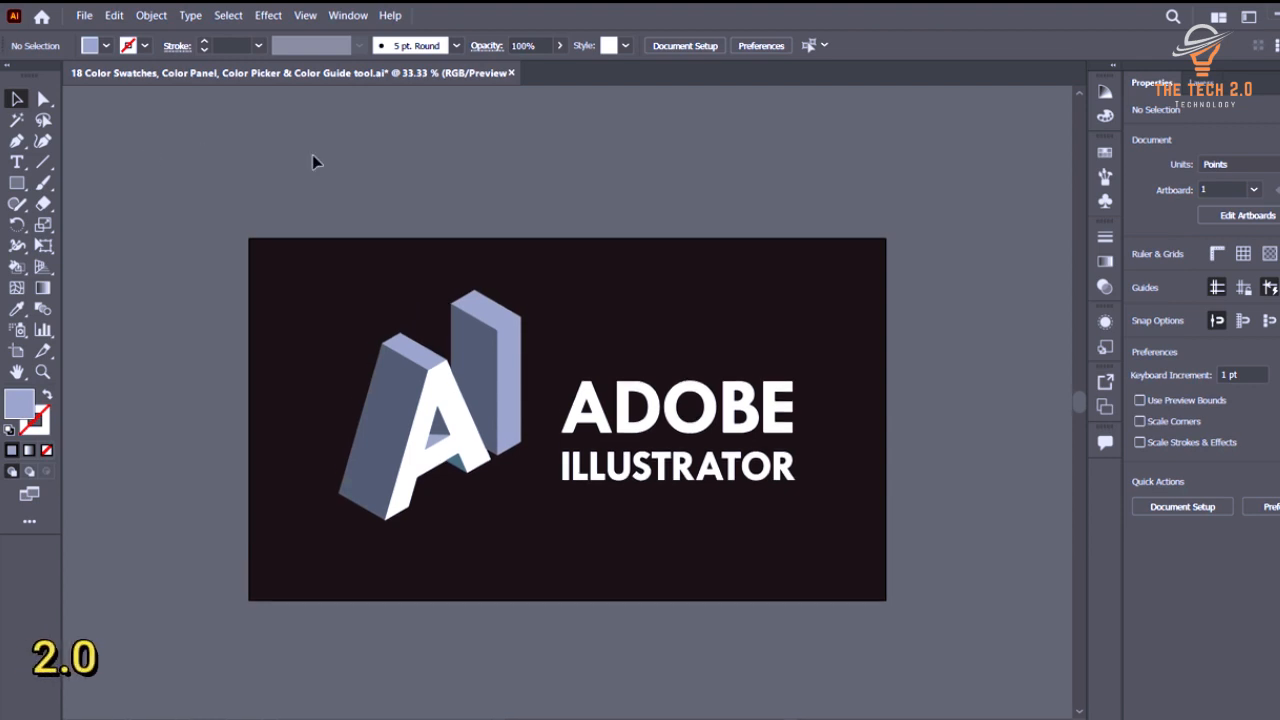
Detach the Swatches panel from the dock as a floating panel, widen it and place it over the canvas.
{"action": "left_click", "coordinate": [109, 46]}
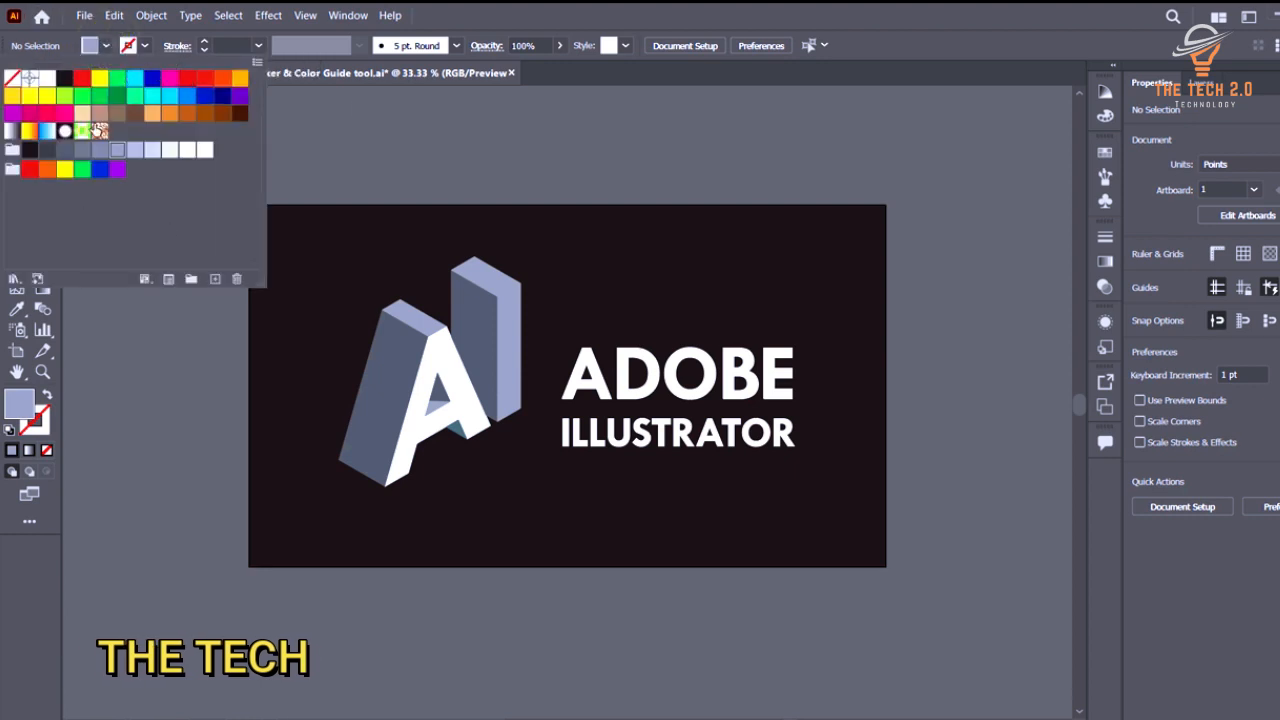
{"action": "left_click", "coordinate": [808, 9]}
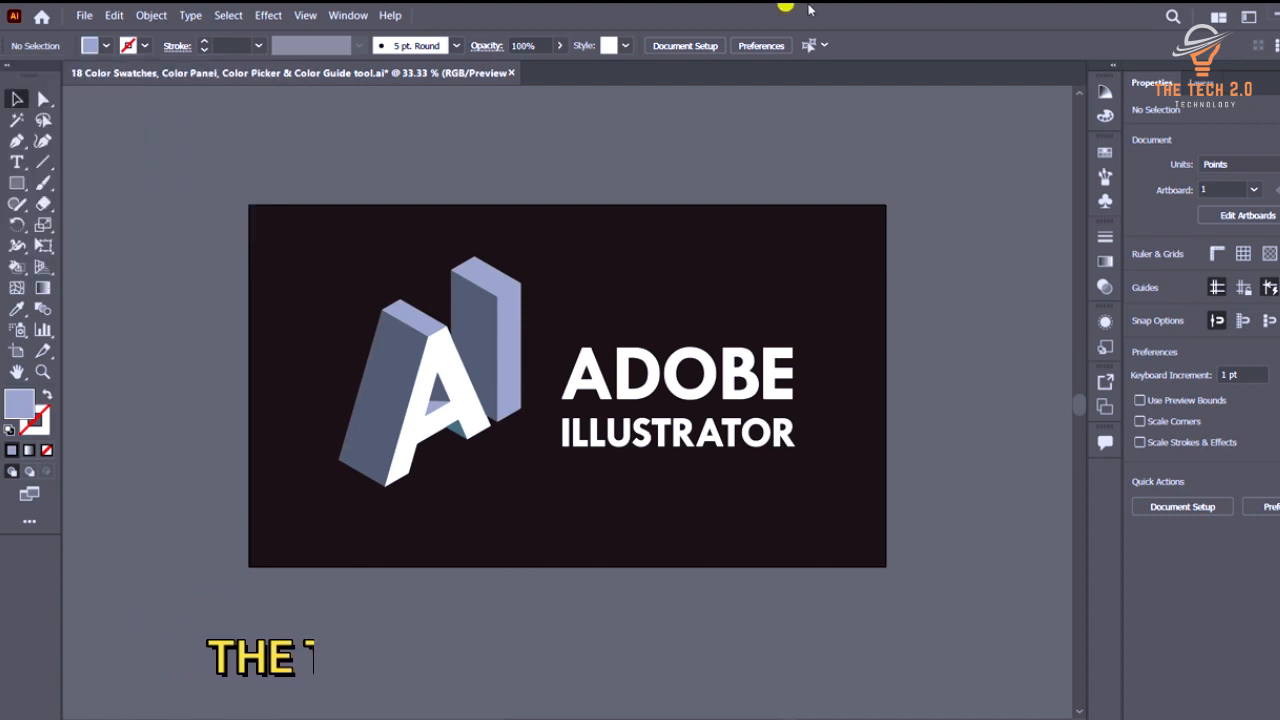
{"action": "left_click", "coordinate": [1104, 153]}
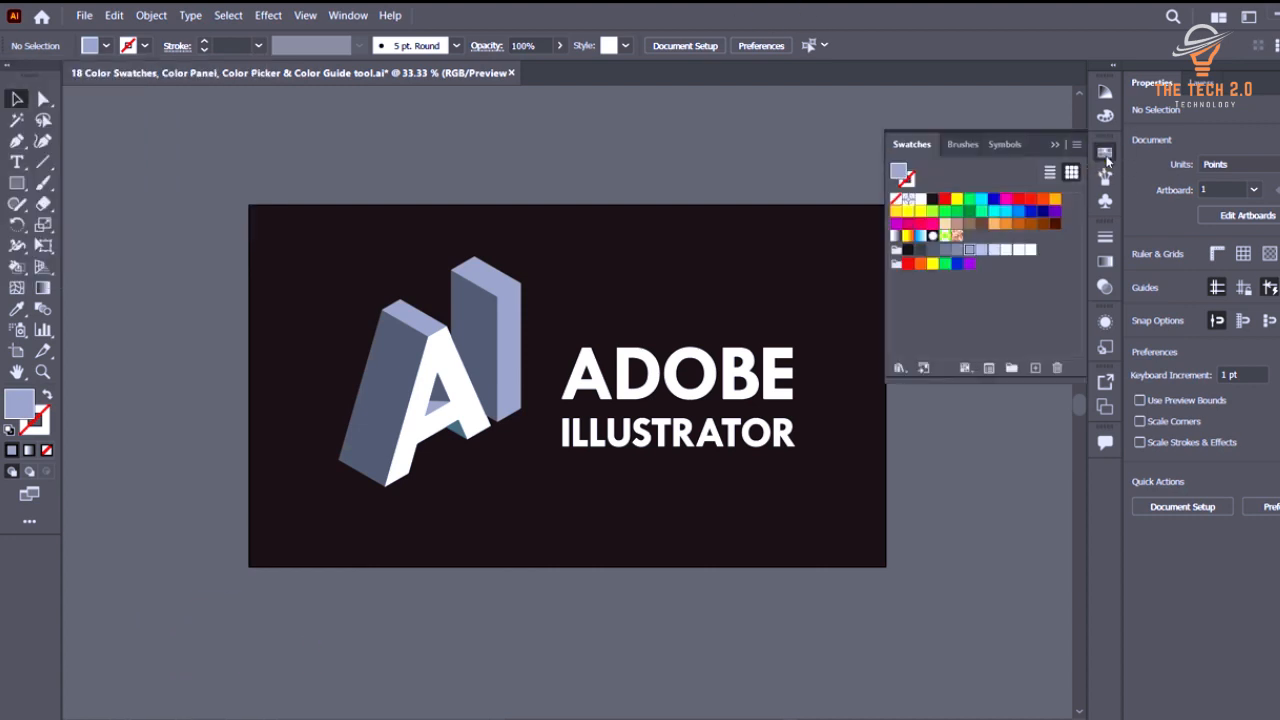
{"action": "mouse_move", "coordinate": [925, 147]}
{"action": "left_mouse_down"}
{"action": "mouse_move", "coordinate": [284, 178]}
{"action": "mouse_move", "coordinate": [190, 152]}
{"action": "mouse_move", "coordinate": [186, 139]}
{"action": "left_mouse_up"}
{"action": "left_click", "coordinate": [1058, 143]}
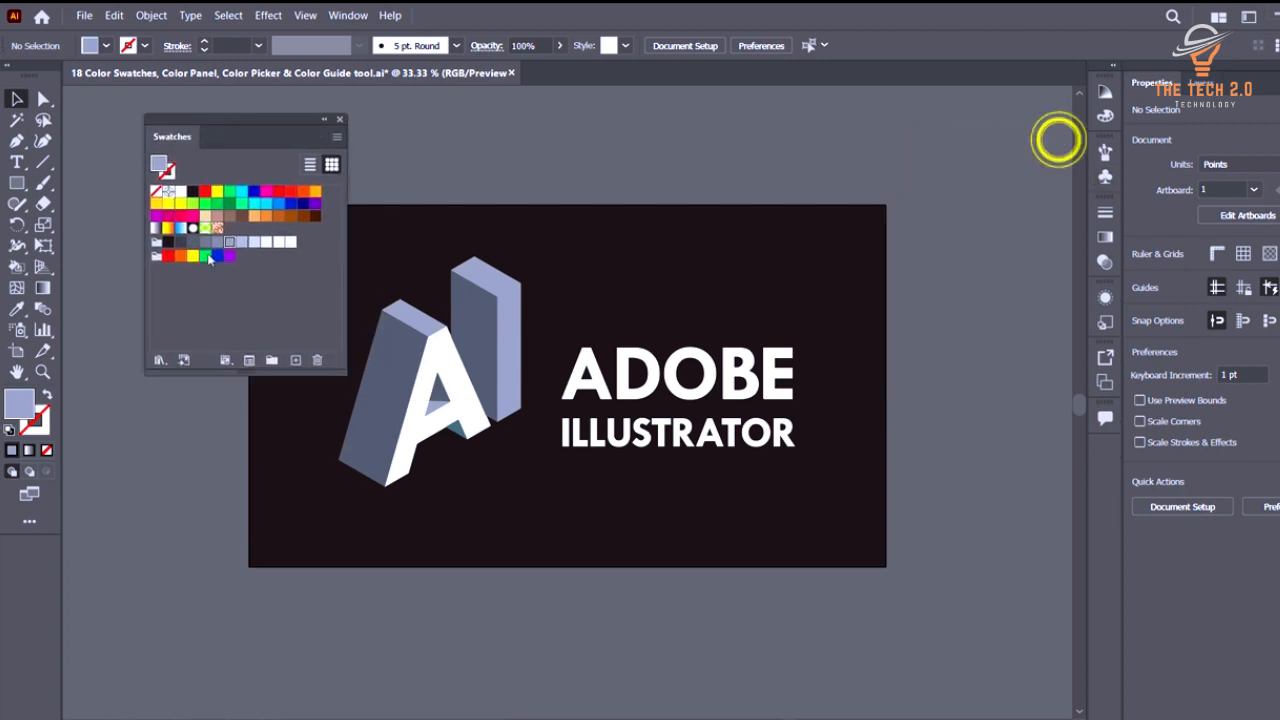
{"action": "left_click_drag", "start_coordinate": [344, 368], "coordinate": [420, 376]}
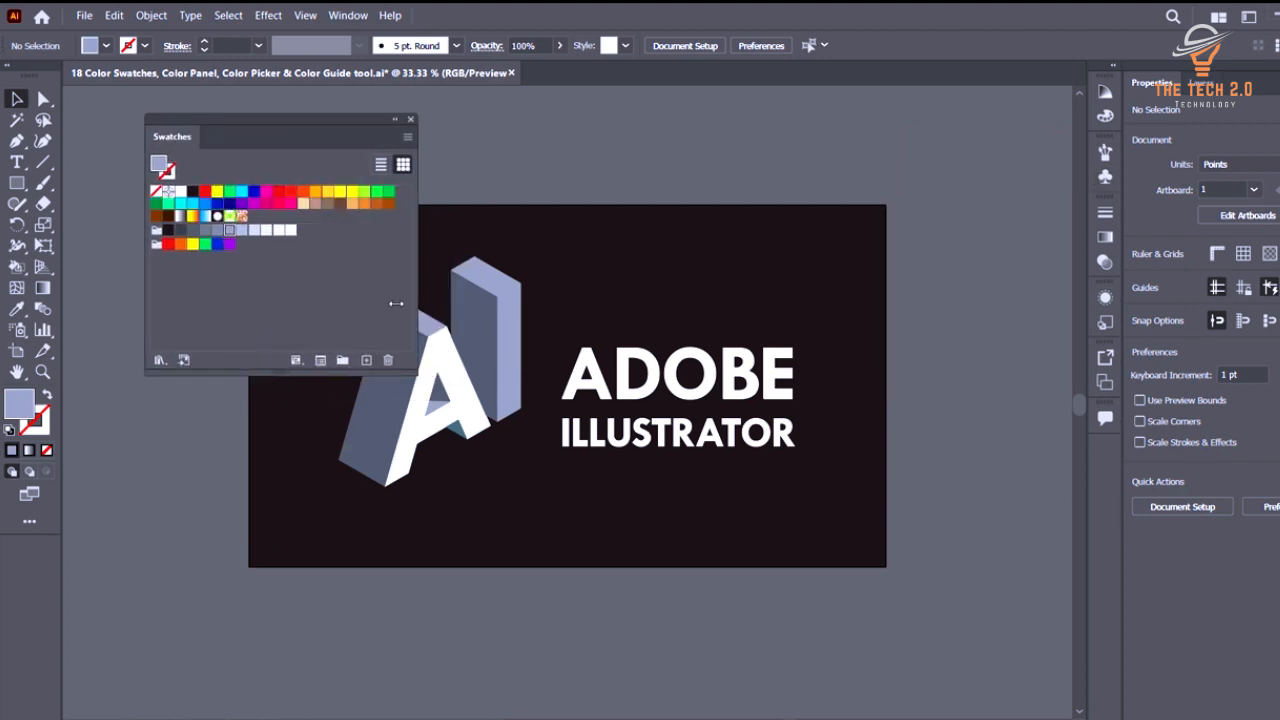
{"action": "left_click_drag", "start_coordinate": [297, 126], "coordinate": [258, 160]}
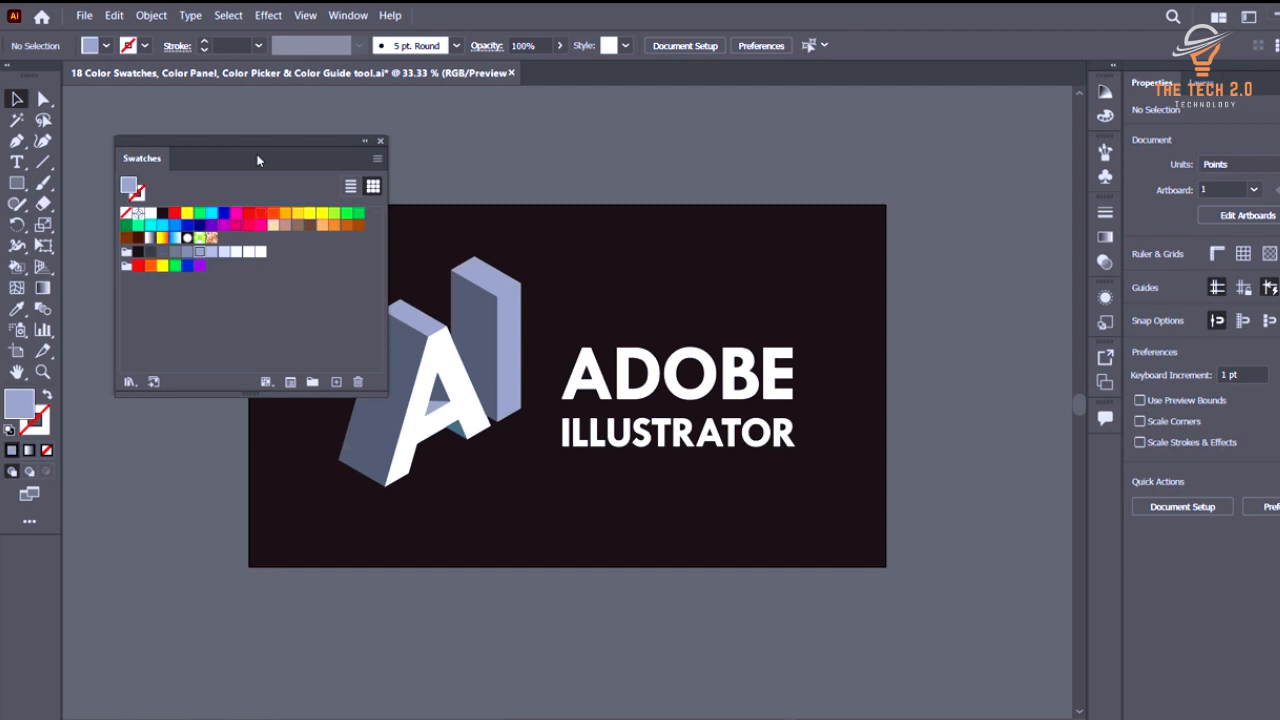
Draw a rectangle about 326 by 308 pt on the empty canvas beside the artboard, keeping the Swatches panel clear of it.
{"action": "scroll", "coordinate": [588, 331], "scroll_direction": "left", "scroll_amount": 6}
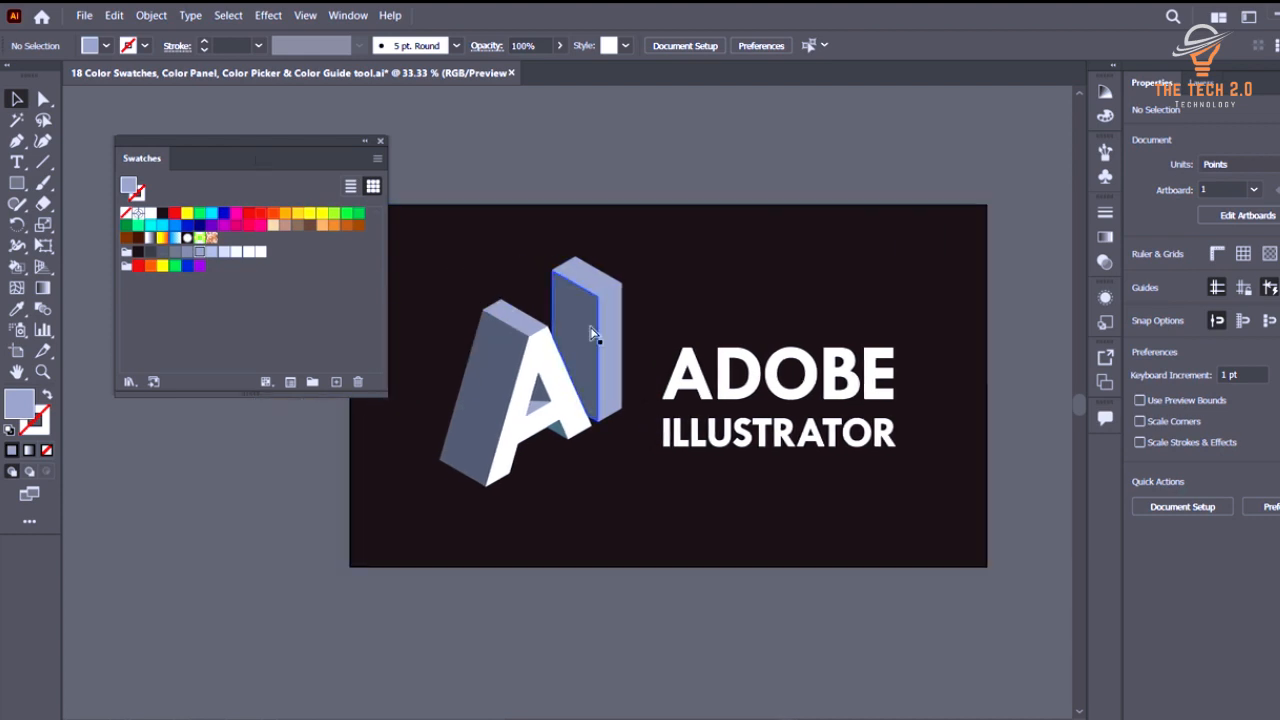
{"action": "scroll", "coordinate": [597, 334], "scroll_direction": "left", "scroll_amount": 6}
{"action": "scroll", "coordinate": [660, 345], "scroll_direction": "right", "scroll_amount": 3}
{"action": "scroll", "coordinate": [658, 343], "scroll_direction": "down", "scroll_amount": 1}
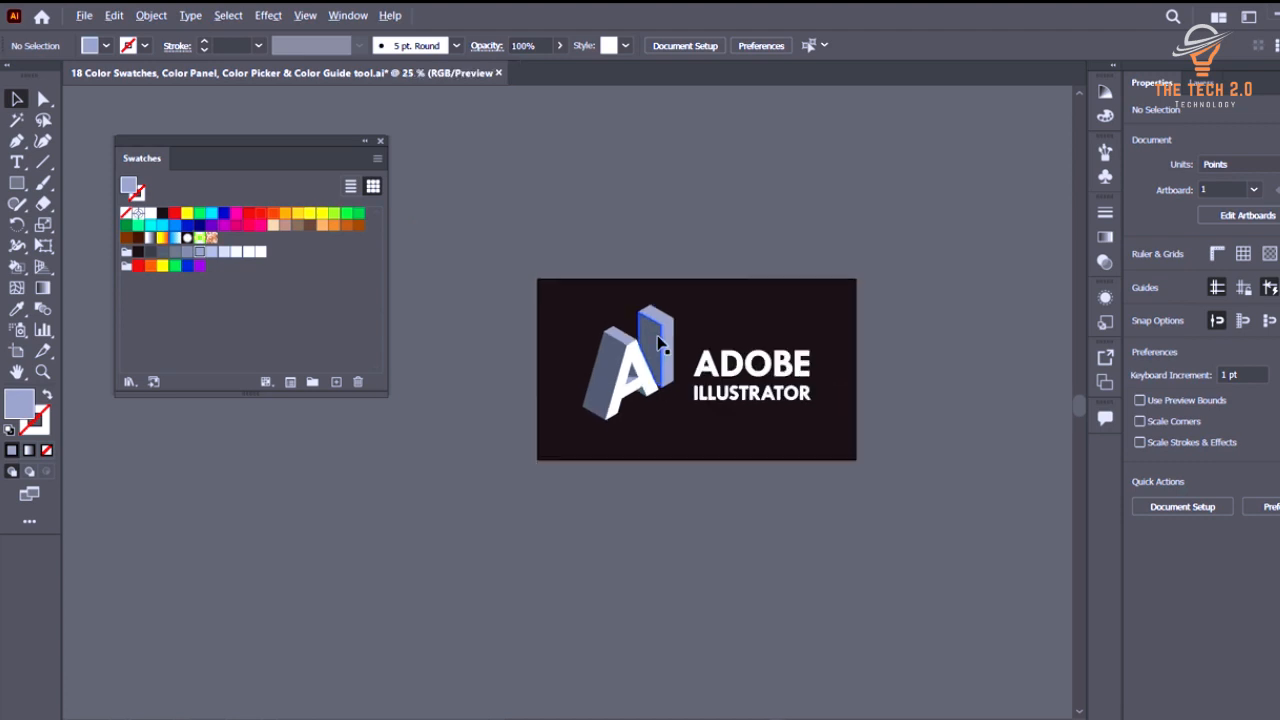
{"action": "scroll", "coordinate": [549, 329], "scroll_direction": "up", "scroll_amount": 1}
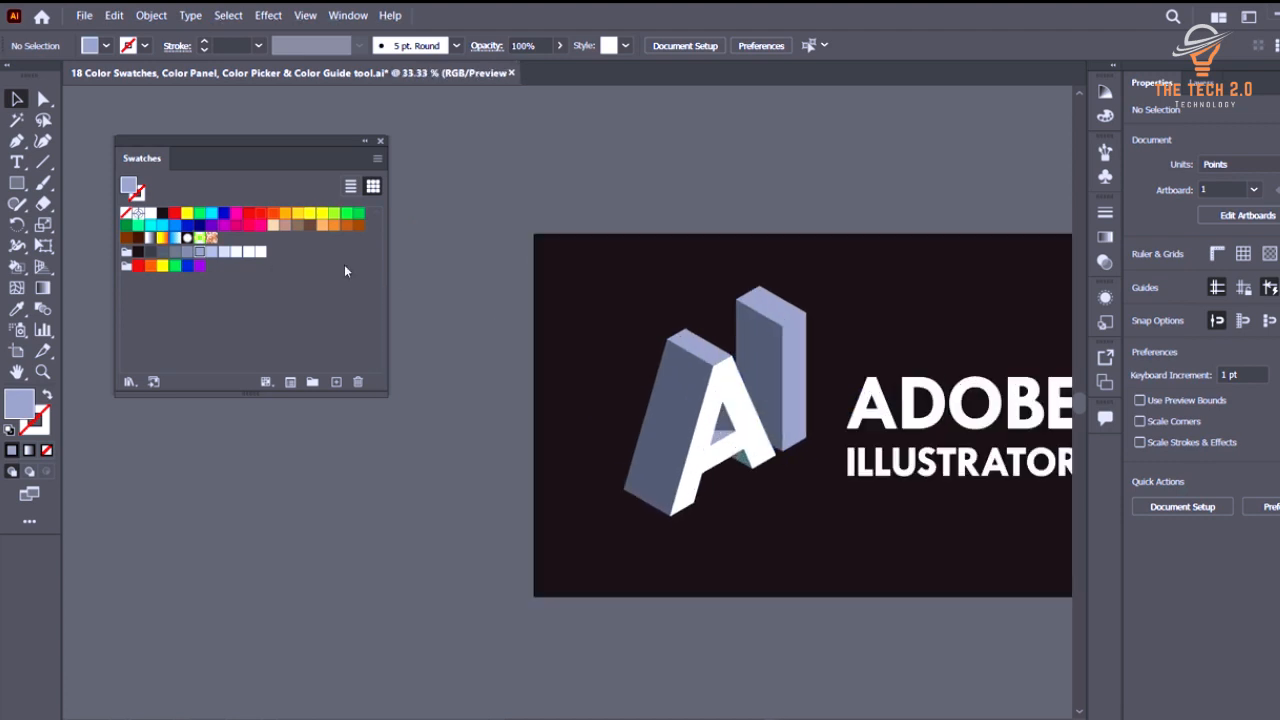
{"action": "left_click_drag", "start_coordinate": [228, 160], "coordinate": [351, 181]}
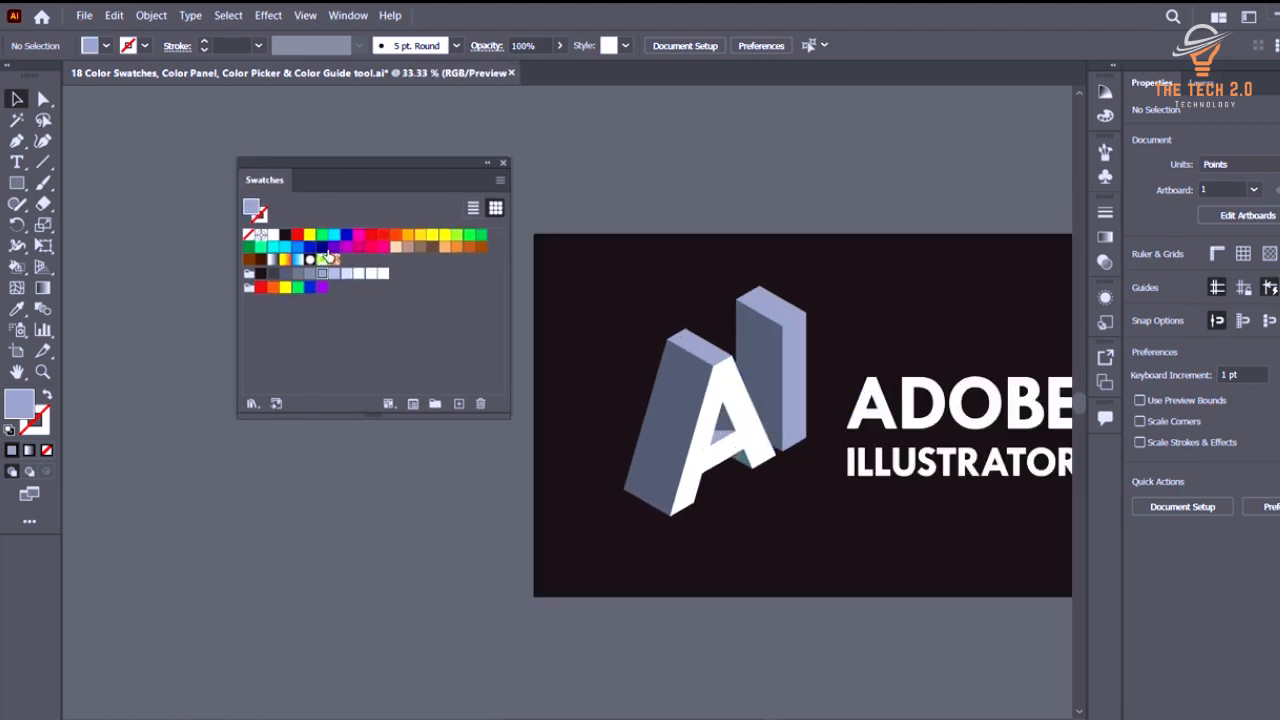
{"action": "key", "text": "m"}
{"action": "left_click_drag", "start_coordinate": [209, 446], "coordinate": [360, 586]}
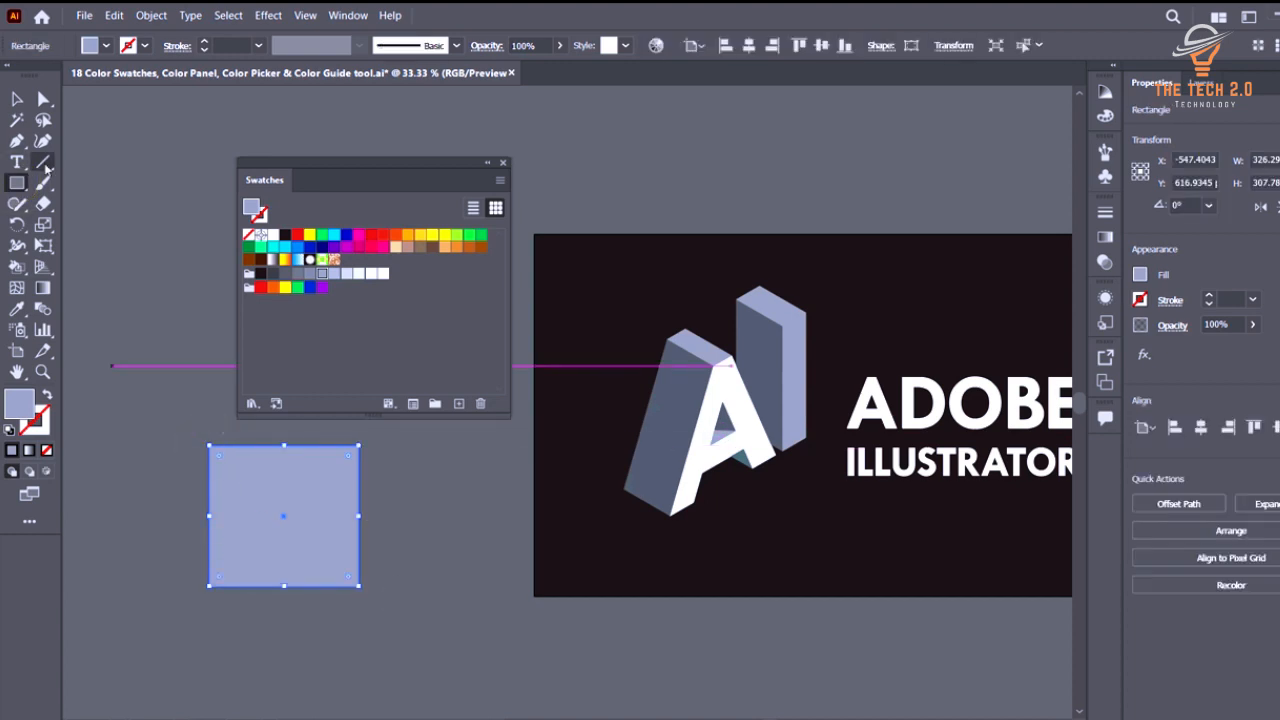
{"action": "left_click", "coordinate": [16, 98]}
{"action": "left_click_drag", "start_coordinate": [408, 162], "coordinate": [289, 117]}
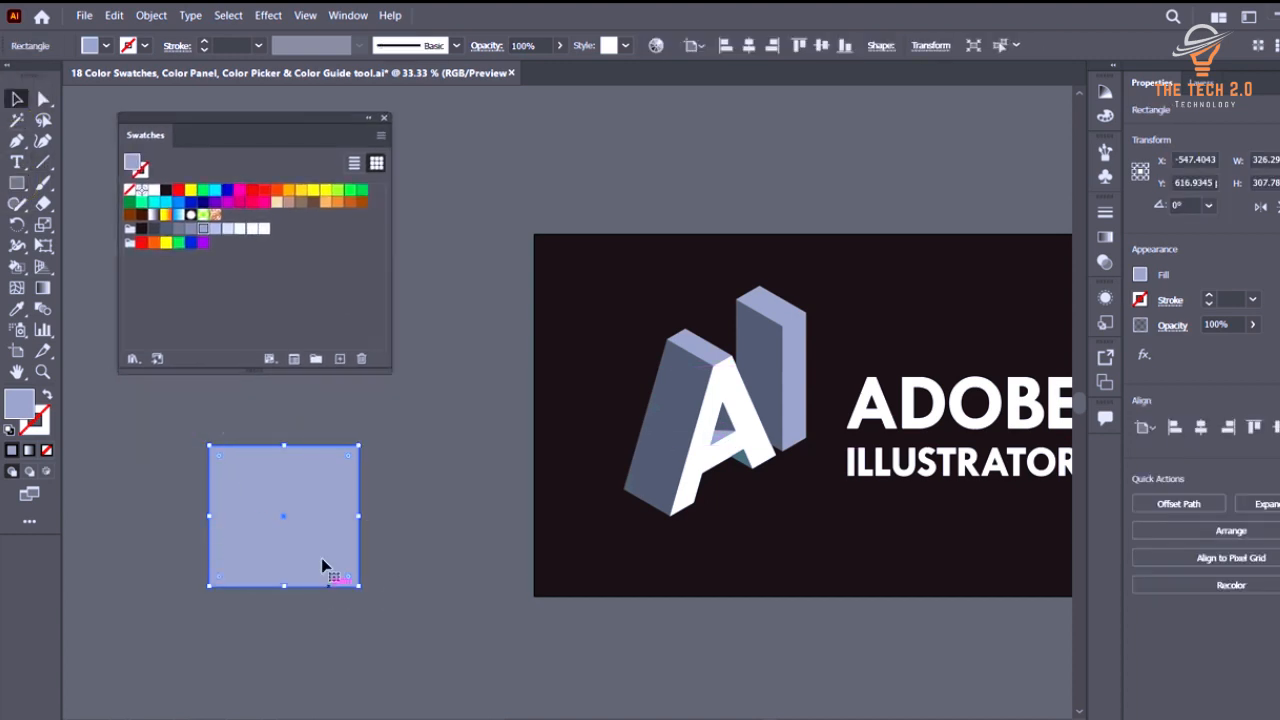
Fill the rectangle with yellow and reposition it between the Swatches panel and the artboard.
{"action": "left_click_drag", "start_coordinate": [319, 548], "coordinate": [491, 484]}
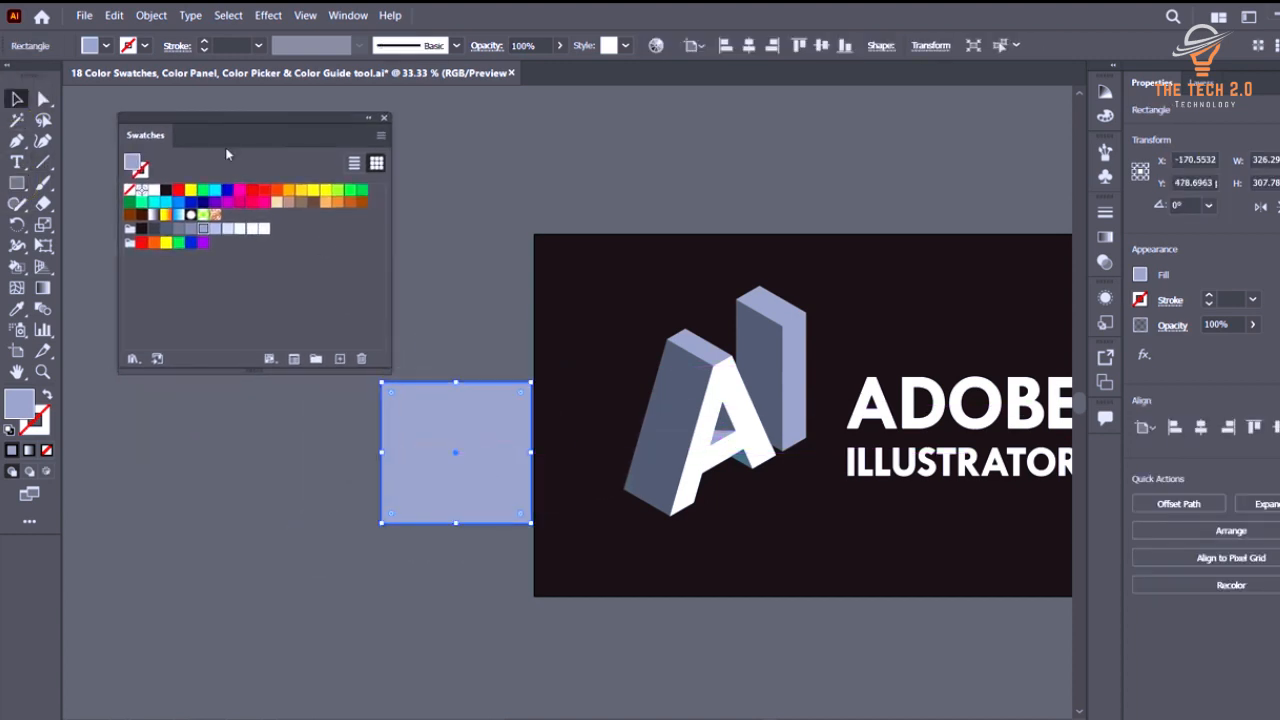
{"action": "left_click", "coordinate": [313, 190]}
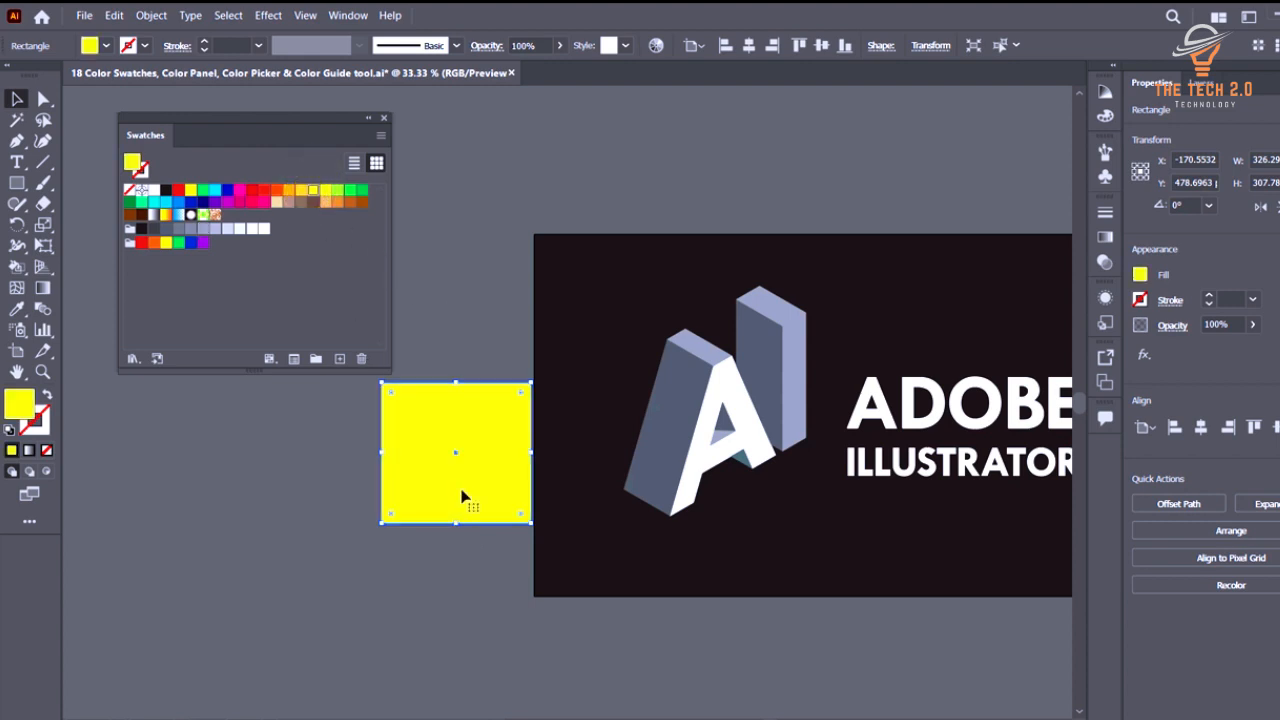
{"action": "left_click_drag", "start_coordinate": [462, 496], "coordinate": [379, 511]}
Try several solid swatches and None as the rectangle's fill, including lime, green, yellow, black, white, pink and red.
{"action": "left_click", "coordinate": [338, 190]}
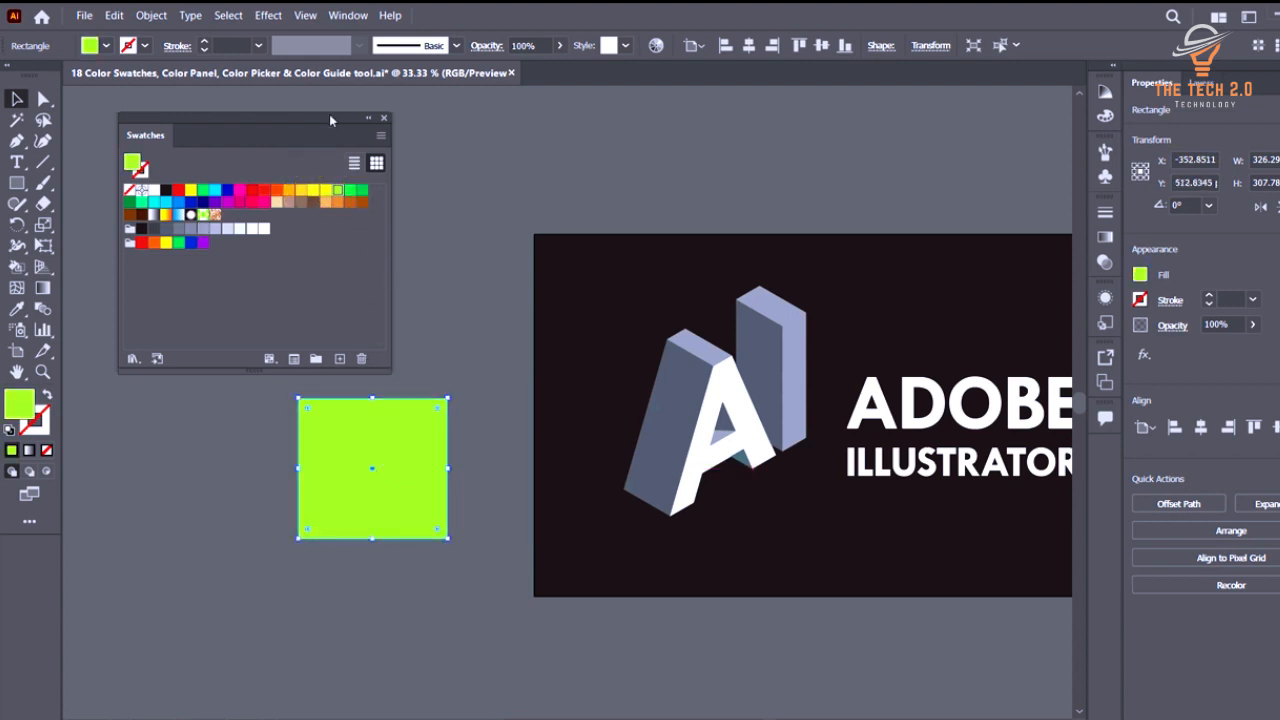
{"action": "left_click", "coordinate": [350, 190]}
{"action": "left_click", "coordinate": [189, 190]}
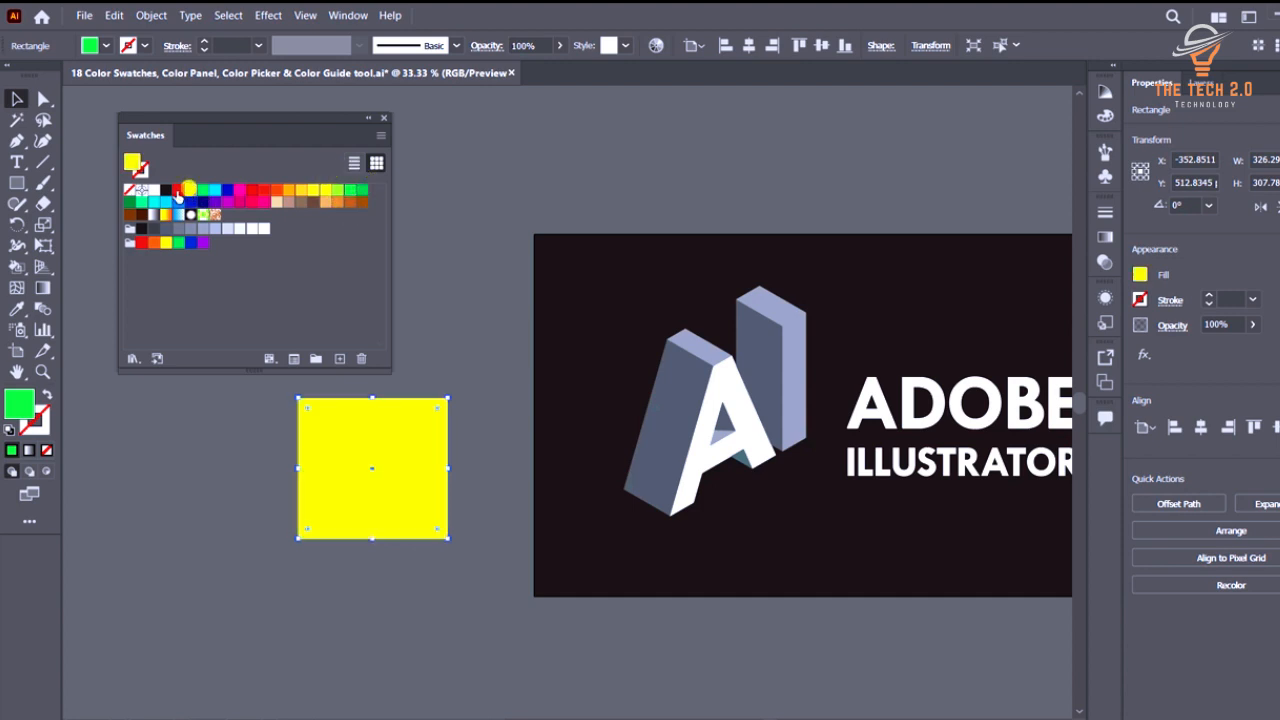
{"action": "left_click", "coordinate": [166, 190]}
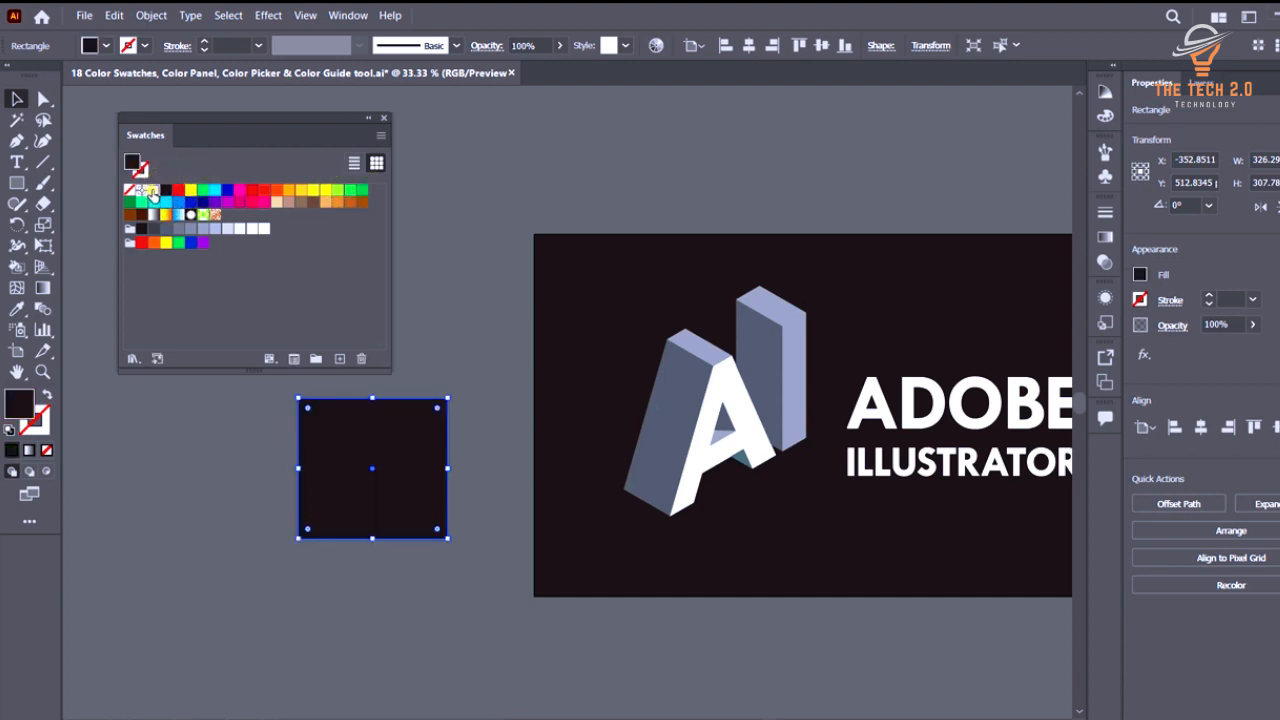
{"action": "left_click", "coordinate": [154, 190]}
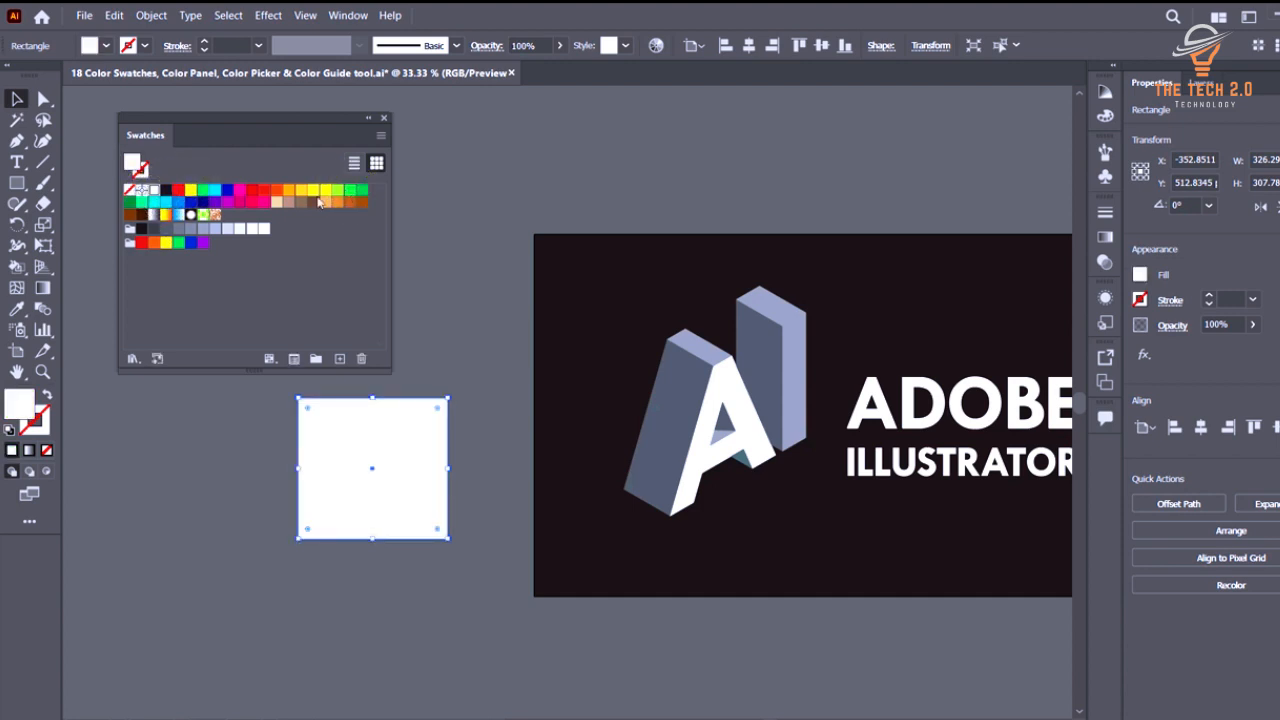
{"action": "left_click", "coordinate": [254, 202]}
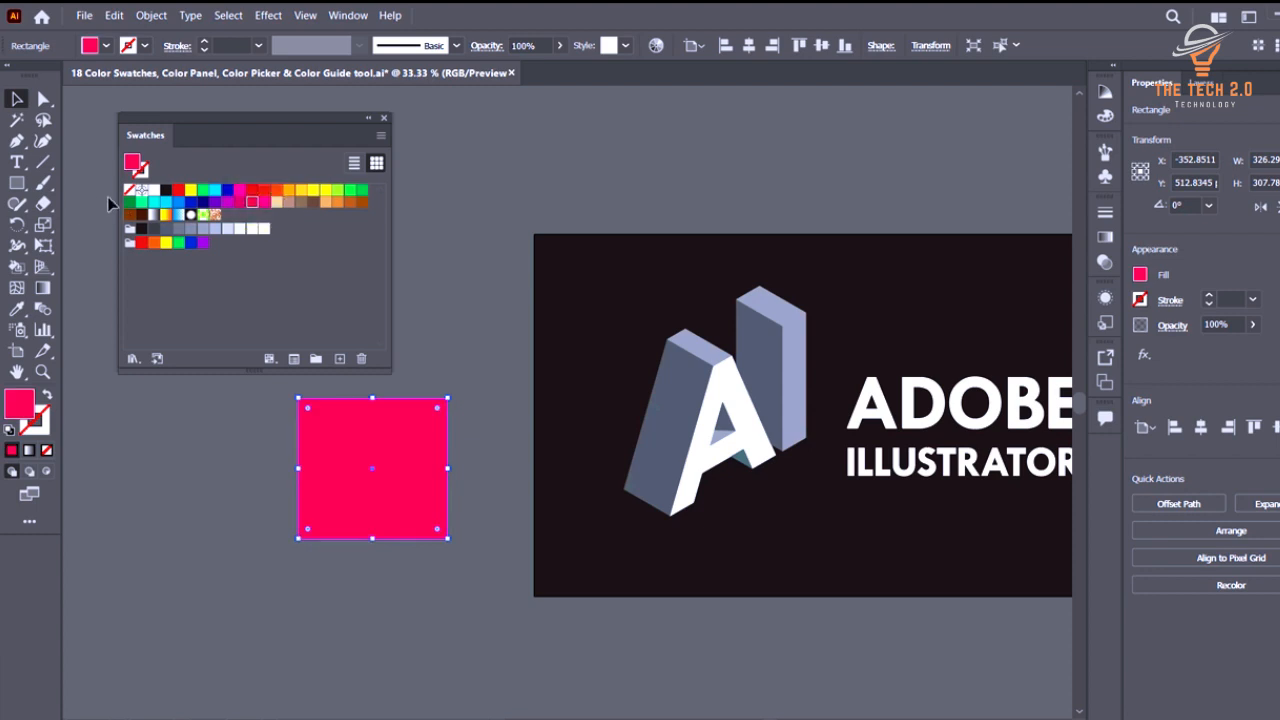
{"action": "left_click", "coordinate": [129, 191]}
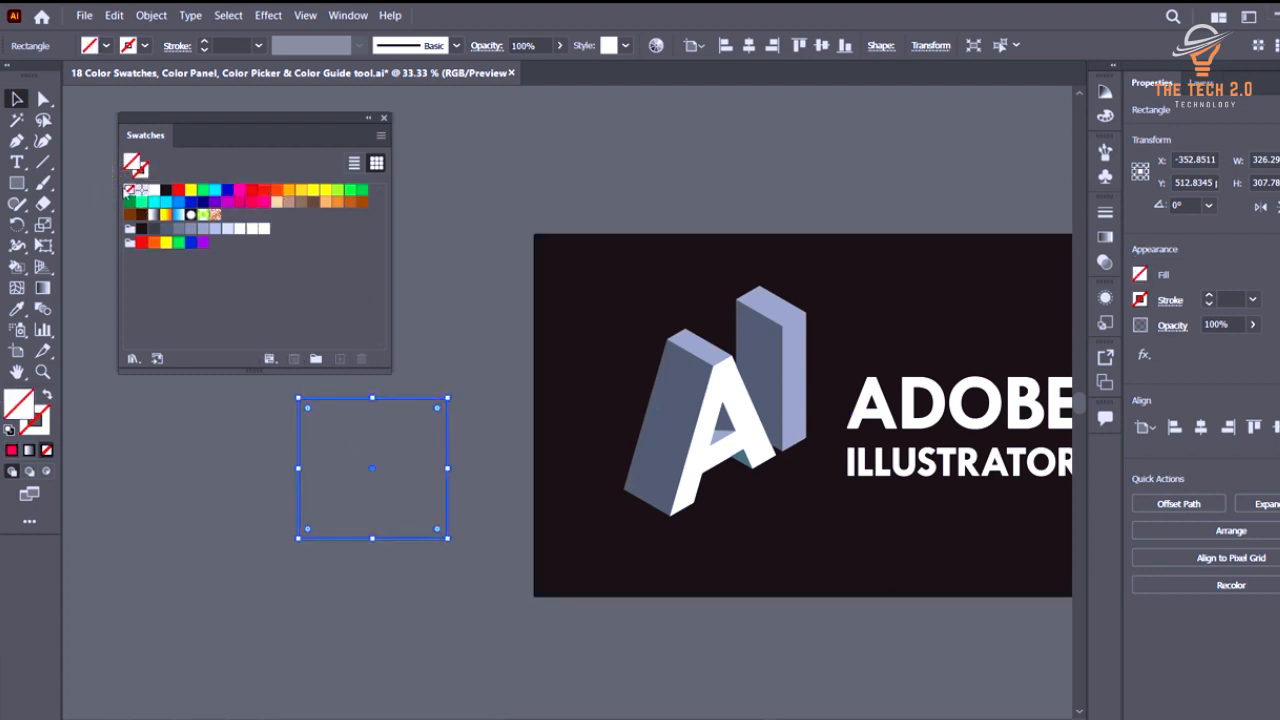
{"action": "left_click", "coordinate": [166, 190]}
{"action": "left_click", "coordinate": [204, 190]}
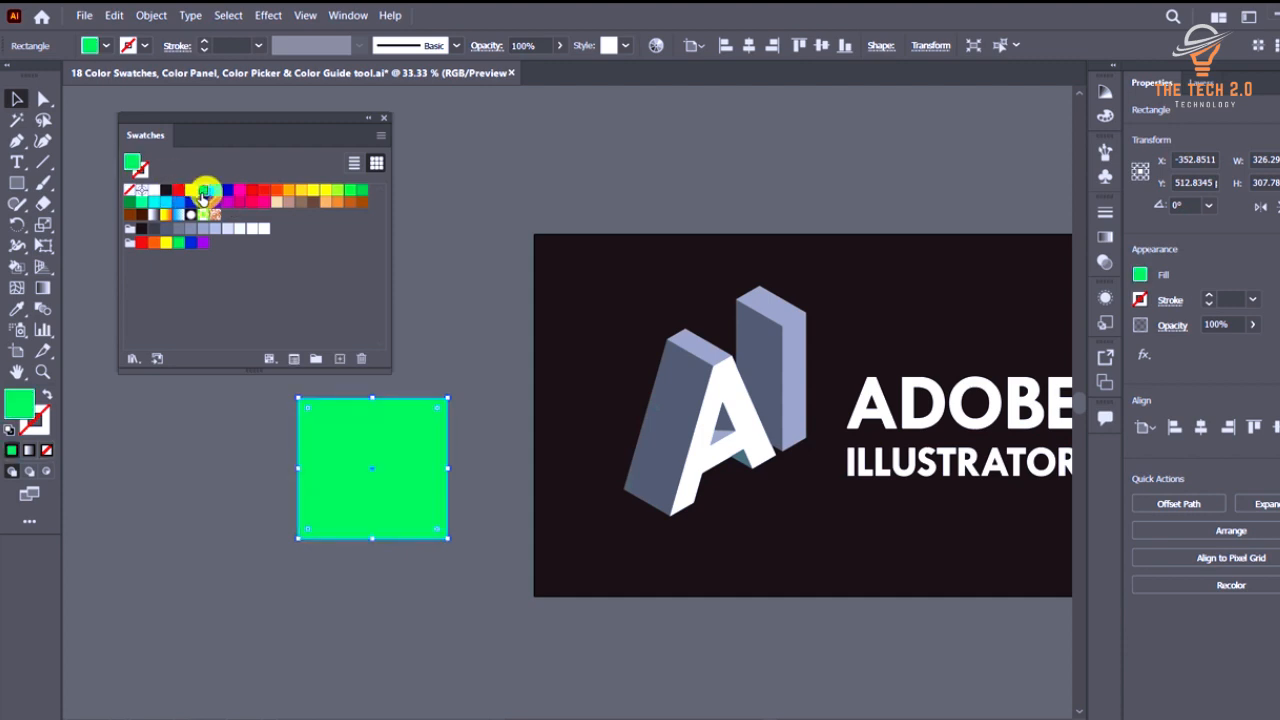
{"action": "left_click", "coordinate": [262, 192]}
Try the orange swirl and green floral patterns and the yellow-red, blue and white-black gradients as the rectangle's fill.
{"action": "left_click", "coordinate": [215, 214]}
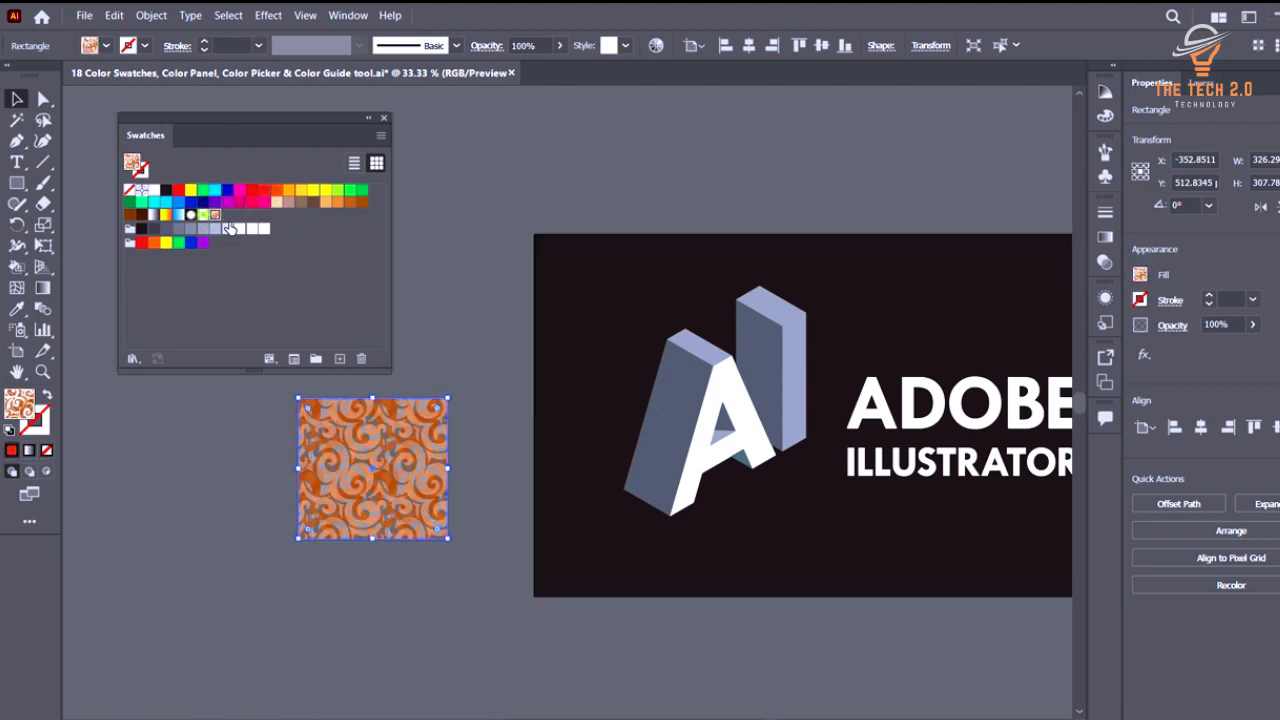
{"action": "left_click", "coordinate": [204, 214]}
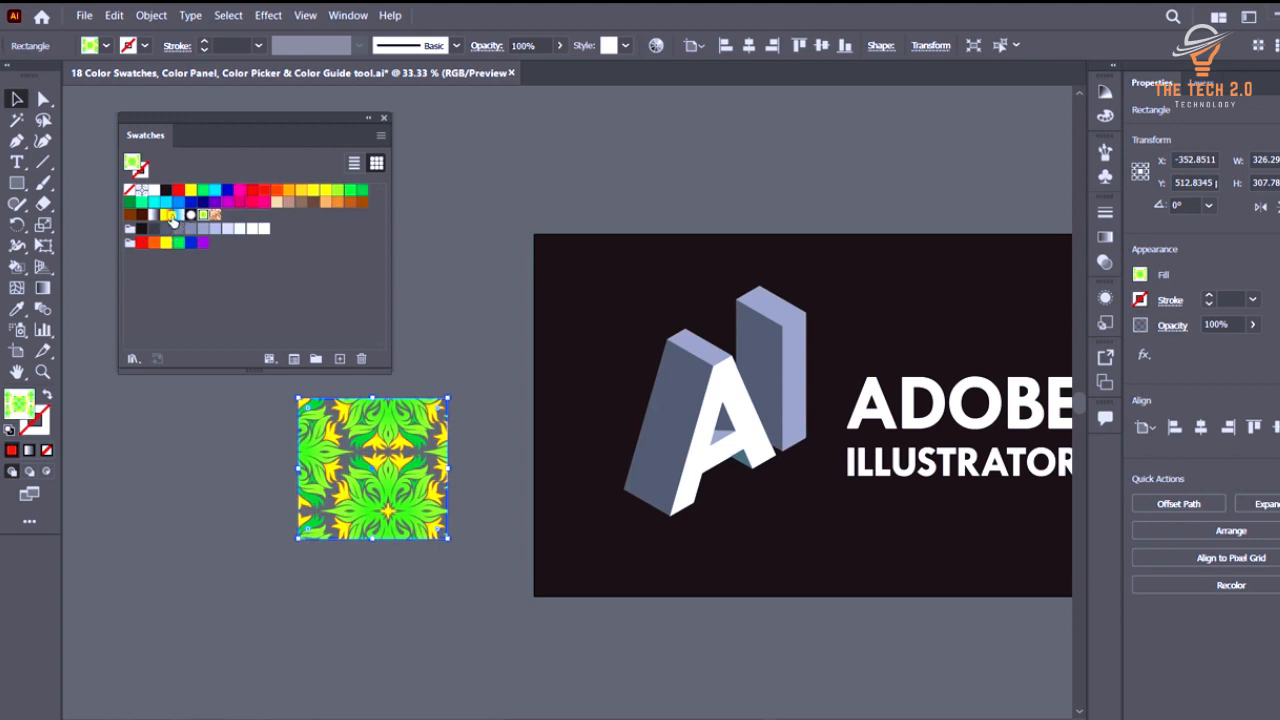
{"action": "left_click", "coordinate": [166, 214]}
{"action": "left_click", "coordinate": [178, 214]}
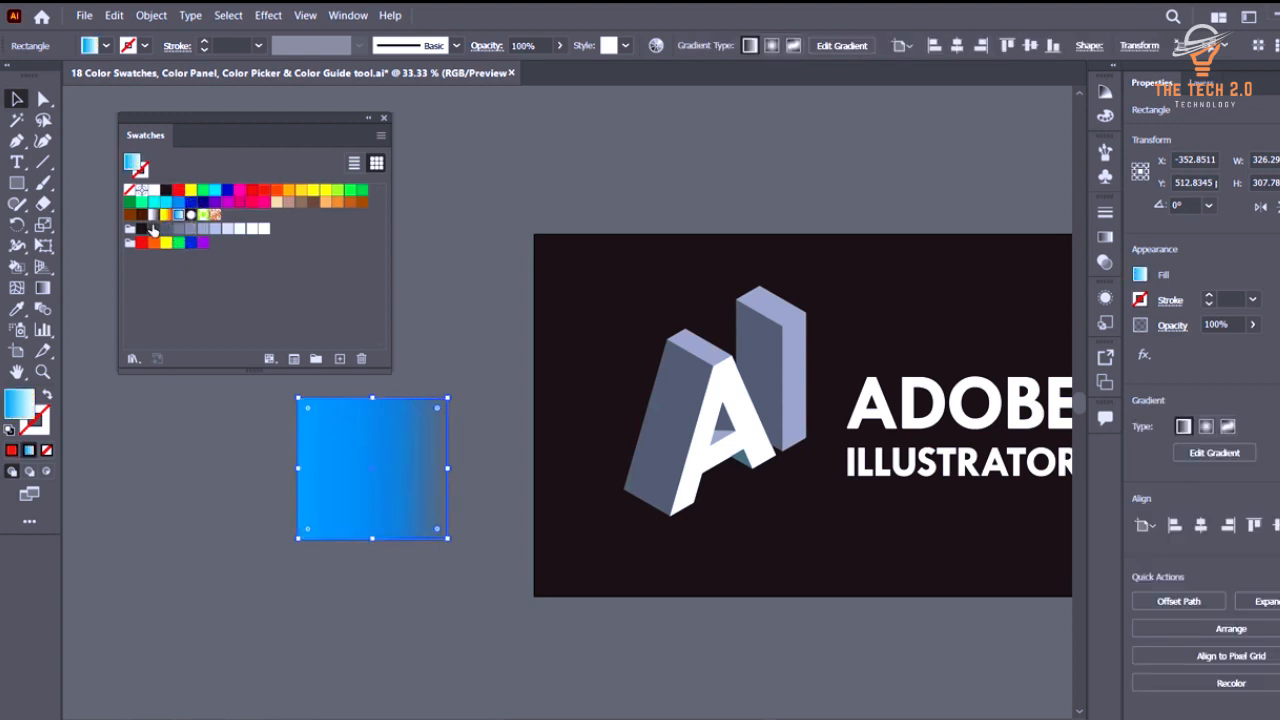
{"action": "left_click", "coordinate": [154, 214]}
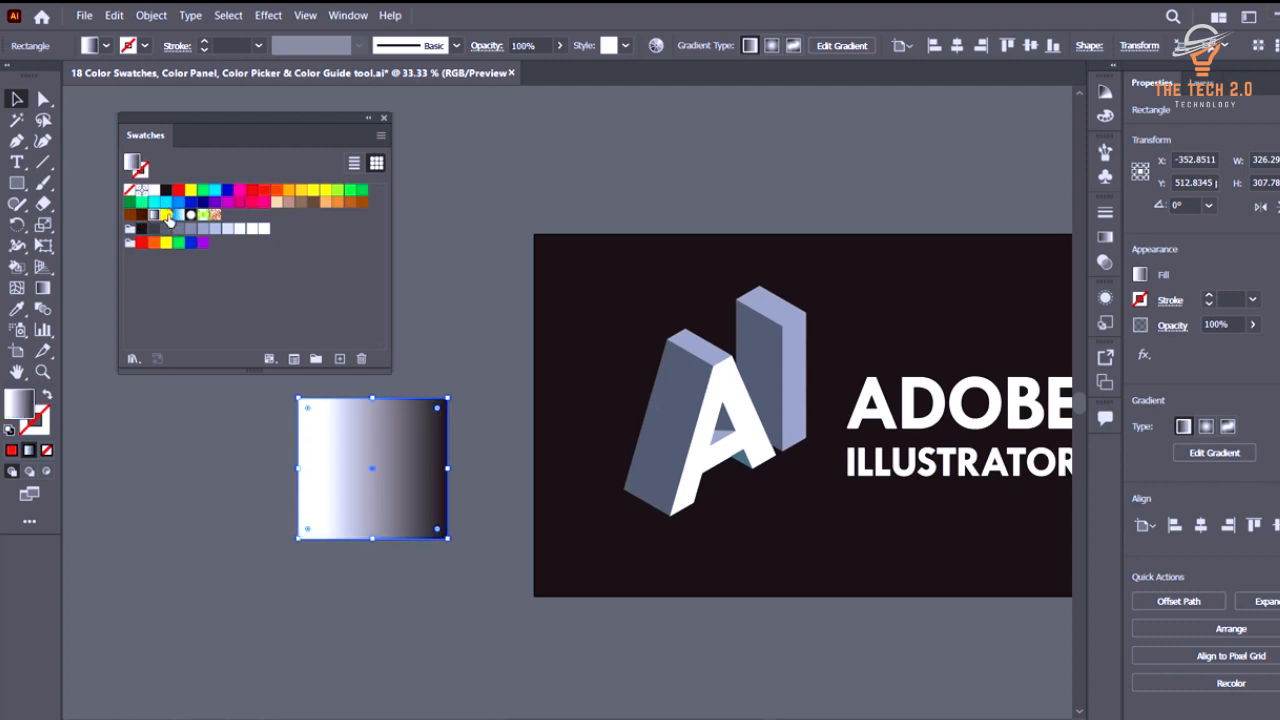
{"action": "left_click", "coordinate": [166, 214]}
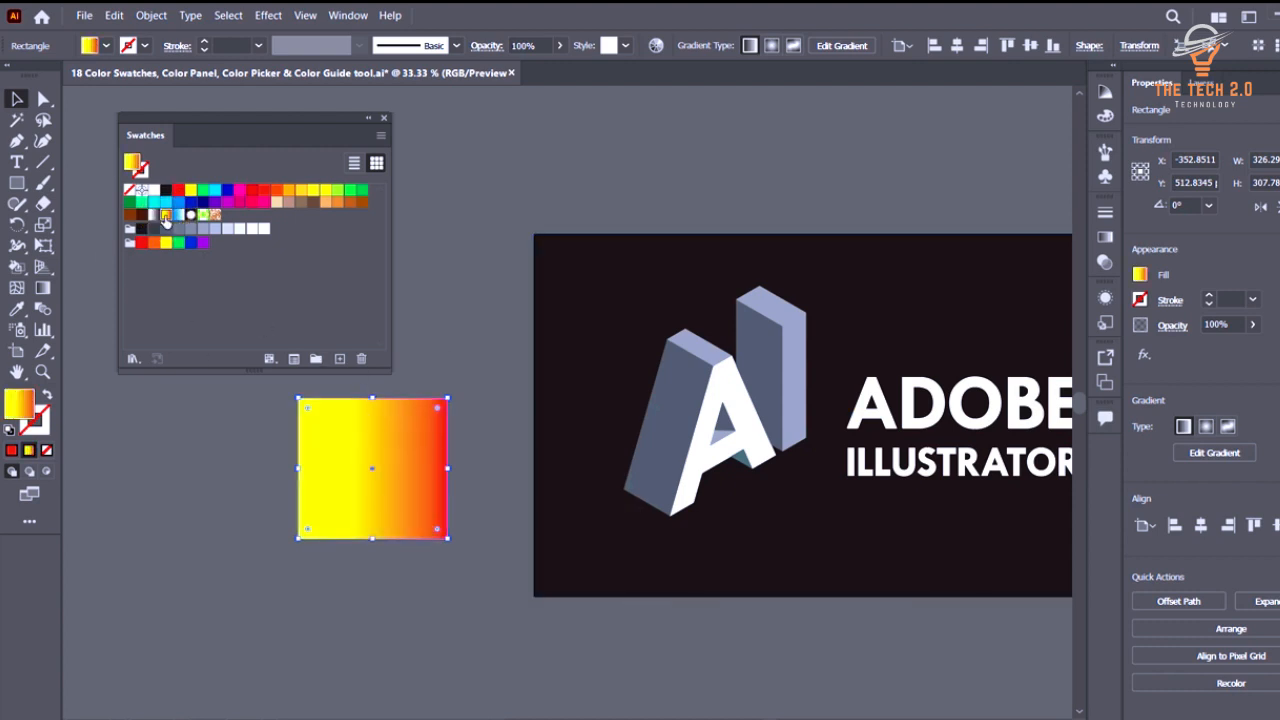
{"action": "left_click", "coordinate": [153, 214]}
Try the dark brown swatch and several light to dark shades of the gray color group as the rectangle's fill.
{"action": "left_click", "coordinate": [130, 214]}
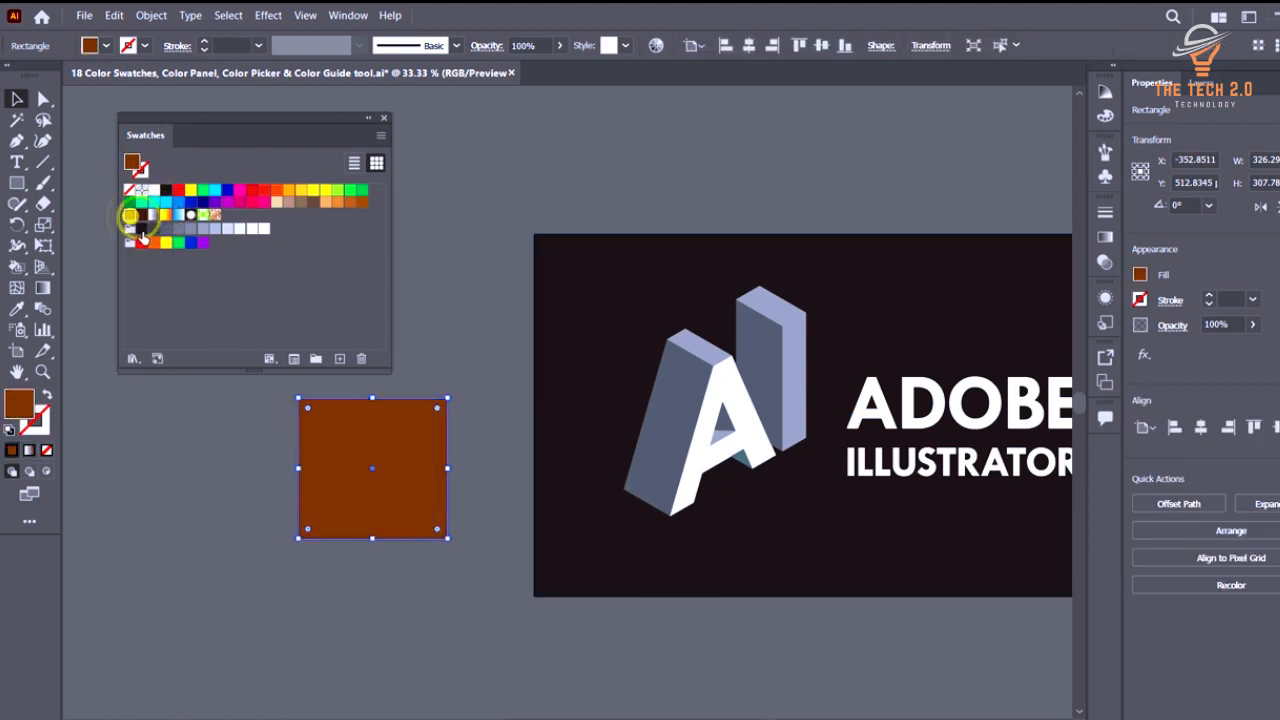
{"action": "left_click", "coordinate": [150, 229]}
{"action": "left_click", "coordinate": [241, 229]}
{"action": "left_click", "coordinate": [264, 229]}
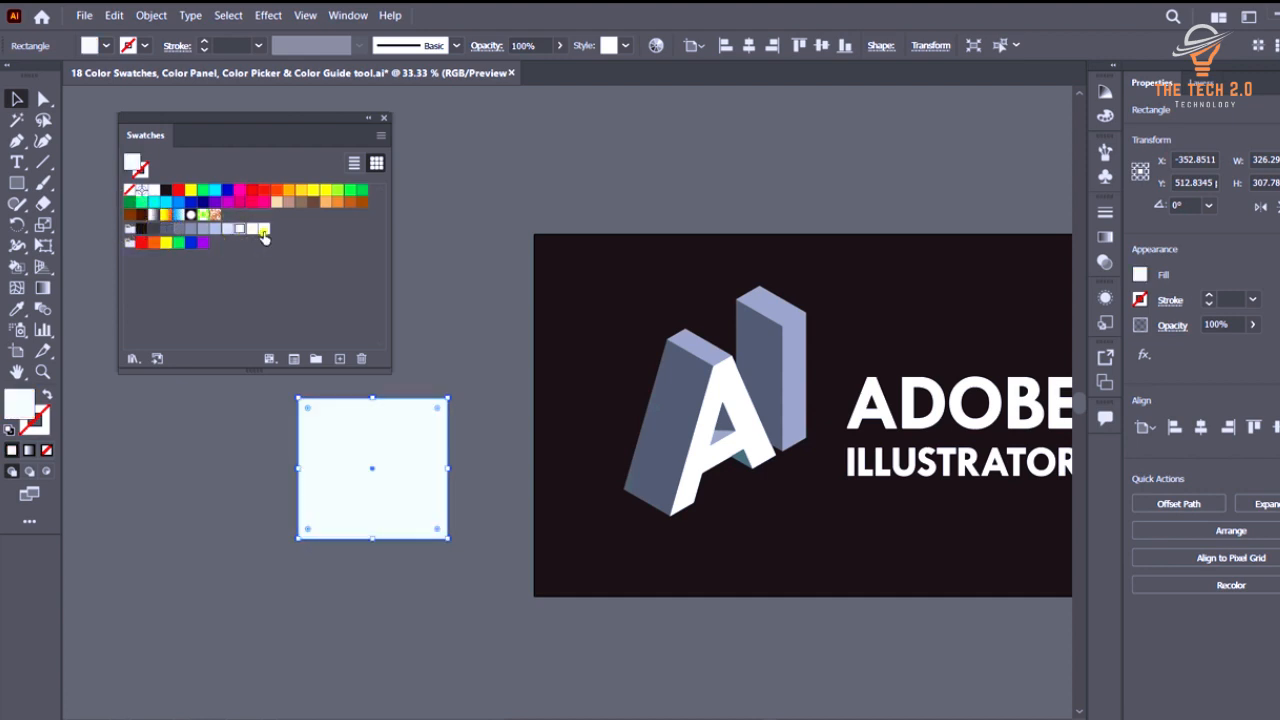
{"action": "left_click", "coordinate": [213, 229]}
{"action": "left_click", "coordinate": [188, 229]}
{"action": "left_click", "coordinate": [141, 229]}
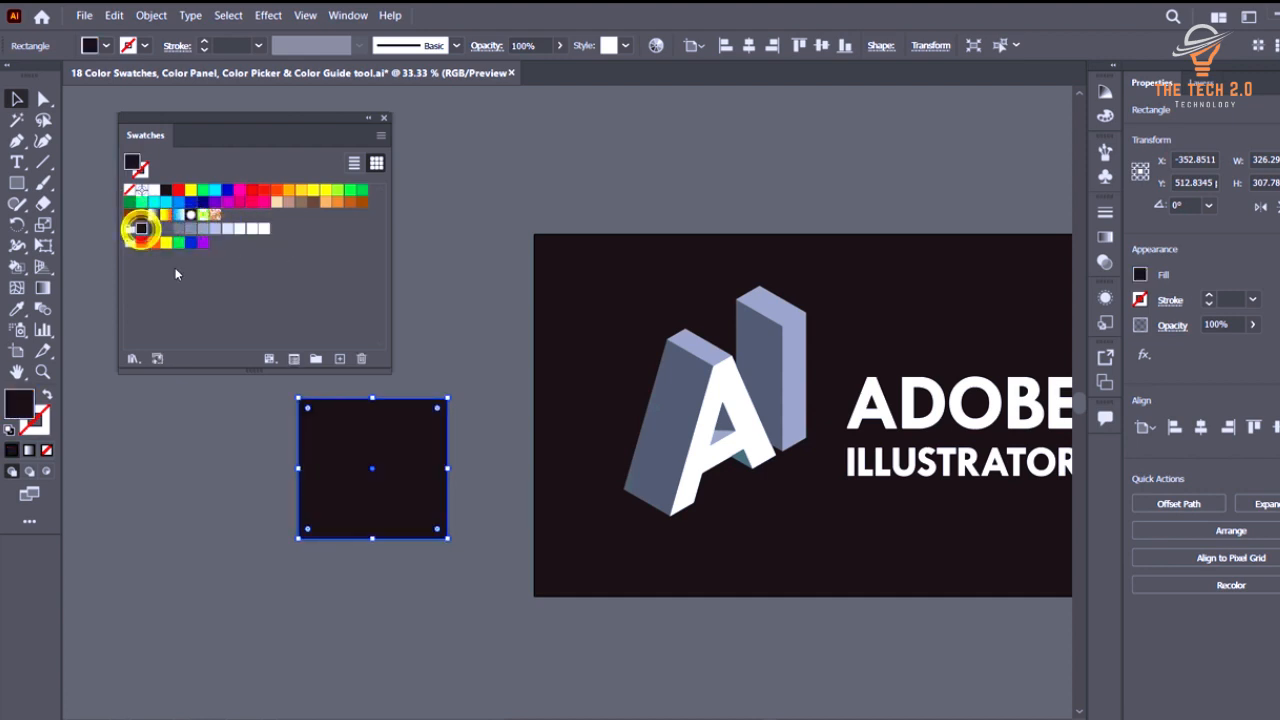
Fill the rectangle with purple from the bright color group and move that group's orange swatch between green and blue.
{"action": "left_click", "coordinate": [205, 242]}
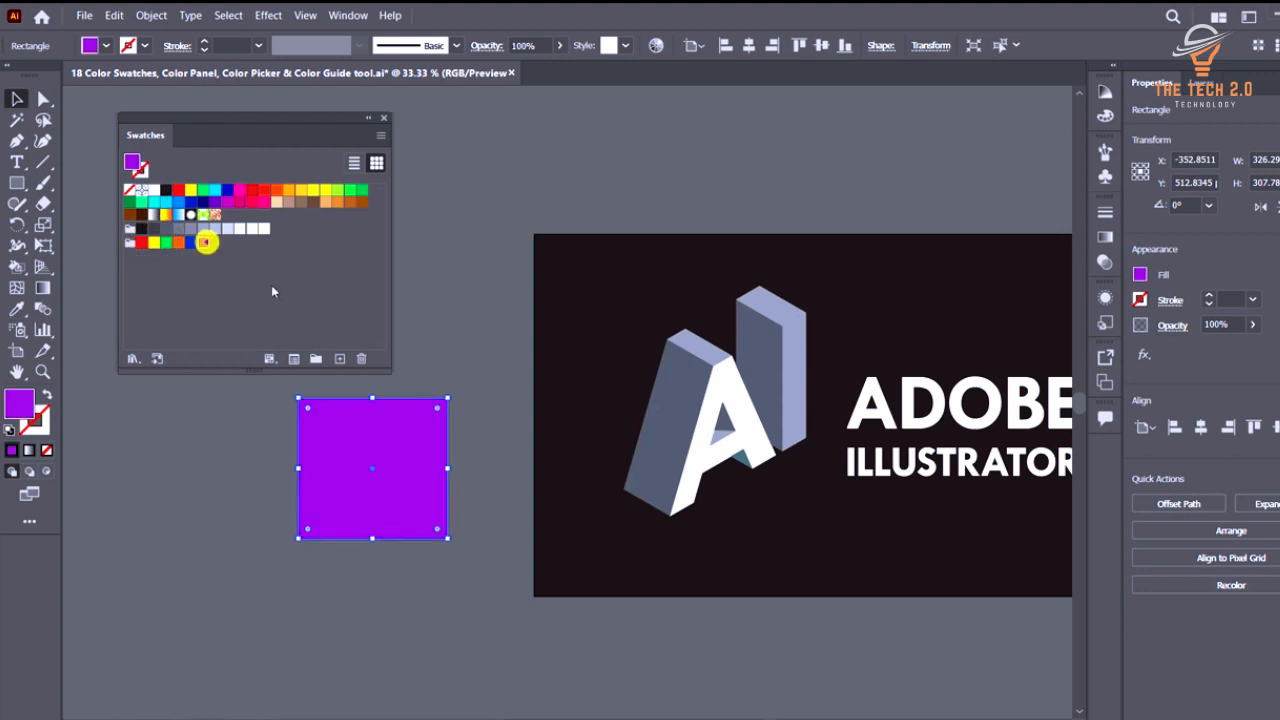
{"action": "left_click", "coordinate": [126, 258]}
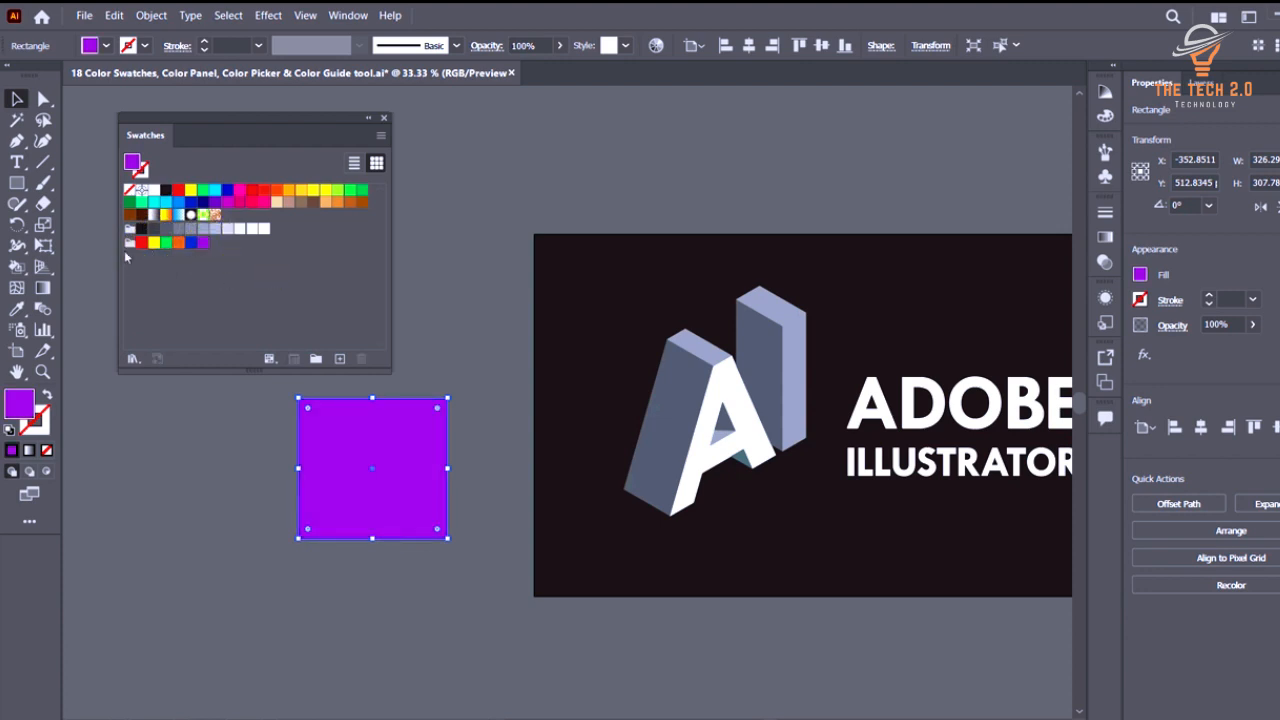
Select the whole bright color group and the whole gray color group in turn, clearing the selection after each.
{"action": "left_click", "coordinate": [129, 245]}
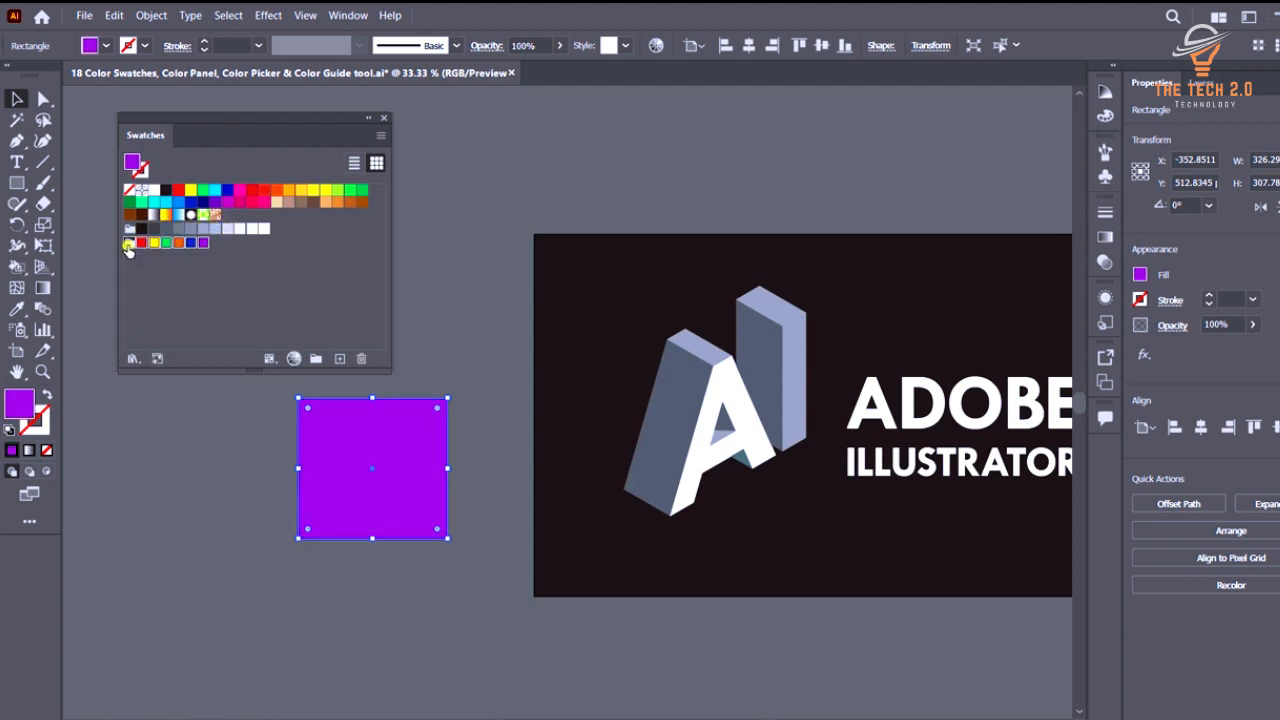
{"action": "left_click", "coordinate": [151, 267]}
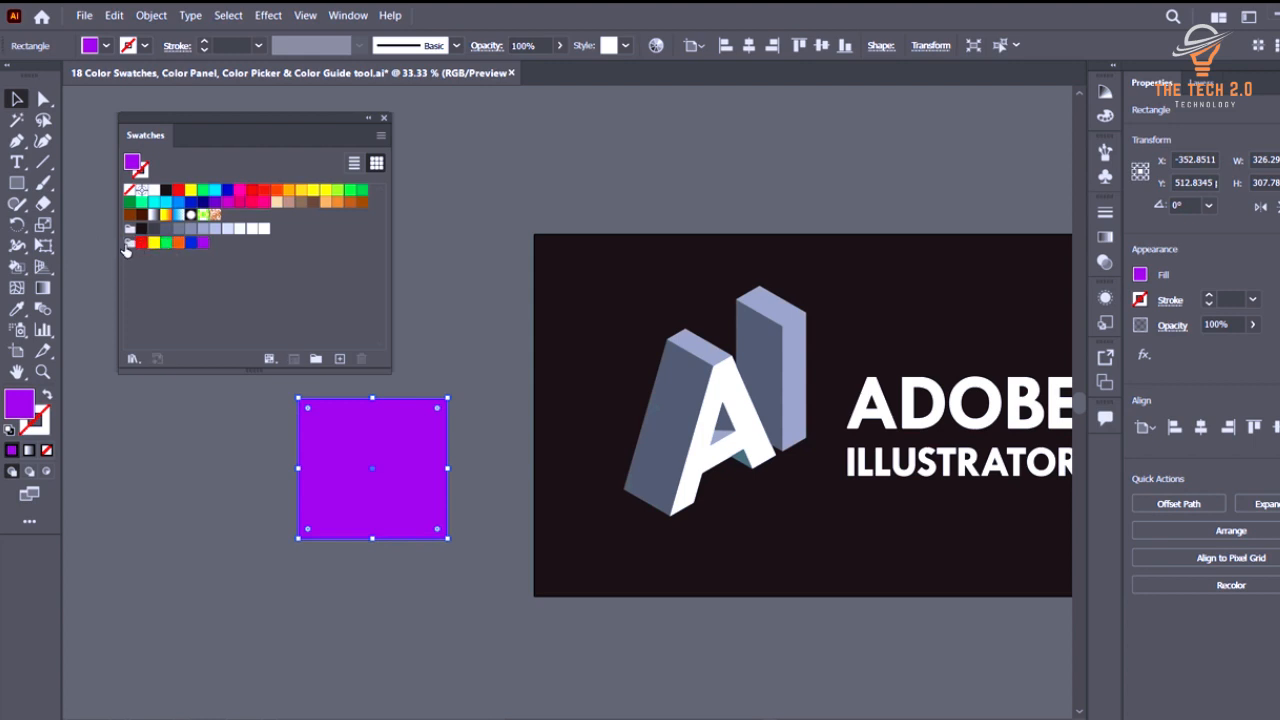
{"action": "left_click", "coordinate": [129, 228]}
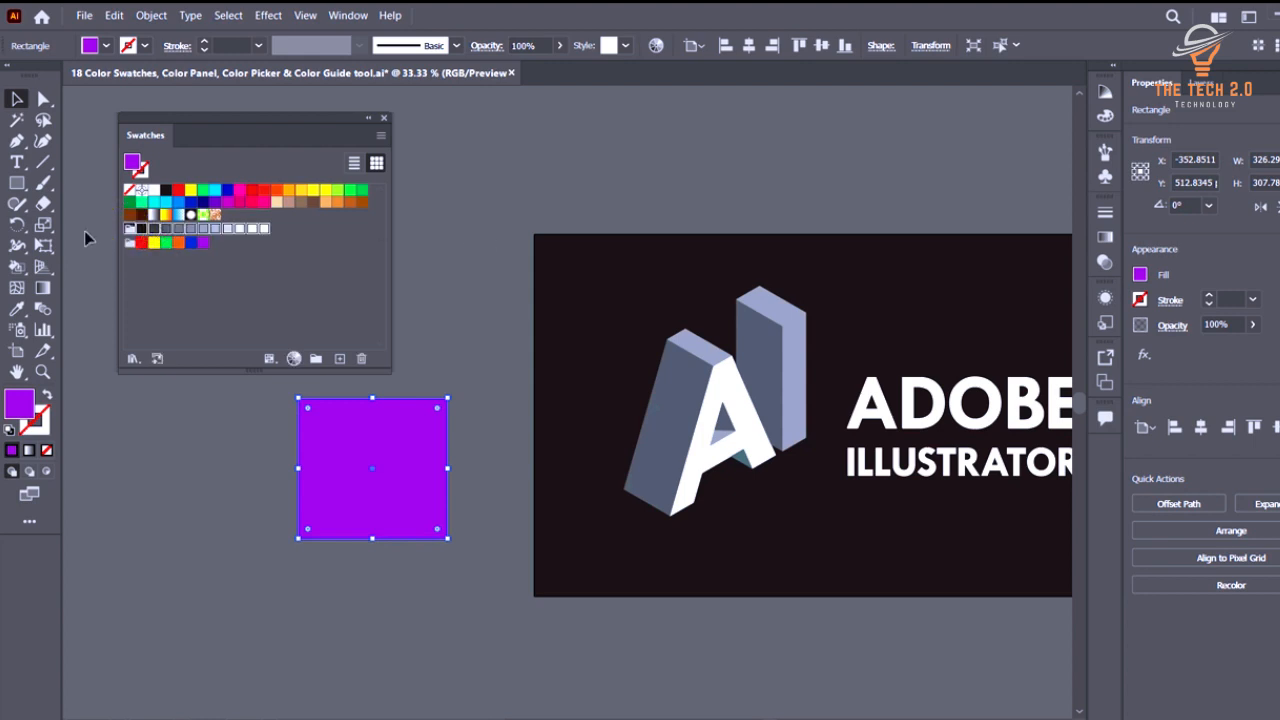
{"action": "left_click", "coordinate": [334, 232]}
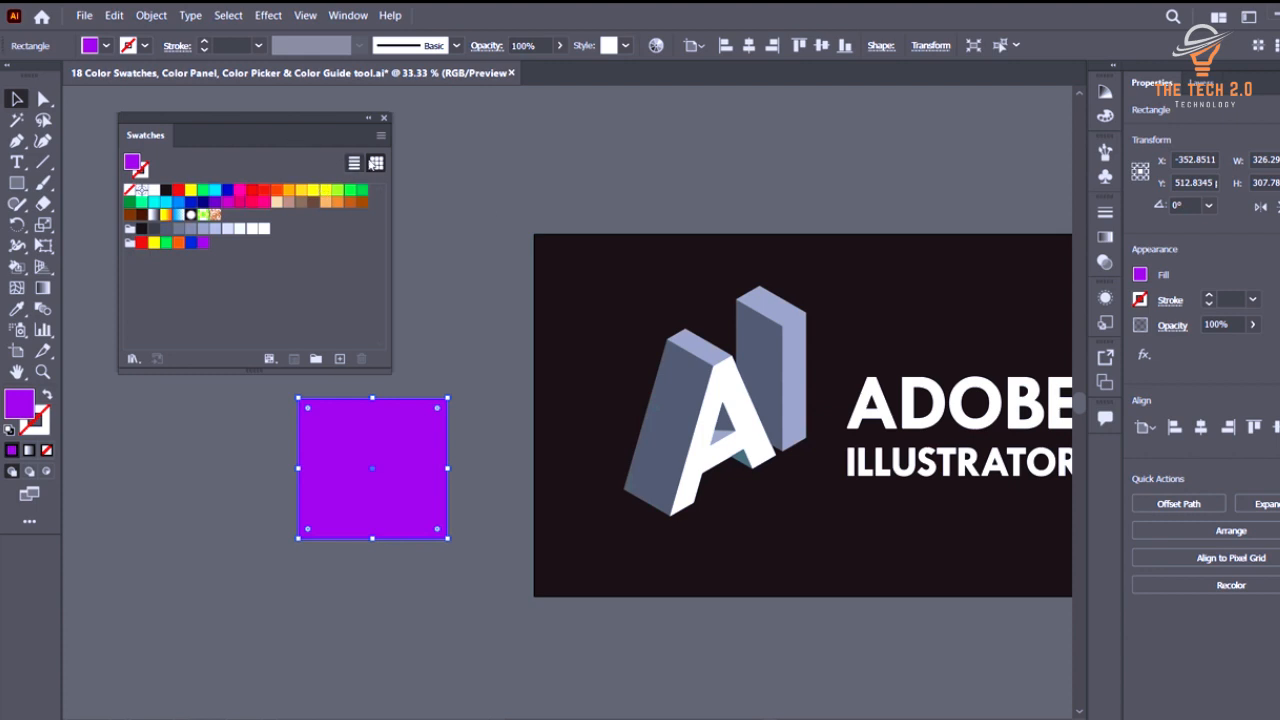
Show the swatches as a list, widen the Swatches panel, and look through the named colors from Brights back to the start.
{"action": "left_click", "coordinate": [356, 162]}
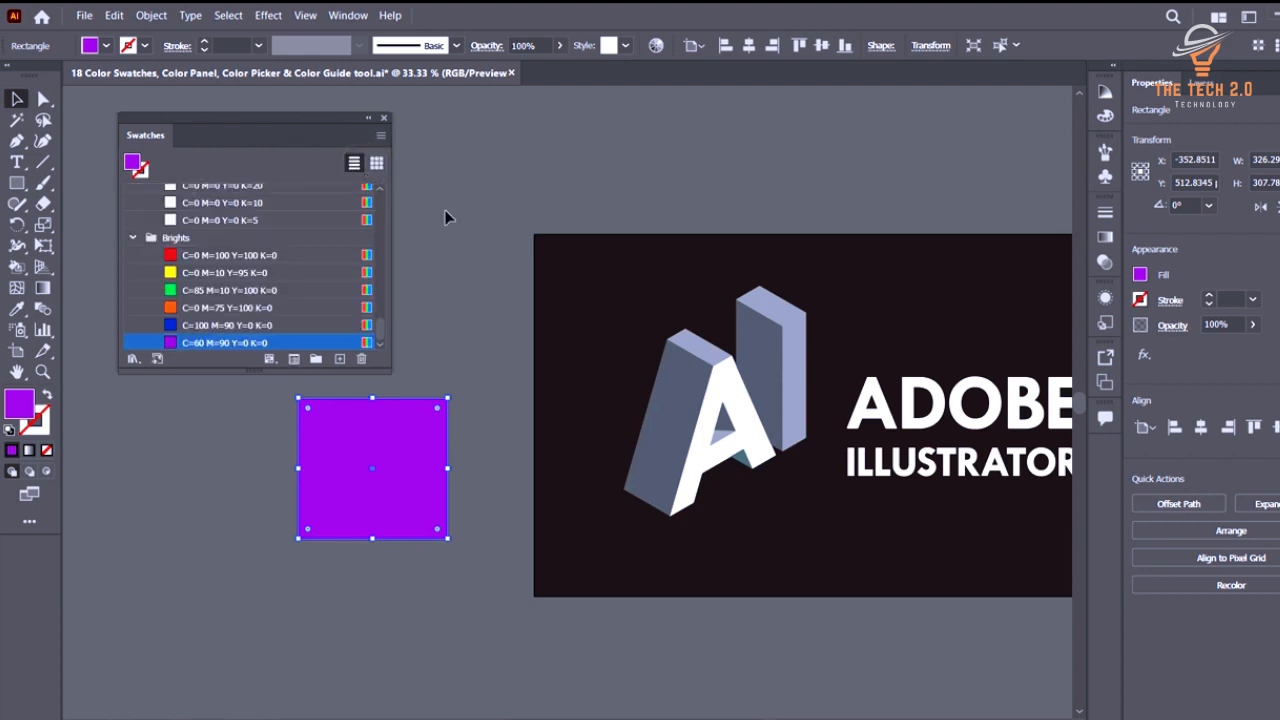
{"action": "scroll", "coordinate": [320, 257], "scroll_direction": "up", "scroll_amount": 5}
{"action": "left_click_drag", "start_coordinate": [376, 296], "coordinate": [378, 205]}
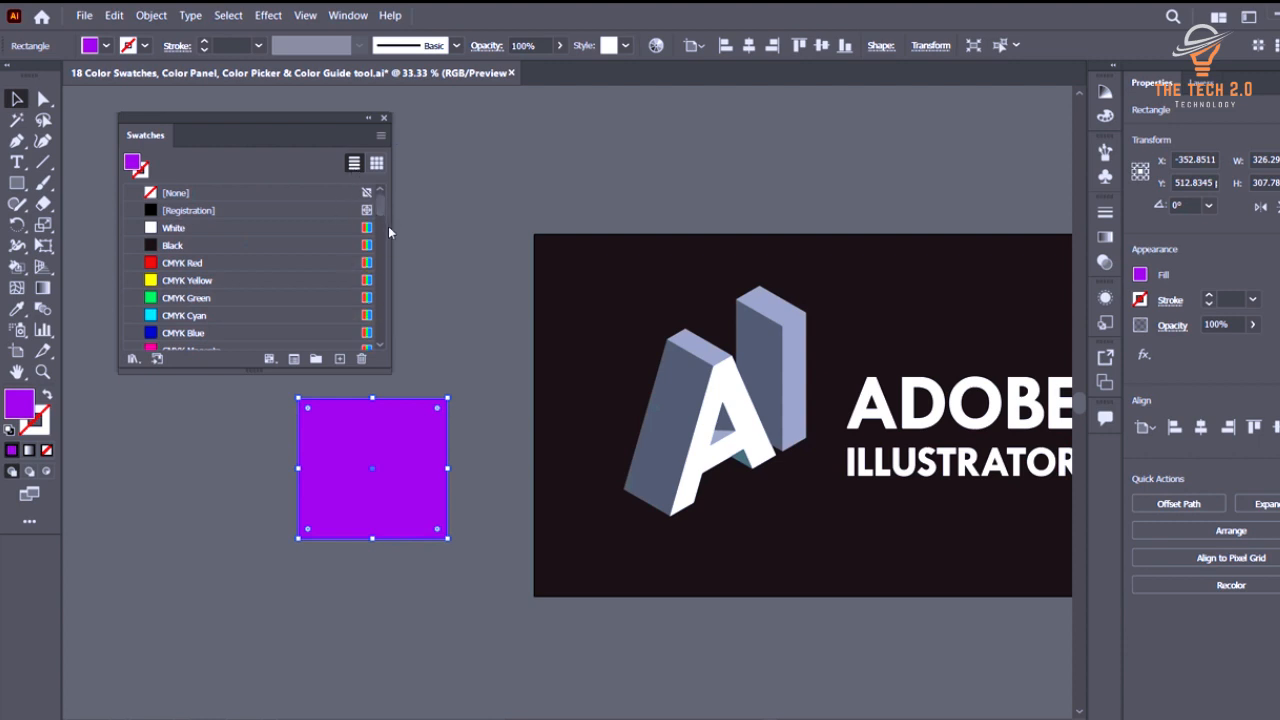
{"action": "left_click_drag", "start_coordinate": [391, 217], "coordinate": [457, 241]}
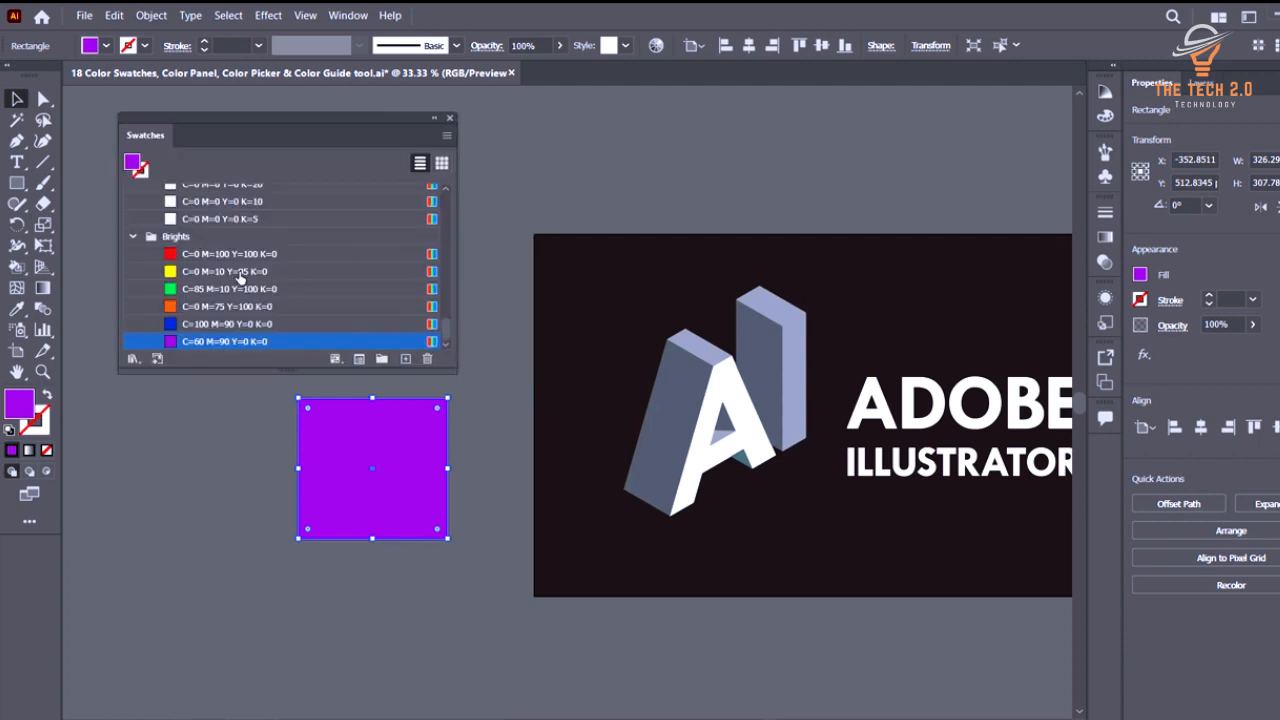
{"action": "scroll", "coordinate": [258, 262], "scroll_direction": "up", "scroll_amount": 4}
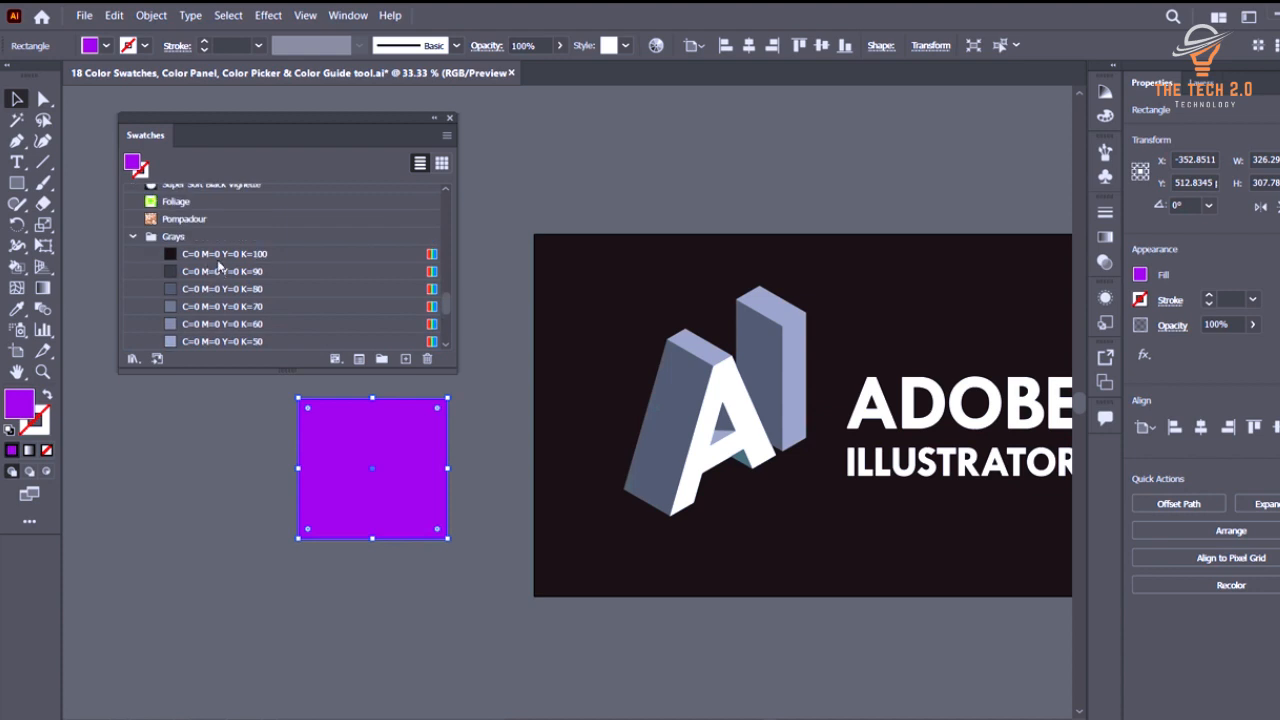
{"action": "scroll", "coordinate": [219, 265], "scroll_direction": "up", "scroll_amount": 10}
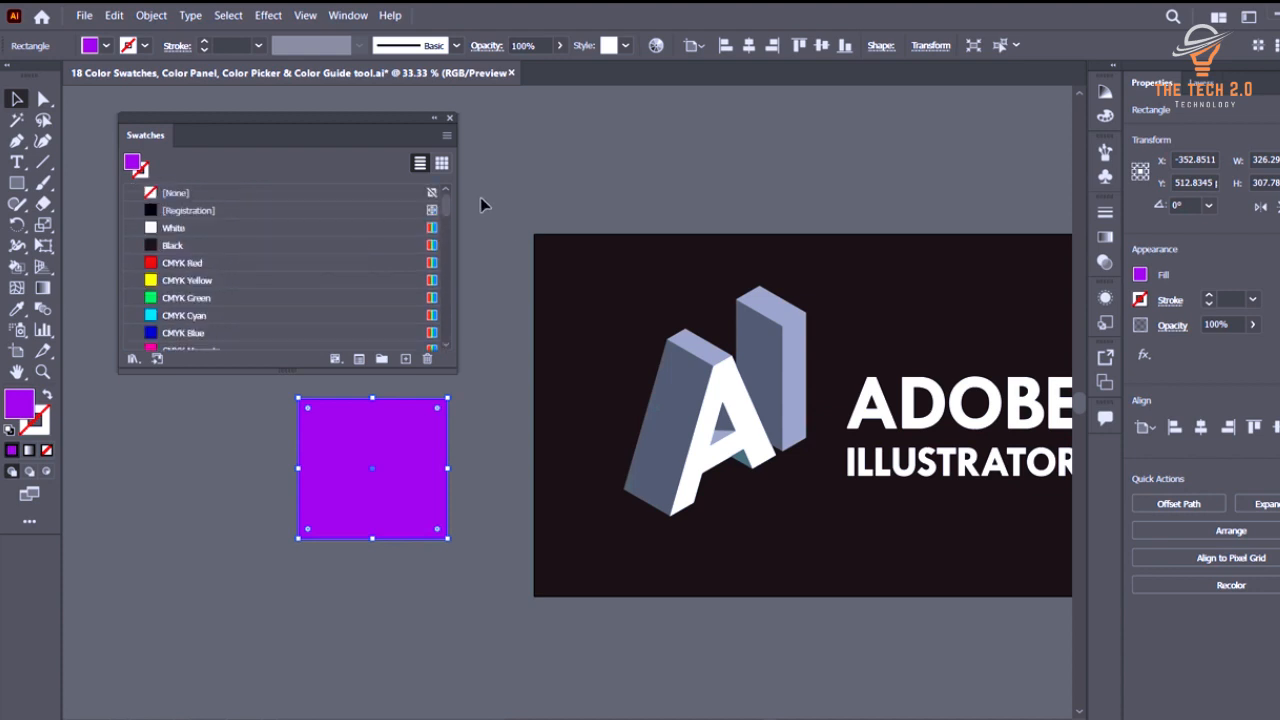
Make the Swatches panel smaller and compare its list and thumbnail views, leaving the swatches displayed as thumbnails.
{"action": "left_click", "coordinate": [441, 162]}
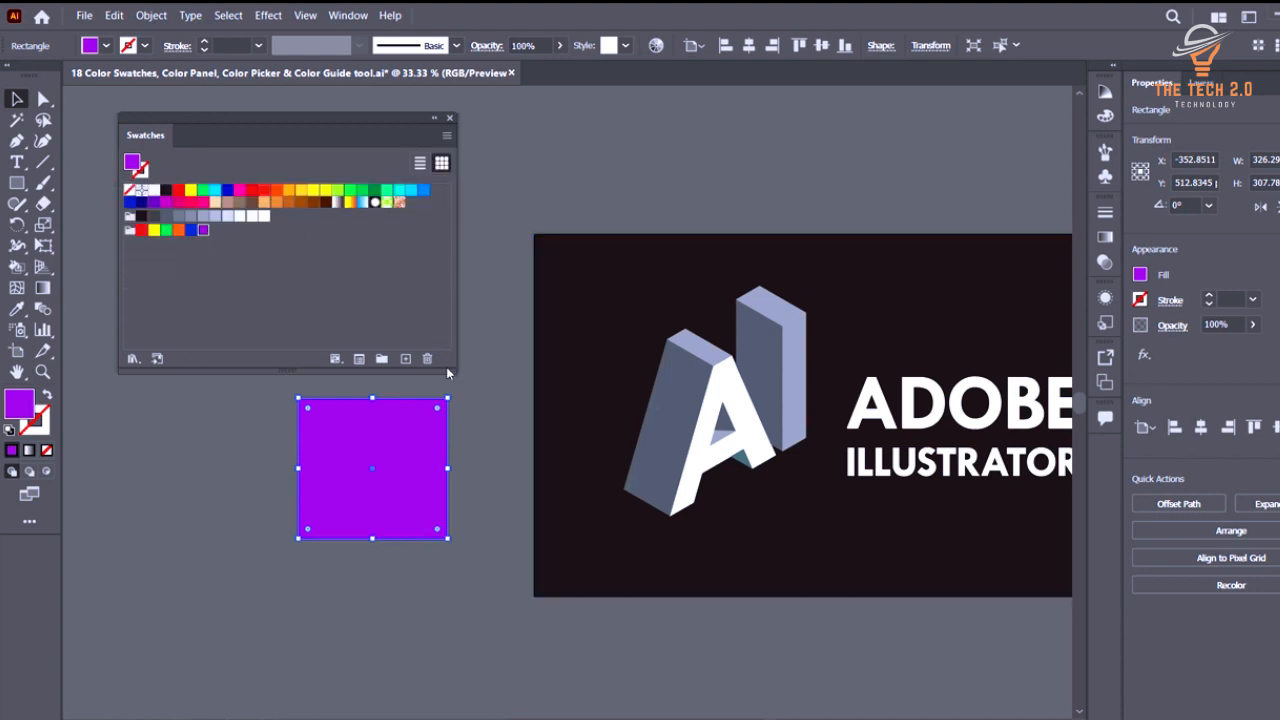
{"action": "left_click_drag", "start_coordinate": [446, 366], "coordinate": [398, 330]}
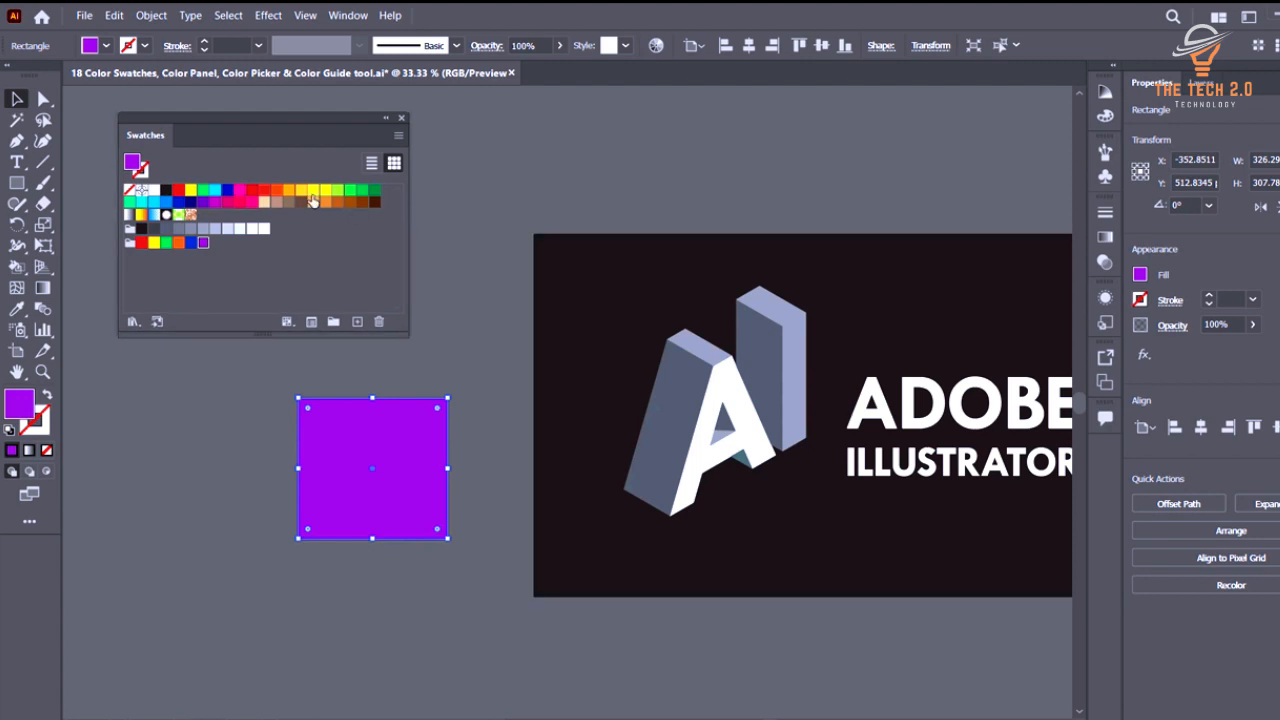
{"action": "left_click", "coordinate": [371, 165]}
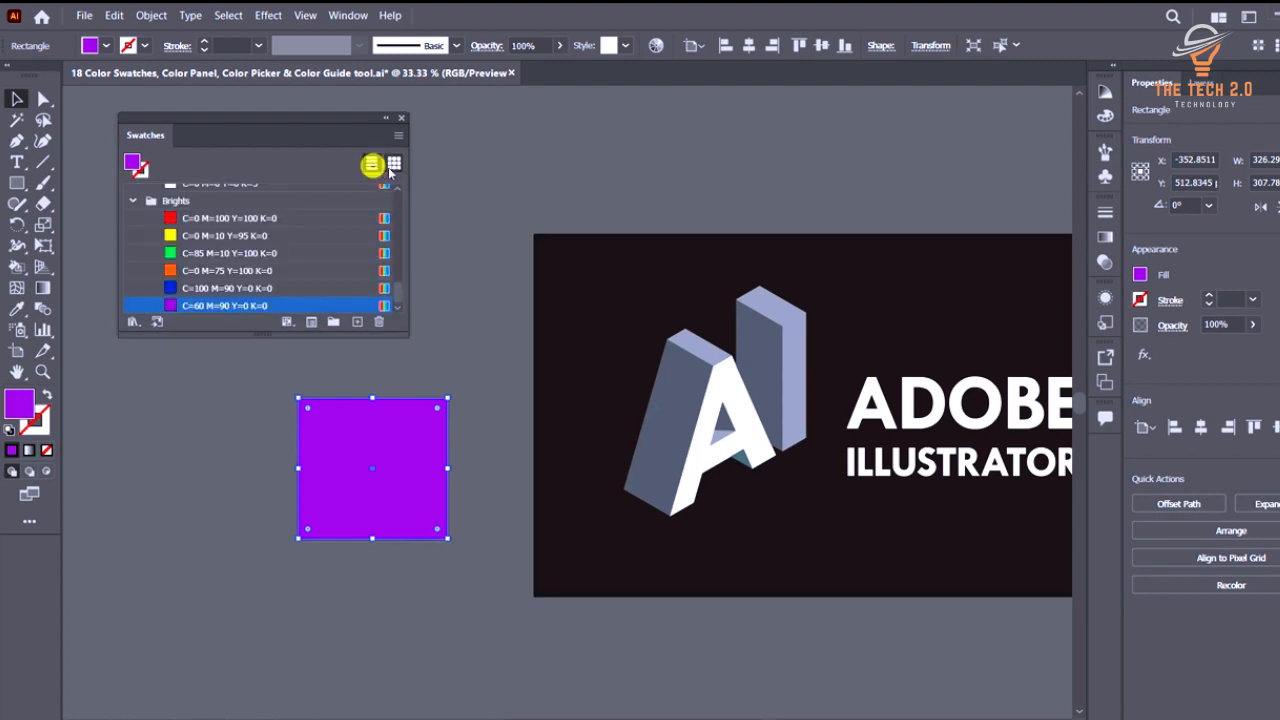
{"action": "left_click", "coordinate": [393, 163]}
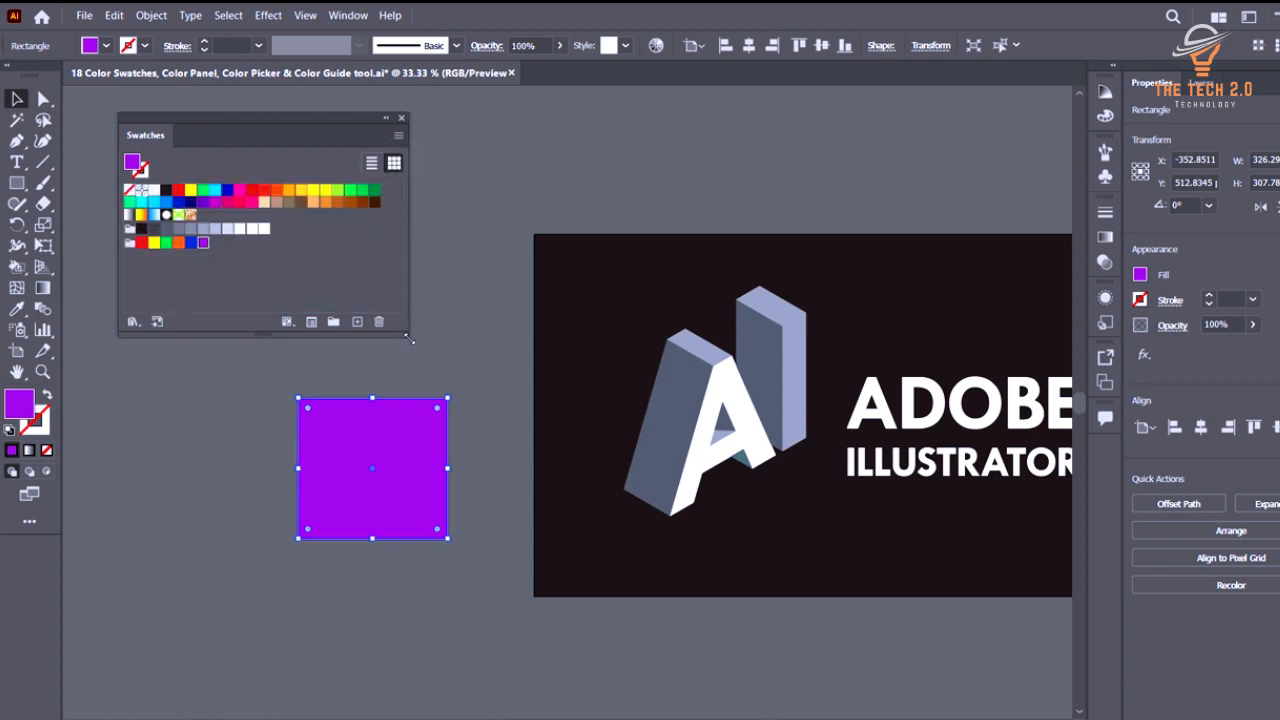
Deselect the rectangle and filter the Swatches panel to color swatches only.
{"action": "left_click", "coordinate": [451, 305]}
{"action": "mouse_move", "coordinate": [315, 127]}
{"action": "left_mouse_down"}
{"action": "mouse_move", "coordinate": [437, 125]}
{"action": "mouse_move", "coordinate": [319, 116]}
{"action": "left_mouse_up"}
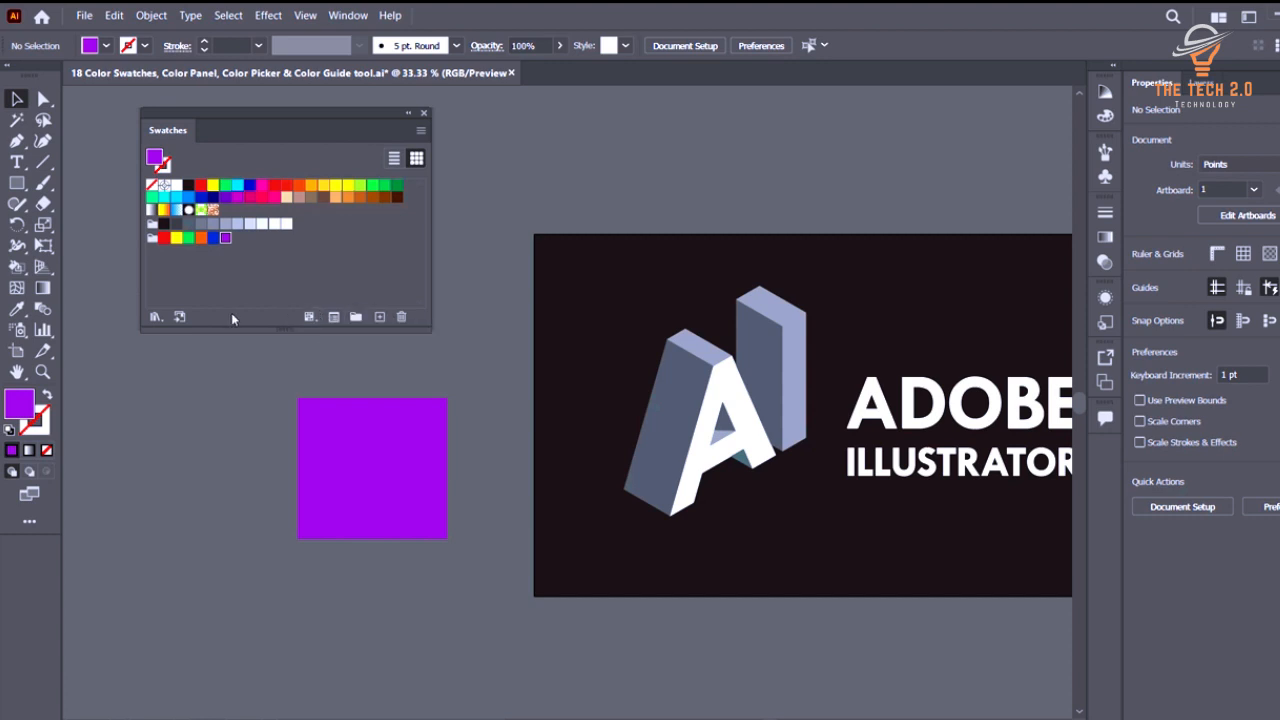
{"action": "left_click", "coordinate": [310, 317]}
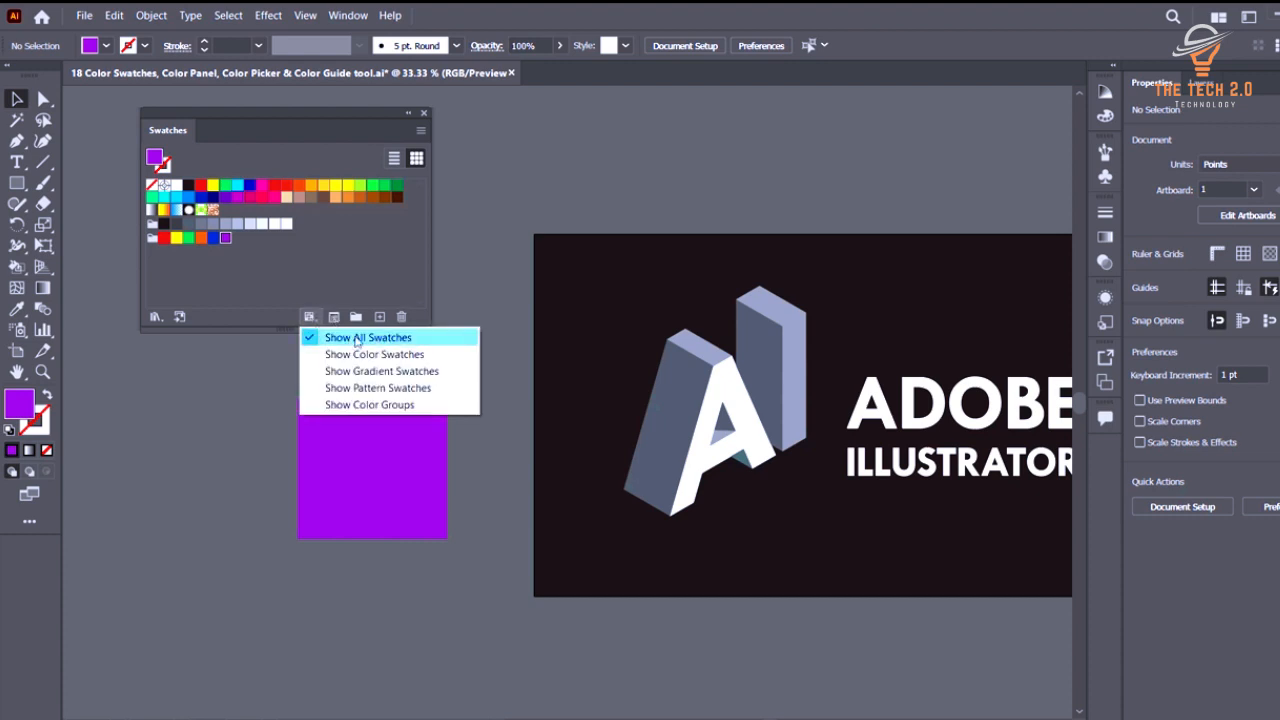
{"action": "left_click", "coordinate": [401, 340]}
{"action": "left_click", "coordinate": [310, 317]}
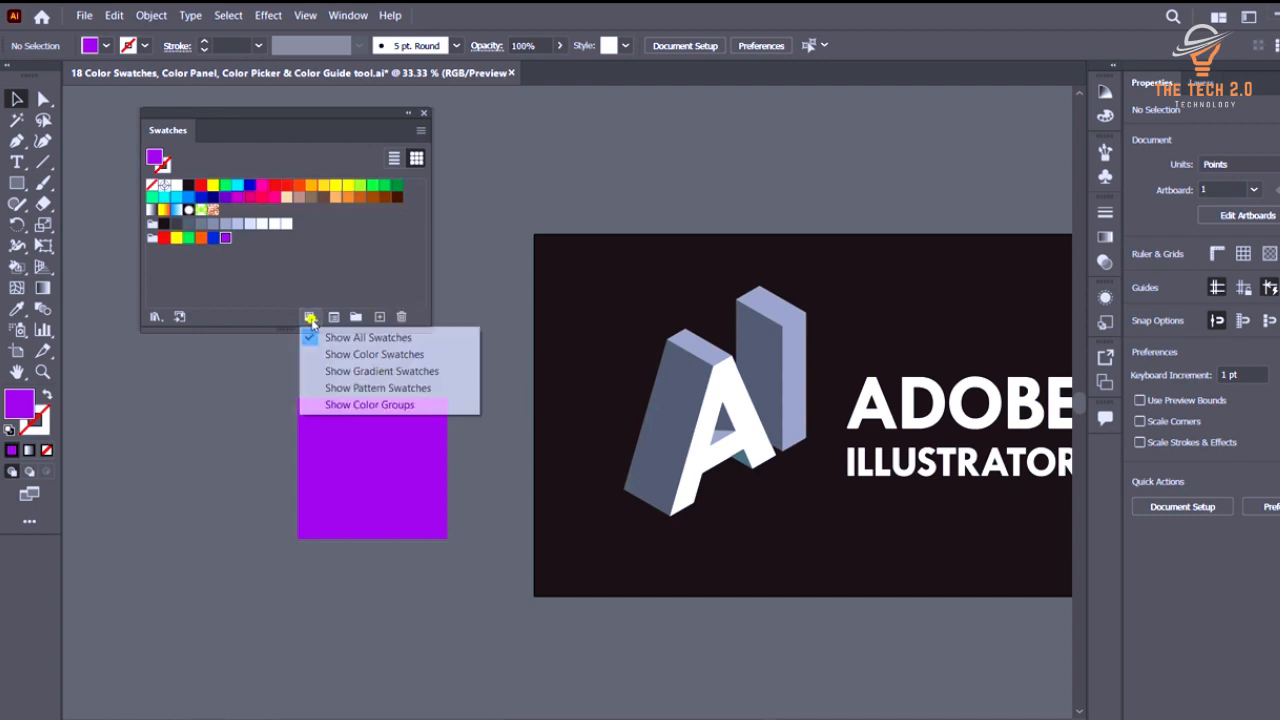
{"action": "left_click", "coordinate": [380, 354]}
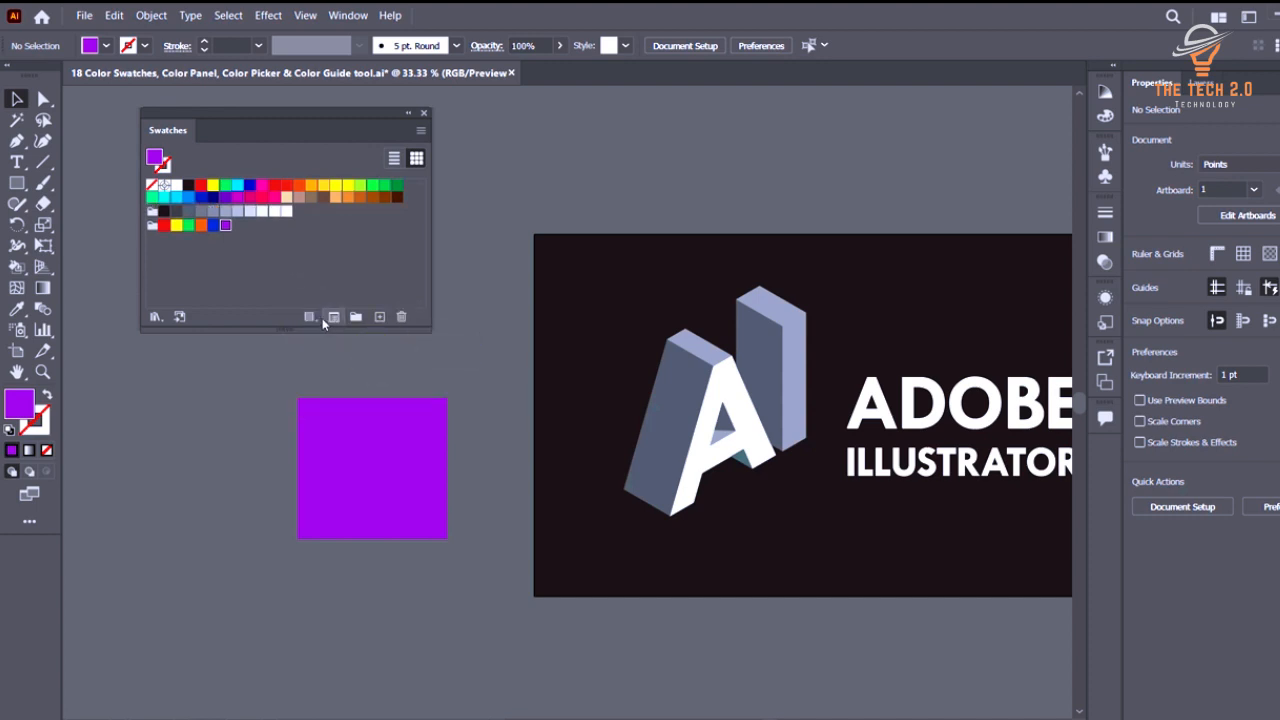
Filter the Swatches panel to gradient swatches, pattern swatches and color groups in turn, ending with all swatches shown.
{"action": "left_click", "coordinate": [310, 317]}
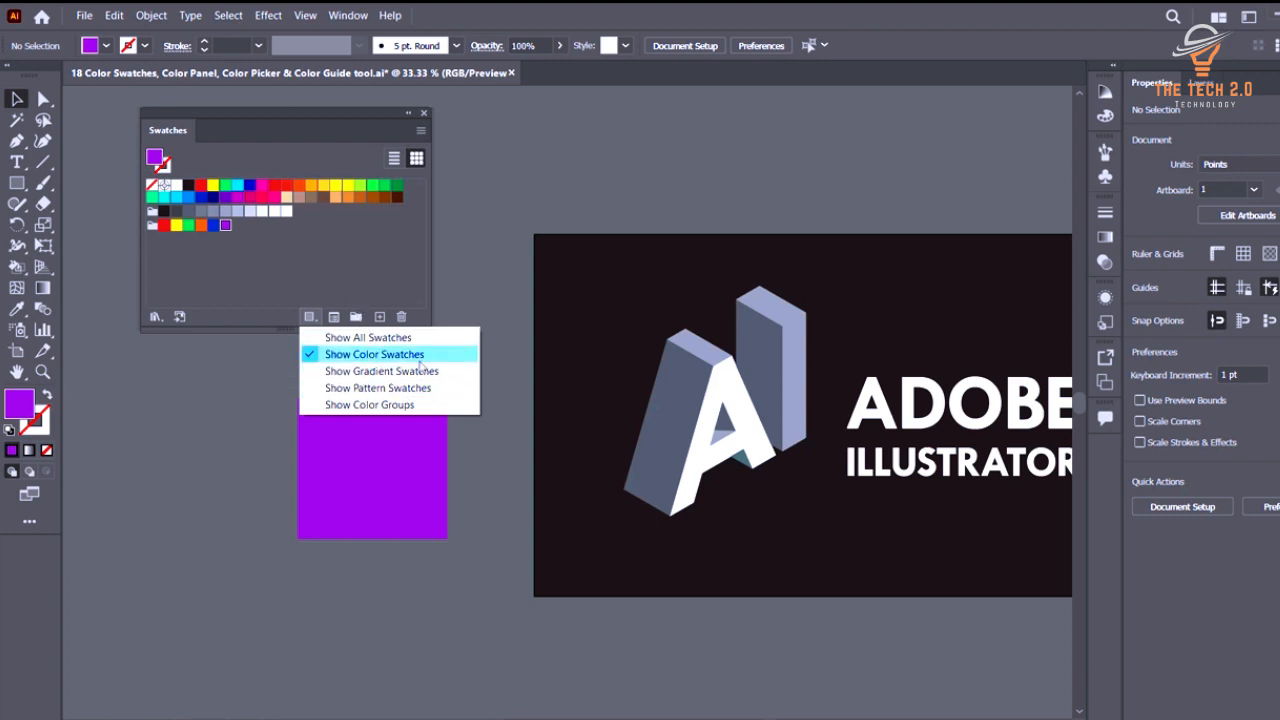
{"action": "left_click", "coordinate": [392, 371]}
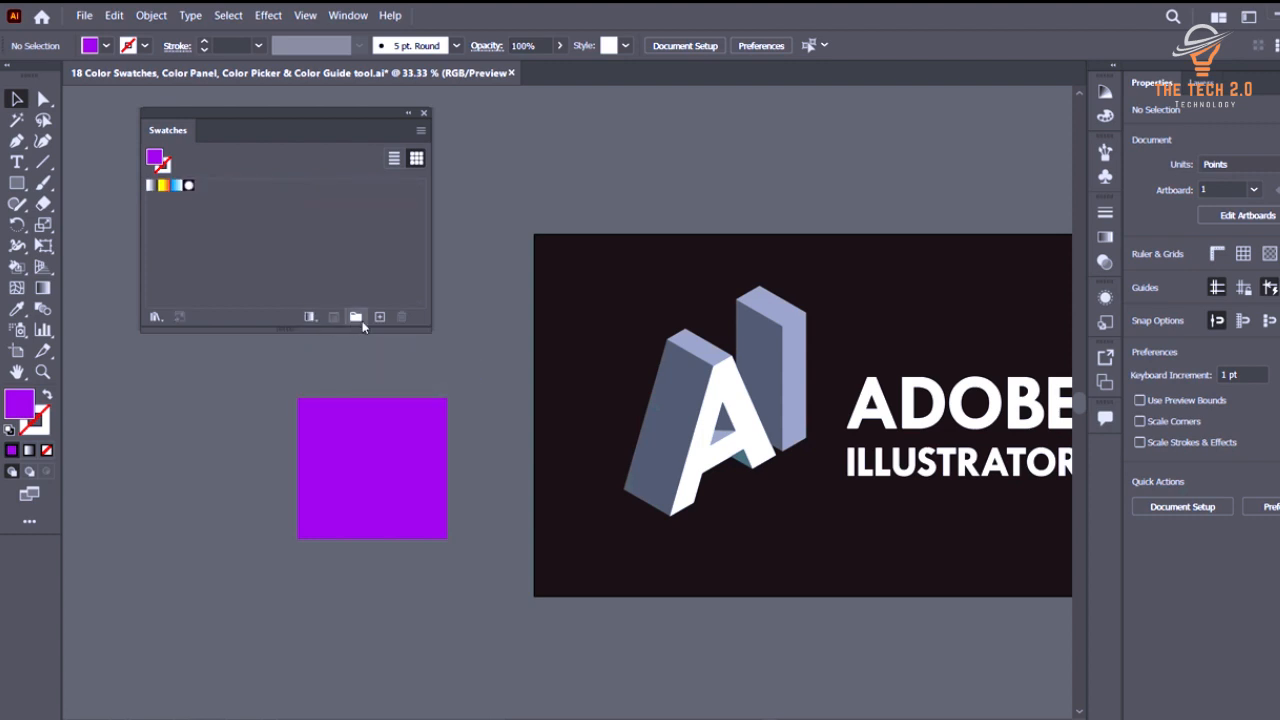
{"action": "left_click", "coordinate": [311, 318]}
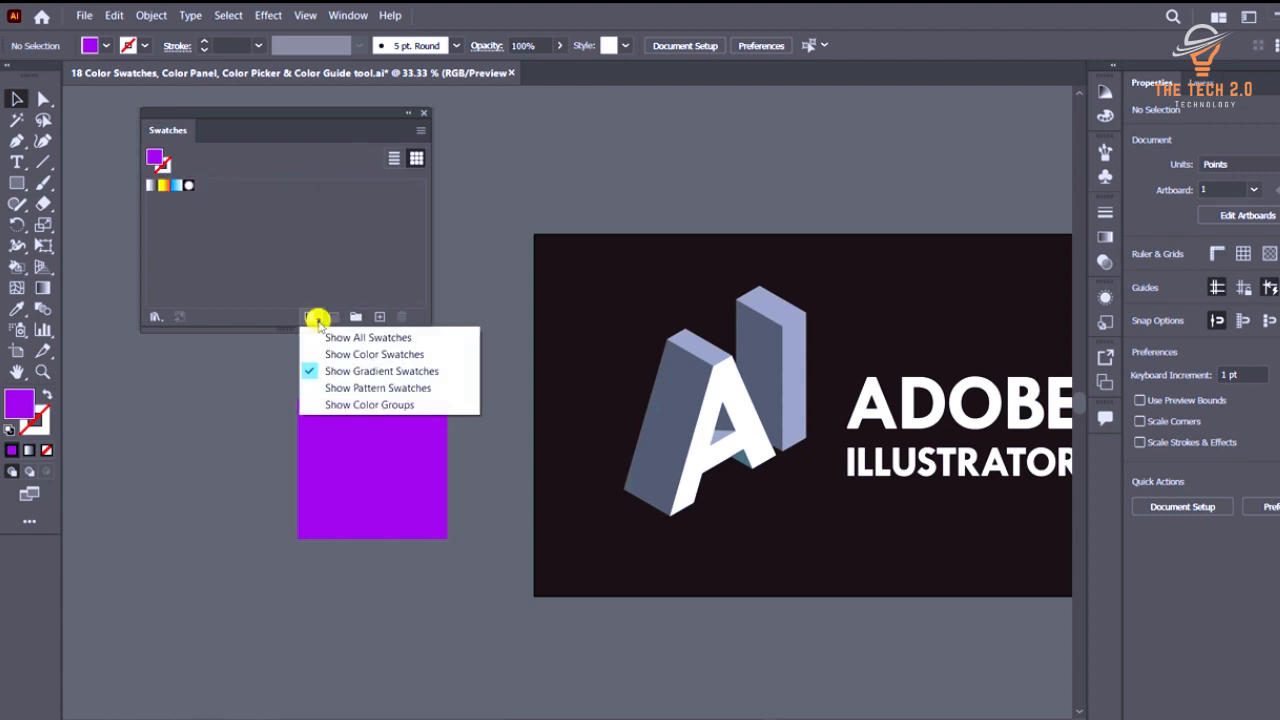
{"action": "left_click", "coordinate": [395, 390]}
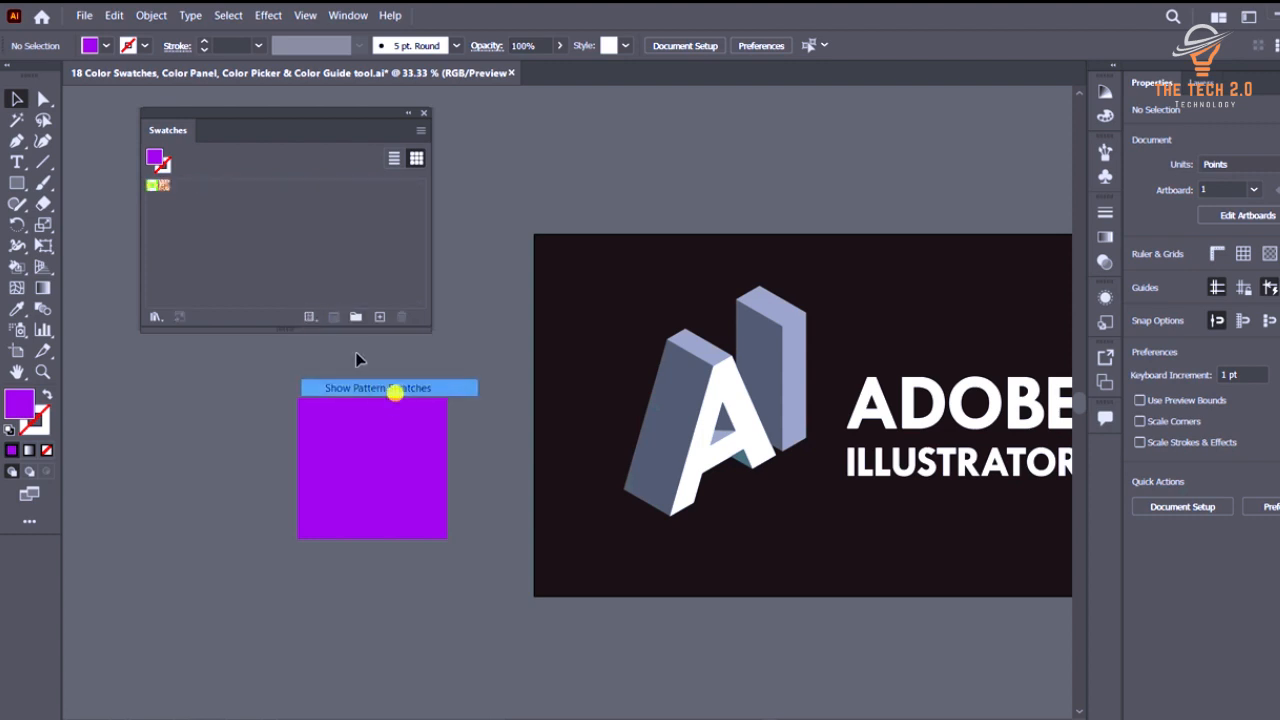
{"action": "left_click", "coordinate": [311, 318]}
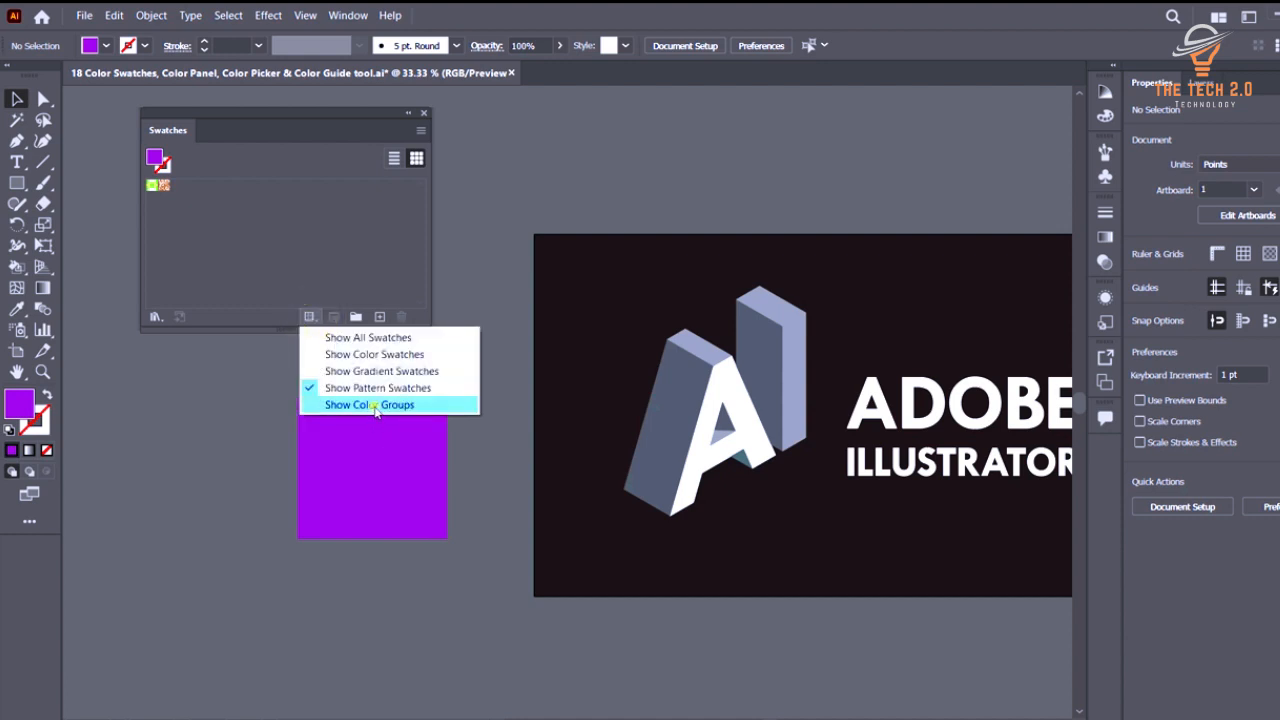
{"action": "left_click", "coordinate": [375, 405]}
{"action": "left_click", "coordinate": [310, 317]}
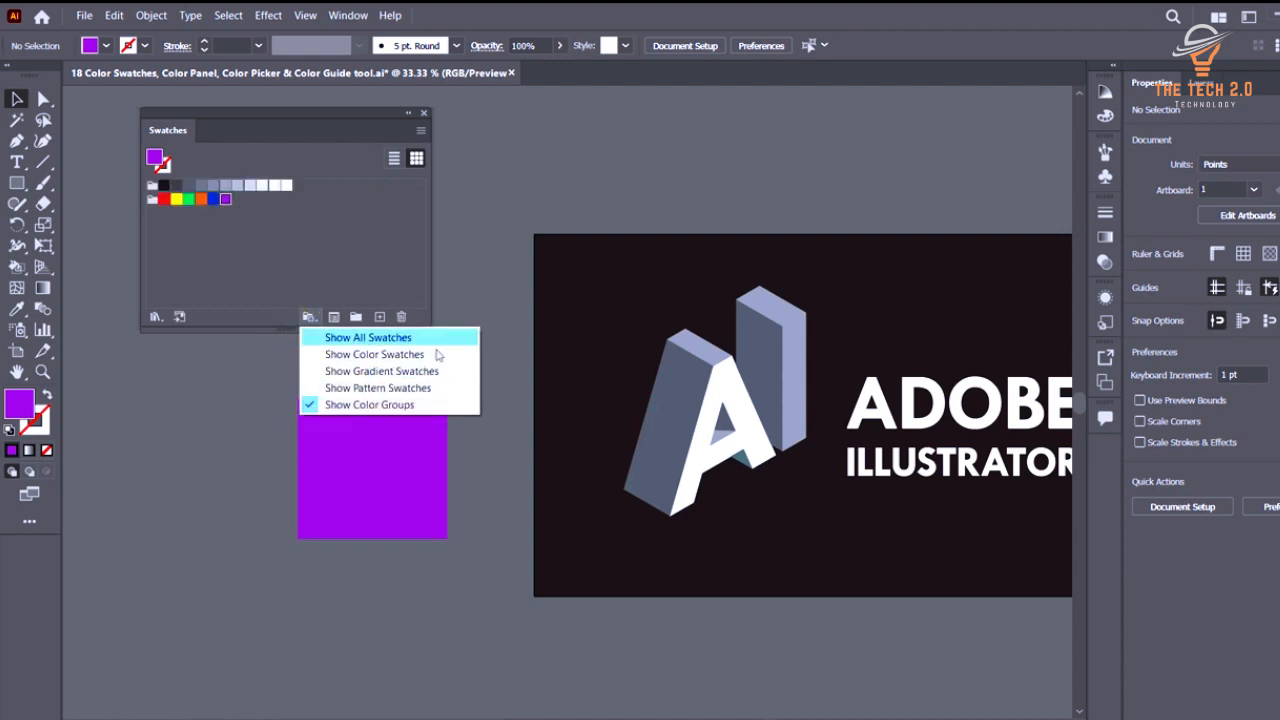
{"action": "left_click", "coordinate": [401, 338]}
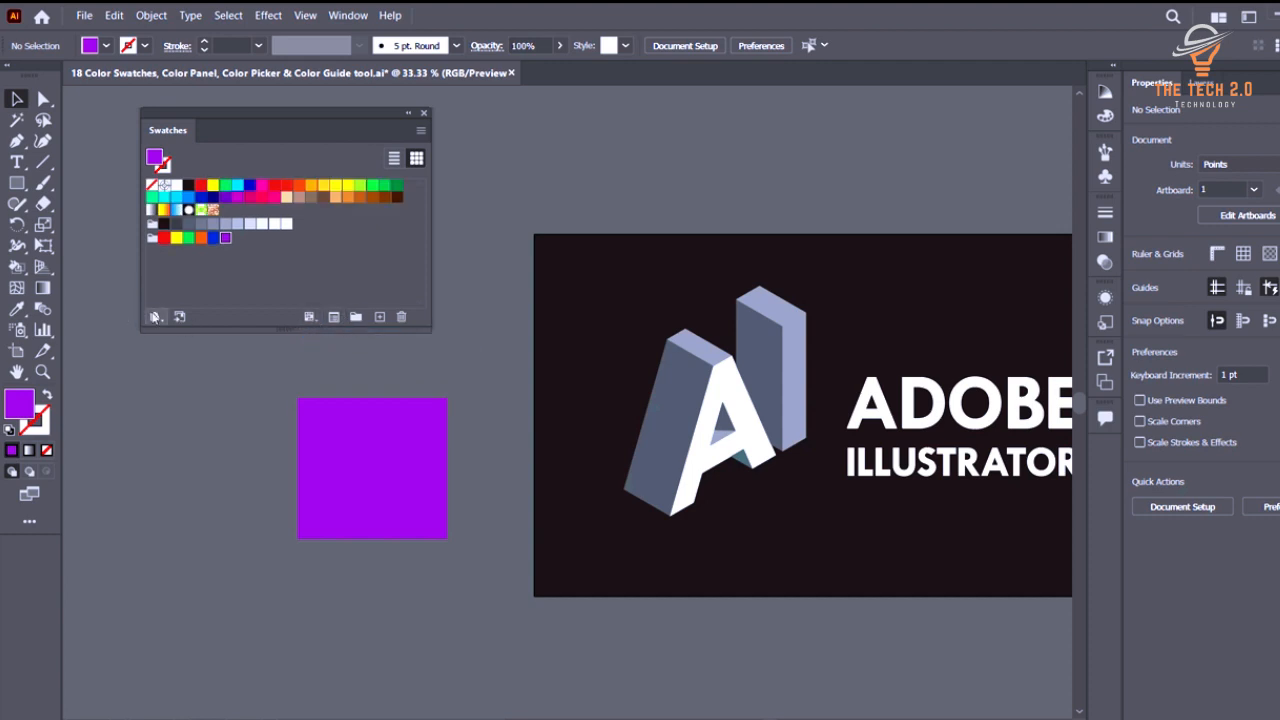
Examine the list of available swatch libraries without opening one, and shift the Swatches panel slightly.
{"action": "left_click", "coordinate": [155, 316]}
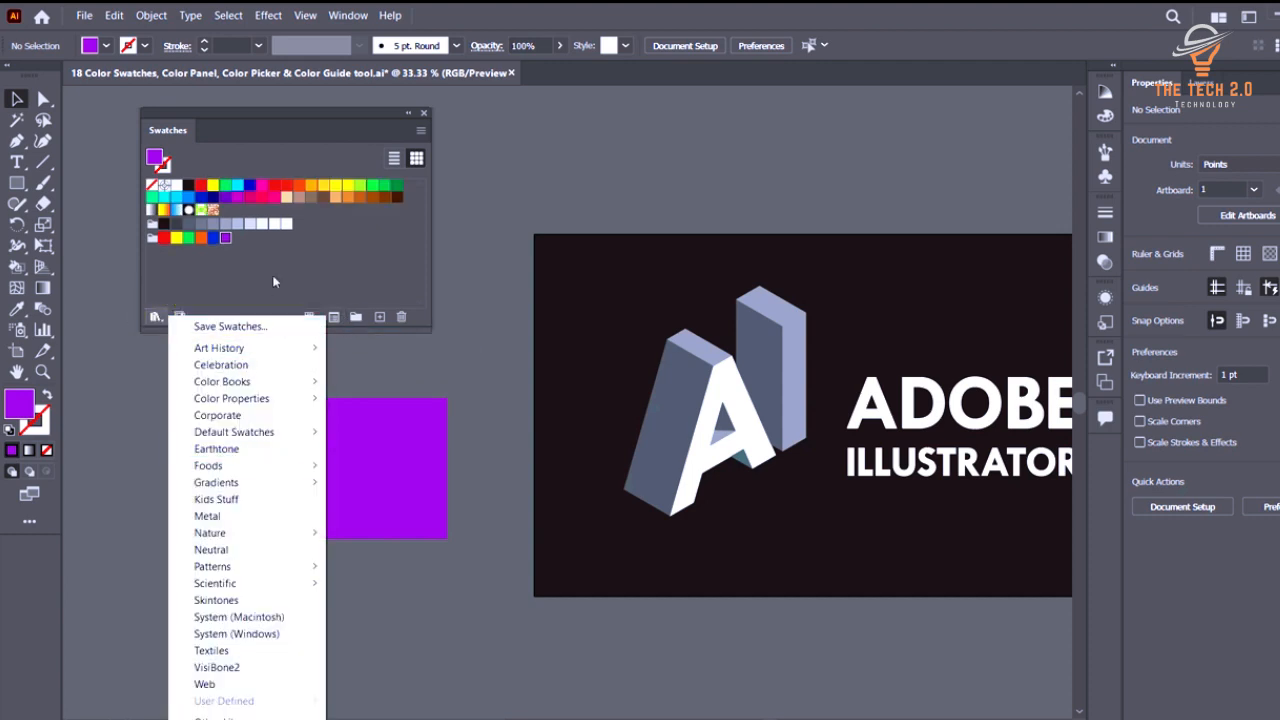
{"action": "left_click", "coordinate": [356, 269]}
{"action": "left_click_drag", "start_coordinate": [324, 110], "coordinate": [341, 133]}
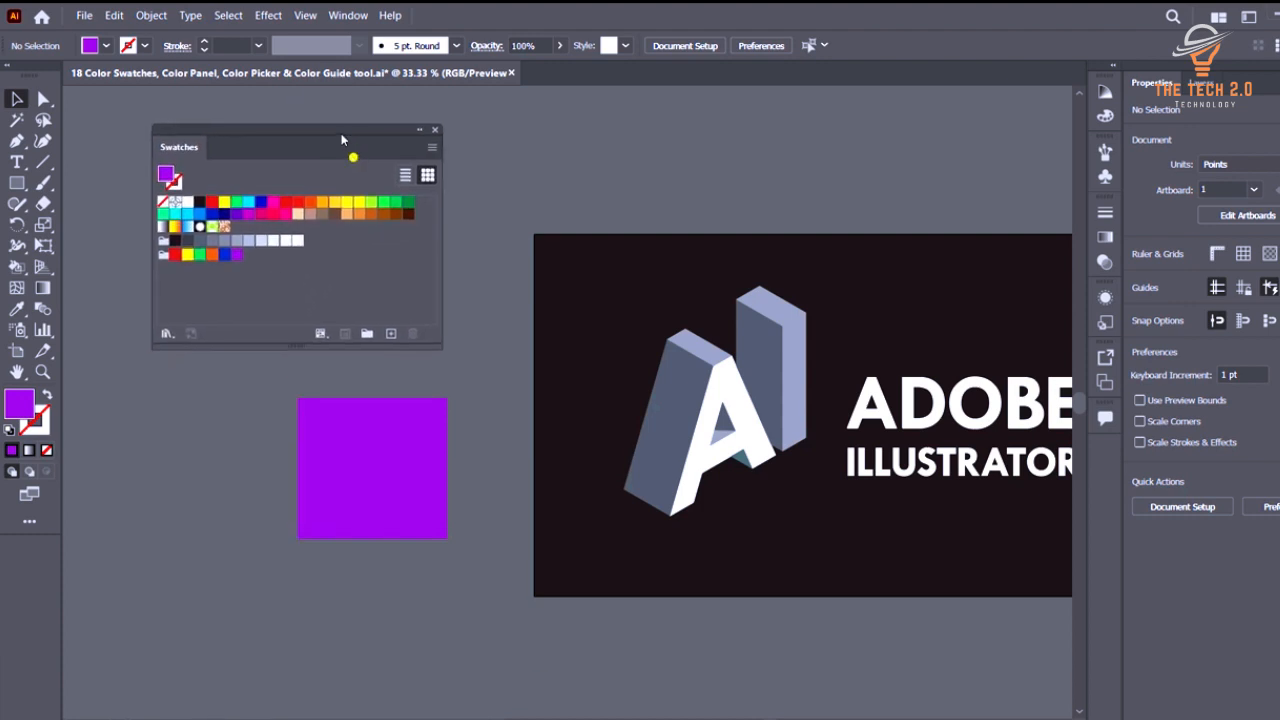
Open the Ancient swatch library from Art History and place its resized panel beside the Swatches panel.
{"action": "left_click", "coordinate": [431, 146]}
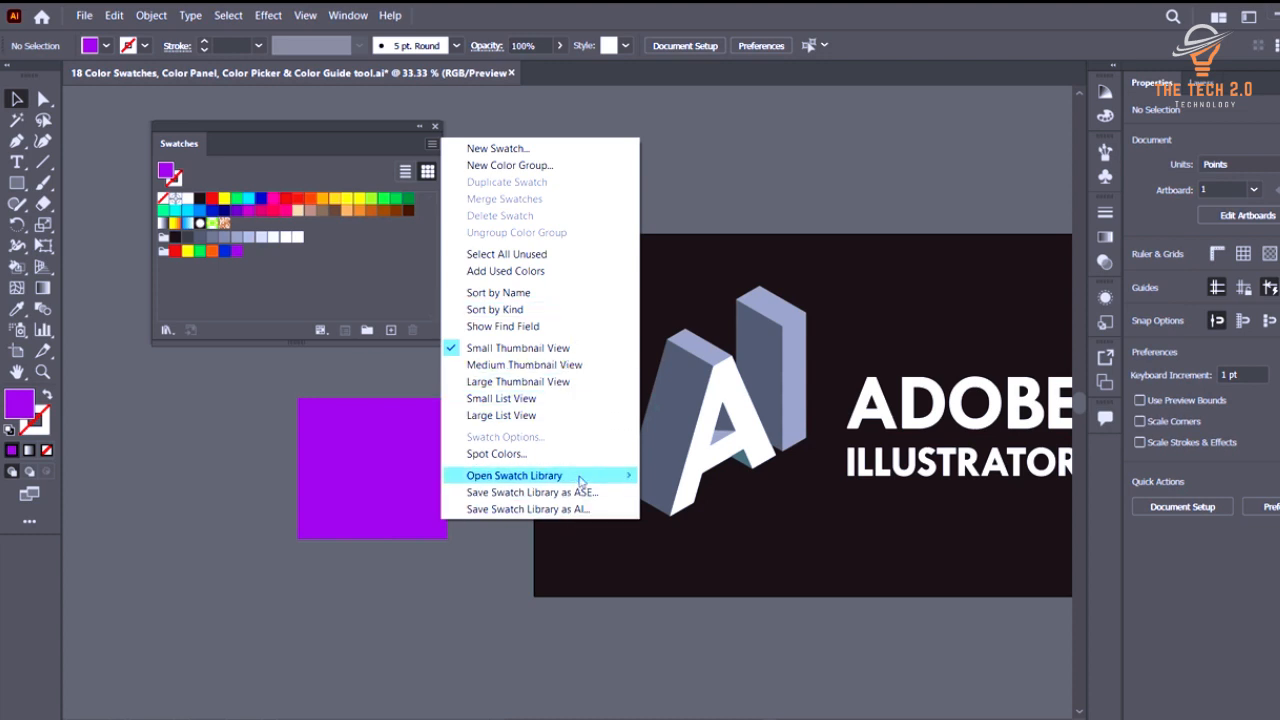
{"action": "mouse_move", "coordinate": [580, 482]}
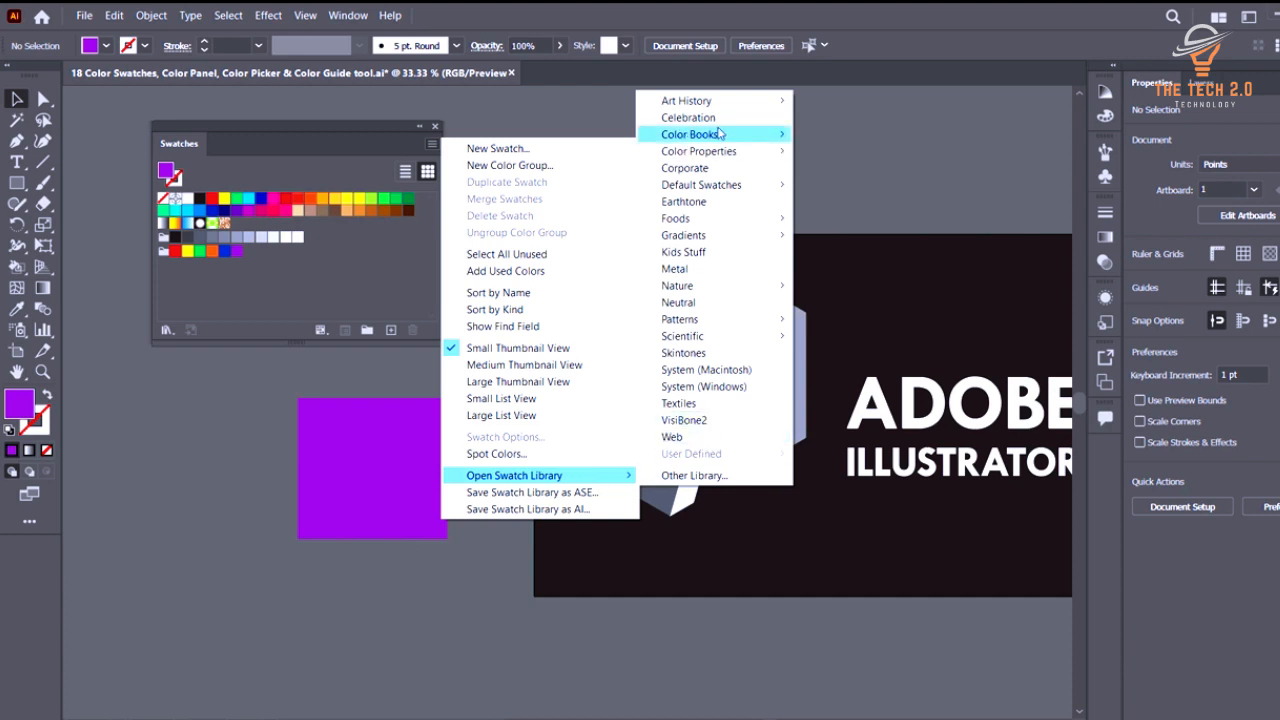
{"action": "mouse_move", "coordinate": [730, 107]}
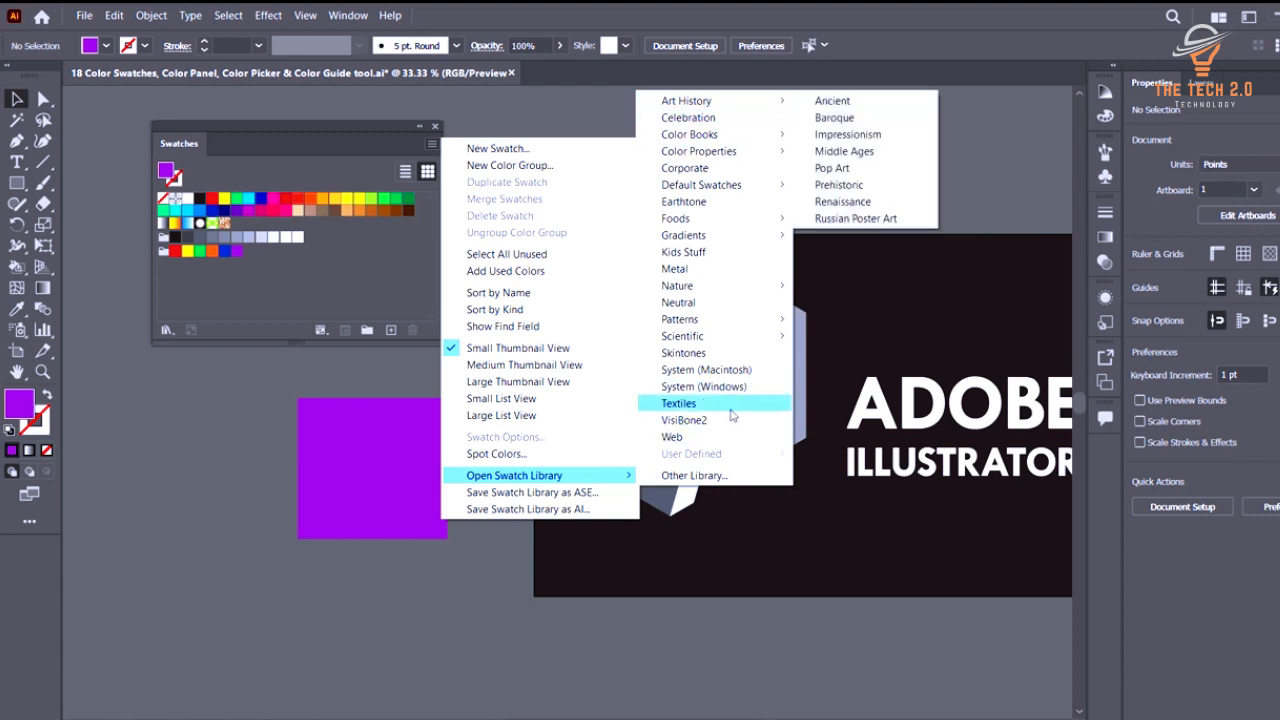
{"action": "left_click", "coordinate": [831, 101]}
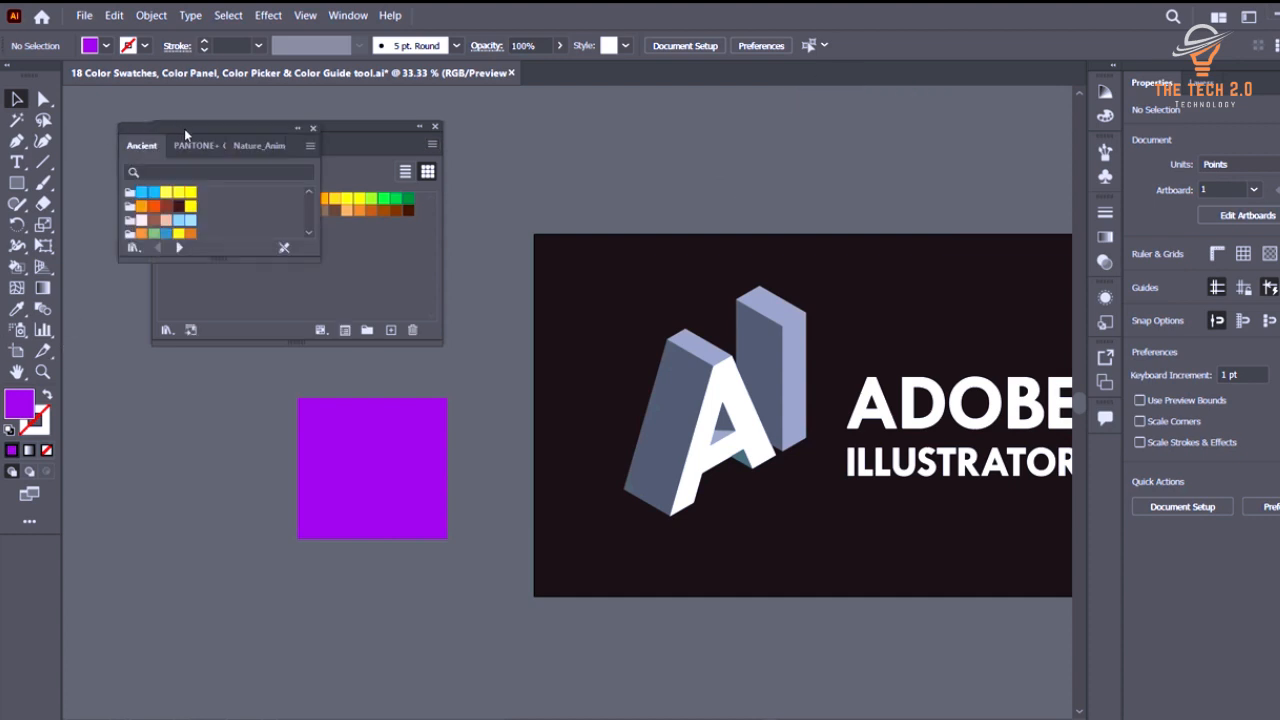
{"action": "left_click_drag", "start_coordinate": [184, 128], "coordinate": [598, 113]}
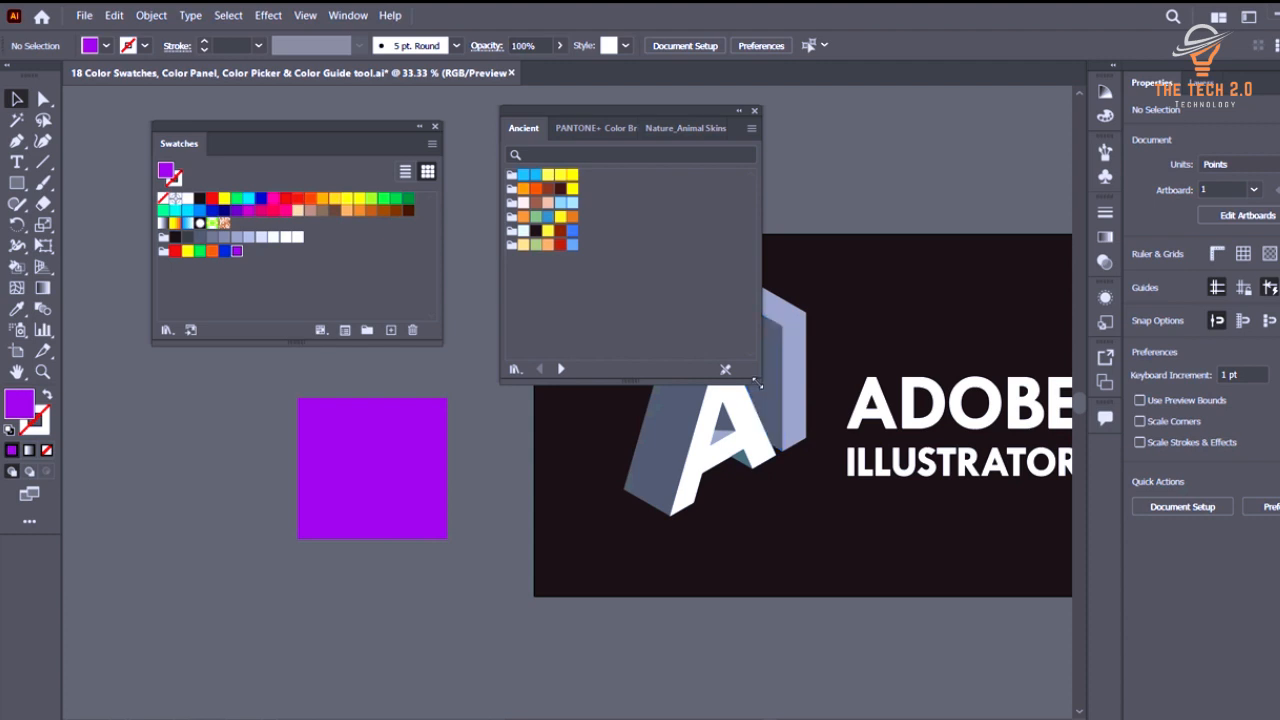
{"action": "left_click_drag", "start_coordinate": [758, 382], "coordinate": [719, 360]}
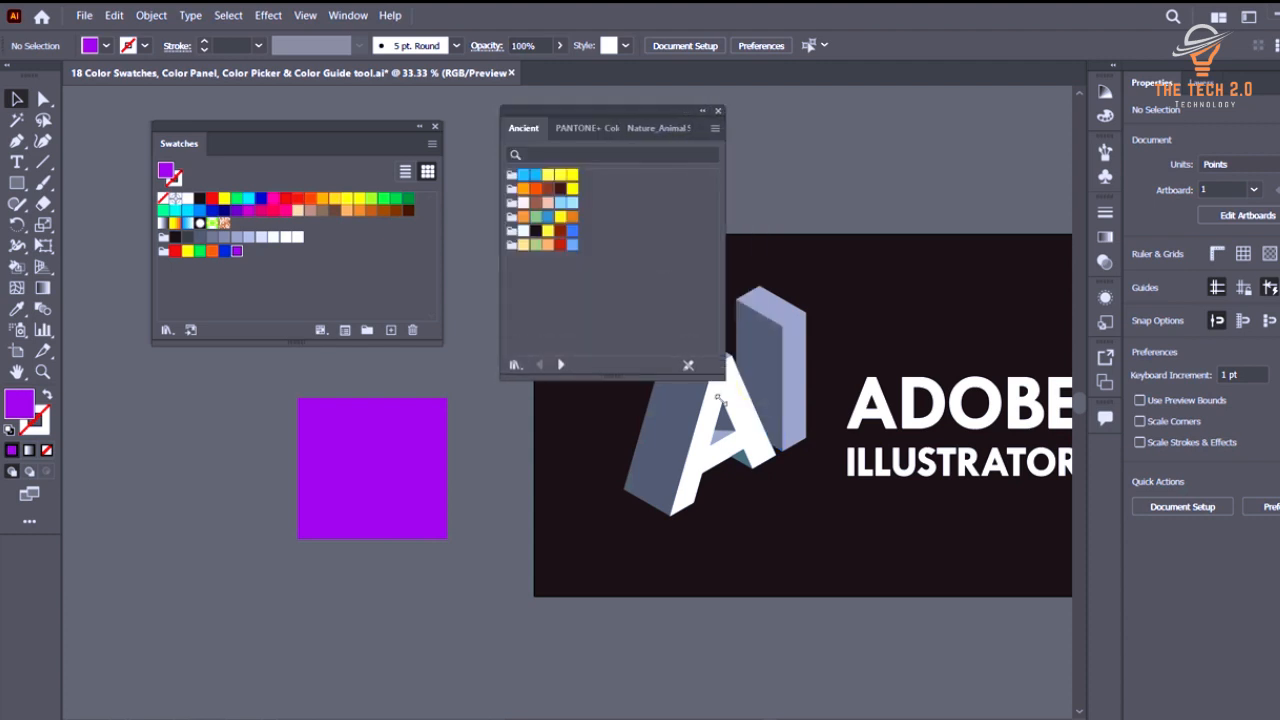
Close the PANTONE+ Color Bridge and Nature_Animal Skins libraries and enlarge the remaining Ancient library panel.
{"action": "left_click", "coordinate": [568, 129]}
{"action": "right_click", "coordinate": [580, 132]}
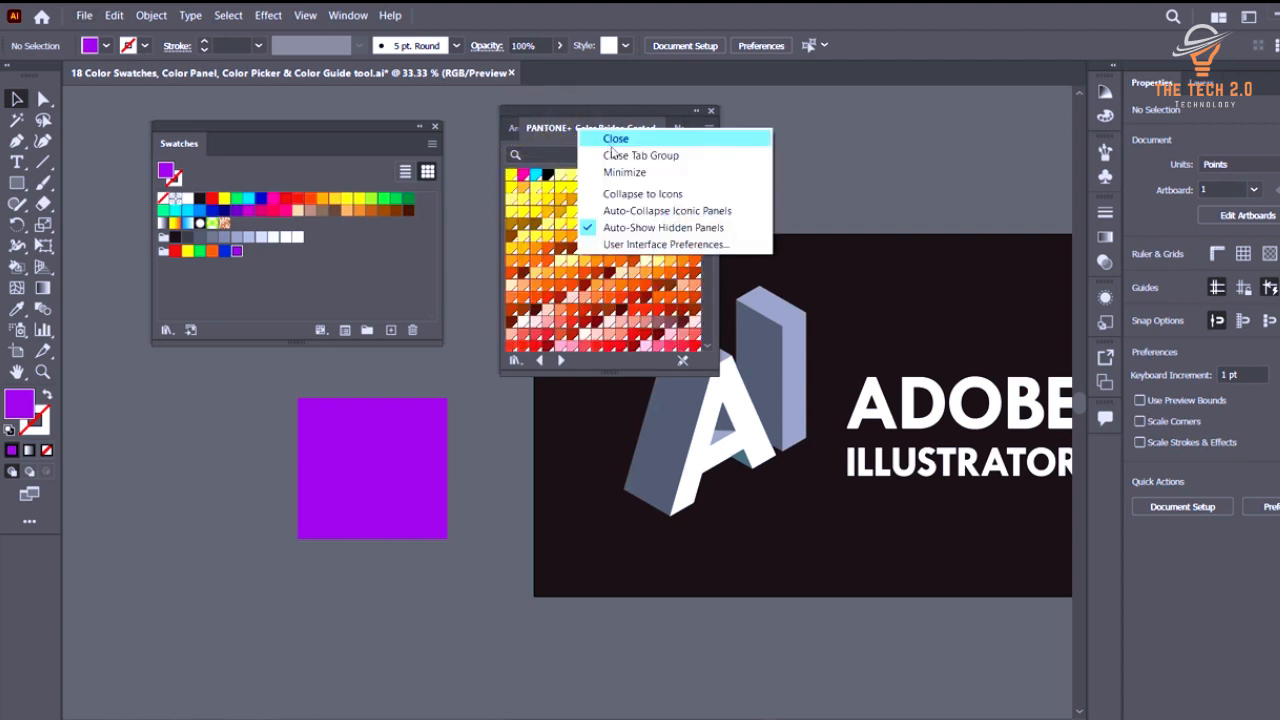
{"action": "left_click", "coordinate": [612, 139]}
{"action": "right_click", "coordinate": [611, 129]}
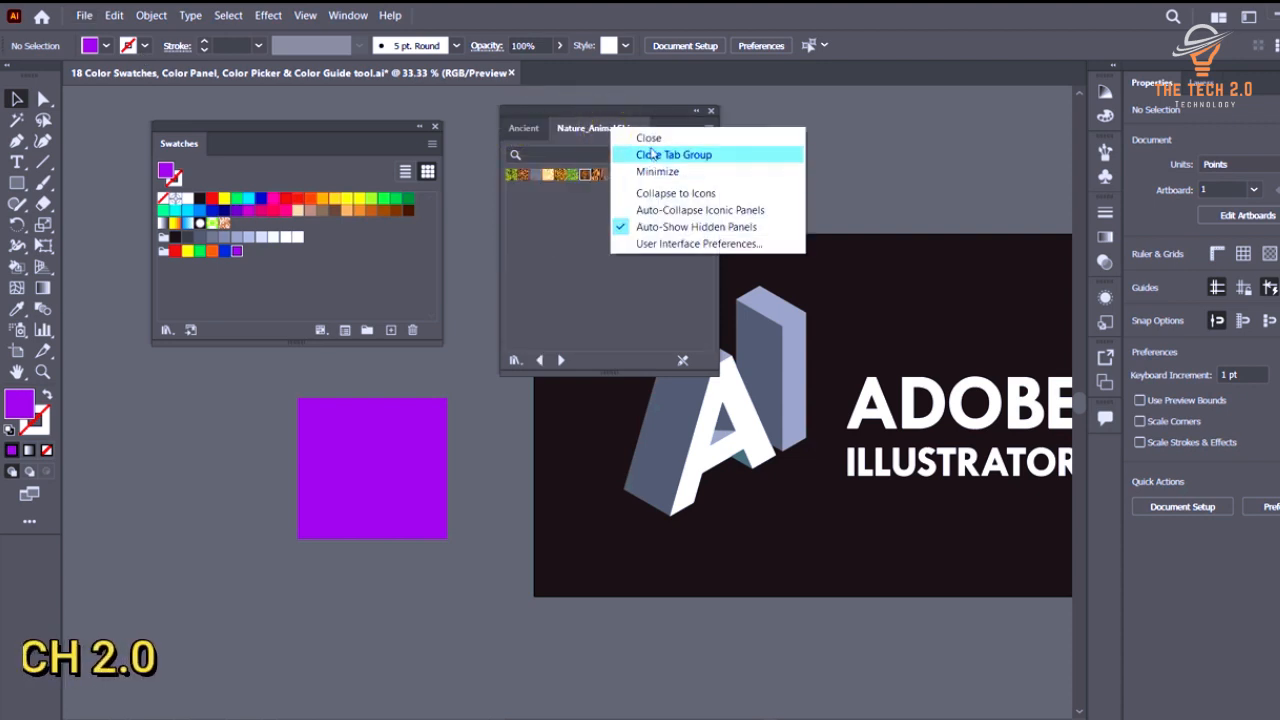
{"action": "left_click", "coordinate": [649, 138]}
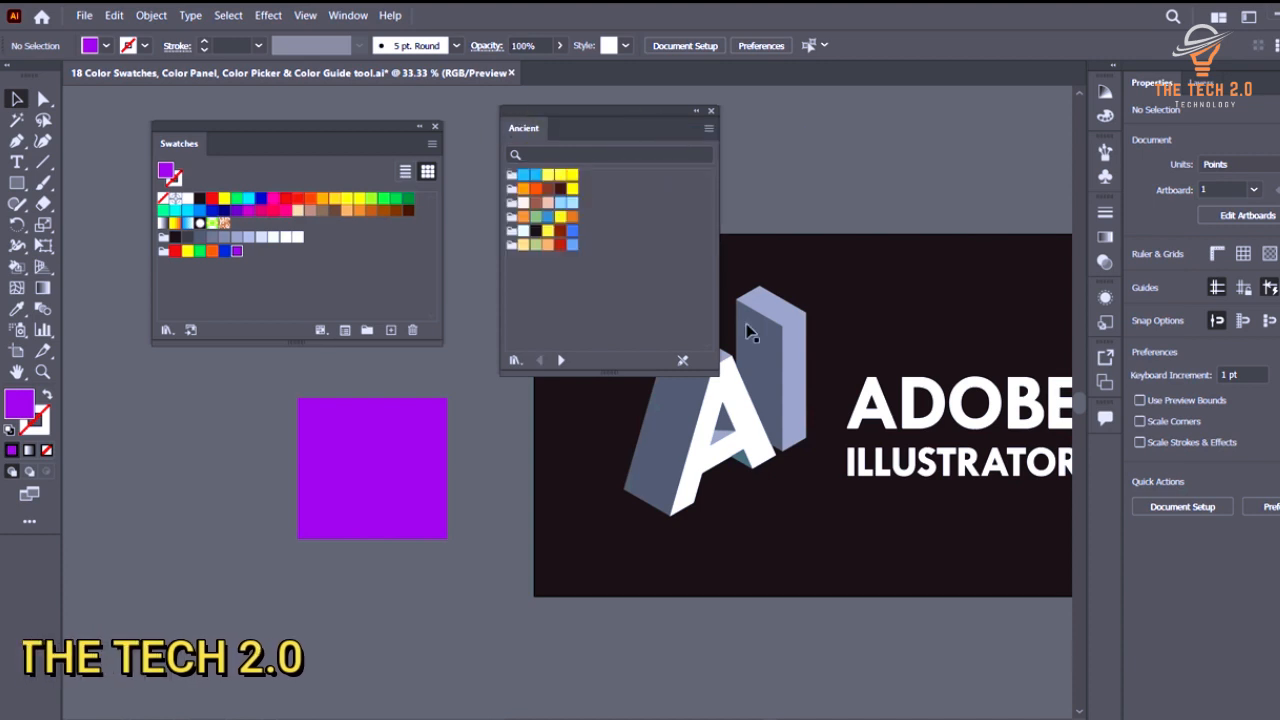
{"action": "left_click_drag", "start_coordinate": [718, 374], "coordinate": [738, 412]}
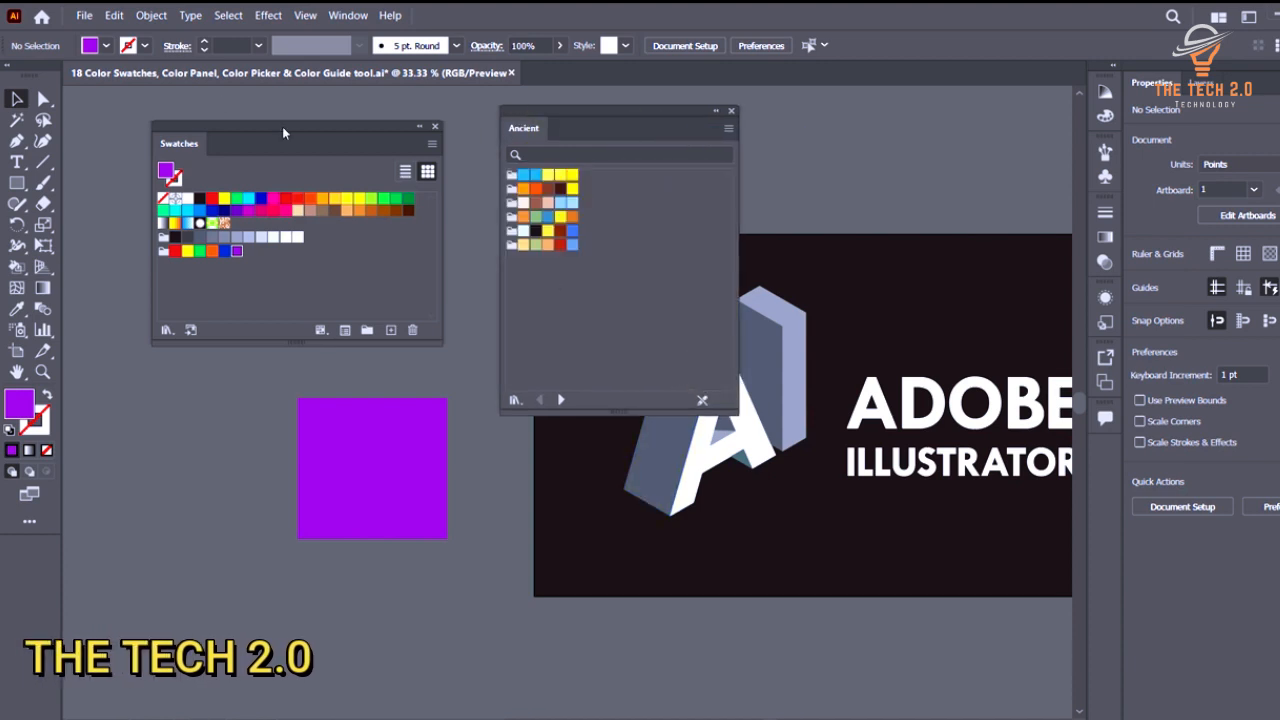
Open the Celebration swatch library and look at its sorting and view options.
{"action": "left_click", "coordinate": [427, 144]}
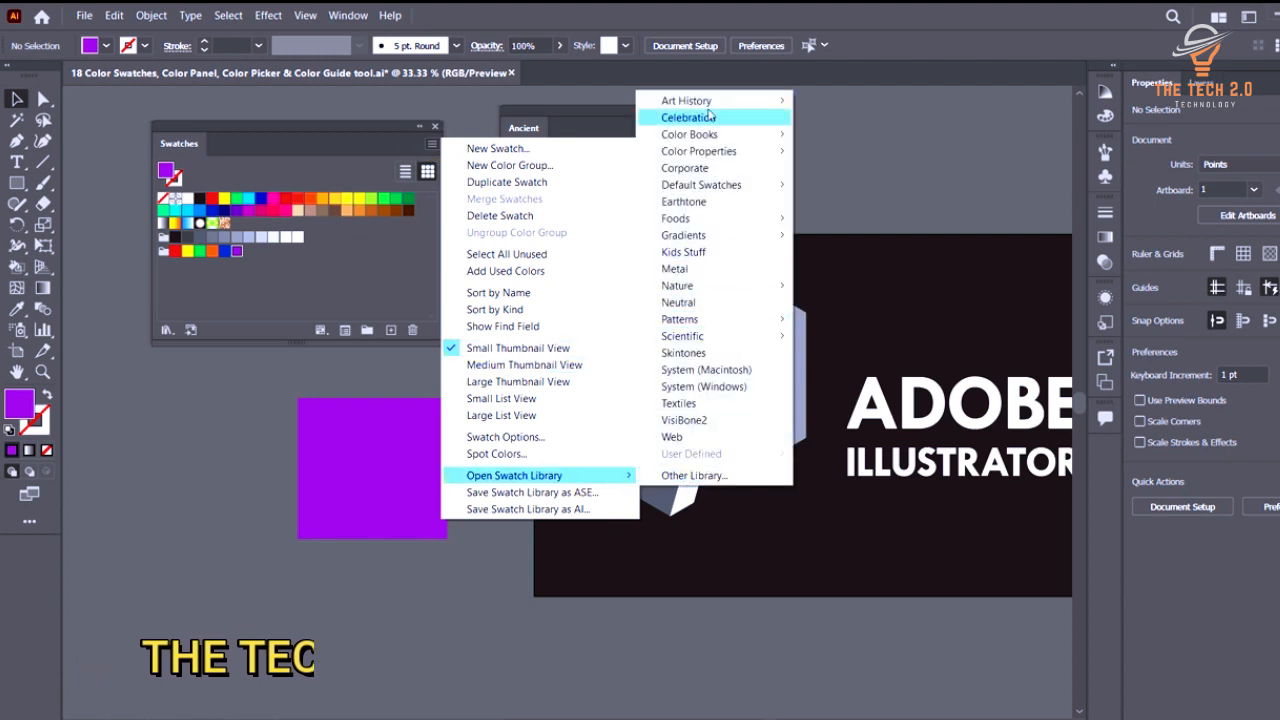
{"action": "left_click", "coordinate": [709, 118]}
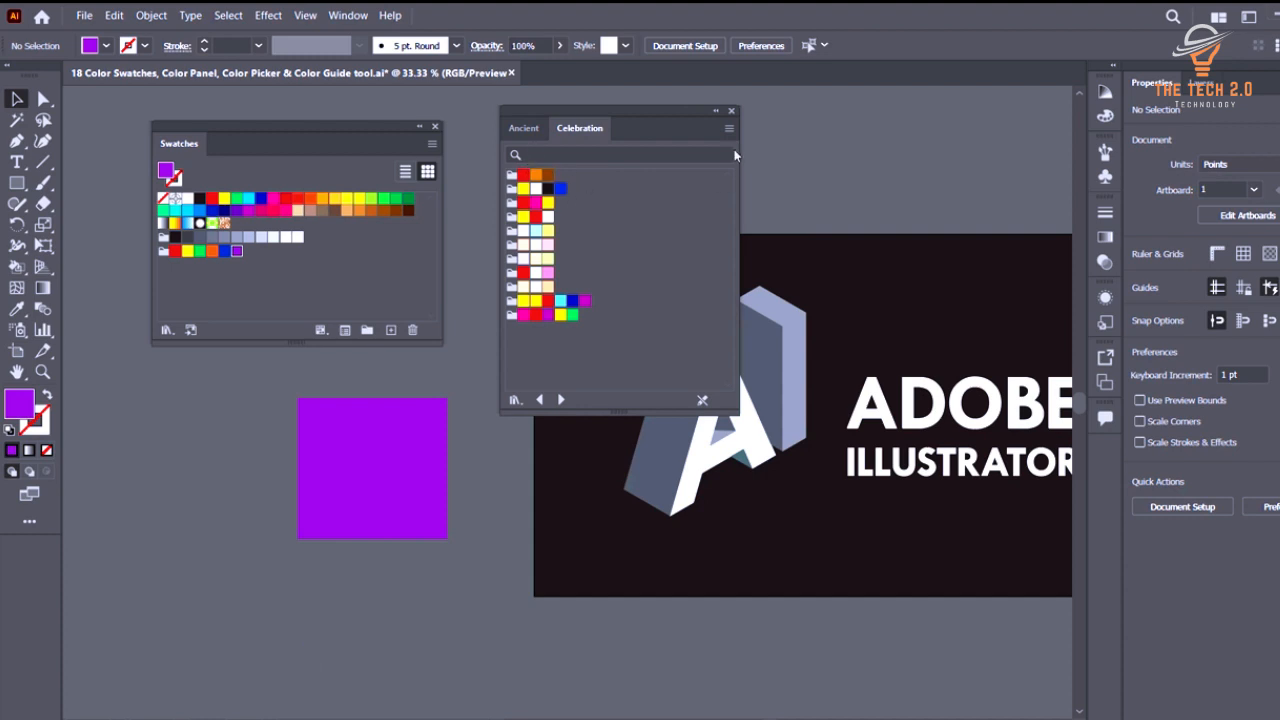
{"action": "left_click", "coordinate": [729, 128]}
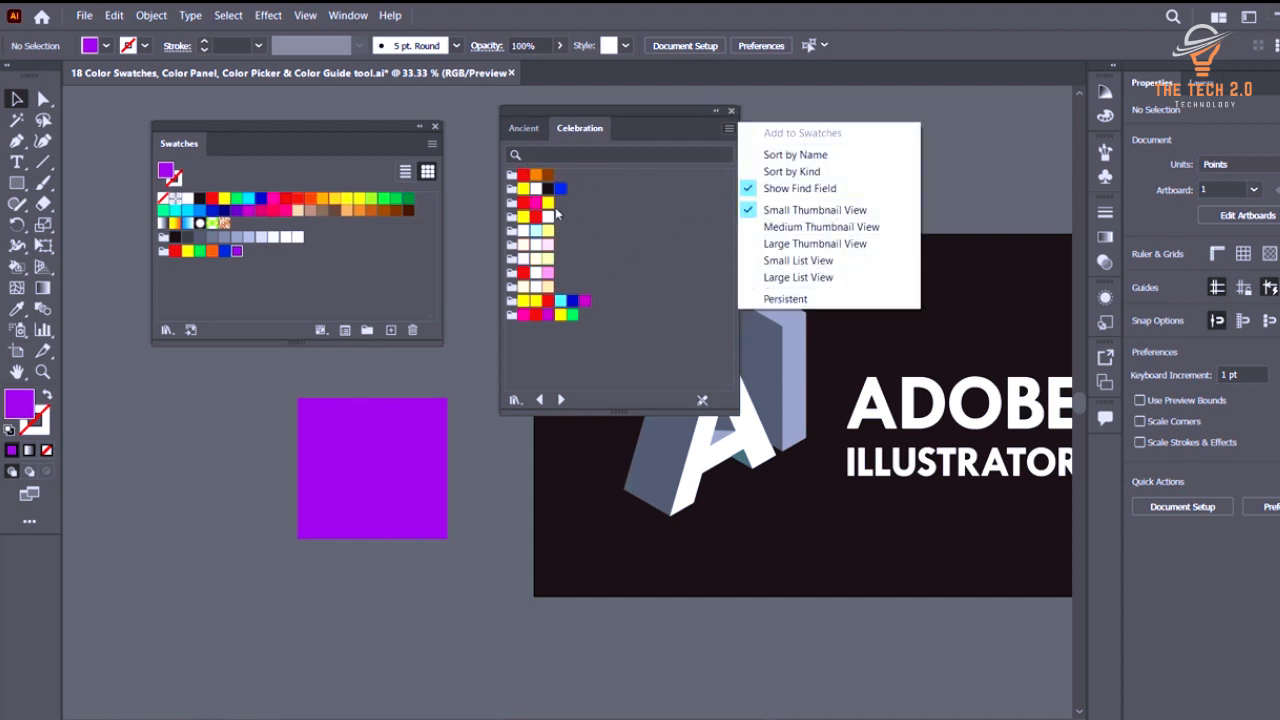
Add the first three color groups of the Celebration library to the document's Swatches panel.
{"action": "left_click", "coordinate": [594, 212]}
{"action": "left_click", "coordinate": [510, 176]}
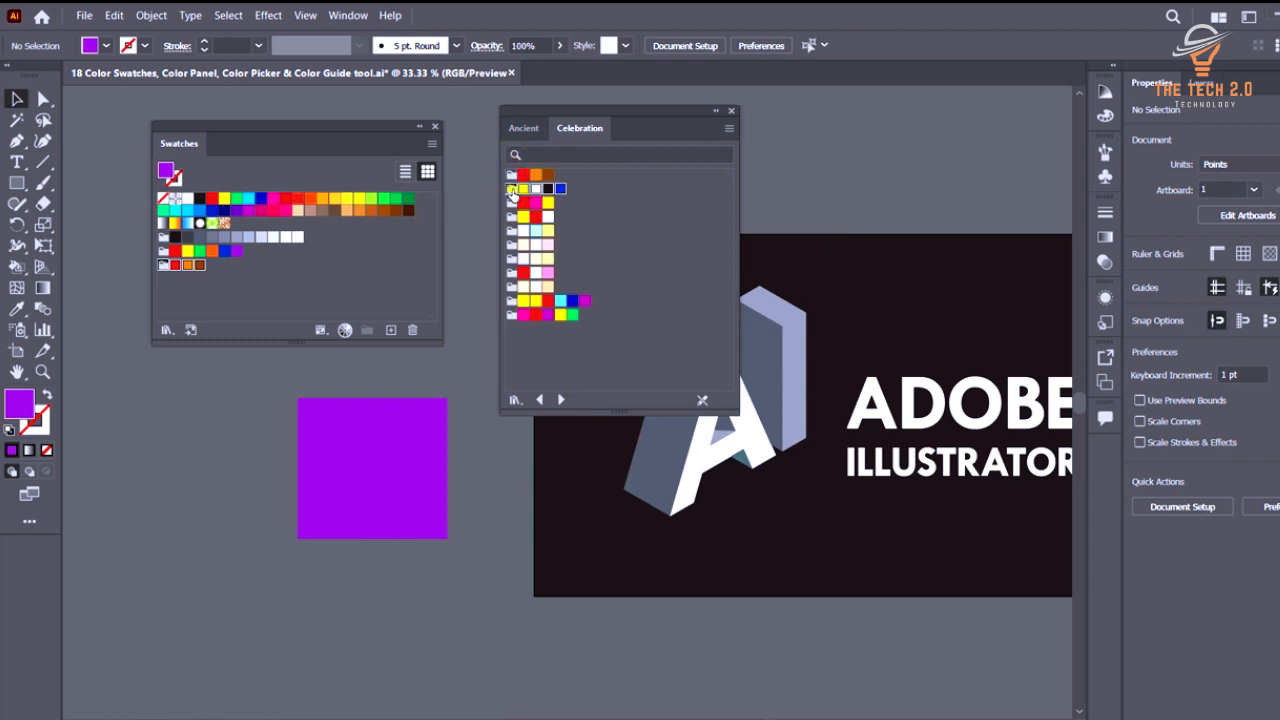
{"action": "left_click", "coordinate": [511, 189]}
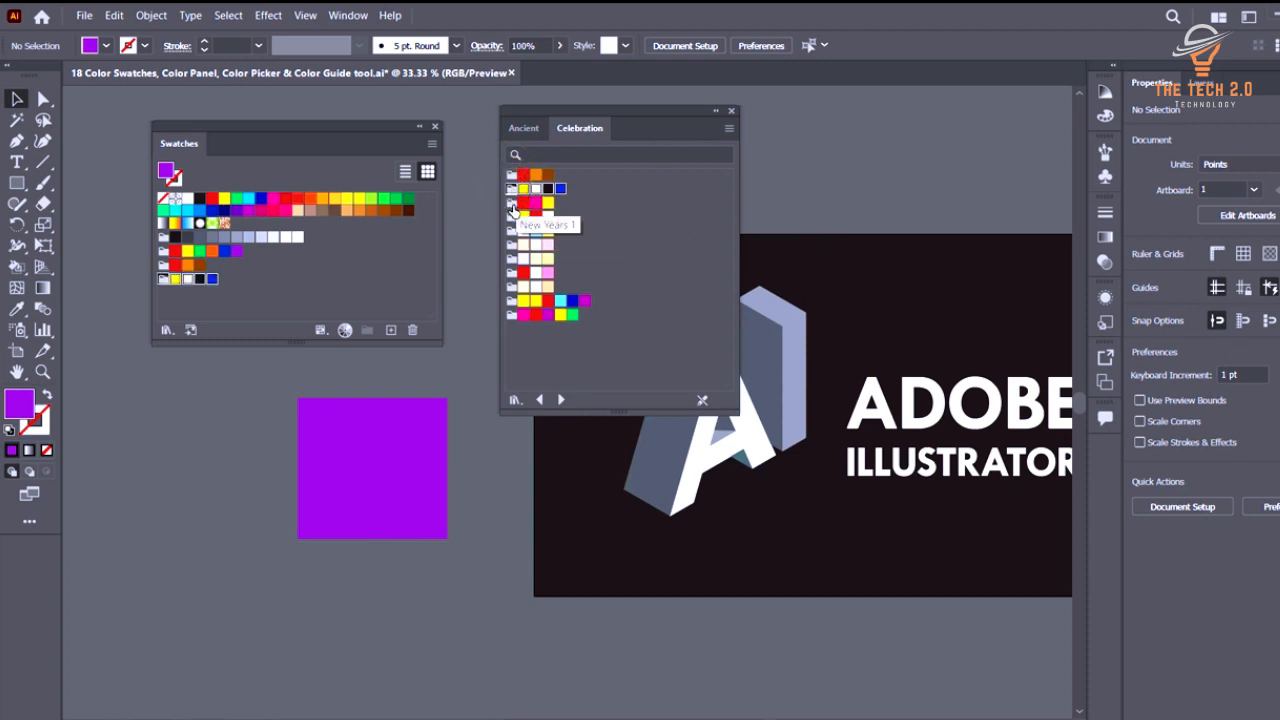
{"action": "left_click", "coordinate": [511, 203]}
Move the Swatches panel away from the library panel, enlarge it and deselect its swatches.
{"action": "left_click_drag", "start_coordinate": [344, 151], "coordinate": [300, 133]}
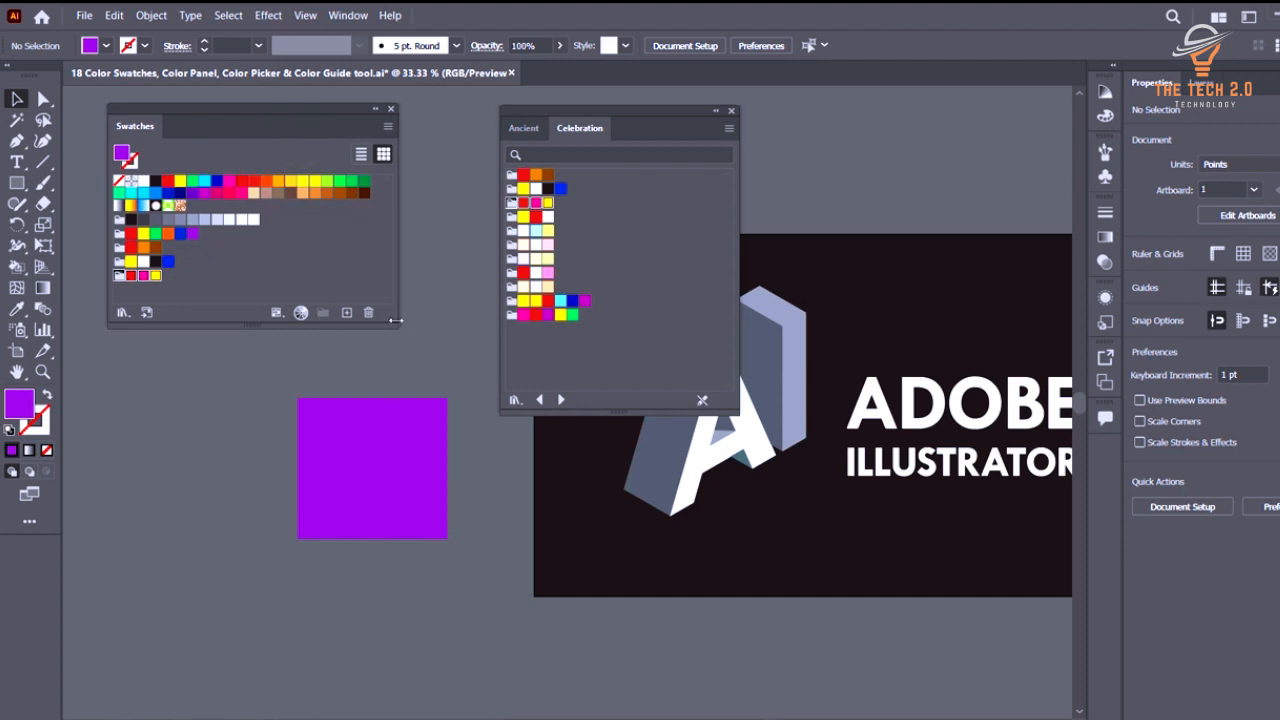
{"action": "left_click_drag", "start_coordinate": [393, 324], "coordinate": [421, 359]}
{"action": "left_click", "coordinate": [220, 297]}
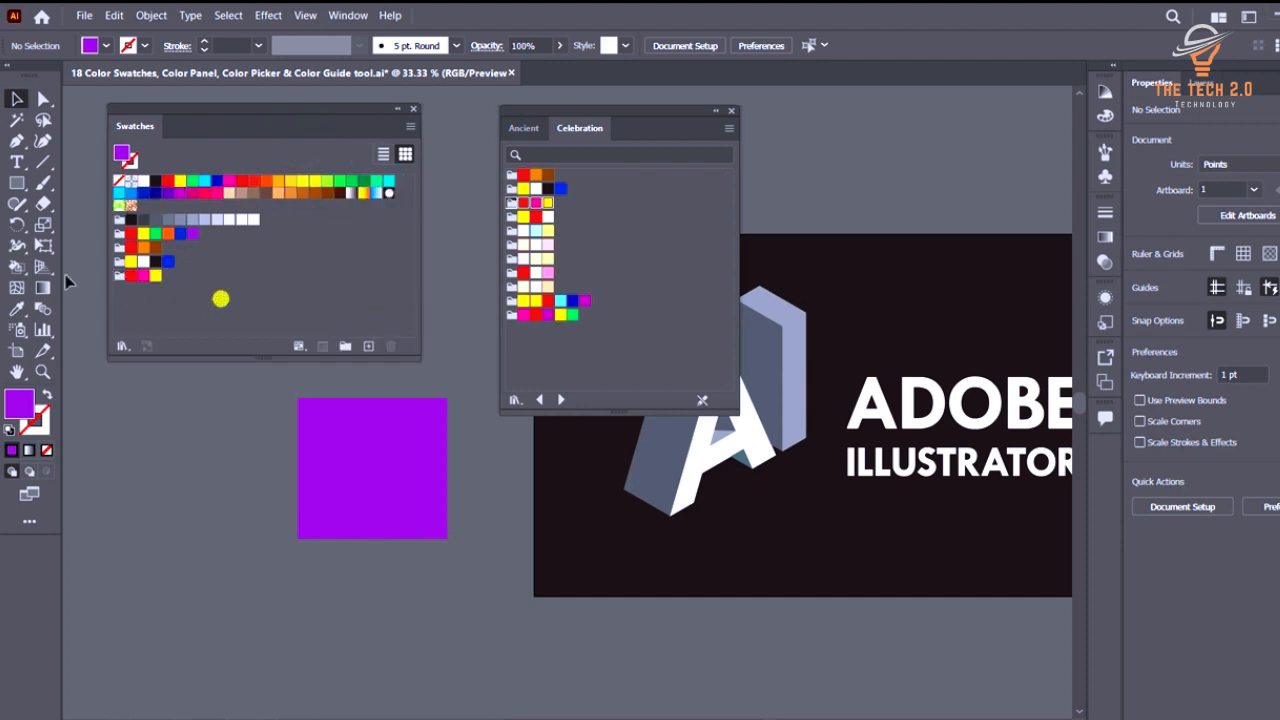
Delete the last two added color groups from the Swatches panel, keeping the red, orange and brown group.
{"action": "left_click", "coordinate": [117, 275]}
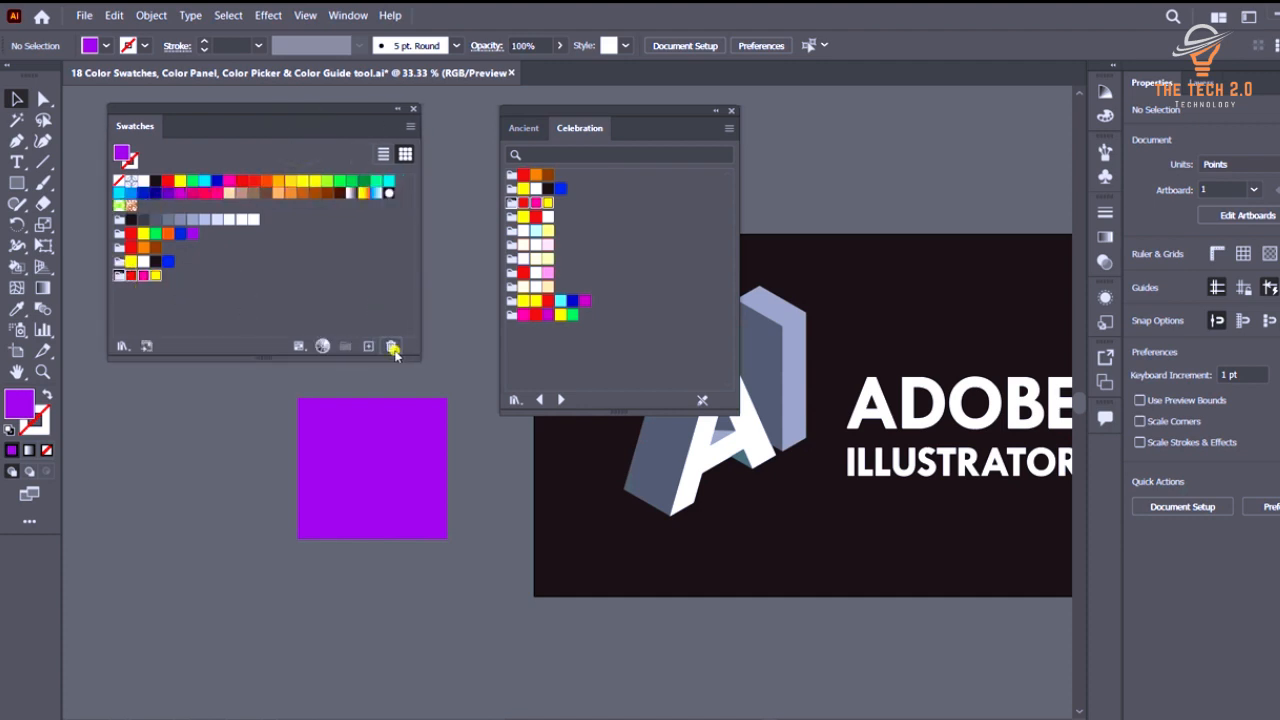
{"action": "left_click", "coordinate": [393, 347]}
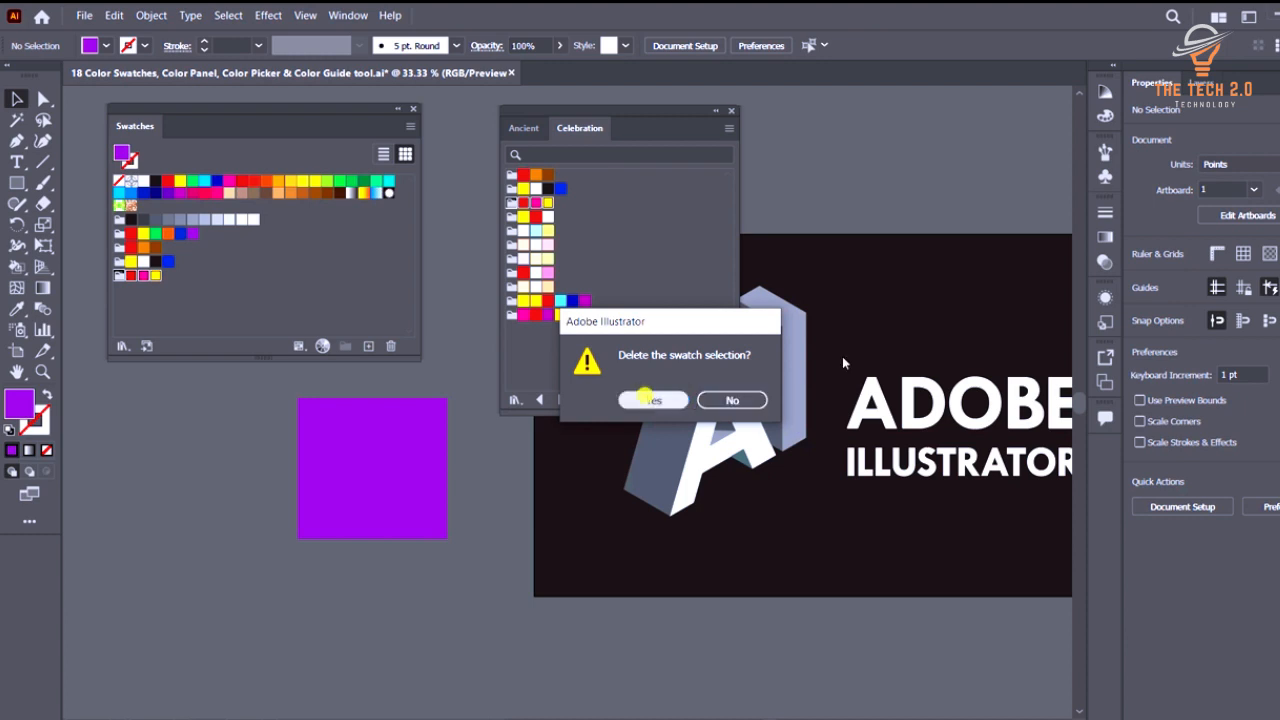
{"action": "left_click", "coordinate": [645, 399]}
{"action": "left_click", "coordinate": [118, 261]}
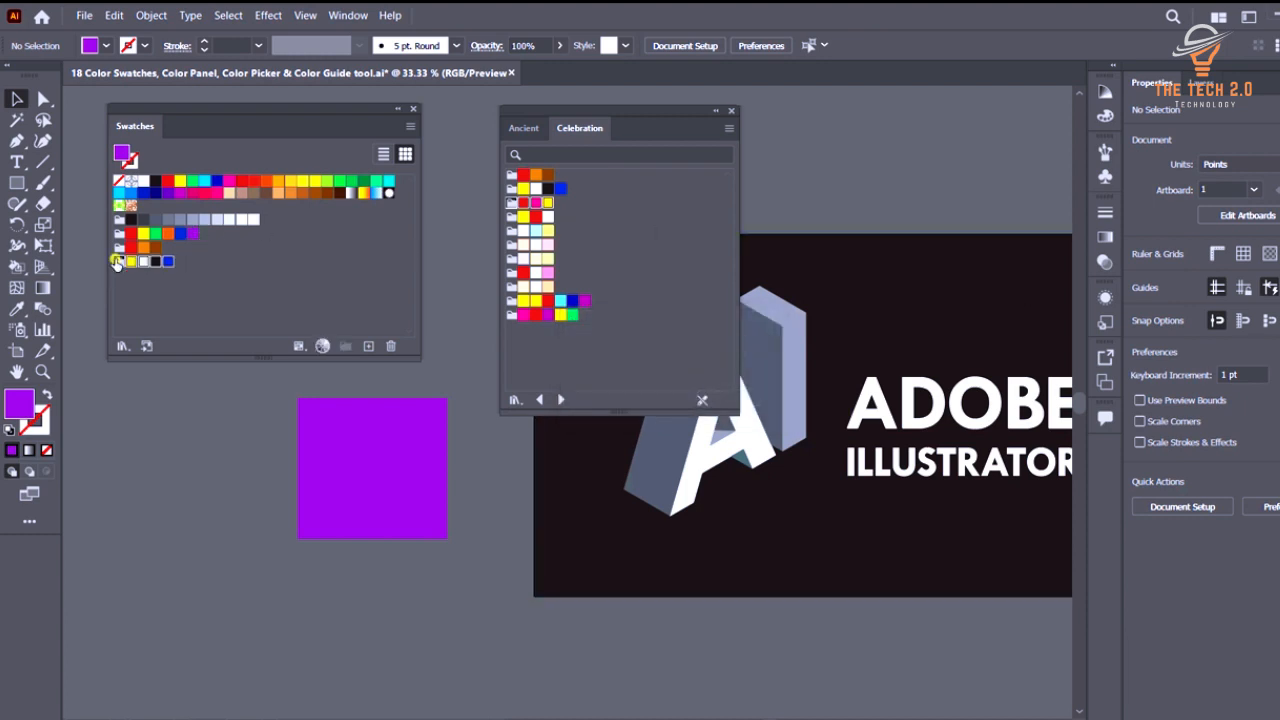
{"action": "left_click", "coordinate": [392, 348]}
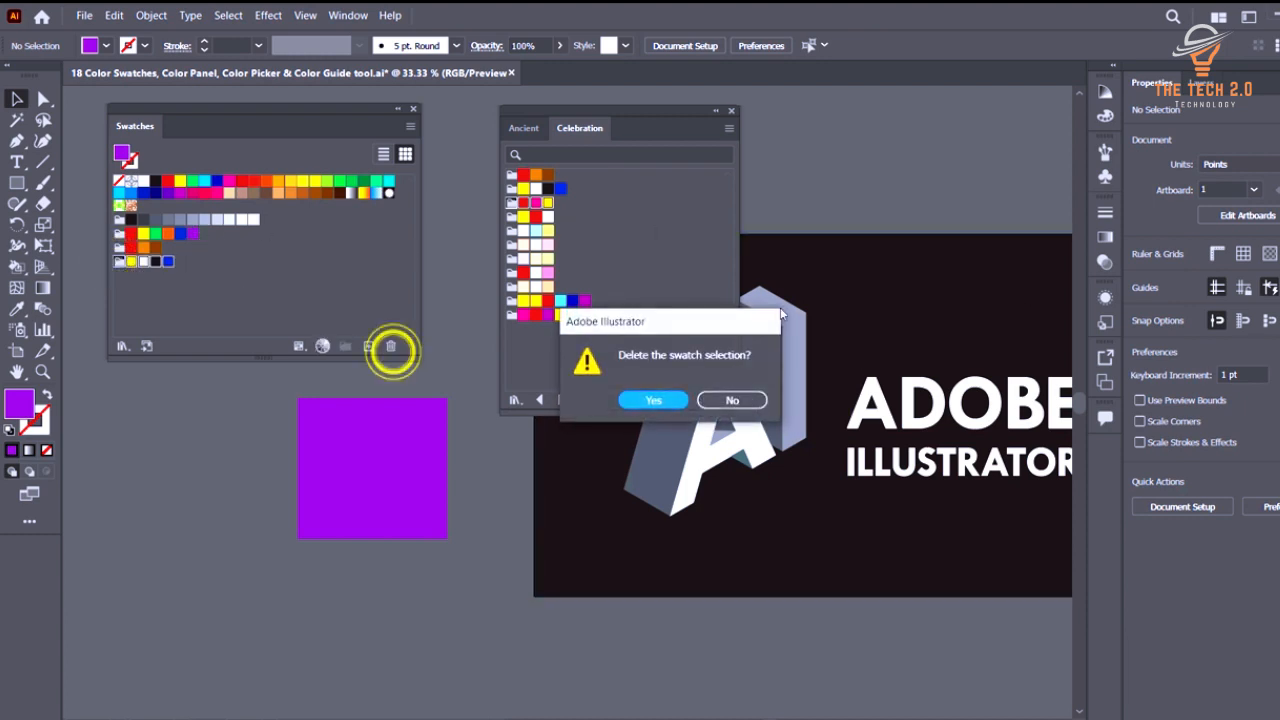
{"action": "left_click", "coordinate": [655, 399]}
{"action": "left_click", "coordinate": [688, 234]}
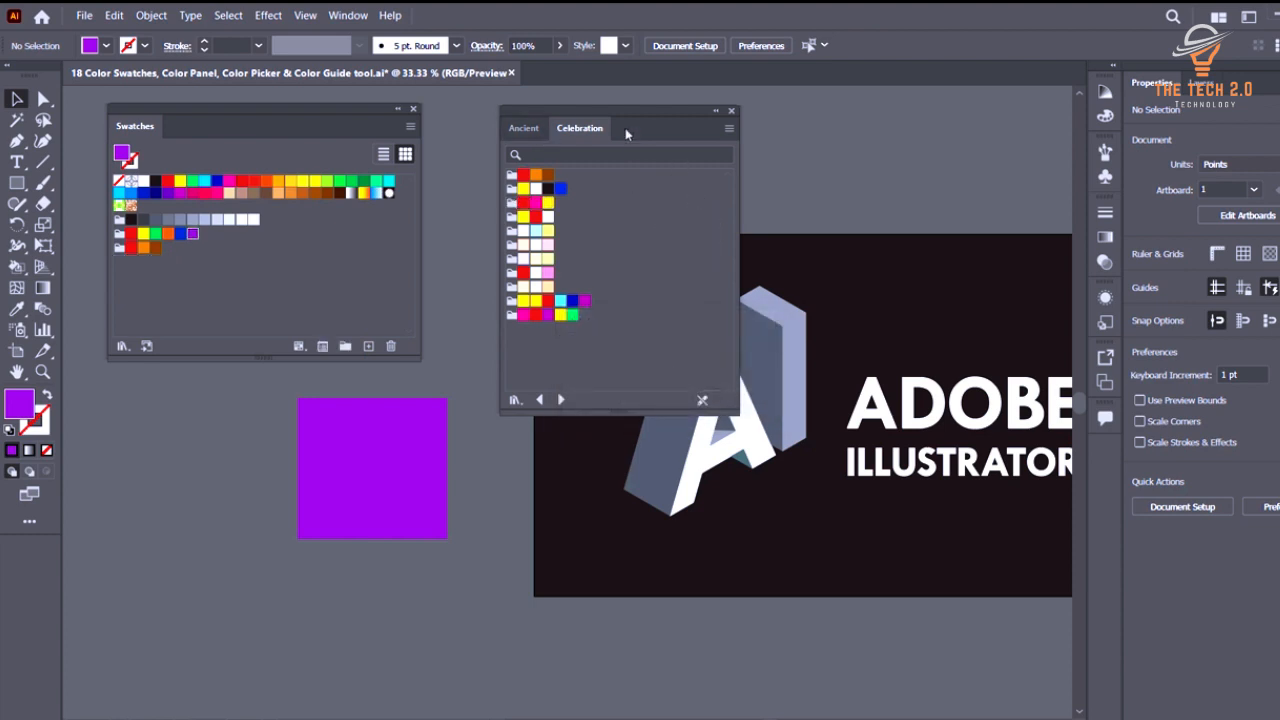
Open the Nature_Animal Skins swatch library from the Nature patterns.
{"action": "left_click", "coordinate": [409, 127]}
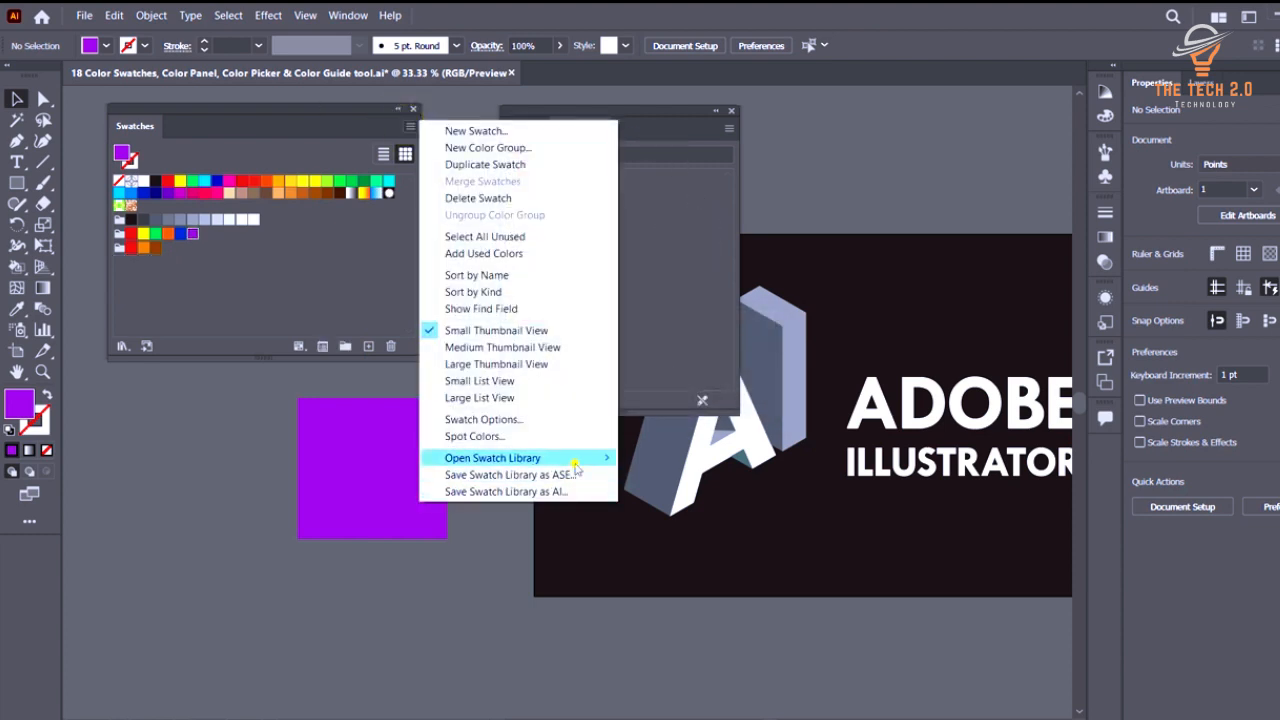
{"action": "mouse_move", "coordinate": [570, 458]}
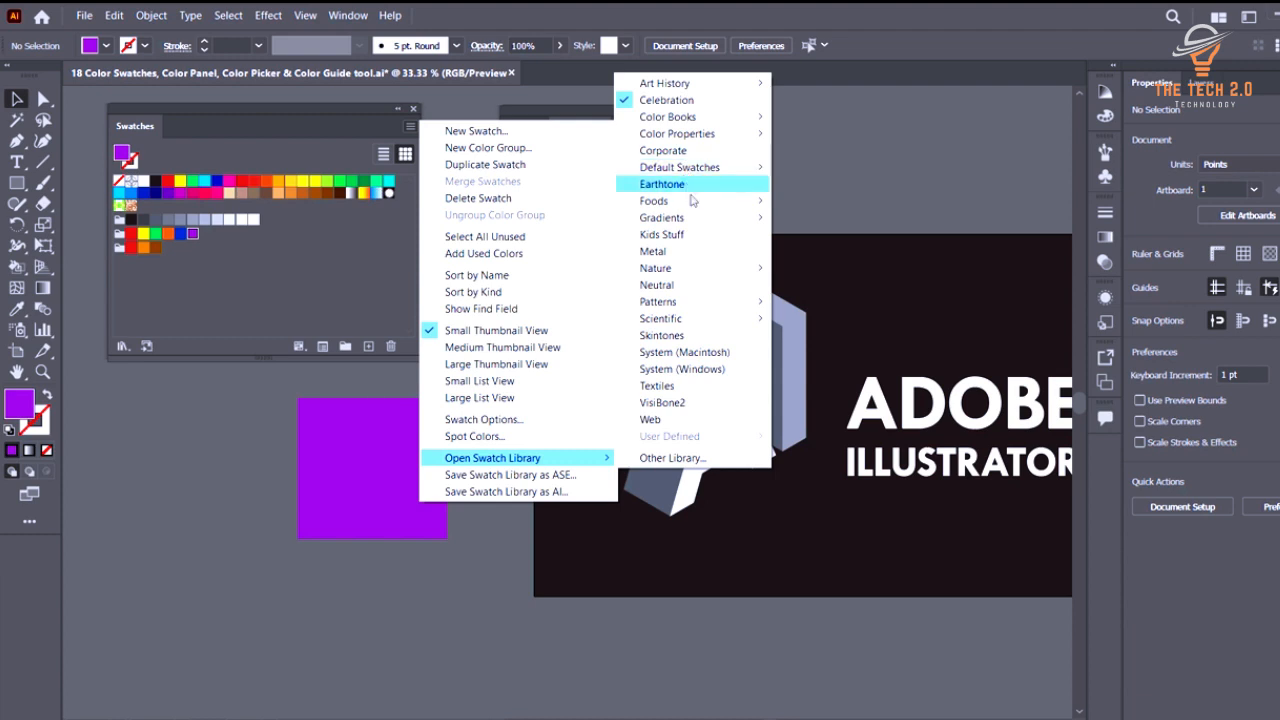
{"action": "left_click", "coordinate": [695, 303]}
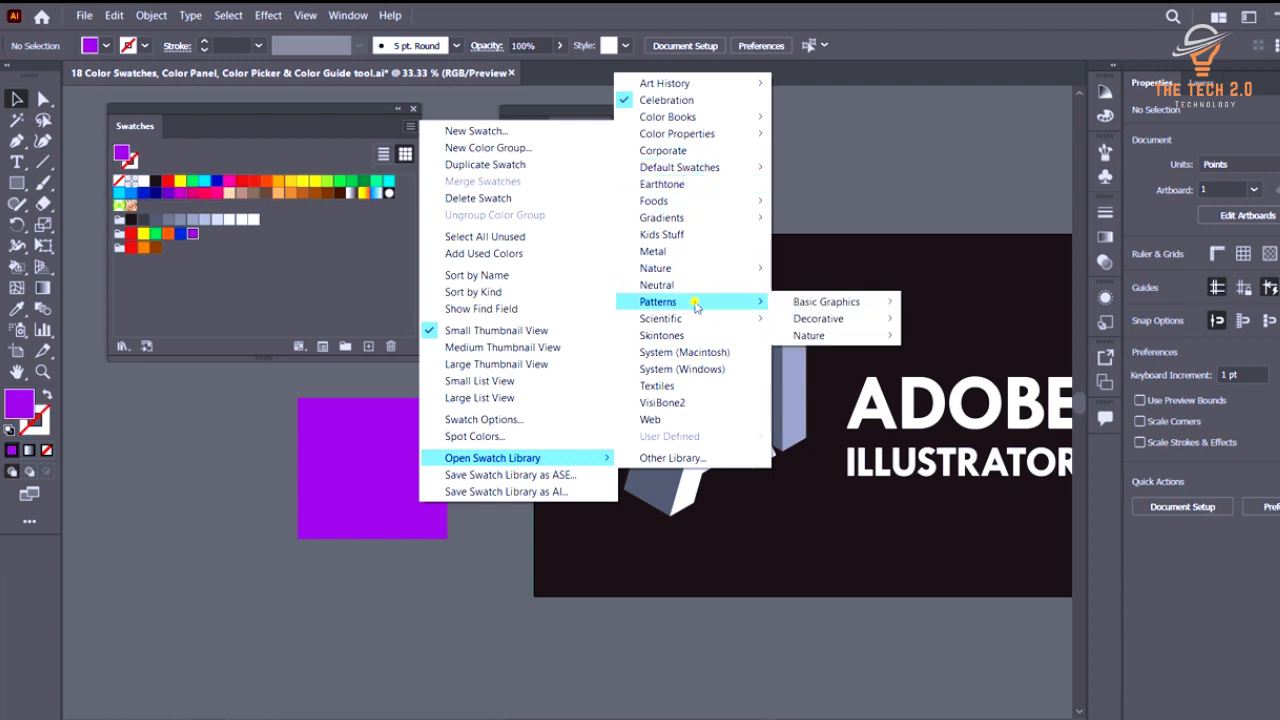
{"action": "left_click", "coordinate": [843, 338]}
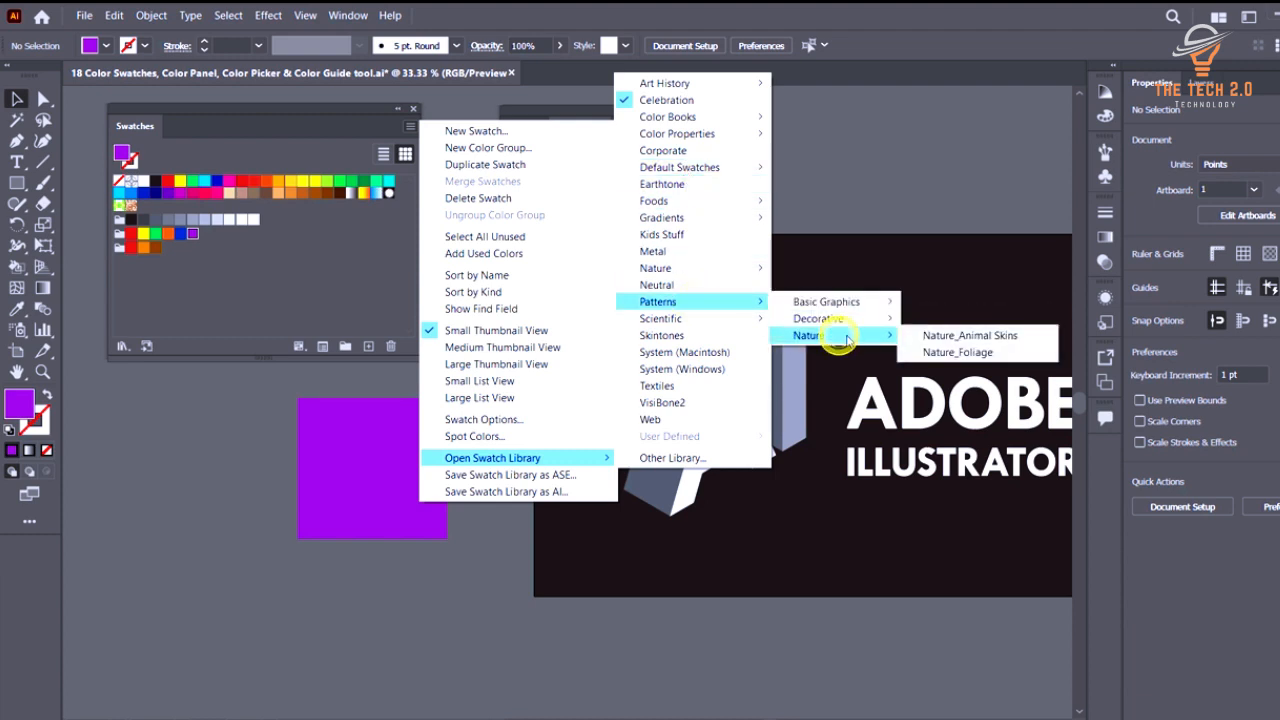
{"action": "left_click", "coordinate": [977, 341]}
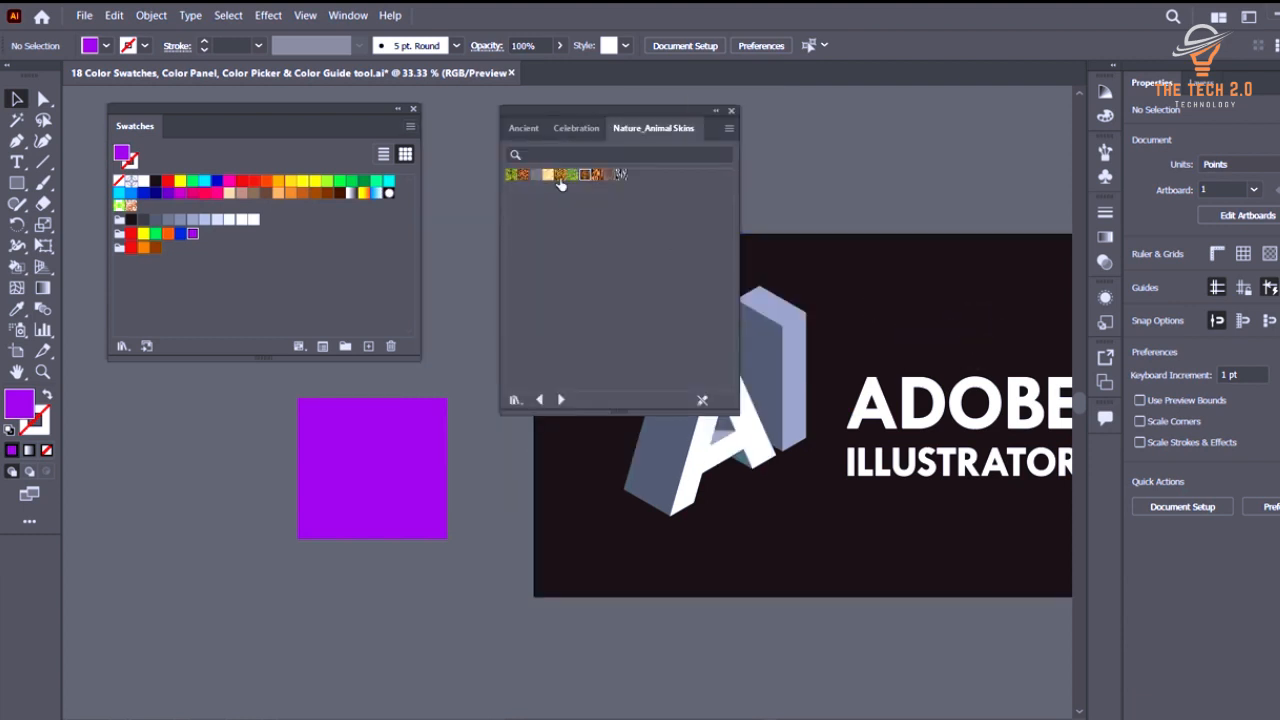
Fill the rectangle with the first Nature_Animal Skins pattern and enlarge it to about 478 by 516 pt.
{"action": "left_click", "coordinate": [508, 177]}
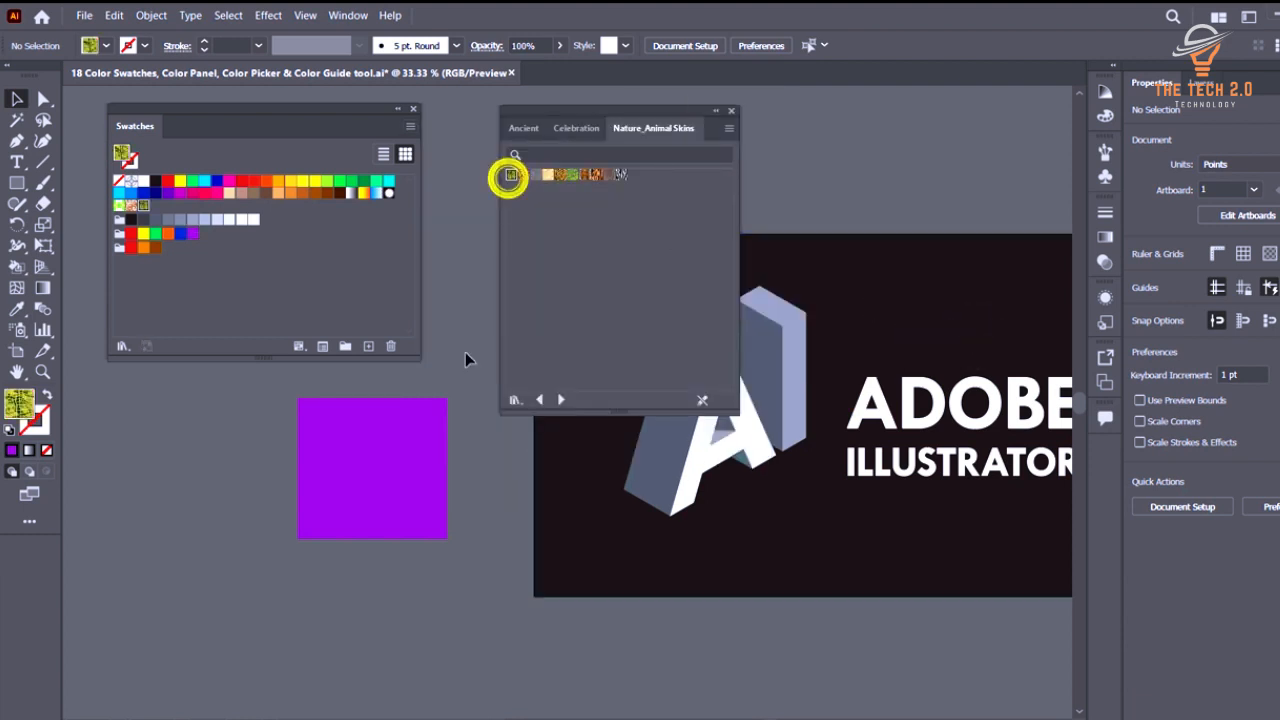
{"action": "left_click", "coordinate": [380, 460]}
{"action": "left_click", "coordinate": [512, 176]}
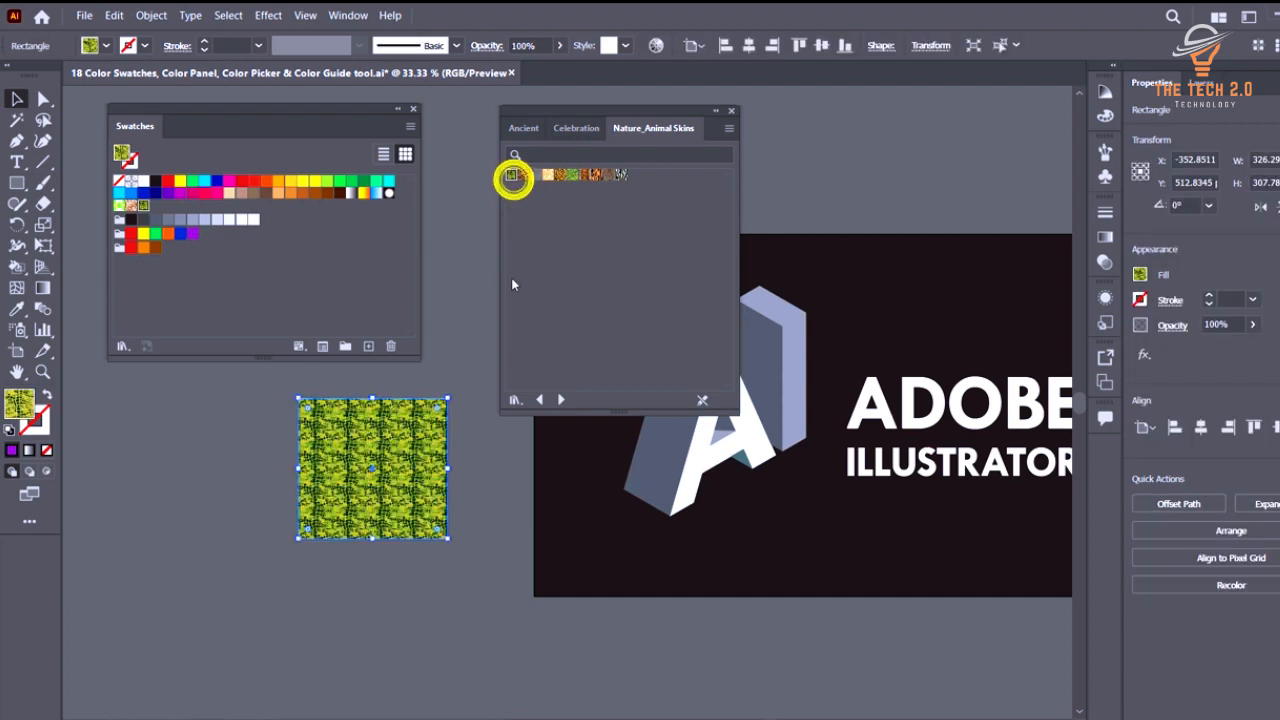
{"action": "mouse_move", "coordinate": [449, 539]}
{"action": "left_mouse_down"}
{"action": "mouse_move", "coordinate": [534, 671]}
{"action": "mouse_move", "coordinate": [517, 634]}
{"action": "mouse_move", "coordinate": [375, 516]}
{"action": "mouse_move", "coordinate": [438, 551]}
{"action": "left_mouse_up"}
{"action": "scroll", "coordinate": [385, 512], "scroll_direction": "up", "scroll_amount": 3}
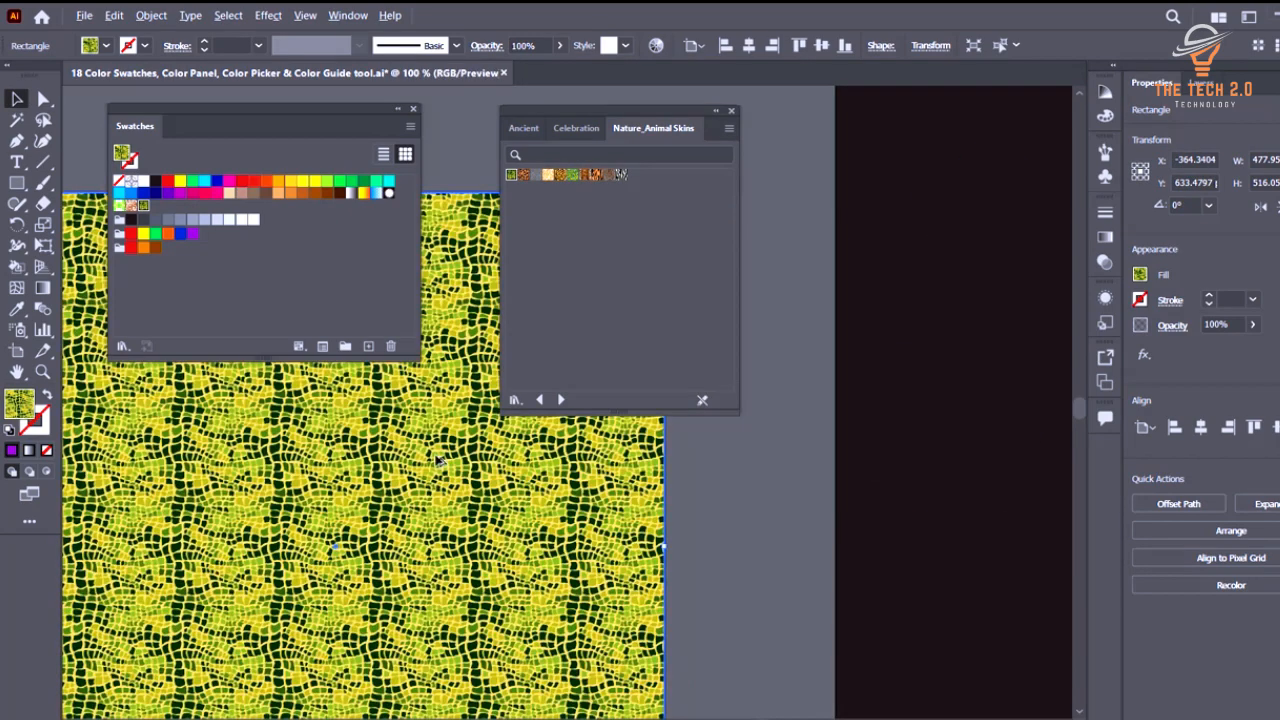
{"action": "scroll", "coordinate": [437, 460], "scroll_direction": "down", "scroll_amount": 3}
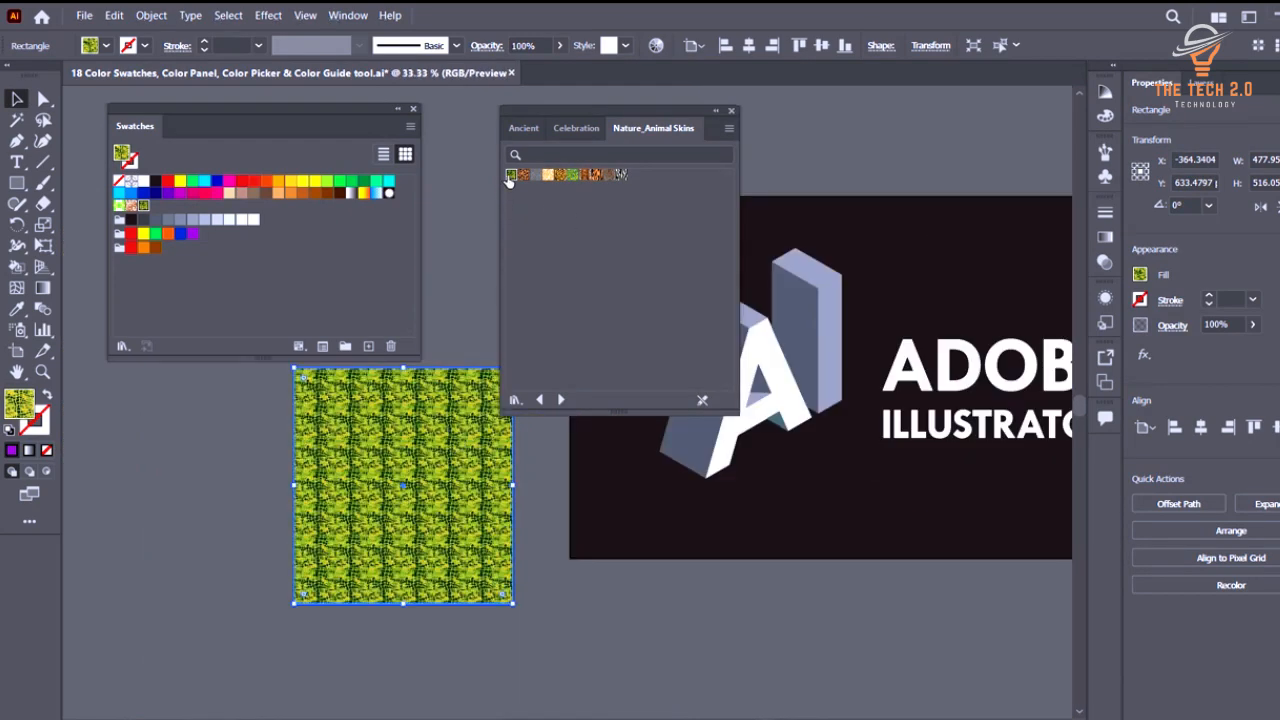
{"action": "scroll", "coordinate": [444, 440], "scroll_direction": "up", "scroll_amount": 1}
{"action": "scroll", "coordinate": [444, 440], "scroll_direction": "up", "scroll_amount": 2}
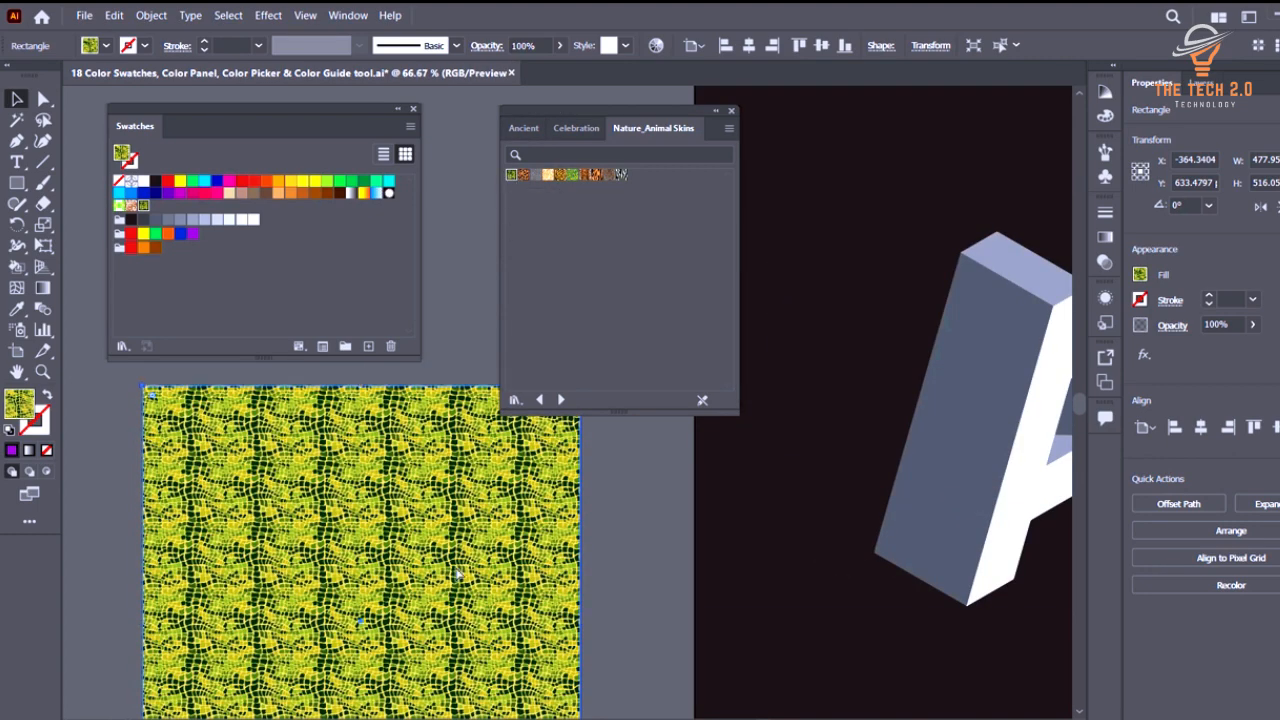
{"action": "scroll", "coordinate": [442, 551], "scroll_direction": "right", "scroll_amount": 2}
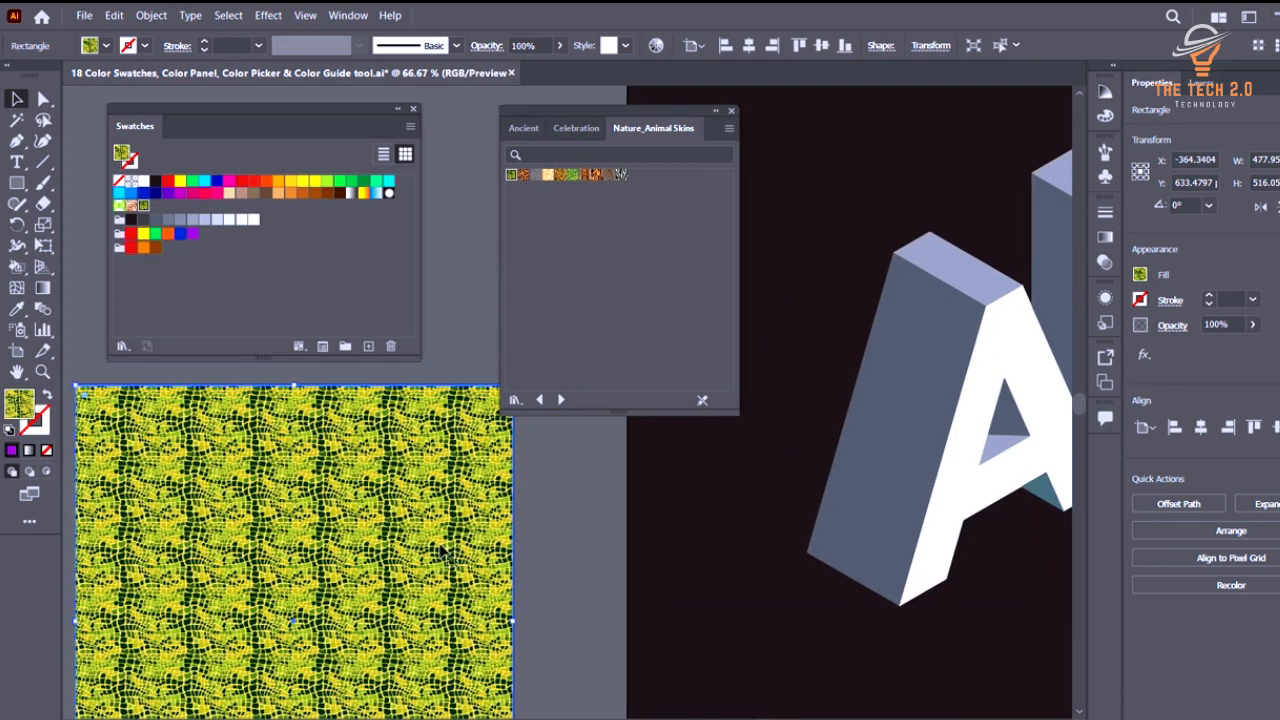
Fill the rectangle in turn with the Cheetah, gray skin, orange-patch, Jaguar and peacock-feather patterns, ending with the black-and-white striped one.
{"action": "left_click", "coordinate": [522, 175]}
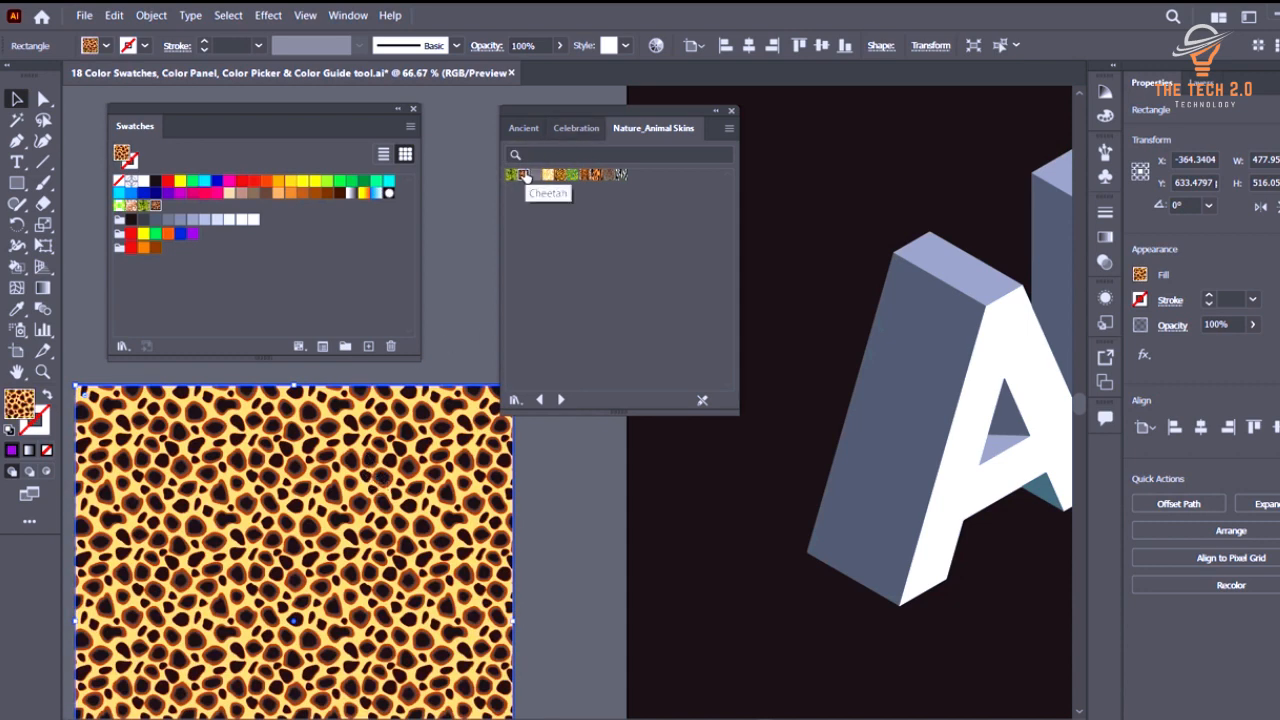
{"action": "left_click", "coordinate": [536, 176]}
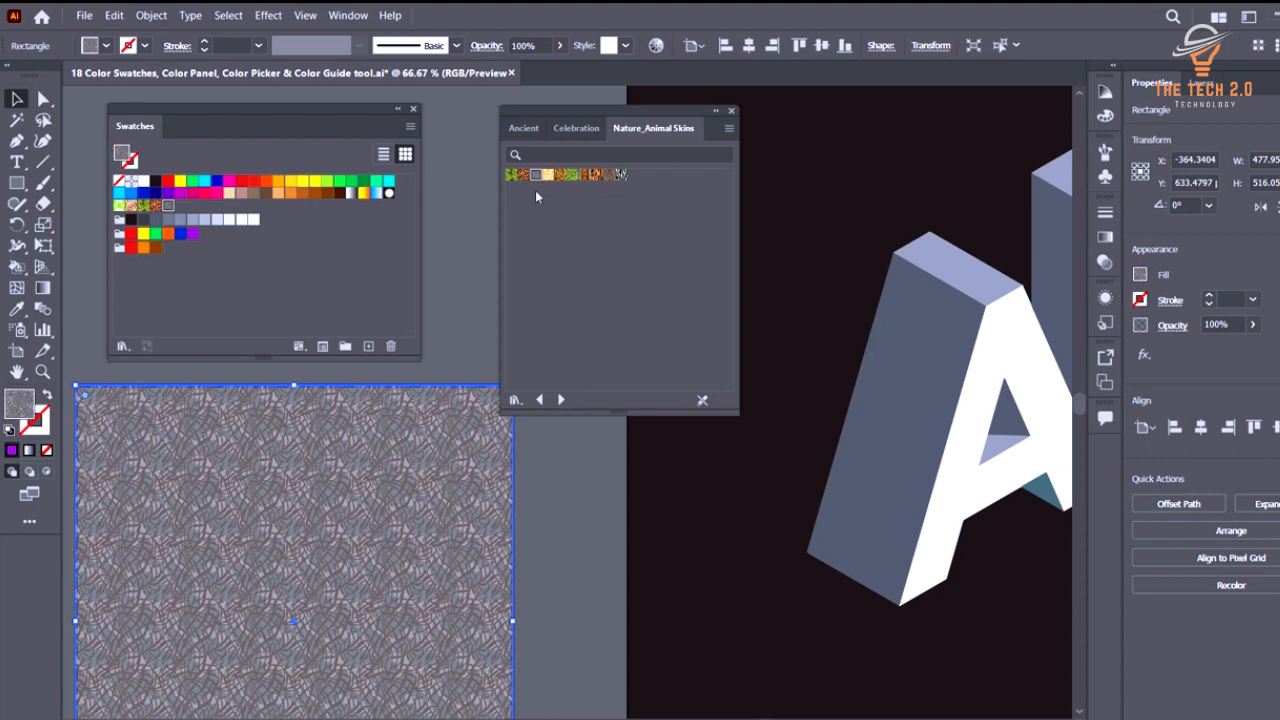
{"action": "left_click", "coordinate": [548, 175]}
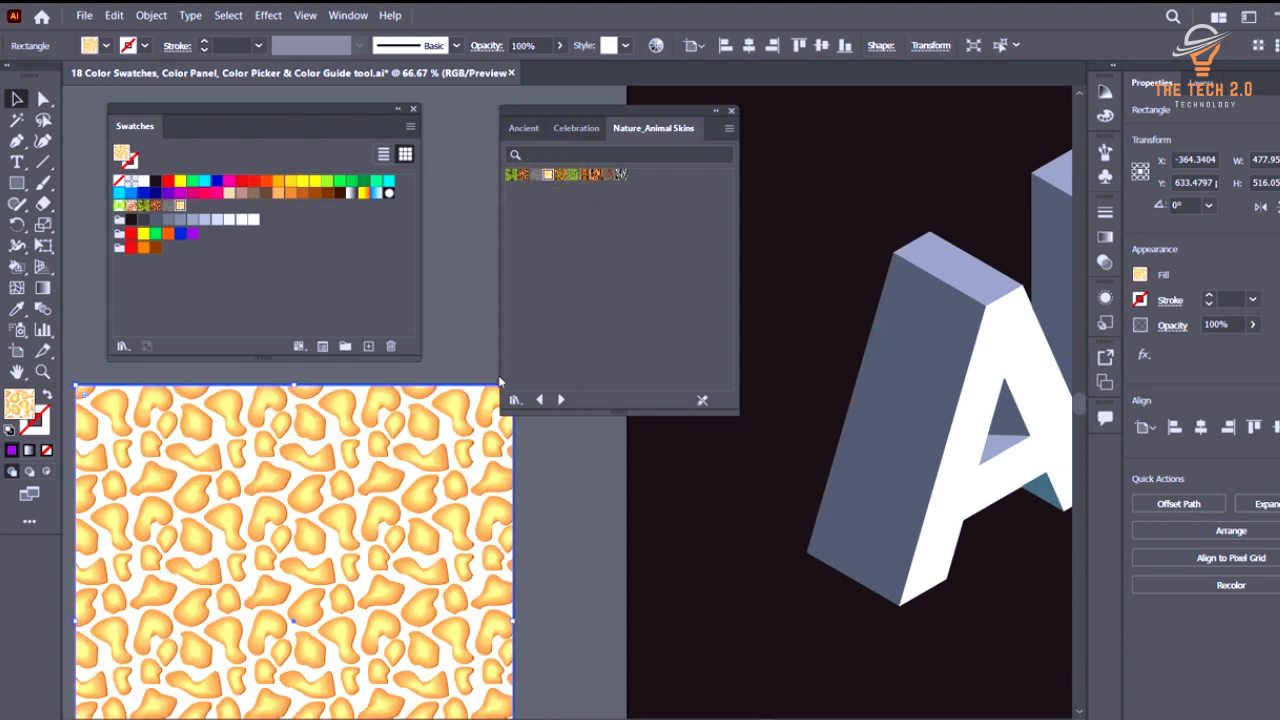
{"action": "left_click", "coordinate": [561, 176]}
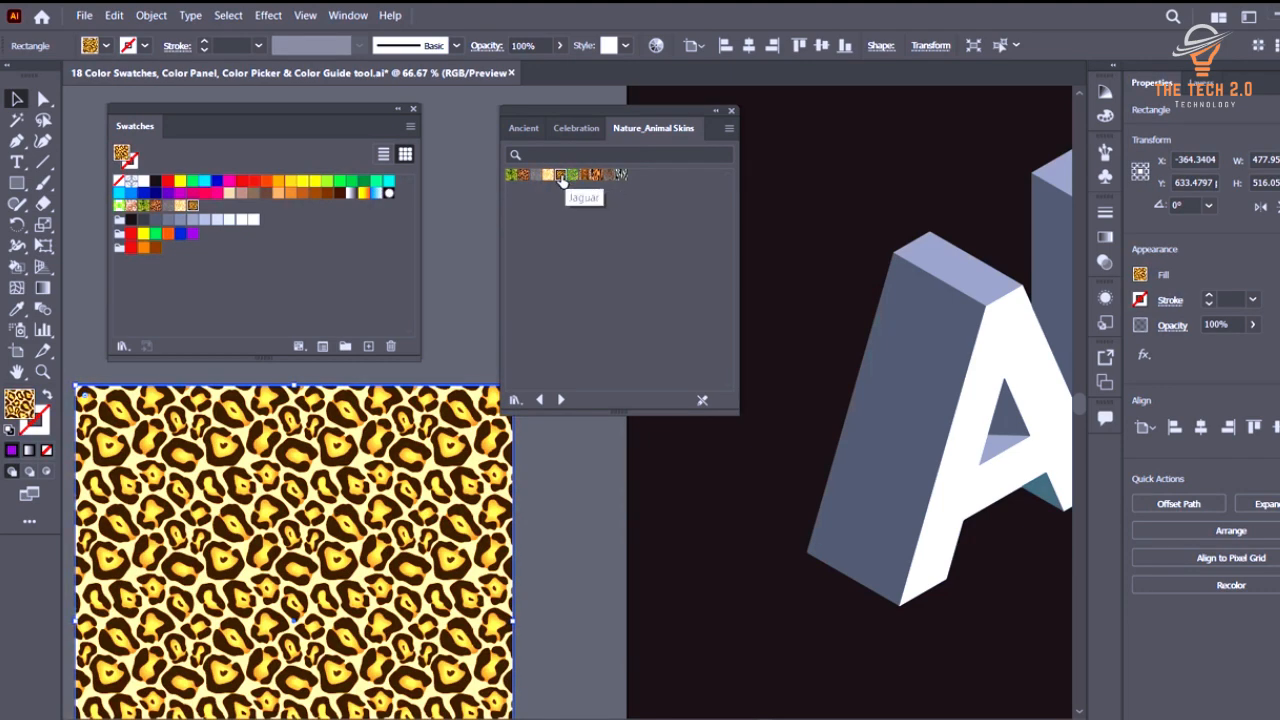
{"action": "left_click", "coordinate": [573, 176]}
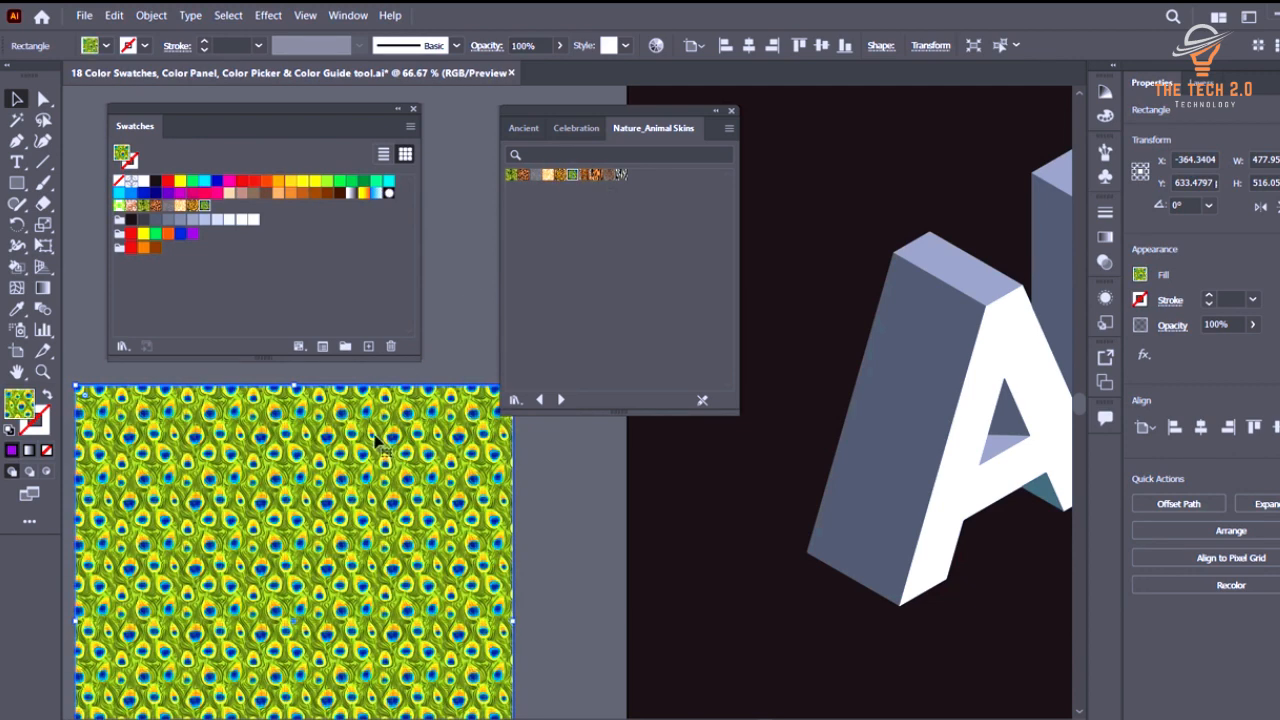
{"action": "left_click", "coordinate": [621, 176]}
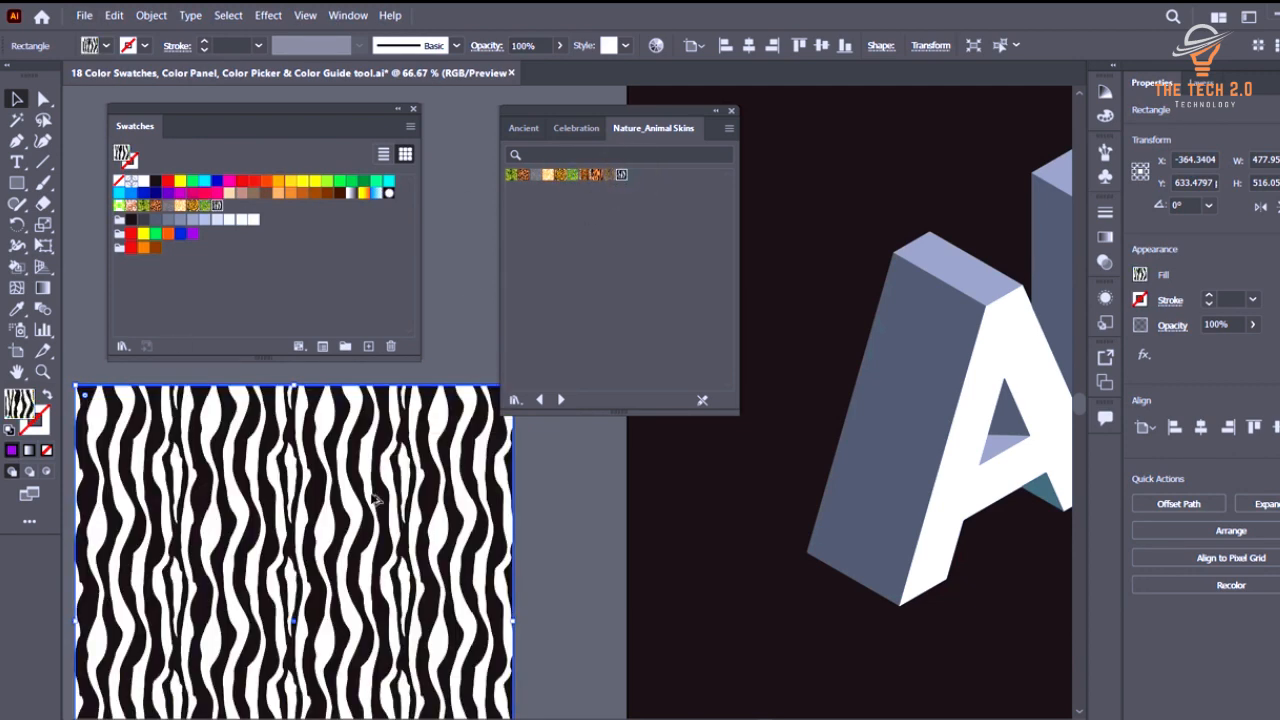
{"action": "scroll", "coordinate": [437, 428], "scroll_direction": "down", "scroll_amount": 3}
{"action": "scroll", "coordinate": [378, 521], "scroll_direction": "up", "scroll_amount": 2}
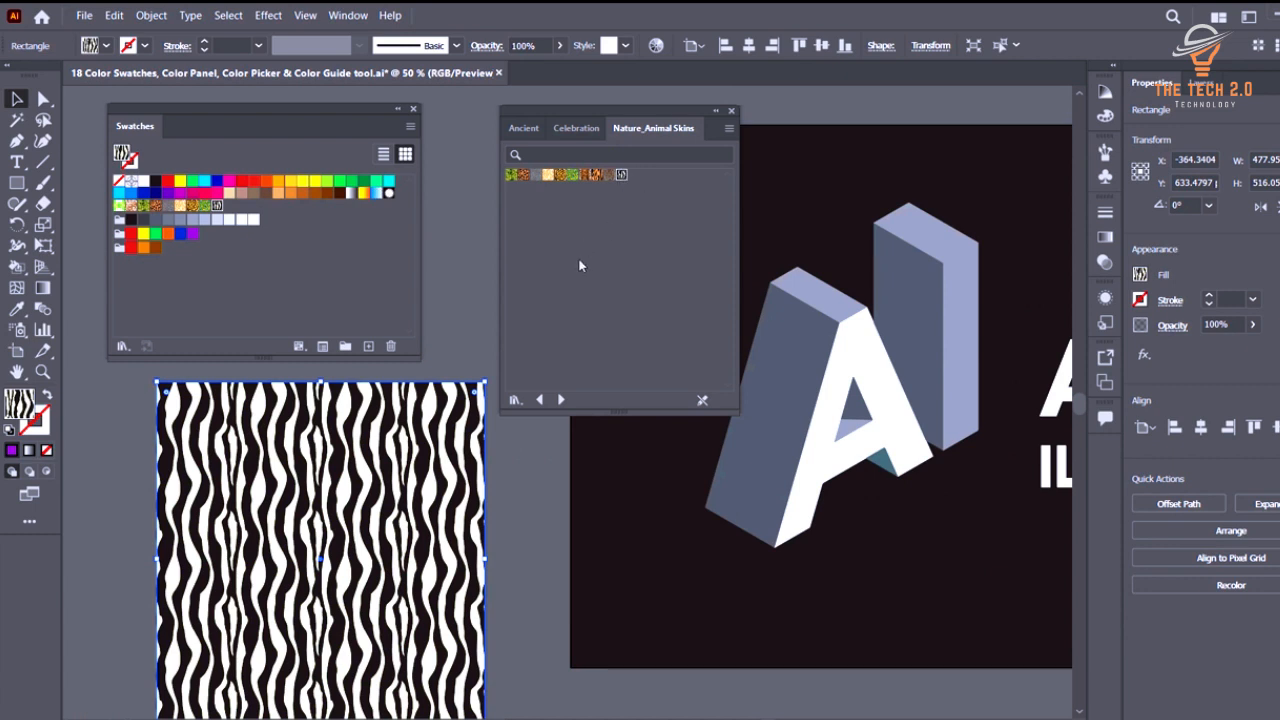
Look through the swatch library categories and open the Nature_Foliage library from the Nature patterns.
{"action": "left_click", "coordinate": [409, 127]}
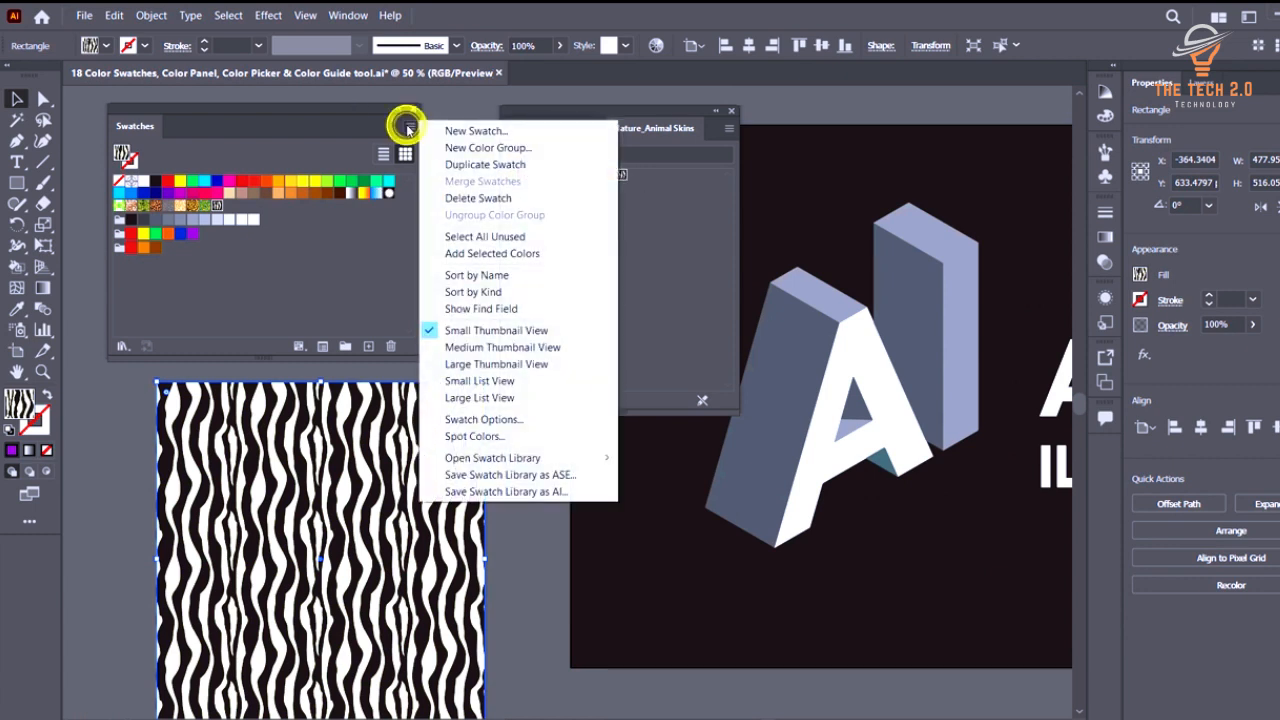
{"action": "mouse_move", "coordinate": [589, 462]}
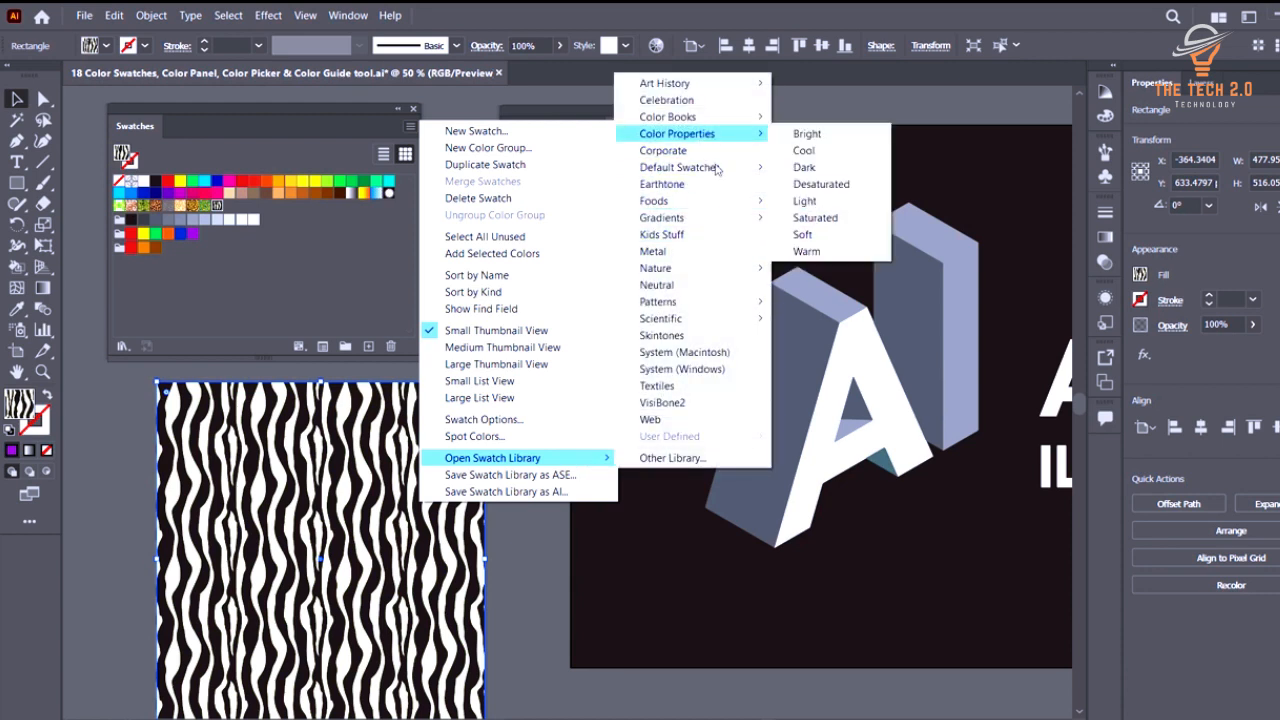
{"action": "left_click", "coordinate": [707, 268]}
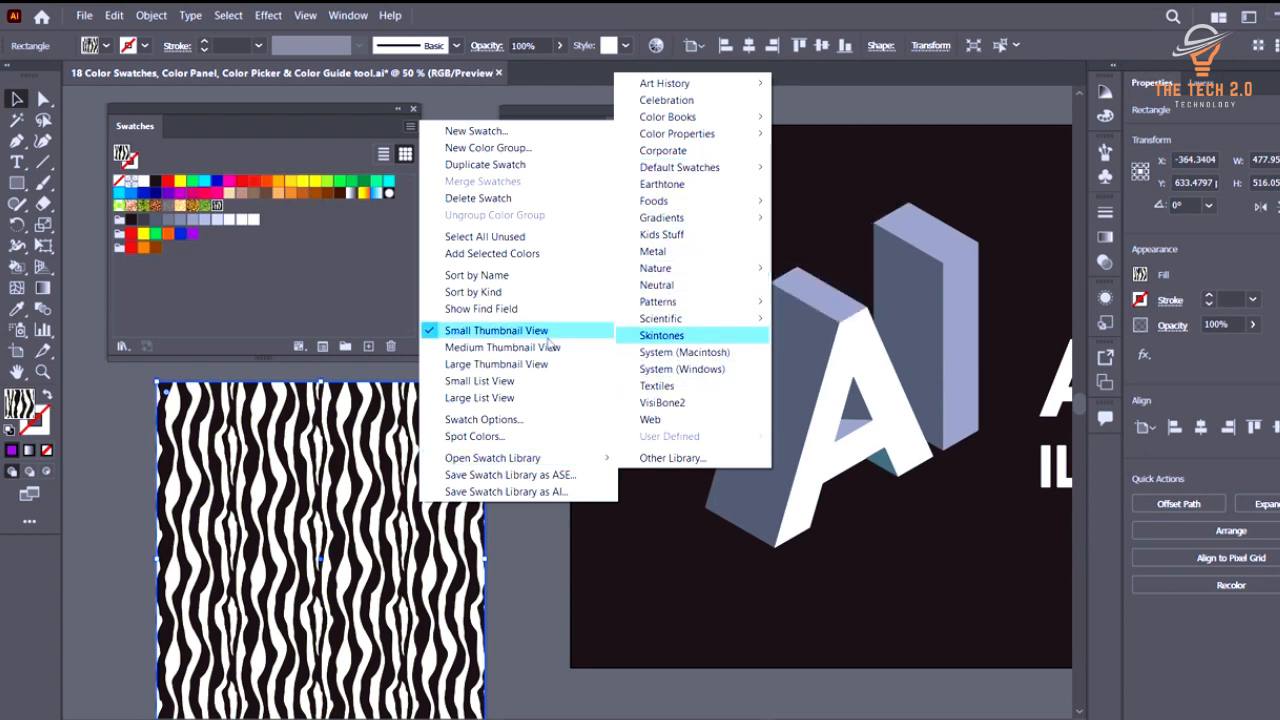
{"action": "mouse_move", "coordinate": [573, 460]}
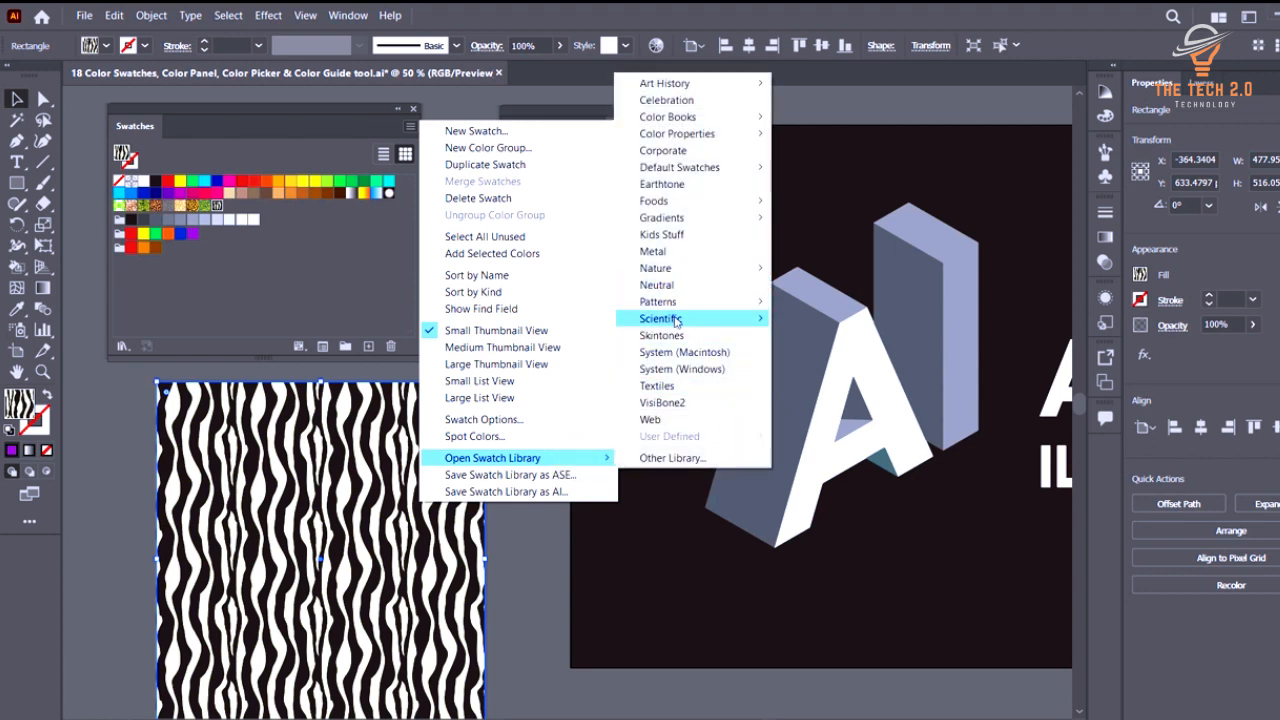
{"action": "mouse_move", "coordinate": [681, 319]}
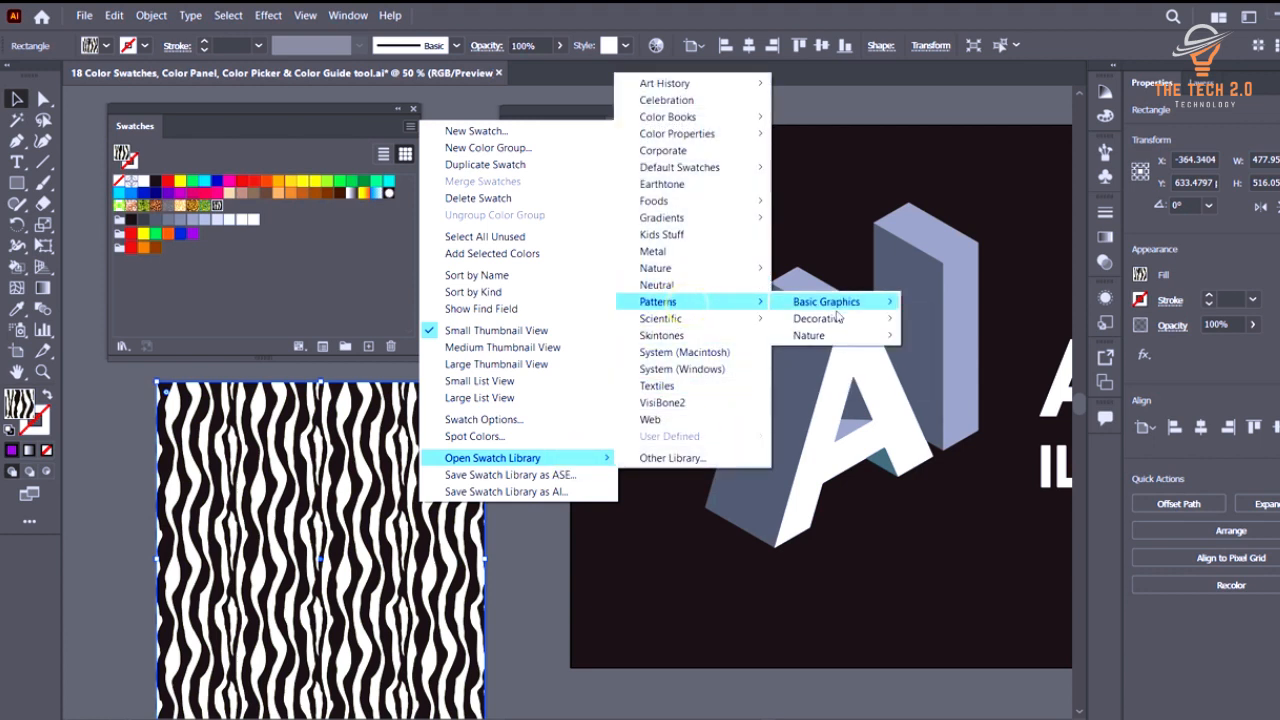
{"action": "left_click", "coordinate": [822, 337]}
{"action": "left_click", "coordinate": [957, 351]}
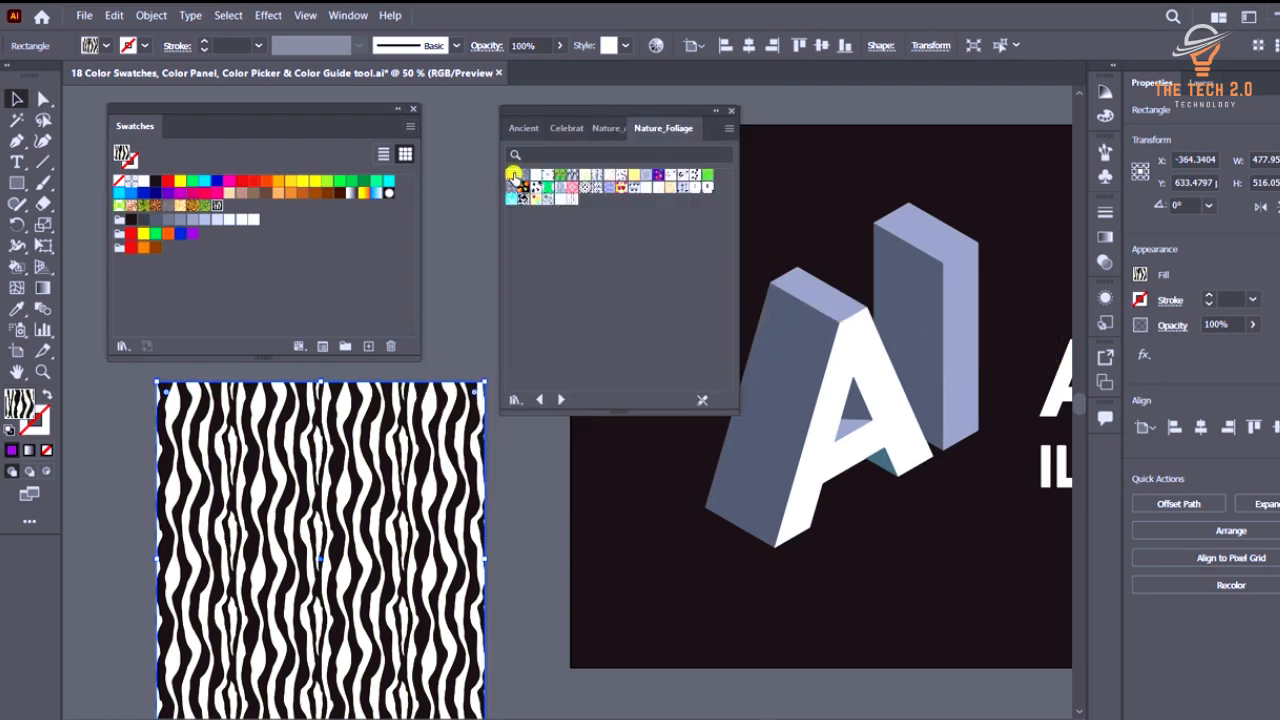
Fill the rectangle with the bamboo pattern of the Nature_Foliage library, followed by the patterns beside it.
{"action": "left_click_drag", "start_coordinate": [512, 175], "coordinate": [400, 445]}
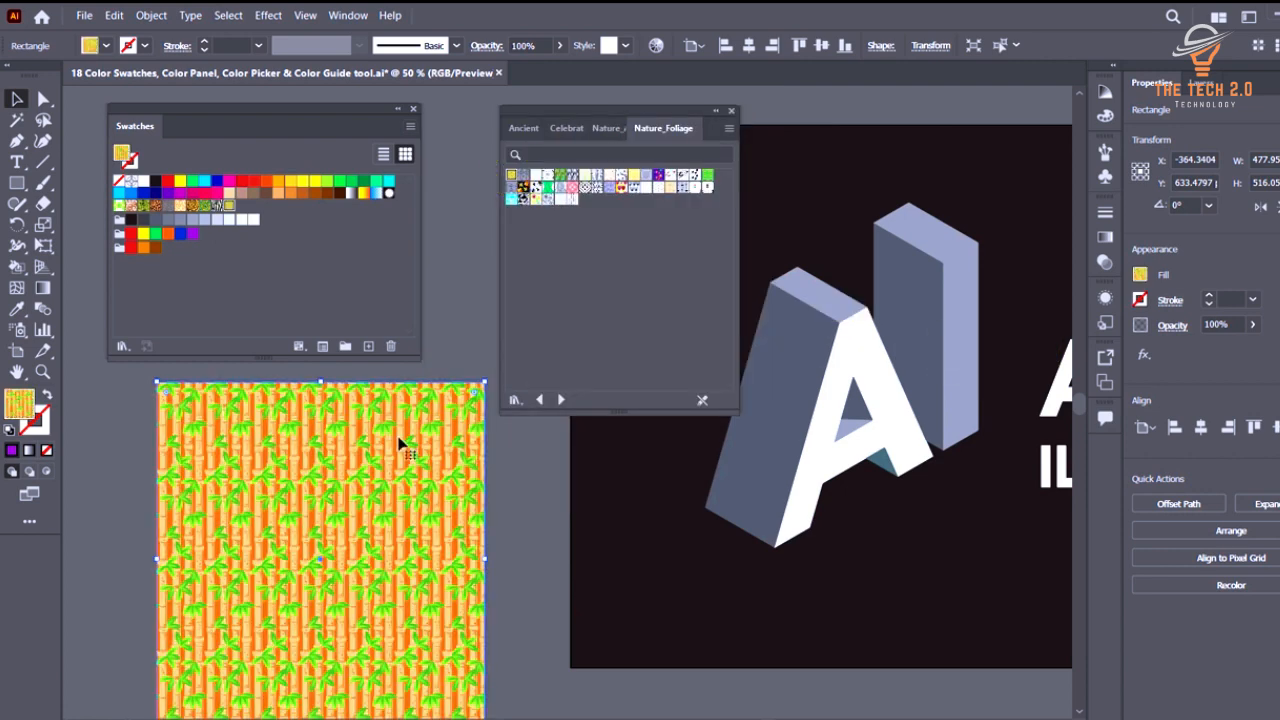
{"action": "left_click", "coordinate": [524, 176]}
{"action": "left_click", "coordinate": [528, 174]}
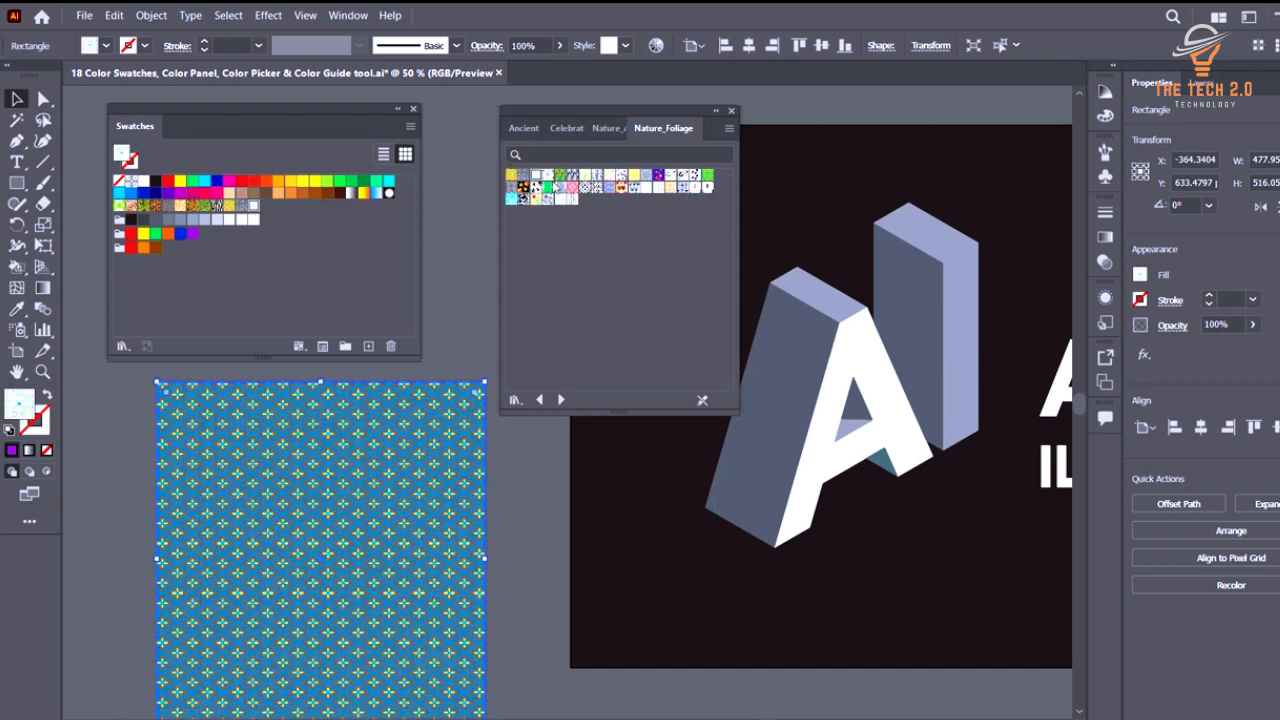
Fill the rectangle in turn with Nature_Foliage patterns, including the red-and-yellow one on black, ending with the pink and yellow flowers on cream.
{"action": "left_click", "coordinate": [552, 176]}
{"action": "left_click", "coordinate": [527, 188]}
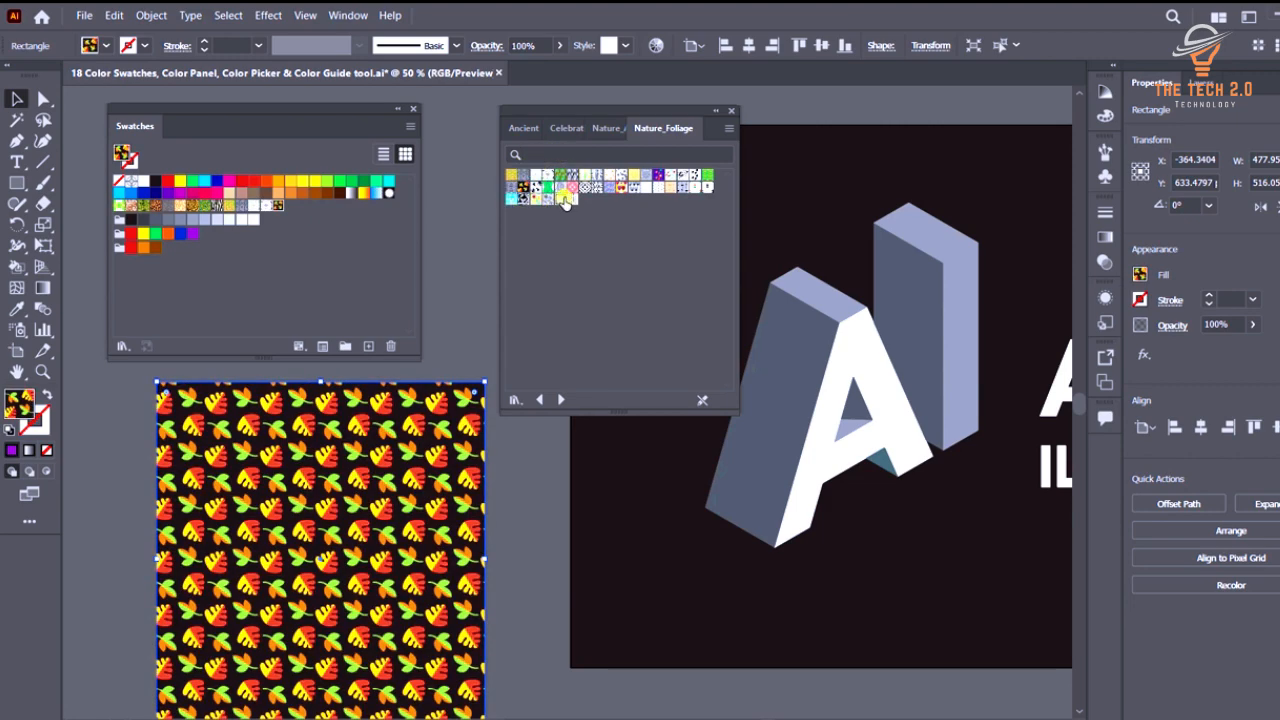
{"action": "left_click", "coordinate": [560, 198]}
{"action": "left_click", "coordinate": [522, 189]}
{"action": "left_click", "coordinate": [533, 197]}
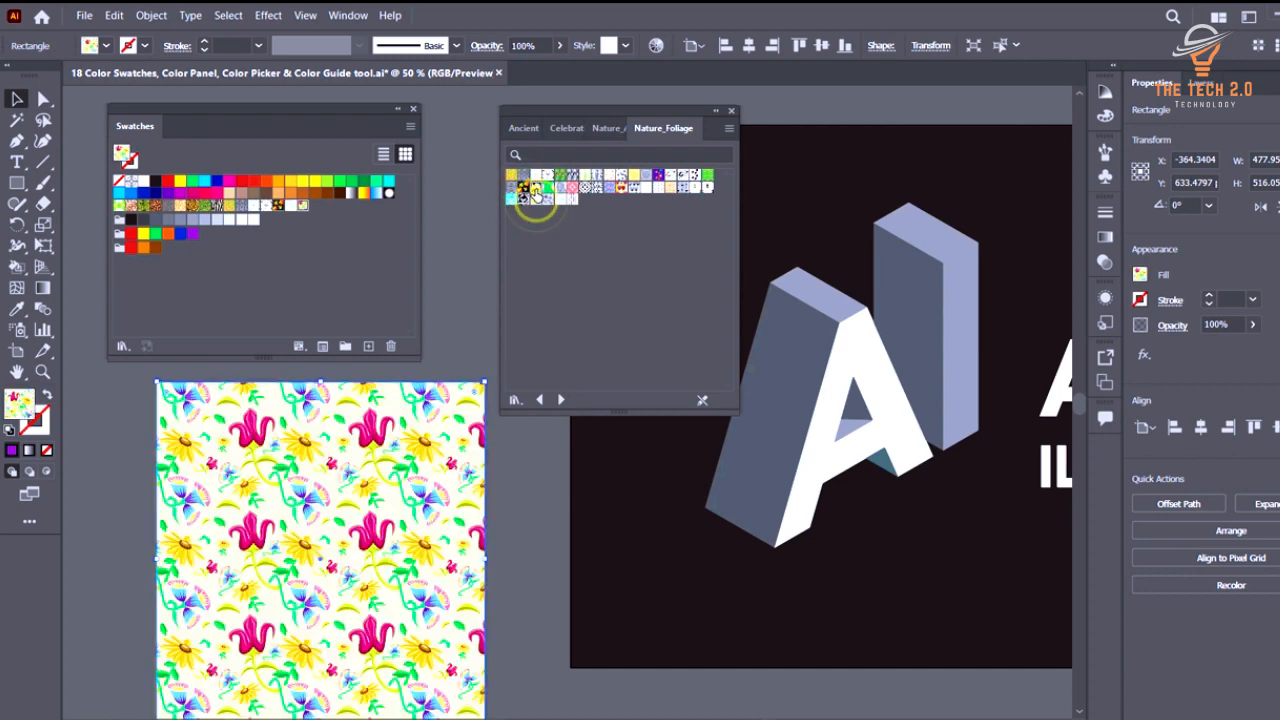
{"action": "left_click", "coordinate": [529, 188]}
{"action": "left_click", "coordinate": [528, 197]}
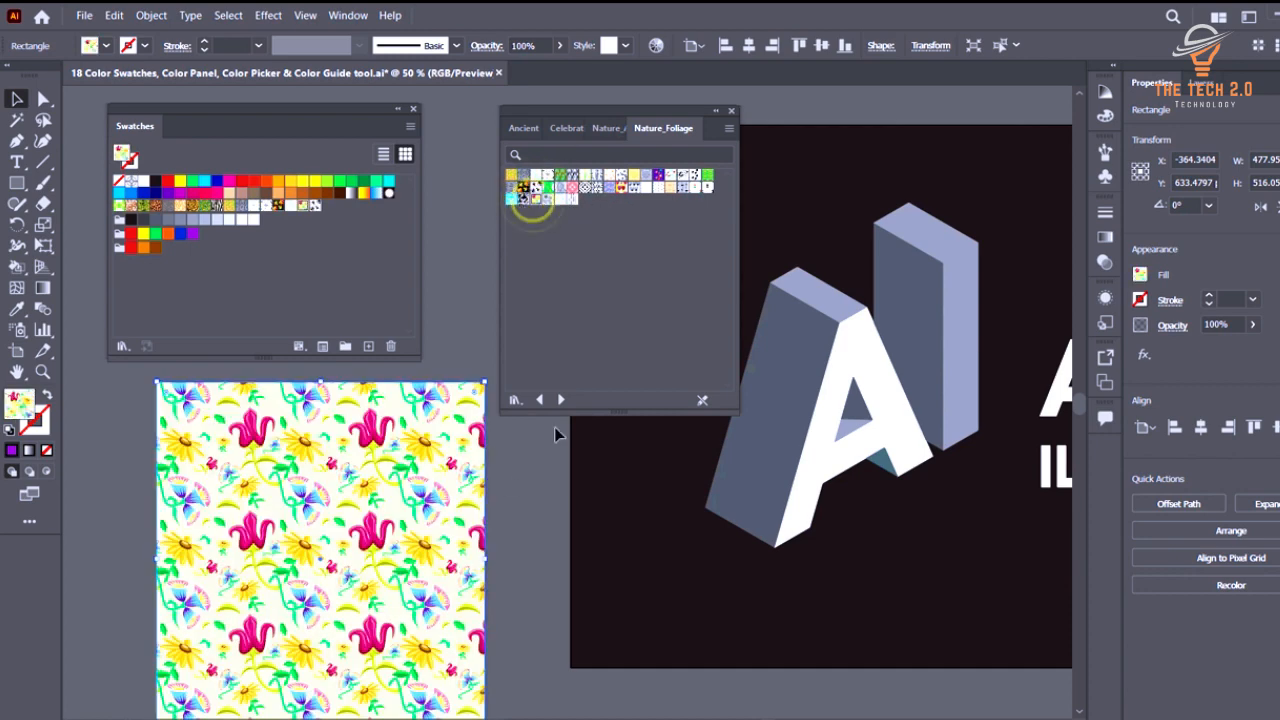
Fill the rectangle with several second-row Nature_Foliage patterns, ending with the pale lilac-and-white one with small dark motifs.
{"action": "left_click", "coordinate": [702, 189]}
{"action": "left_click", "coordinate": [688, 189]}
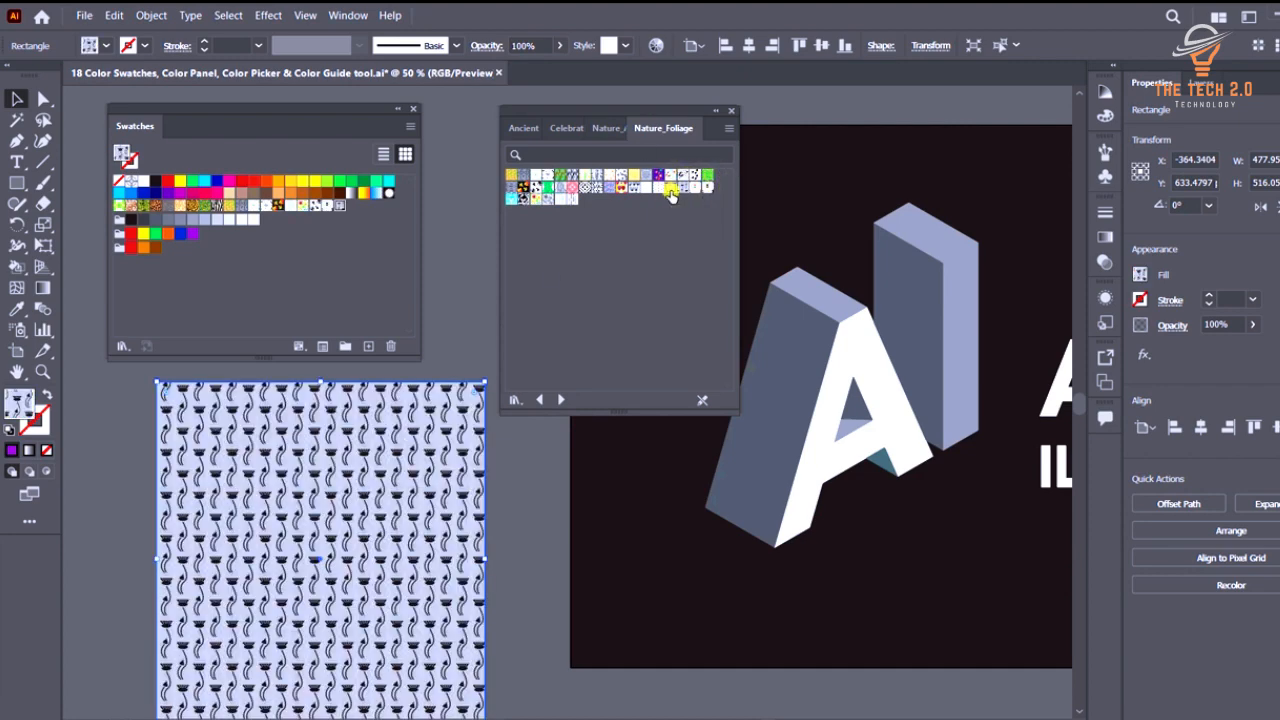
{"action": "left_click", "coordinate": [670, 189]}
{"action": "left_click", "coordinate": [655, 190]}
{"action": "left_click", "coordinate": [622, 188]}
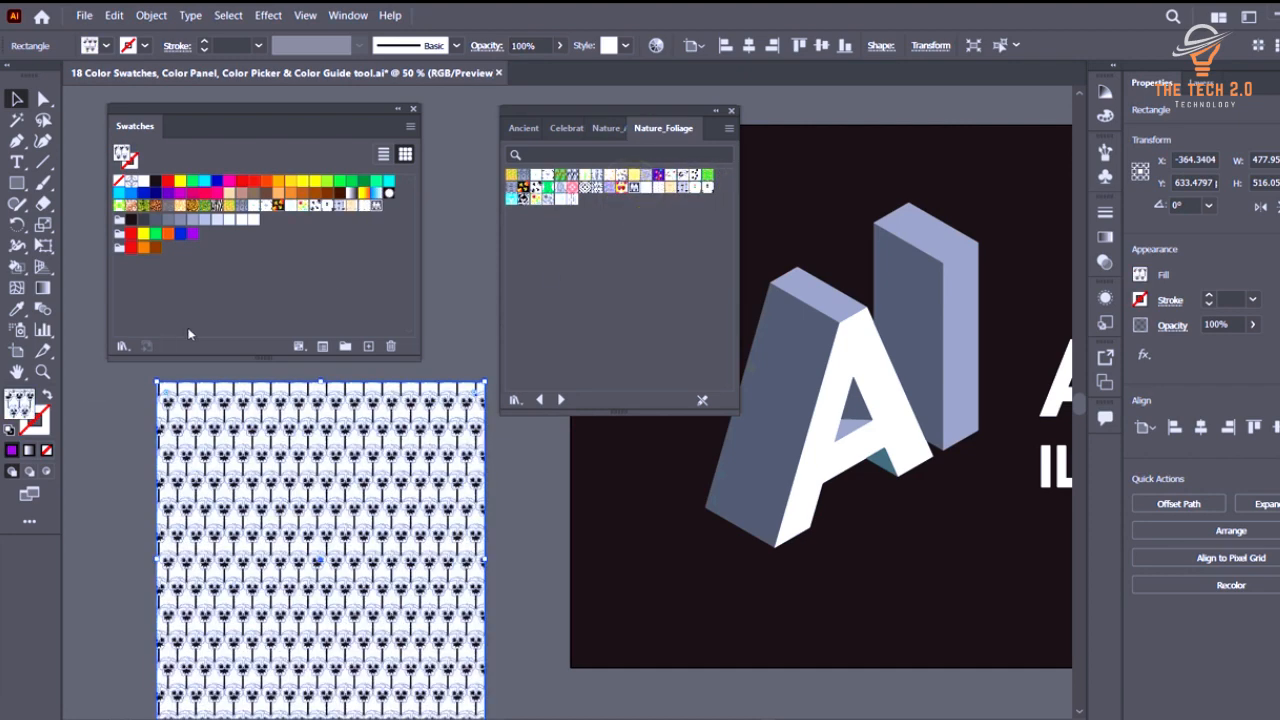
{"action": "left_click", "coordinate": [121, 347]}
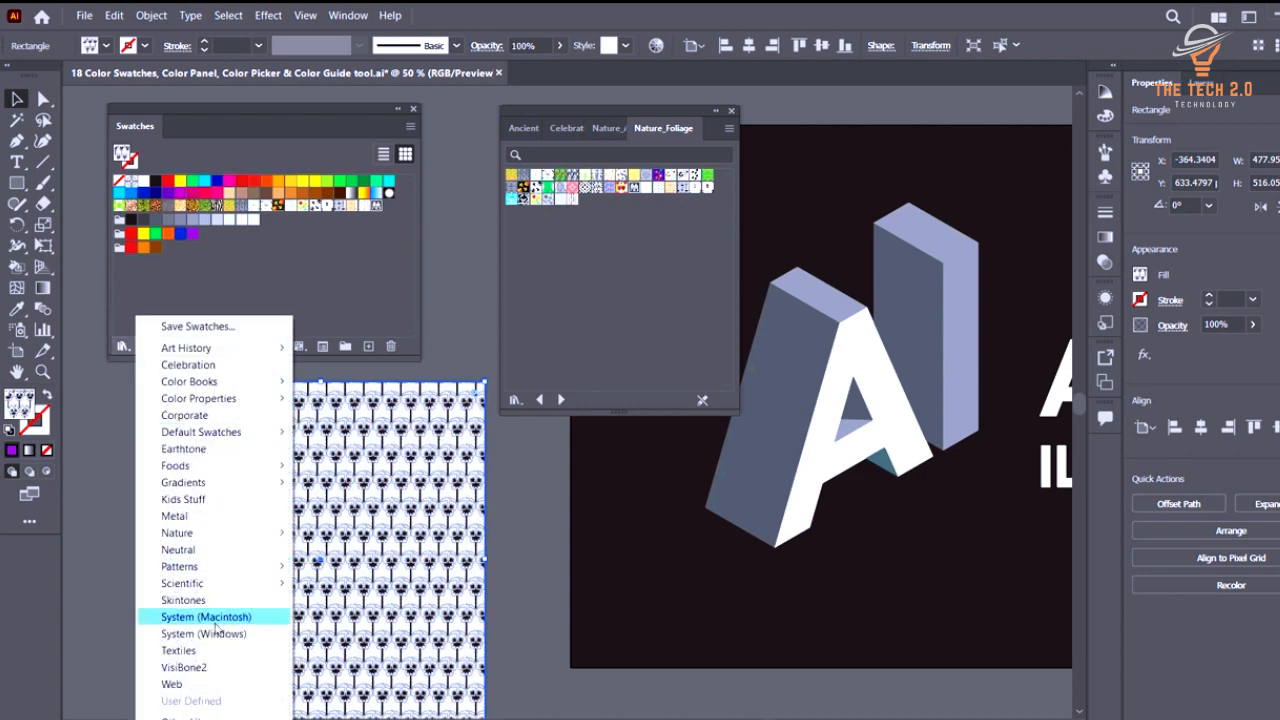
{"action": "left_click", "coordinate": [603, 329]}
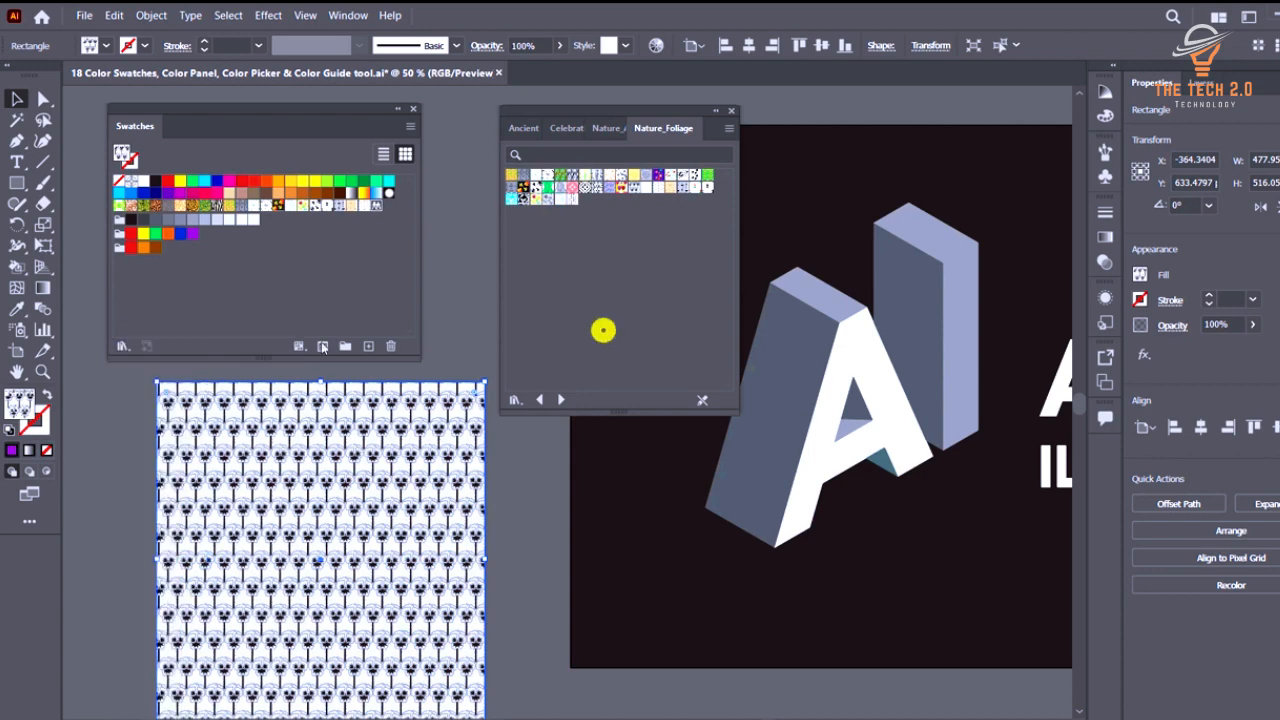
{"action": "left_click", "coordinate": [123, 346]}
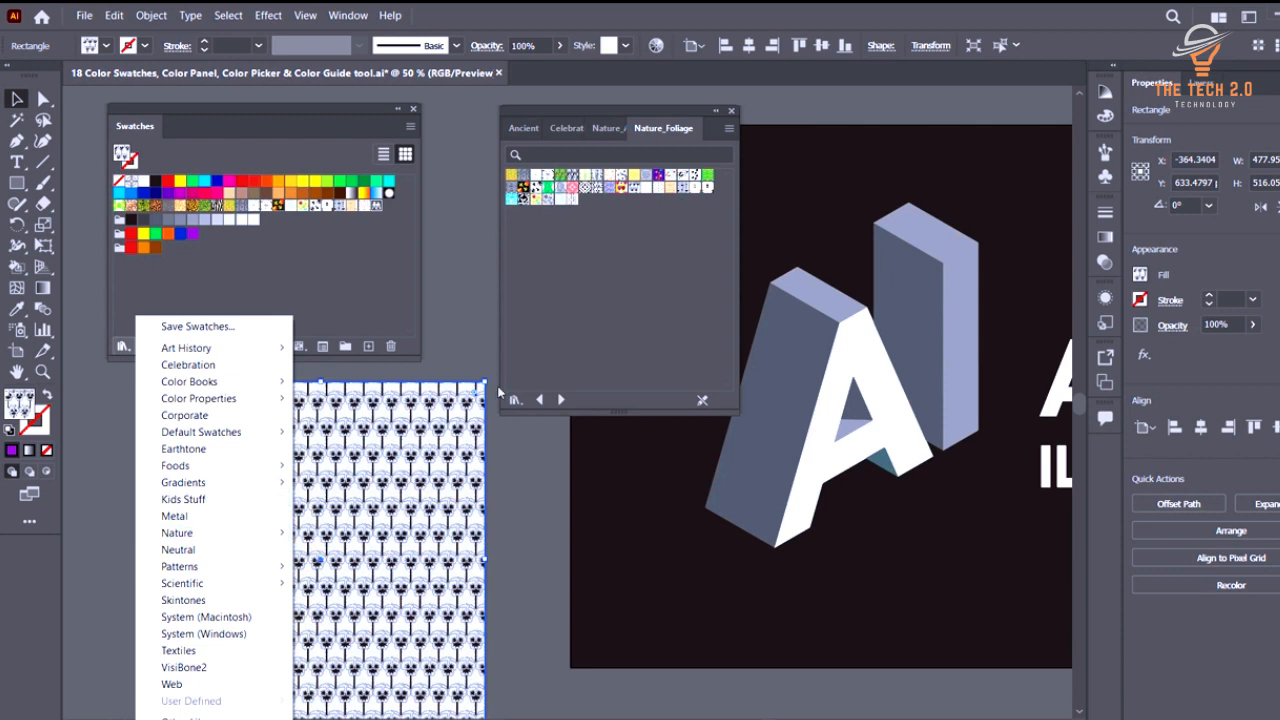
{"action": "left_click", "coordinate": [562, 326]}
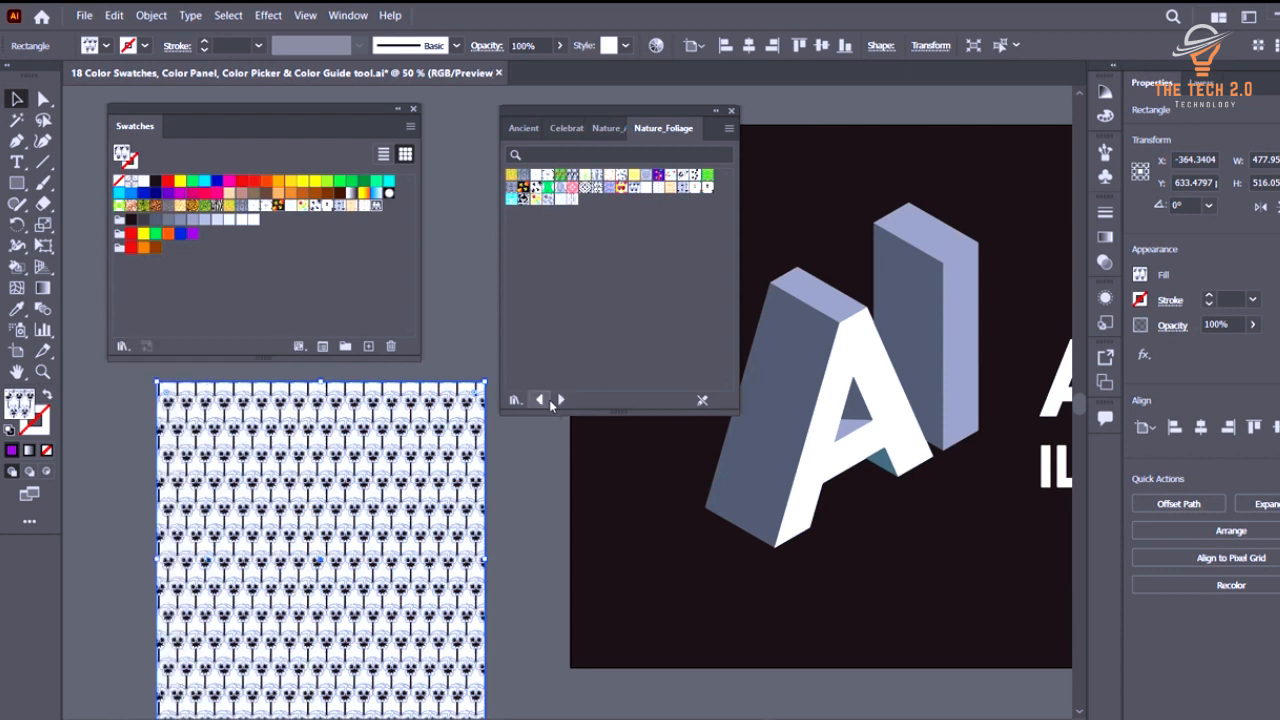
Browse forward through the swatch libraries one at a time, from Analogous to Web.
{"action": "left_click", "coordinate": [559, 400]}
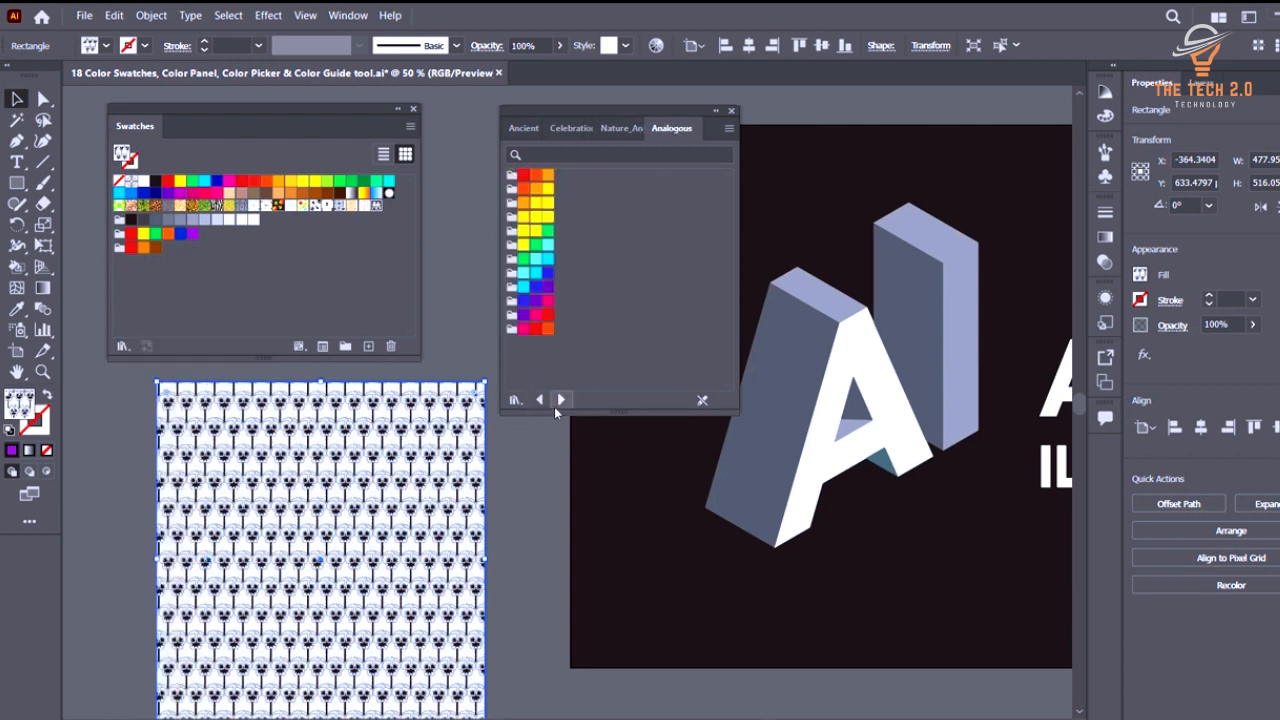
{"action": "left_click", "coordinate": [559, 400]}
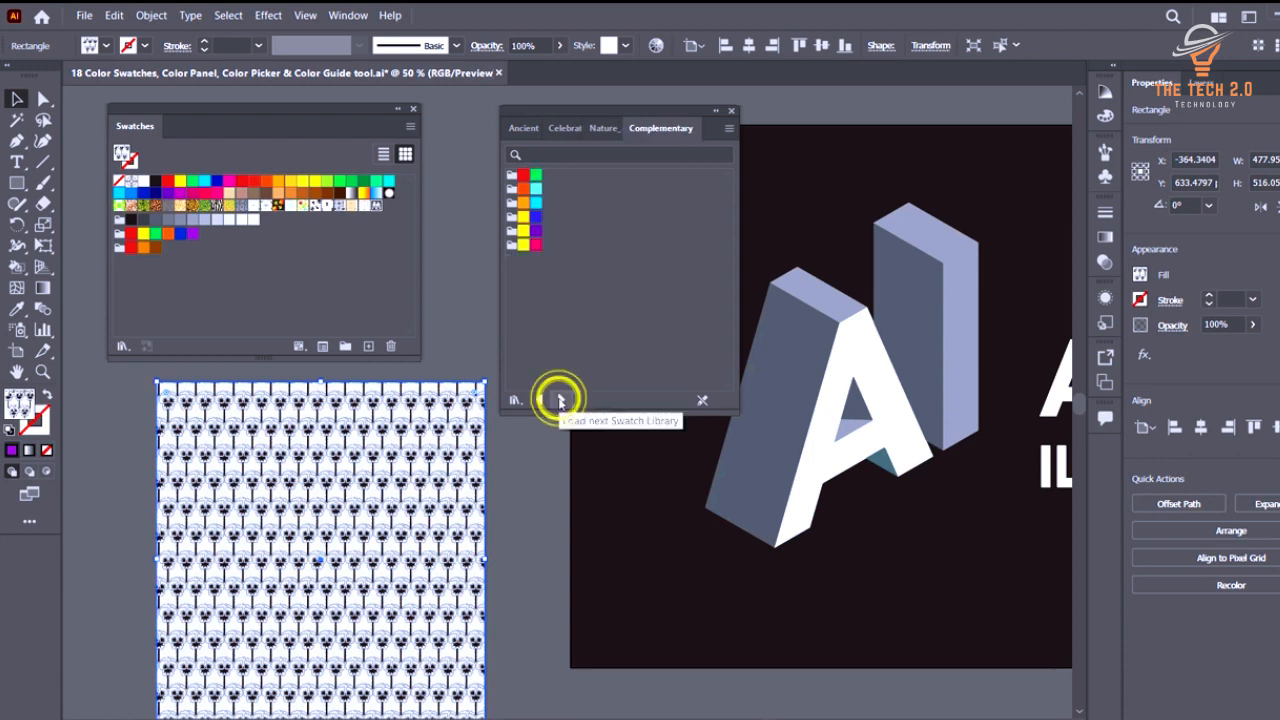
{"action": "left_click", "coordinate": [559, 400]}
{"action": "left_click", "coordinate": [559, 400]}
{"action": "left_click", "coordinate": [560, 400]}
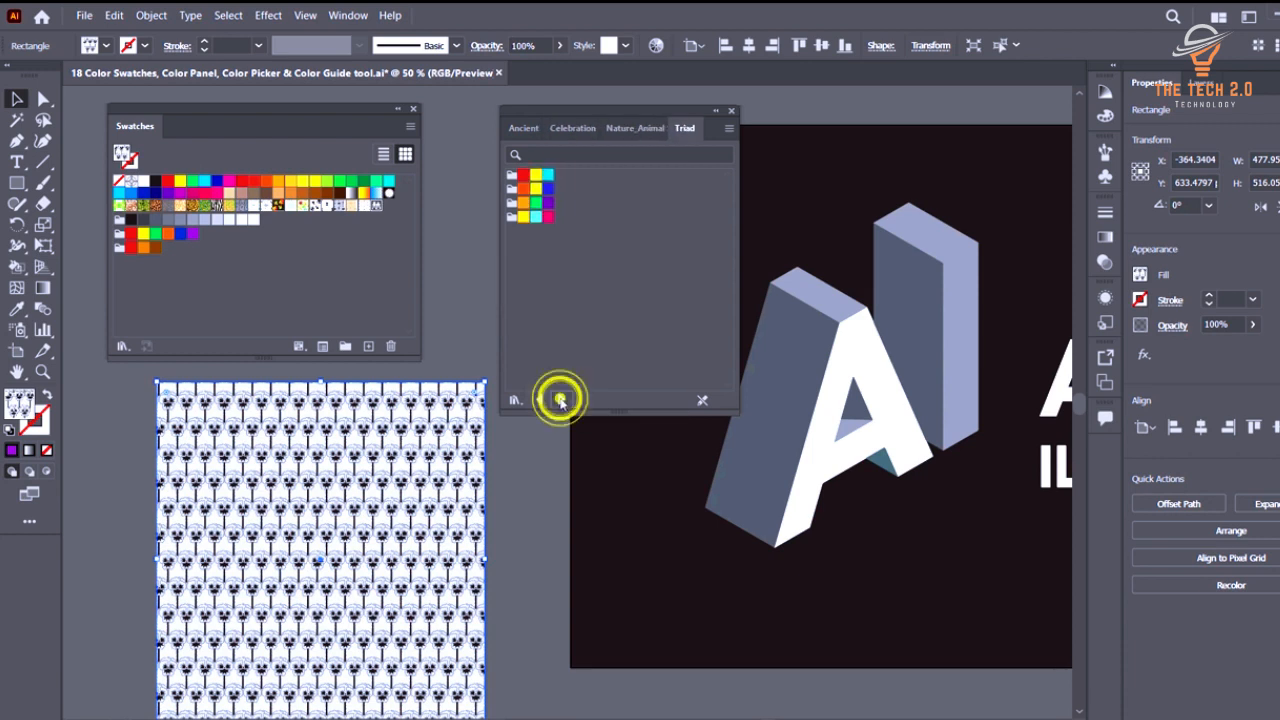
{"action": "left_click", "coordinate": [560, 400]}
{"action": "left_click", "coordinate": [560, 400]}
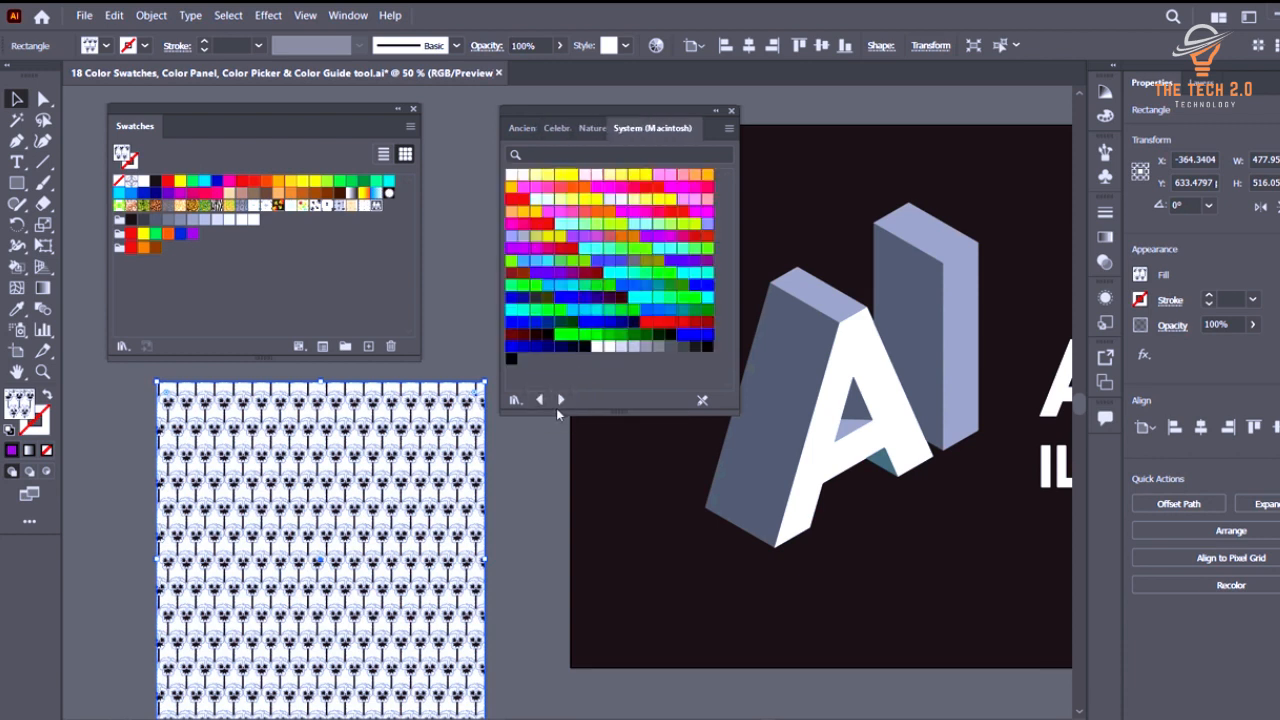
{"action": "left_click", "coordinate": [560, 400]}
{"action": "left_click", "coordinate": [560, 400]}
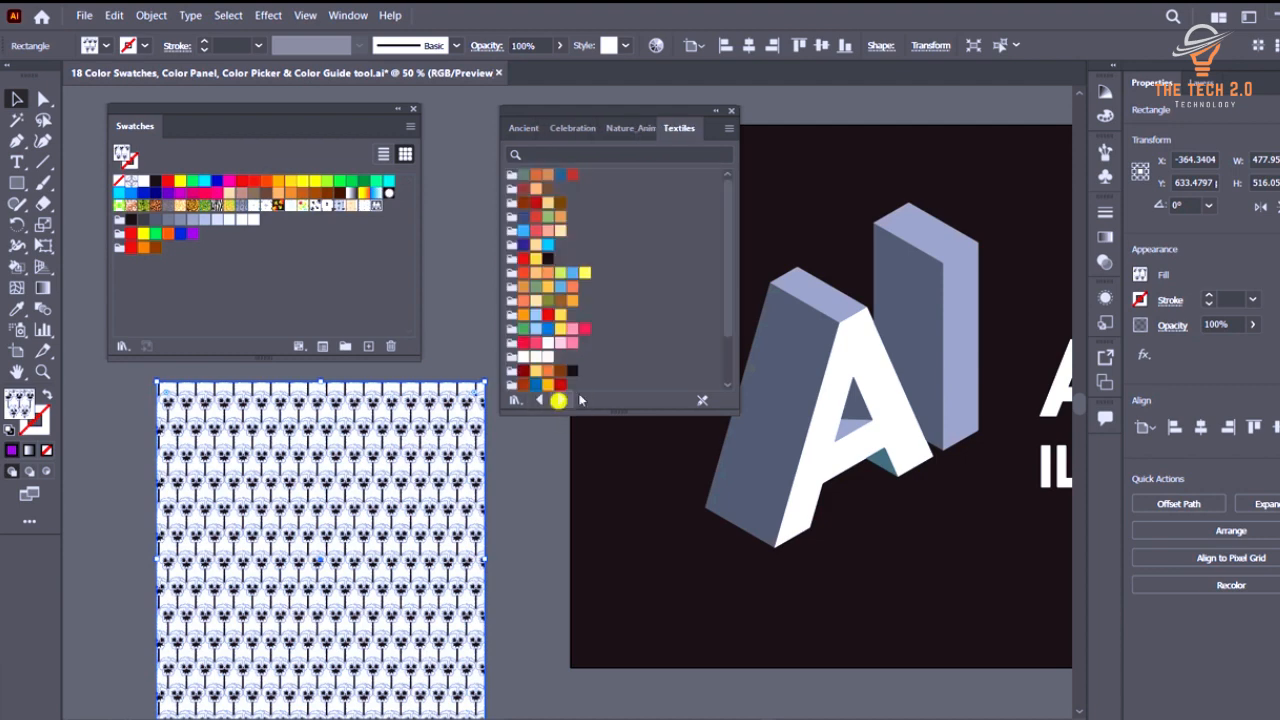
{"action": "left_click", "coordinate": [560, 400]}
{"action": "left_click", "coordinate": [562, 400]}
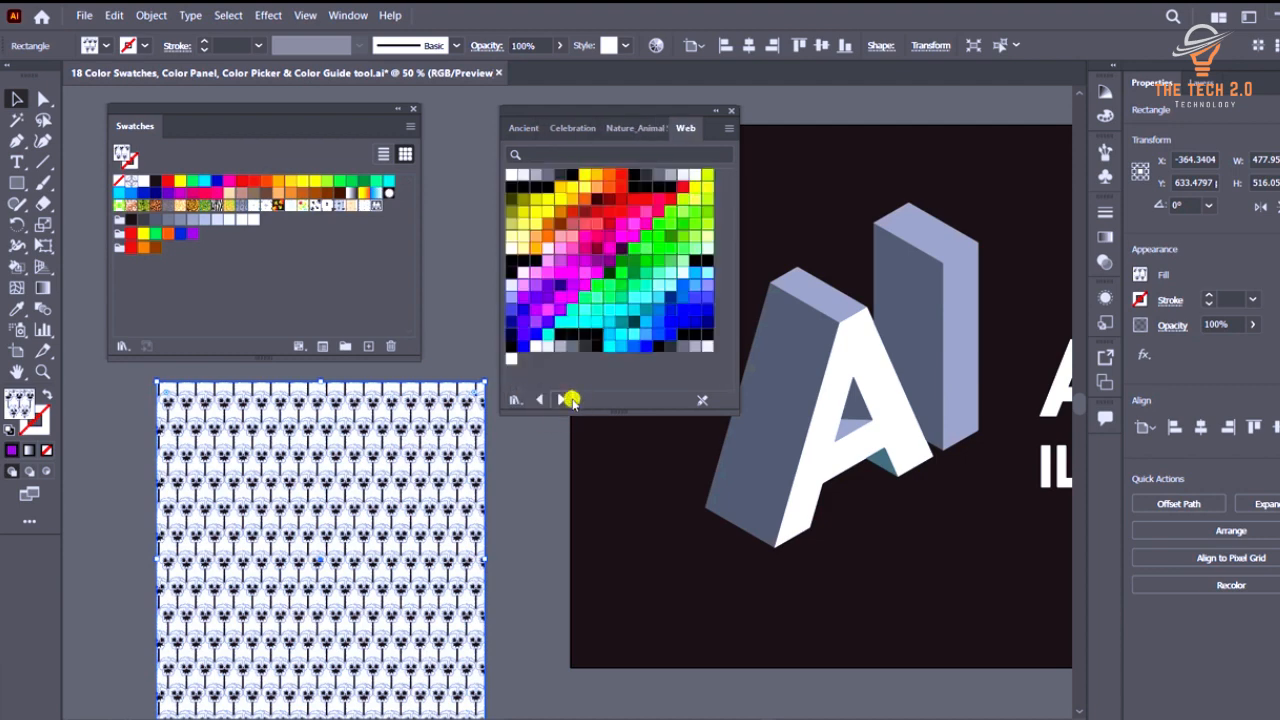
{"action": "left_click", "coordinate": [560, 400]}
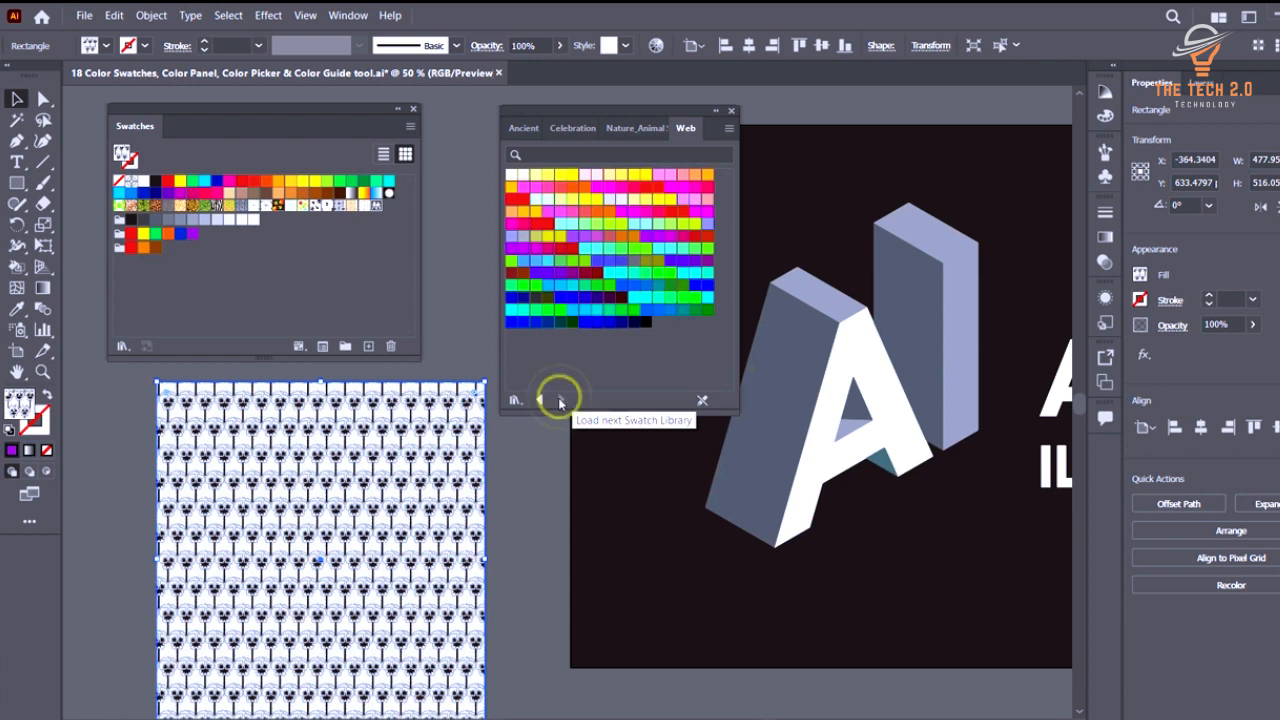
Browse backward through the swatch libraries from Web, past Triad, to the Vonster Patterns library.
{"action": "left_click", "coordinate": [540, 400]}
{"action": "left_click", "coordinate": [540, 400]}
{"action": "left_click", "coordinate": [540, 400]}
{"action": "left_click", "coordinate": [540, 400]}
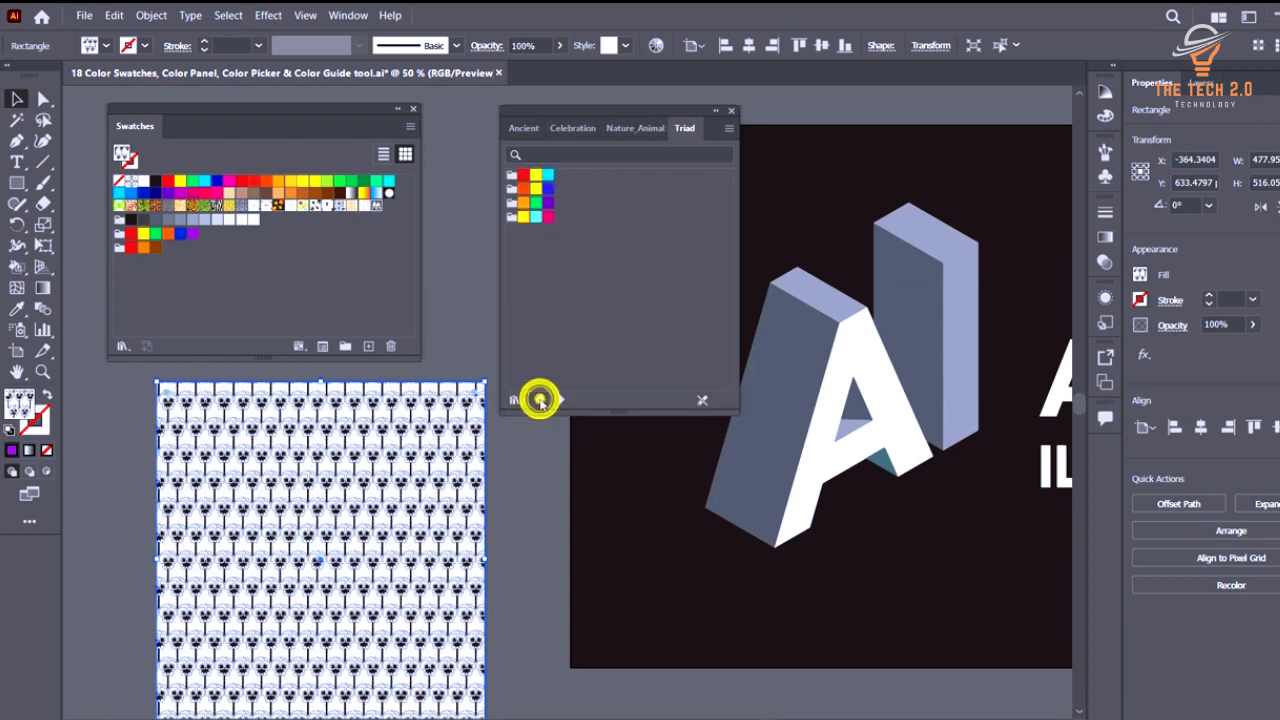
{"action": "left_click", "coordinate": [540, 400]}
{"action": "left_click", "coordinate": [540, 400]}
{"action": "left_click", "coordinate": [540, 400]}
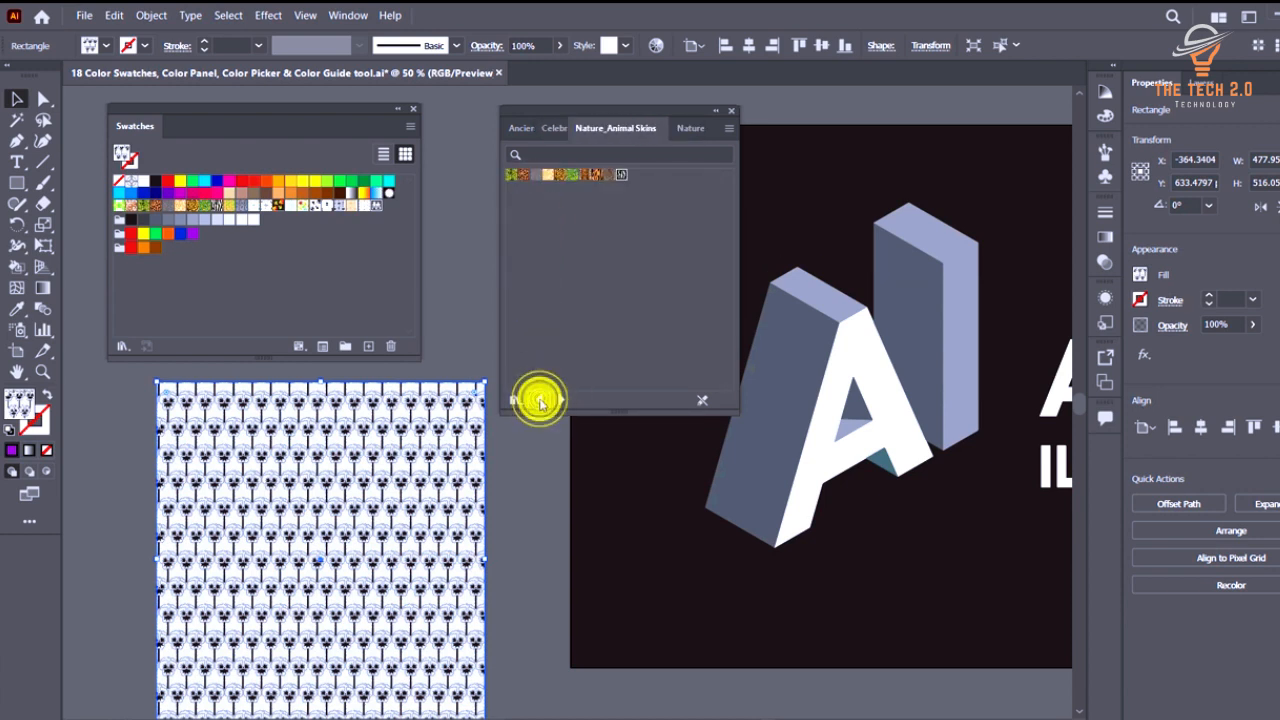
Open the Web swatch library, followed by the Textiles swatch library.
{"action": "left_click", "coordinate": [727, 131]}
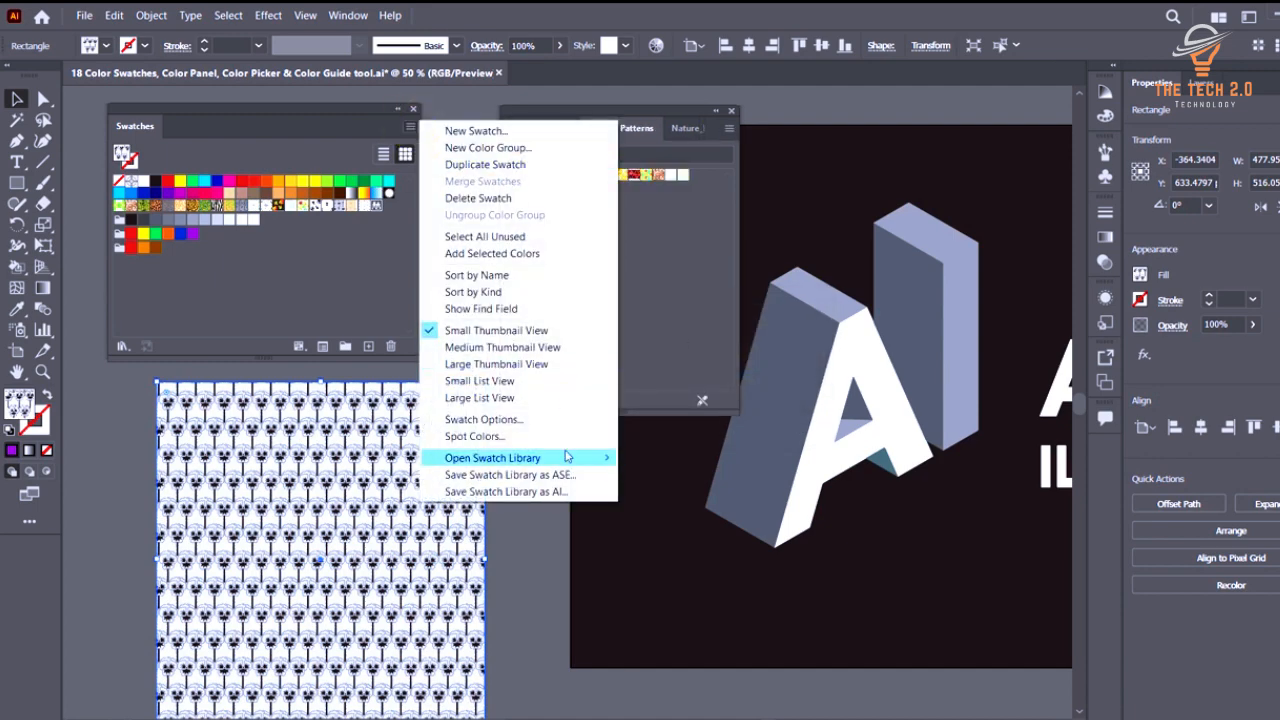
{"action": "left_click", "coordinate": [595, 457]}
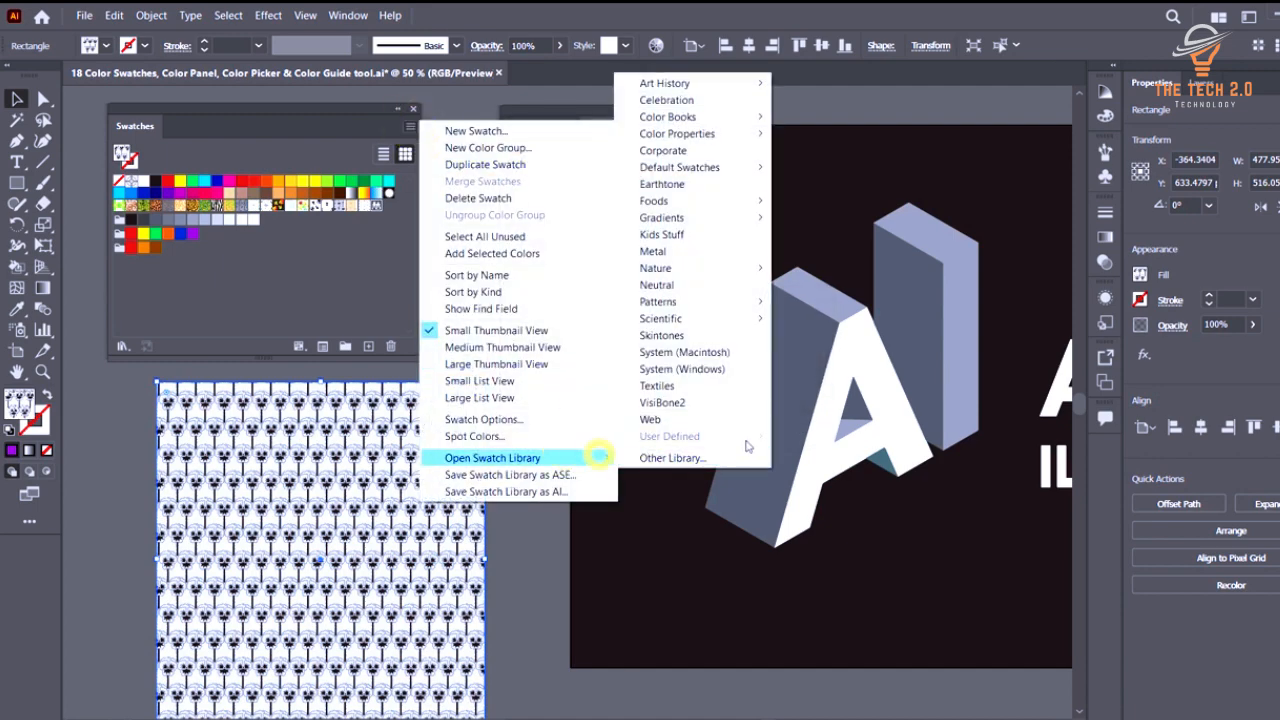
{"action": "left_click", "coordinate": [677, 419]}
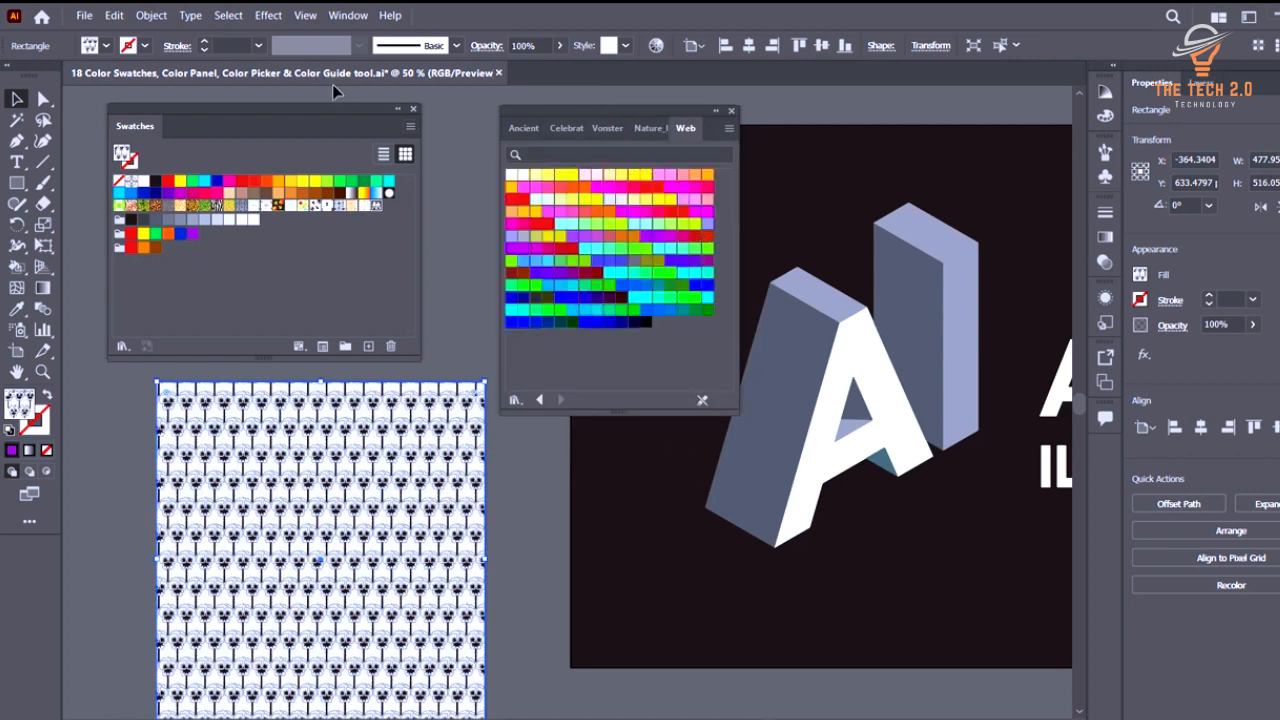
{"action": "left_click", "coordinate": [410, 128]}
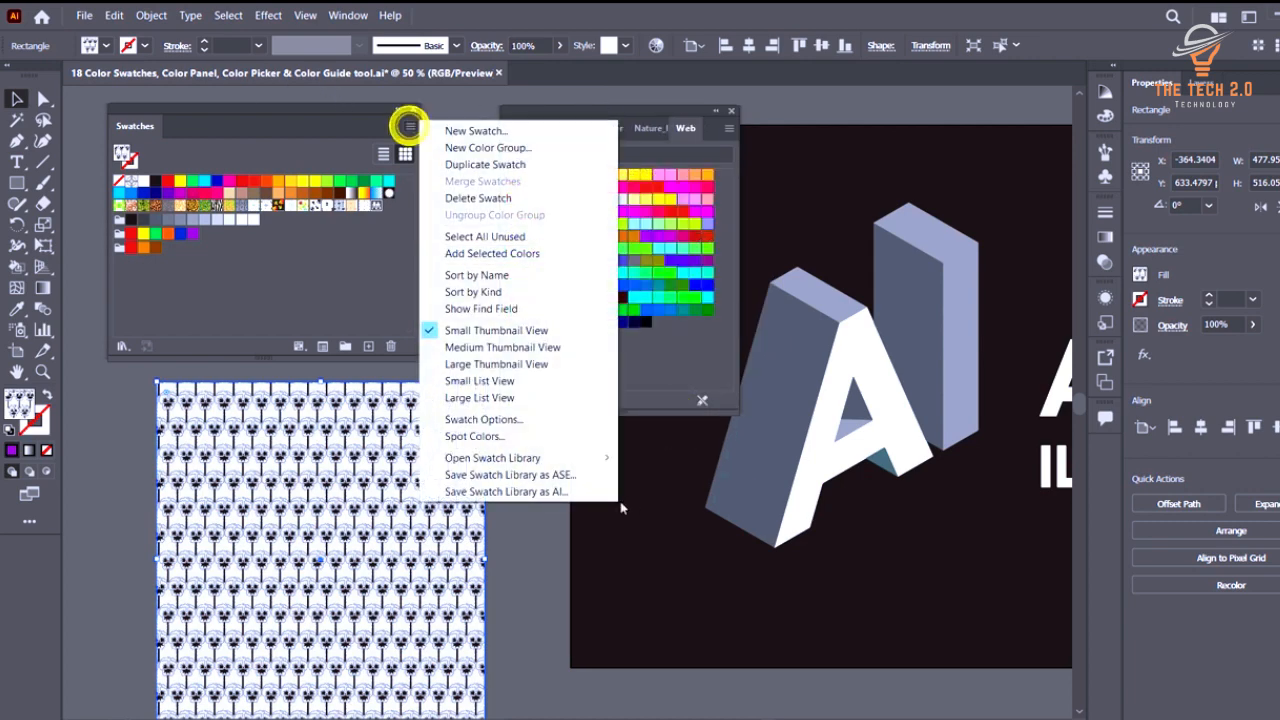
{"action": "left_click", "coordinate": [576, 457]}
{"action": "left_click", "coordinate": [712, 385]}
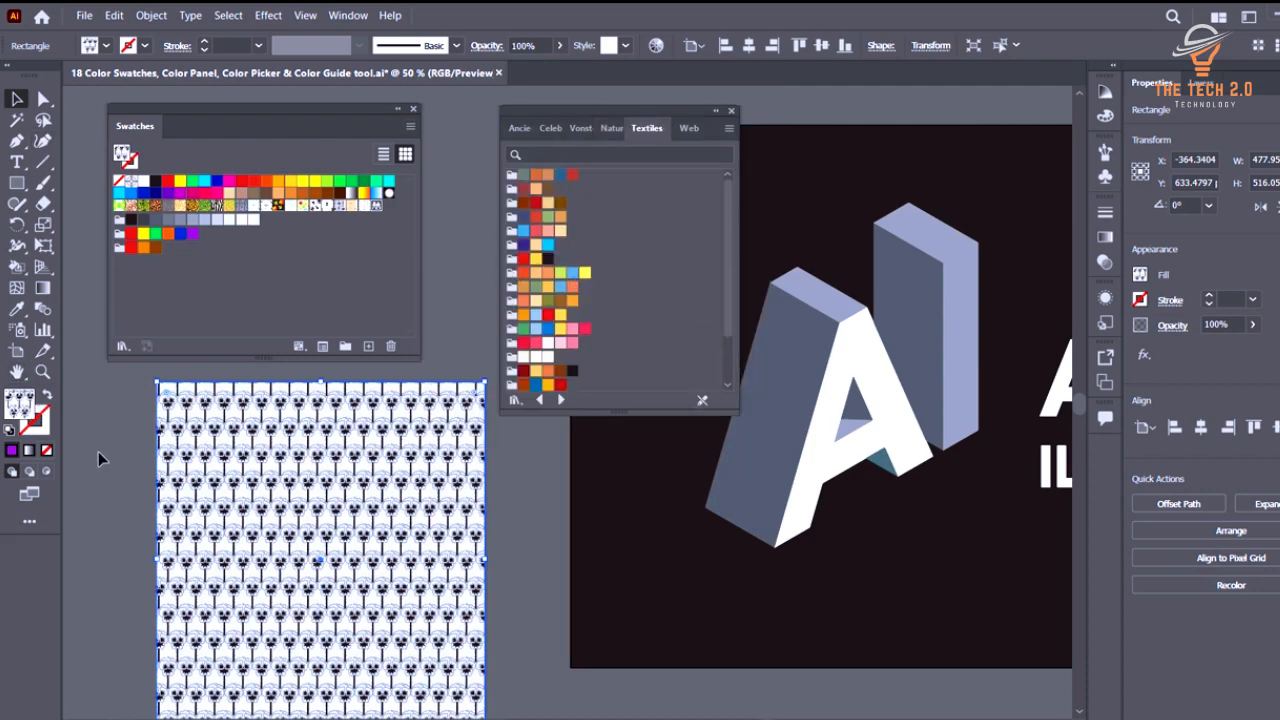
{"action": "double_click", "coordinate": [30, 408]}
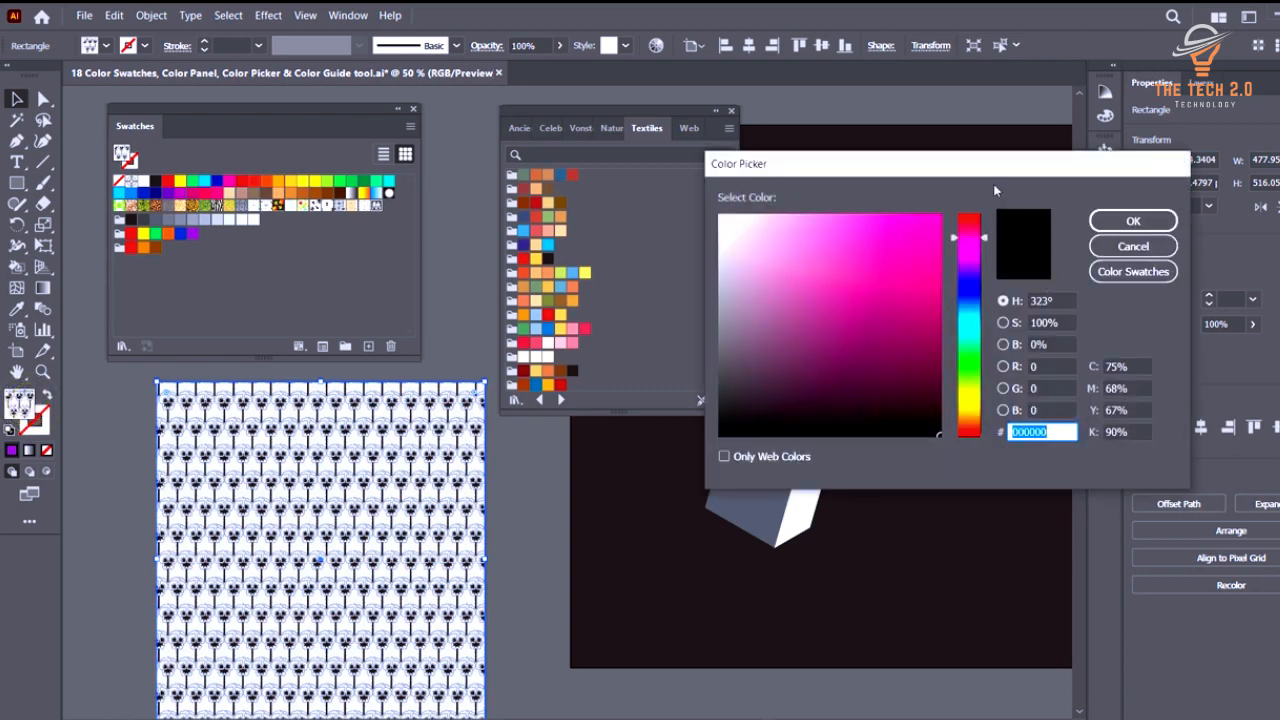
{"action": "left_click_drag", "start_coordinate": [994, 165], "coordinate": [950, 225]}
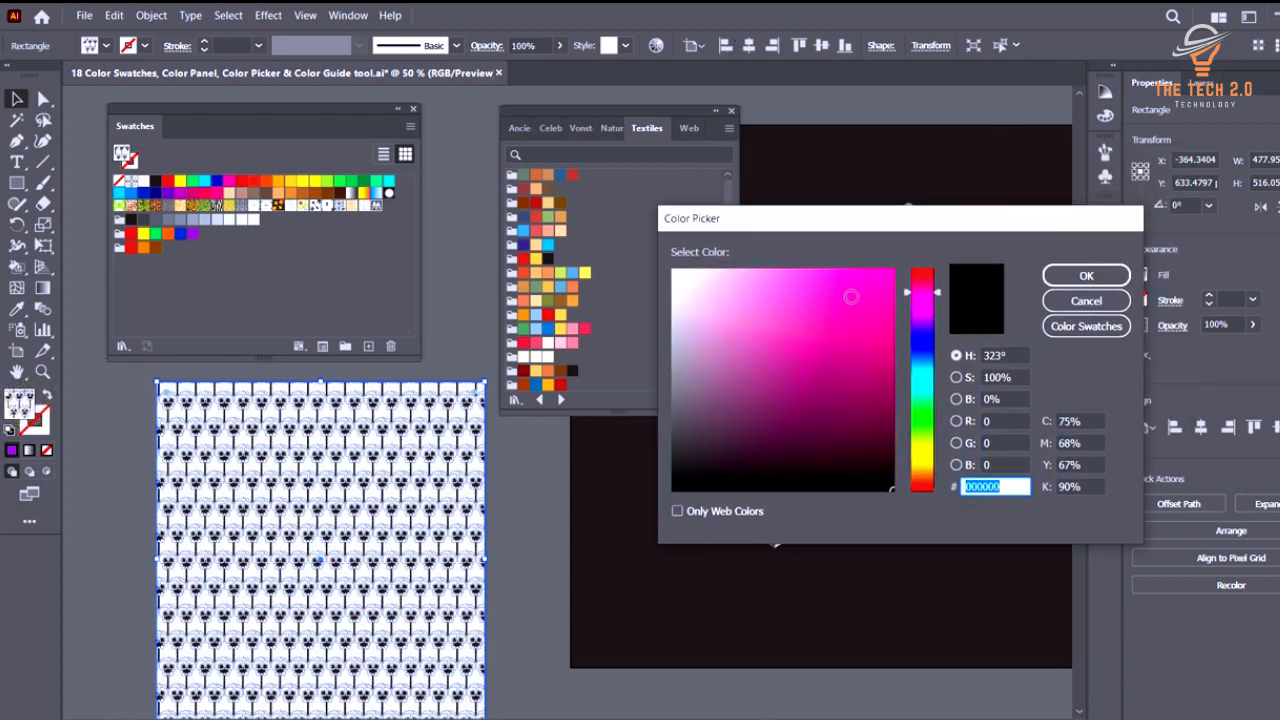
{"action": "left_click_drag", "start_coordinate": [966, 218], "coordinate": [866, 224]}
{"action": "left_click", "coordinate": [776, 304]}
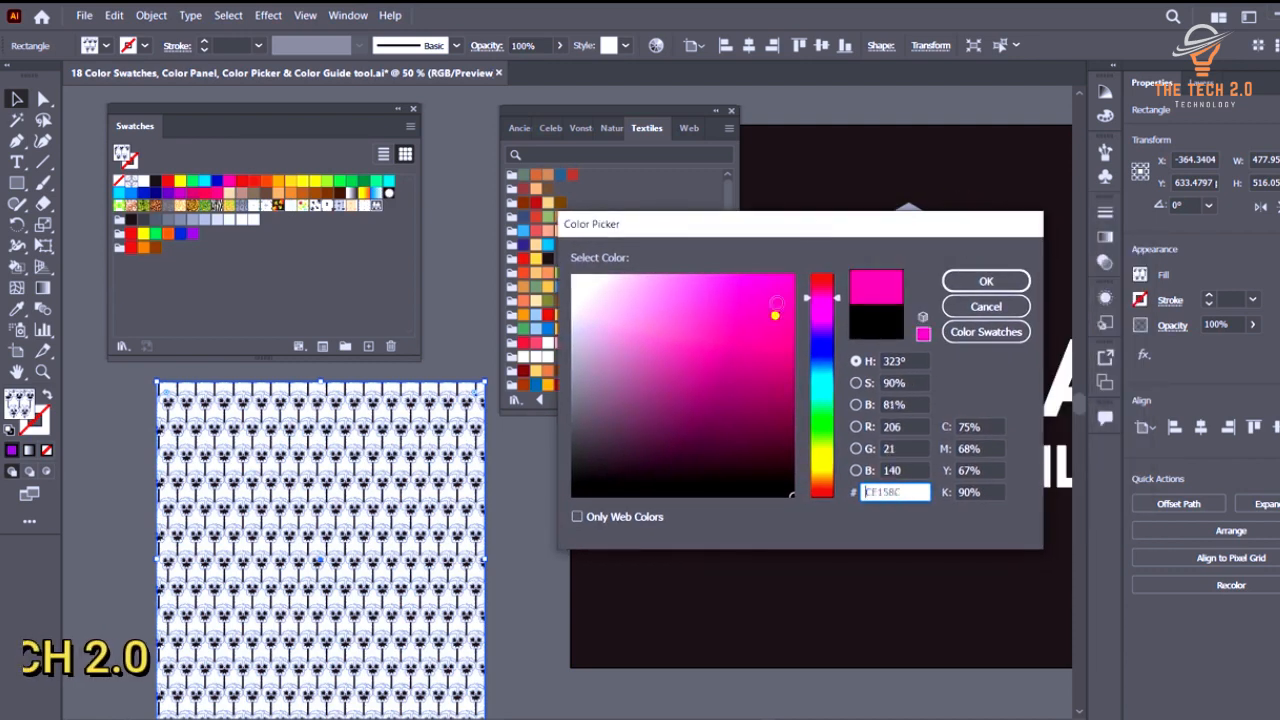
{"action": "left_click", "coordinate": [996, 308]}
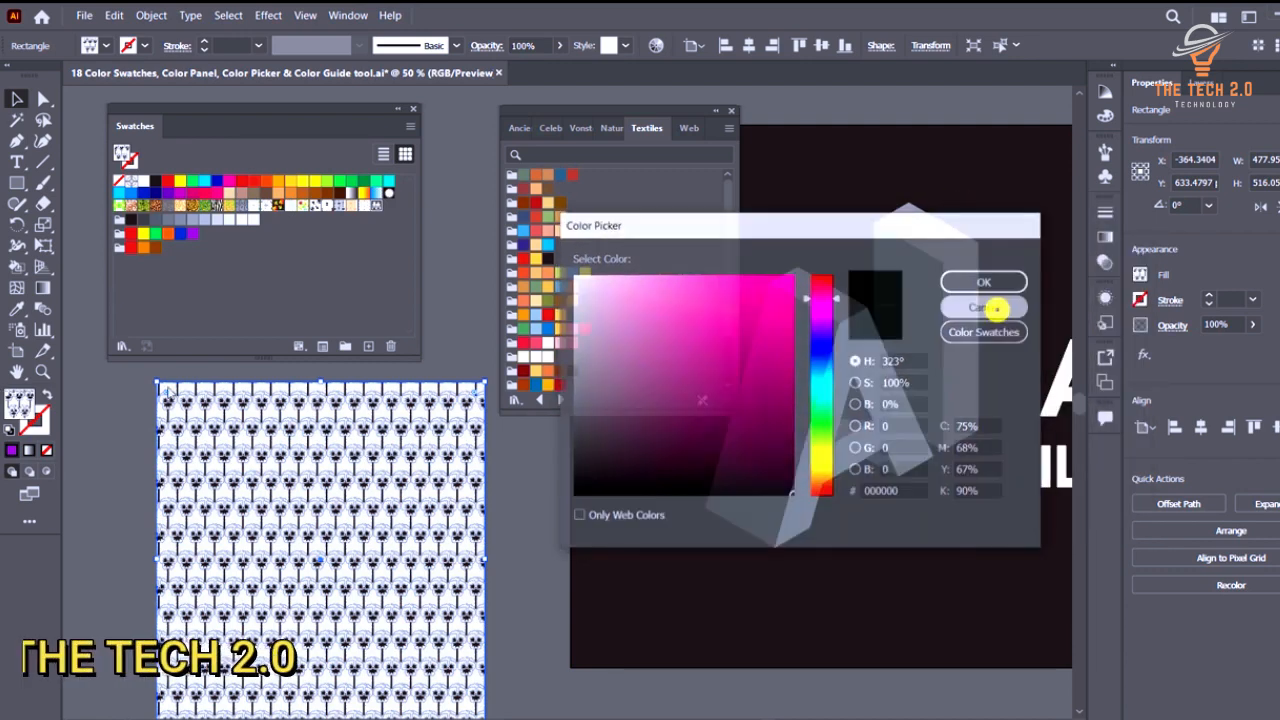
Use the Color Picker to change the rectangle's fill to the solid cyan #56D1E2.
{"action": "double_click", "coordinate": [17, 405]}
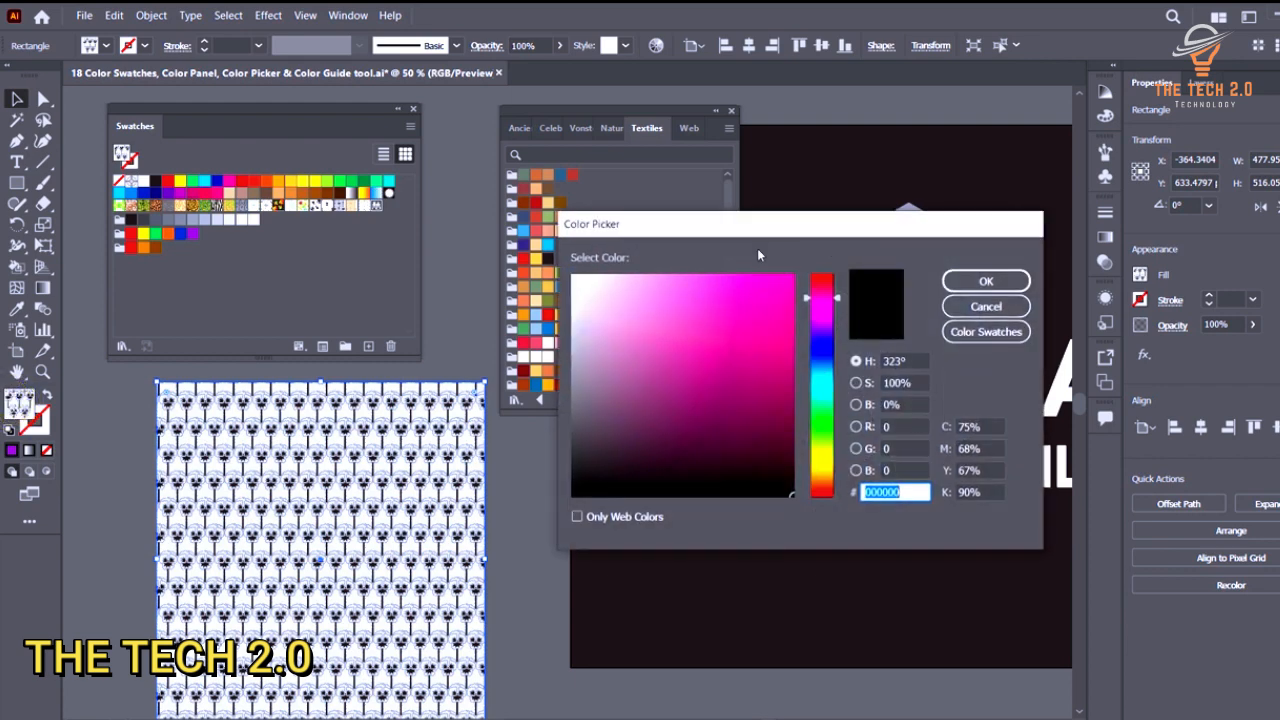
{"action": "left_click_drag", "start_coordinate": [744, 222], "coordinate": [766, 219]}
{"action": "left_click", "coordinate": [813, 363]}
{"action": "mouse_move", "coordinate": [813, 363]}
{"action": "left_mouse_down"}
{"action": "mouse_move", "coordinate": [808, 300]}
{"action": "mouse_move", "coordinate": [754, 299]}
{"action": "left_mouse_up"}
{"action": "left_click", "coordinate": [794, 295]}
{"action": "left_click", "coordinate": [793, 283]}
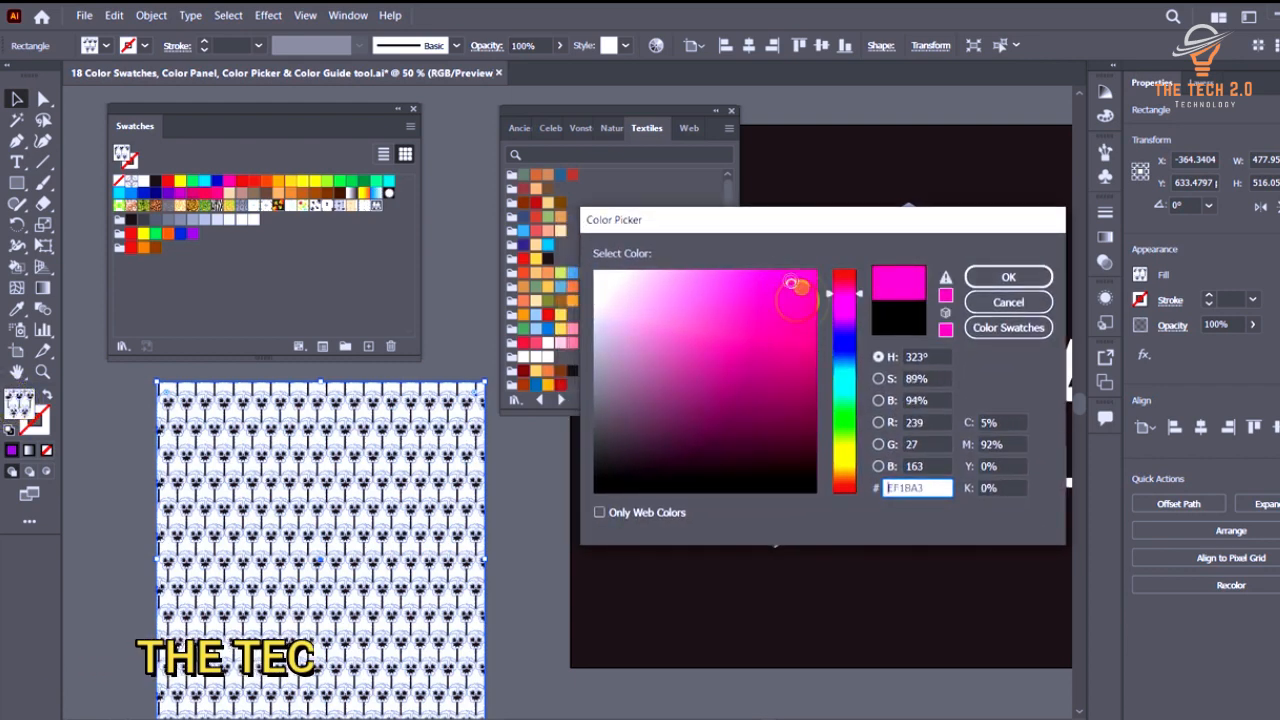
{"action": "left_click", "coordinate": [712, 294]}
{"action": "left_click_drag", "start_coordinate": [845, 402], "coordinate": [845, 377]}
{"action": "left_click", "coordinate": [729, 285]}
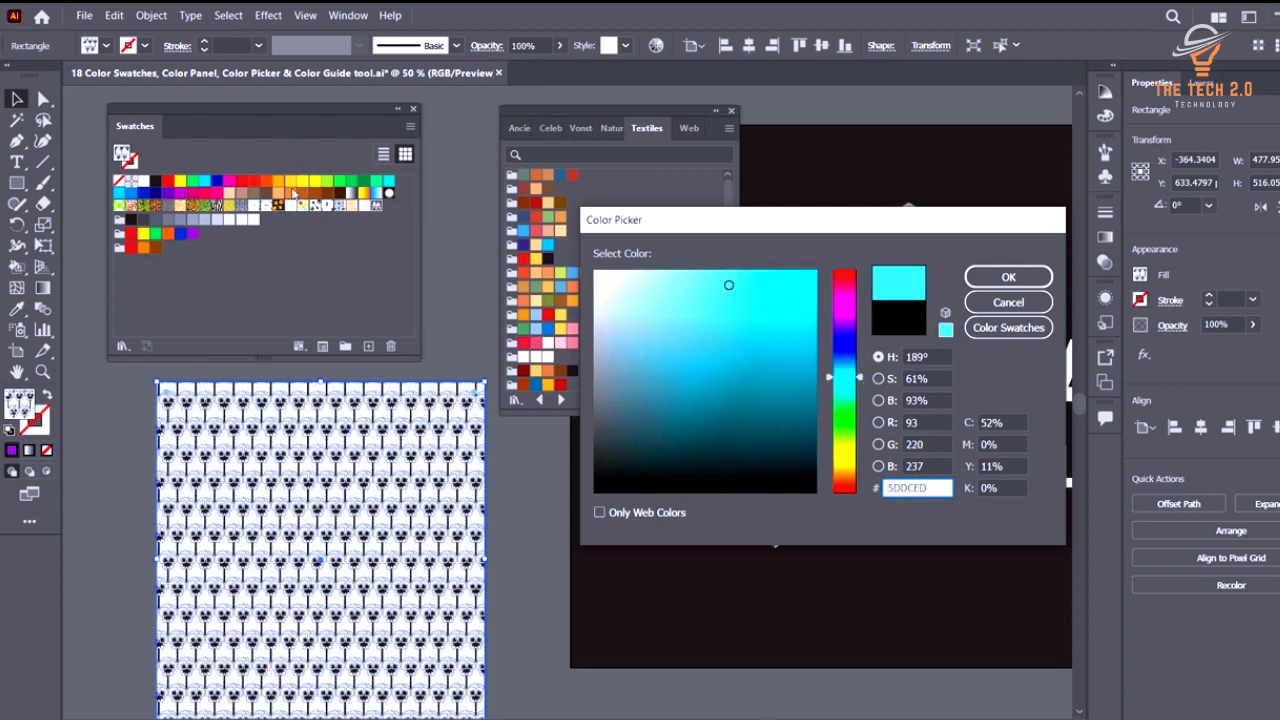
{"action": "left_click", "coordinate": [737, 307]}
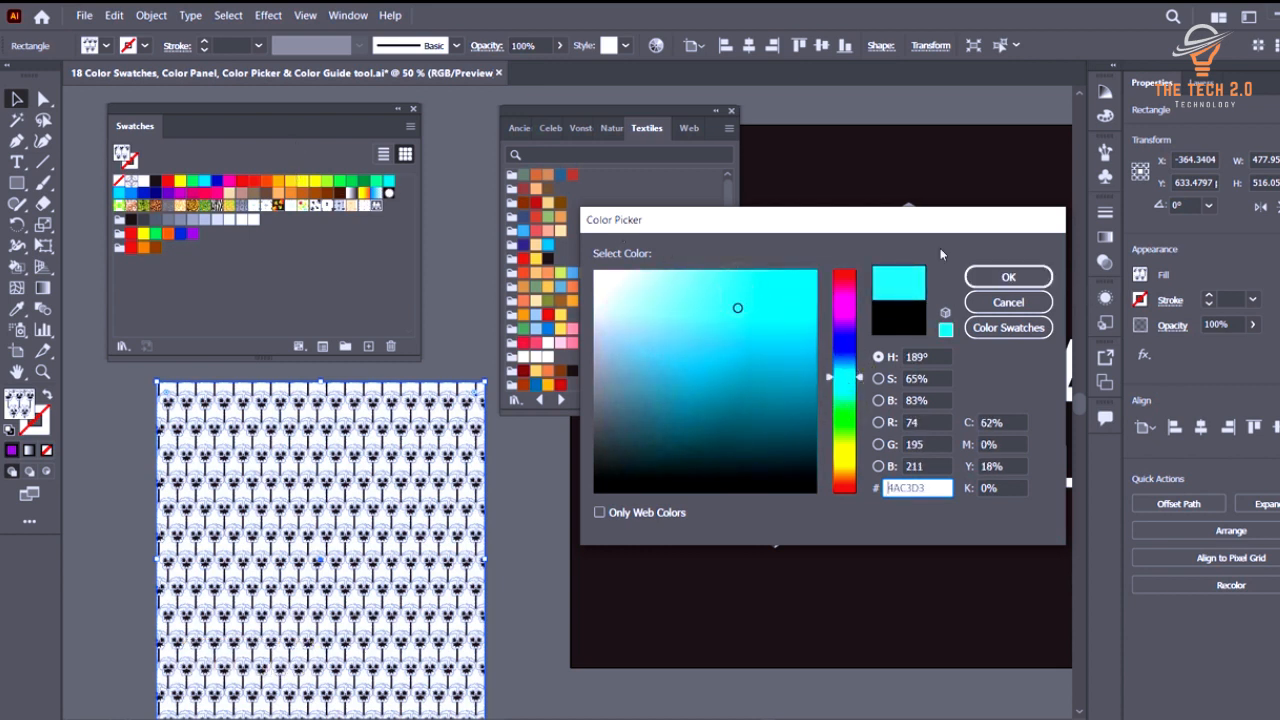
{"action": "left_click", "coordinate": [731, 295]}
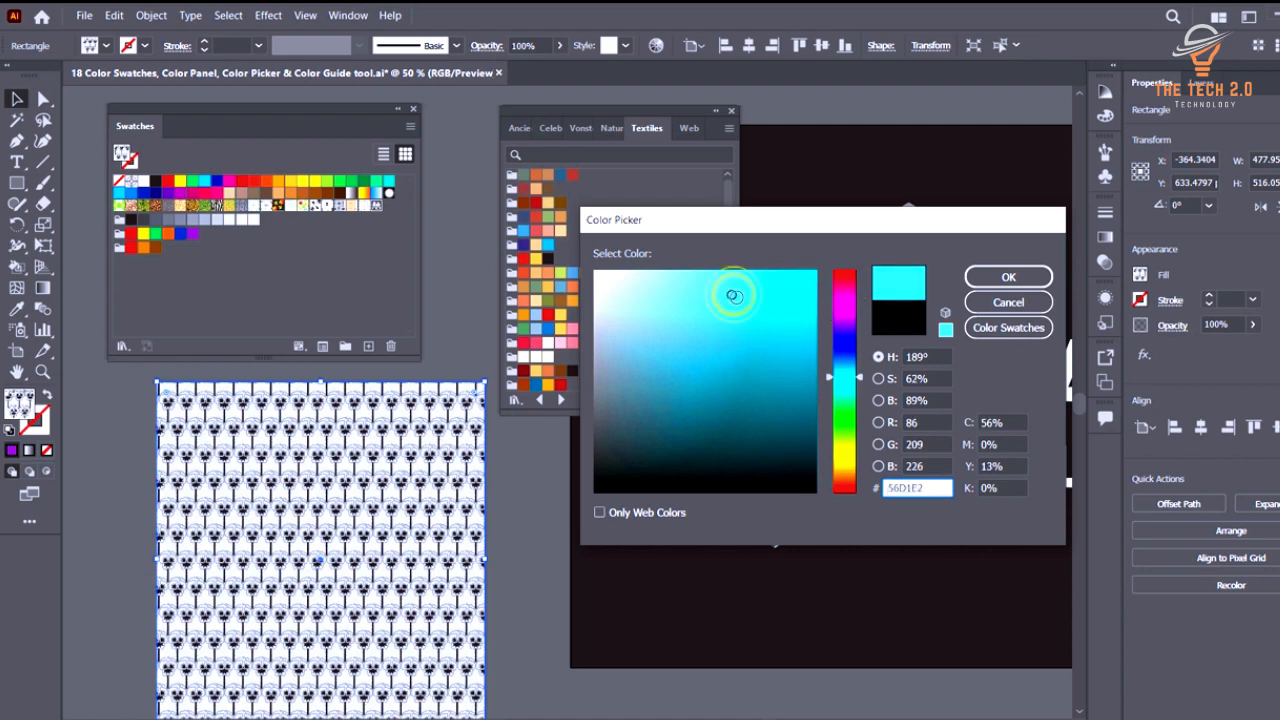
{"action": "left_click", "coordinate": [979, 280]}
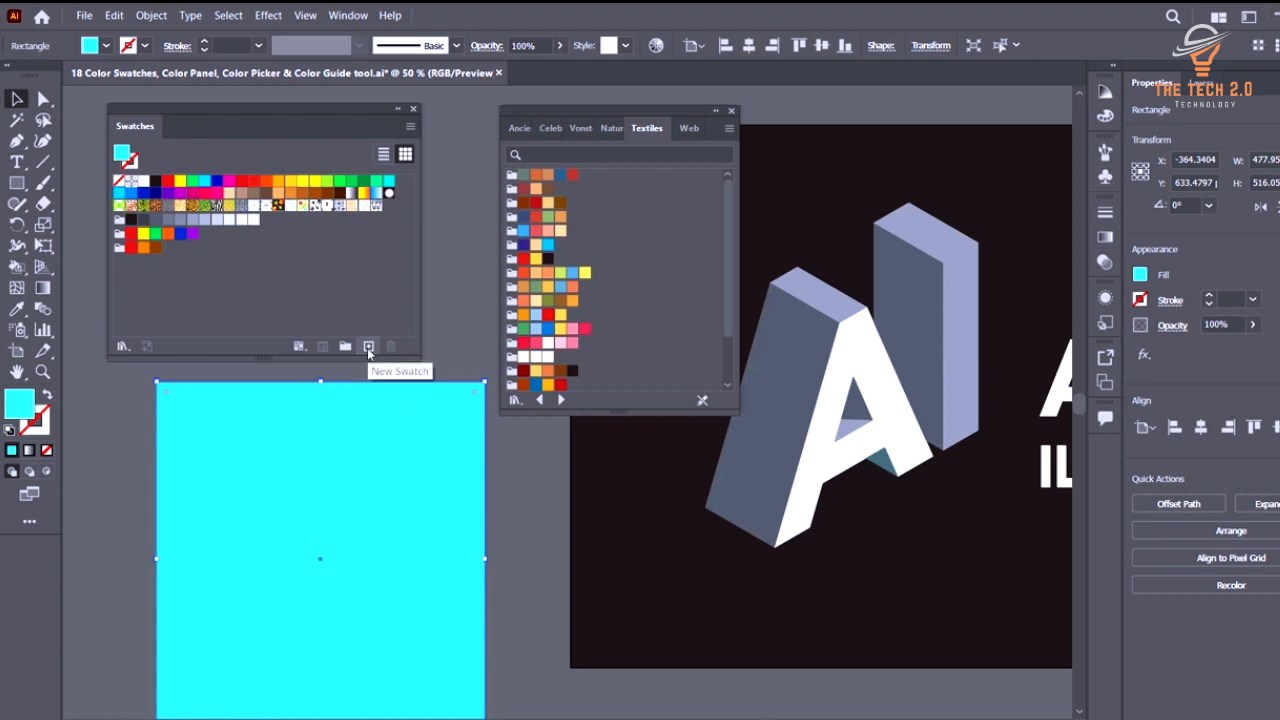
Start a new swatch from the rectangle's cyan fill and adjust its color to R 83, G 10, B 226.
{"action": "left_click", "coordinate": [368, 347]}
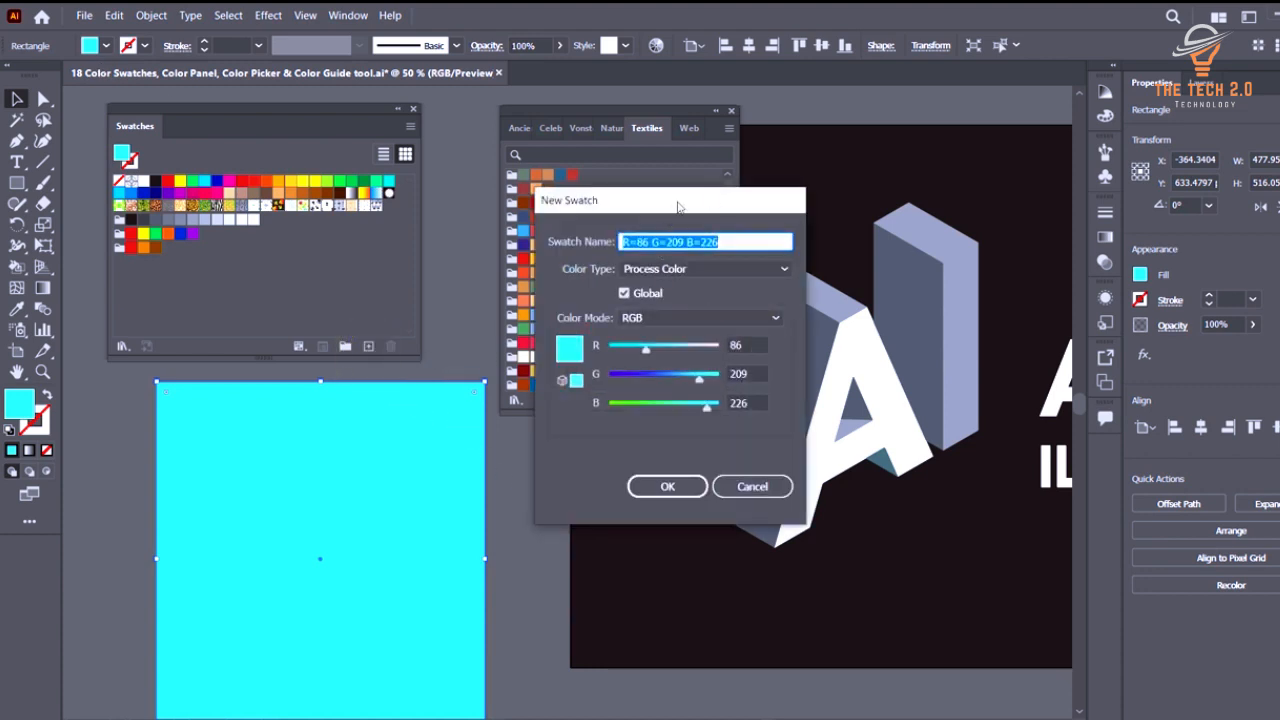
{"action": "left_click_drag", "start_coordinate": [678, 207], "coordinate": [764, 238]}
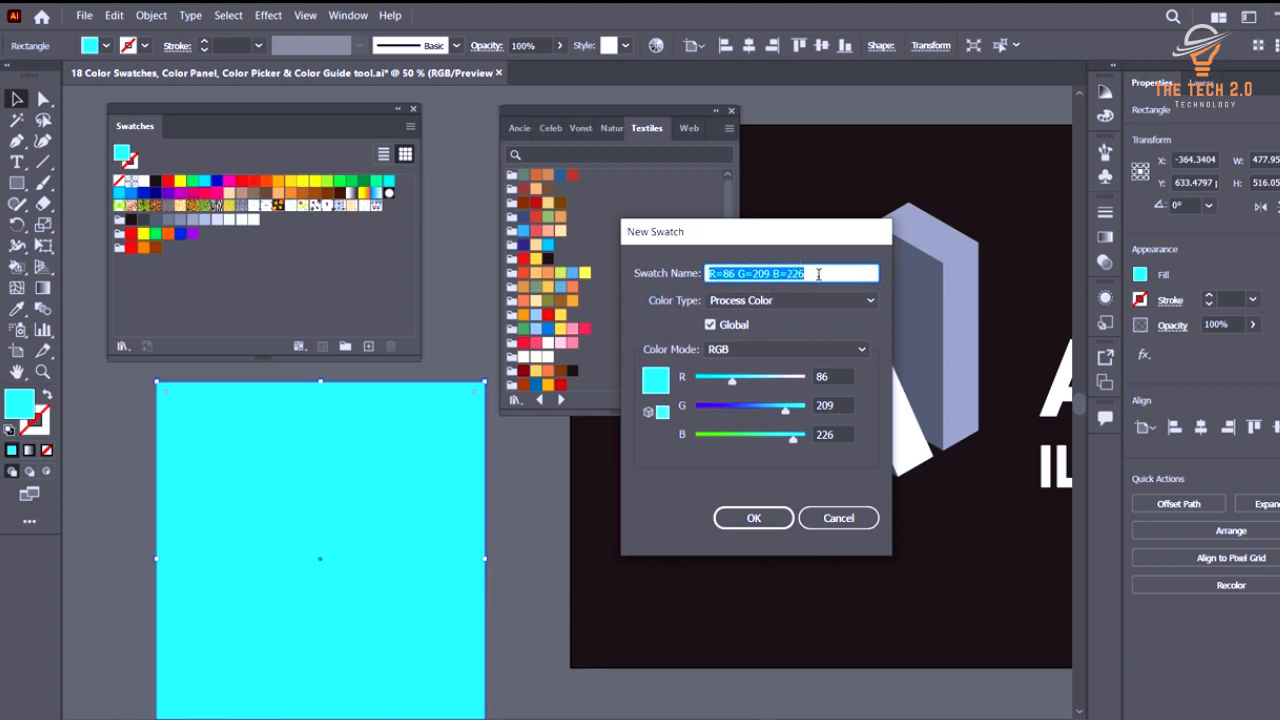
{"action": "left_click", "coordinate": [718, 275]}
{"action": "left_click", "coordinate": [717, 278]}
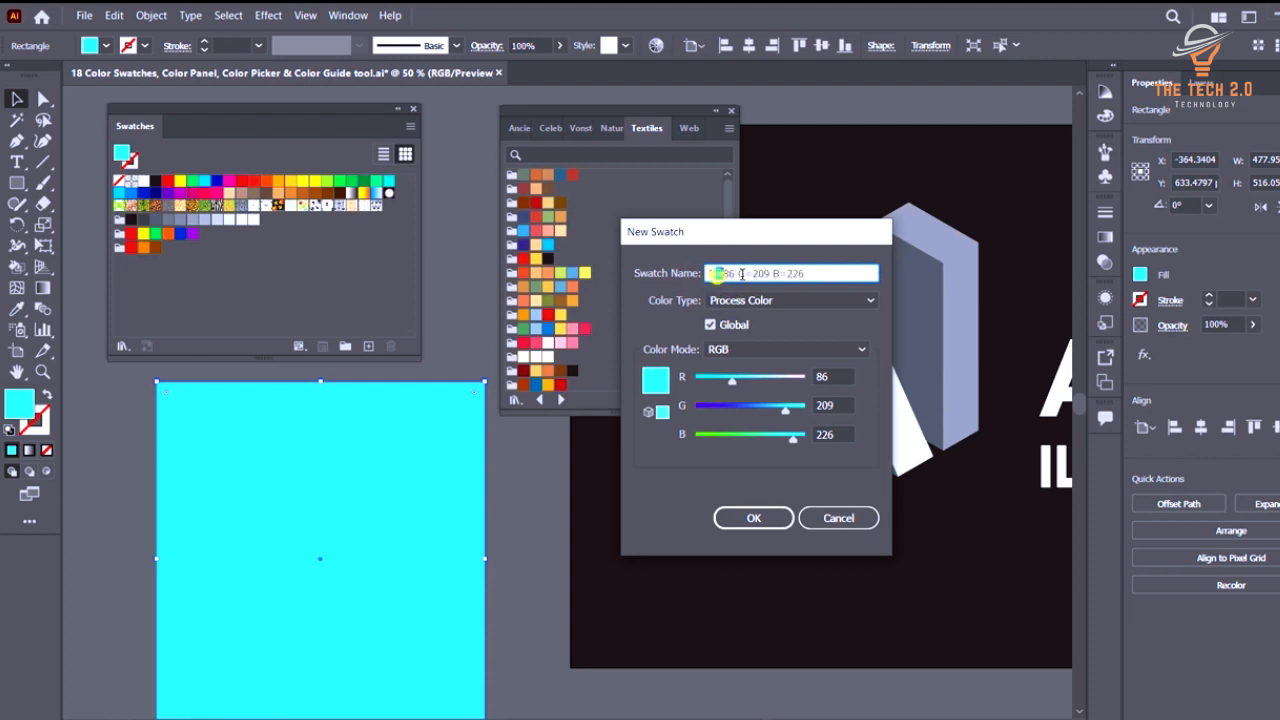
{"action": "double_click", "coordinate": [718, 277]}
{"action": "left_click", "coordinate": [730, 273]}
{"action": "left_click", "coordinate": [795, 300]}
{"action": "left_click", "coordinate": [795, 300]}
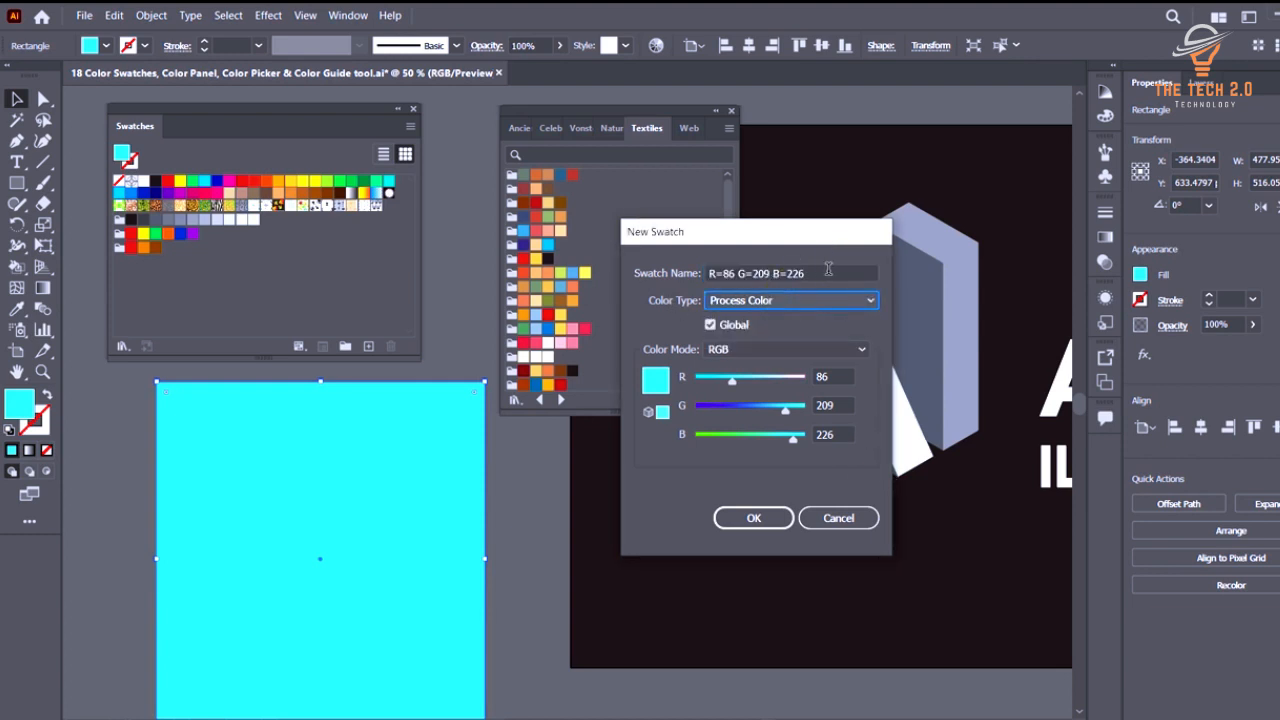
{"action": "left_click", "coordinate": [828, 270]}
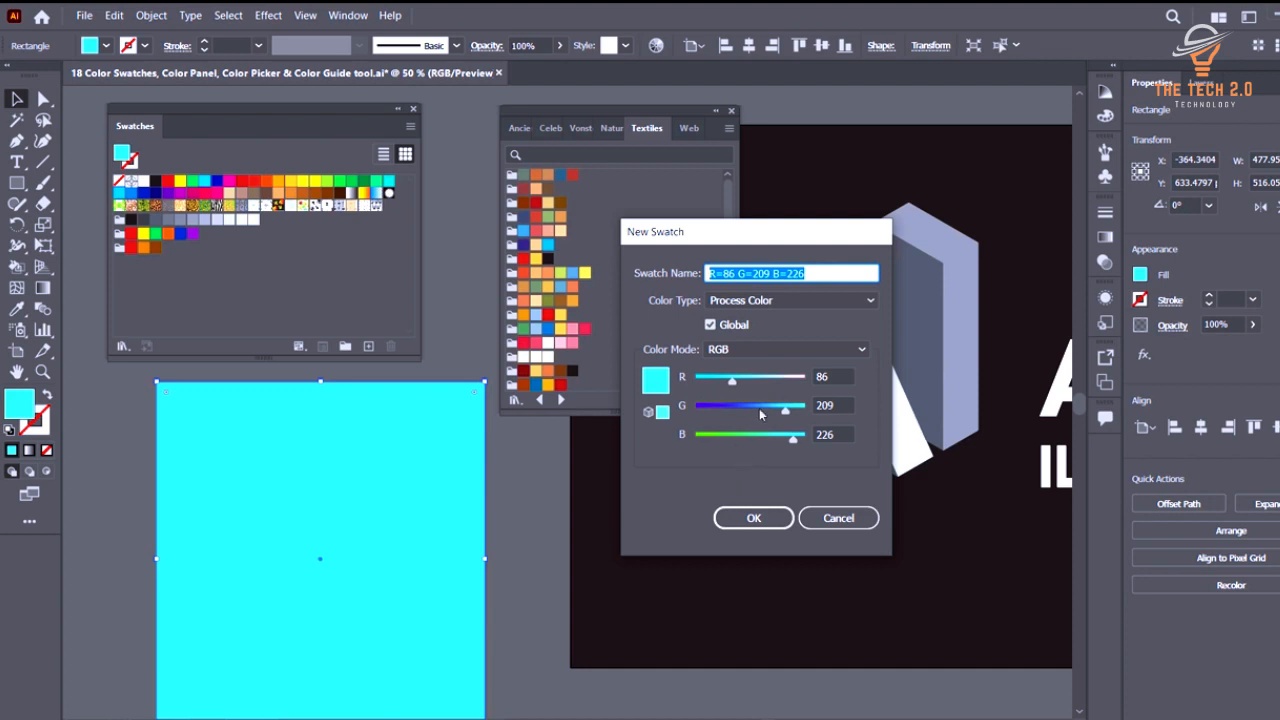
{"action": "left_click_drag", "start_coordinate": [732, 381], "coordinate": [761, 406]}
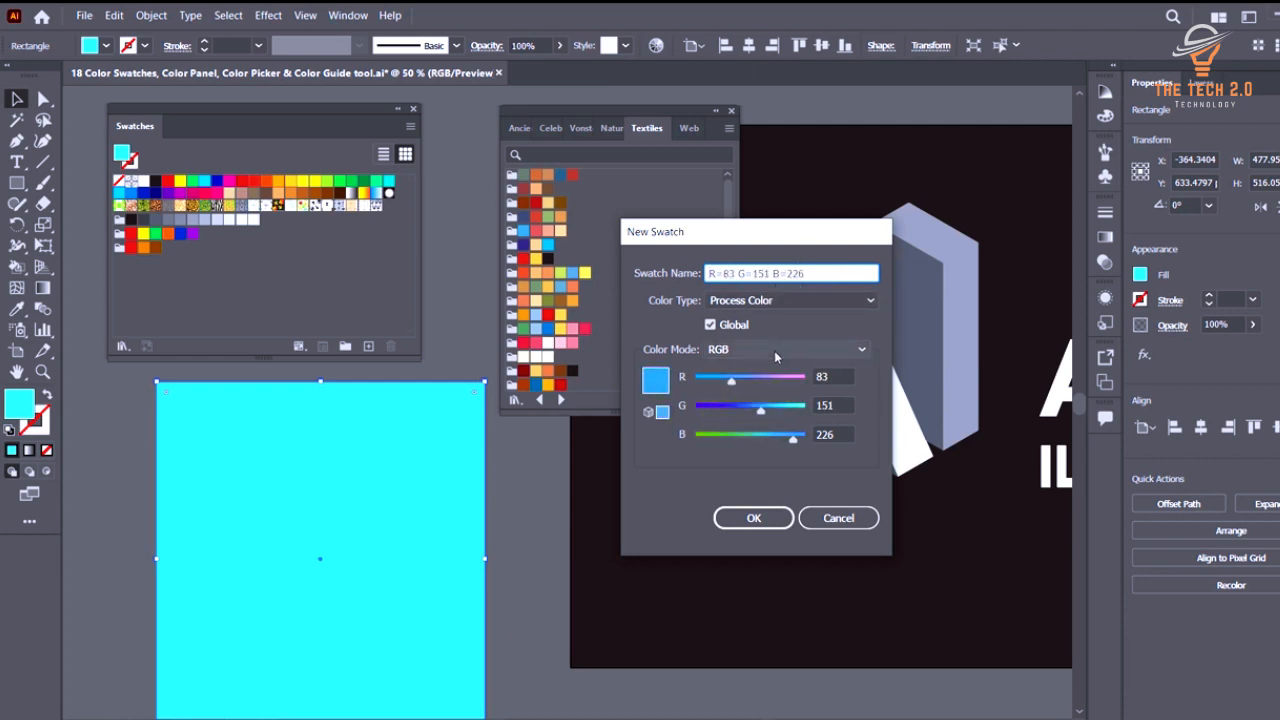
{"action": "left_click_drag", "start_coordinate": [784, 411], "coordinate": [698, 411]}
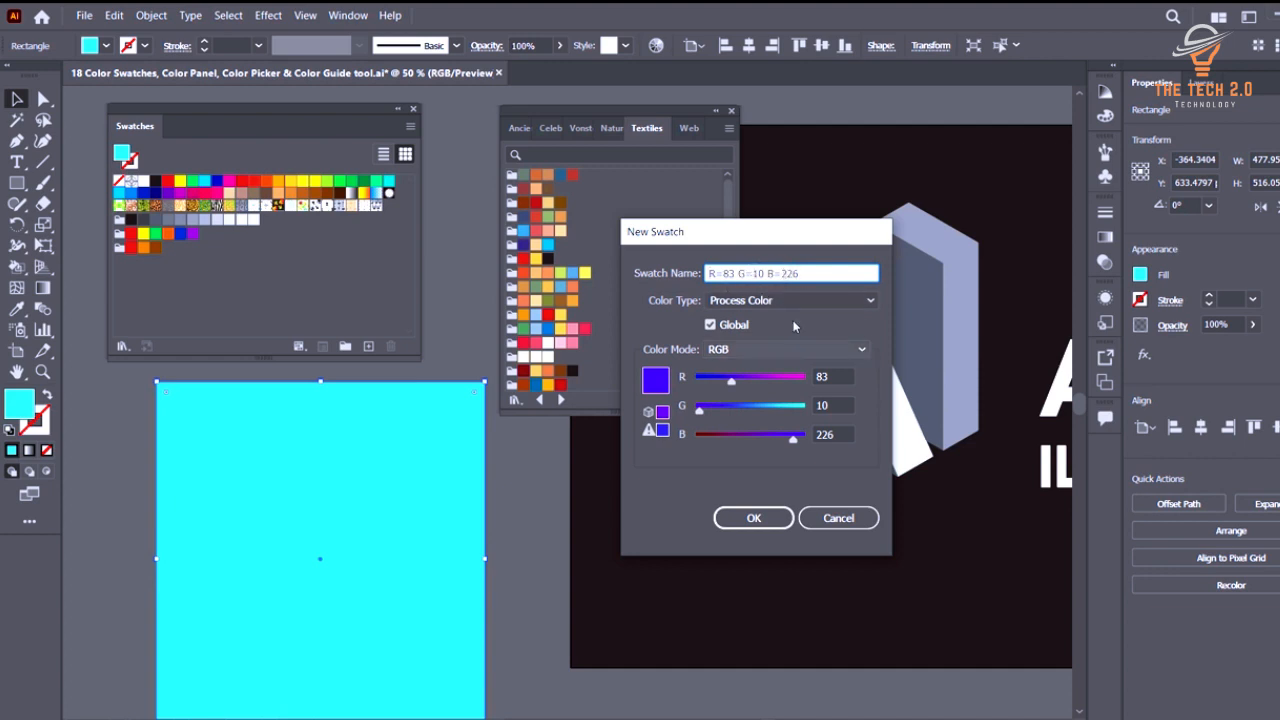
Switch the new swatch's color mode through Grayscale, HSB, CMYK, Lab and Web Safe RGB, ending back on RGB.
{"action": "left_click", "coordinate": [802, 349]}
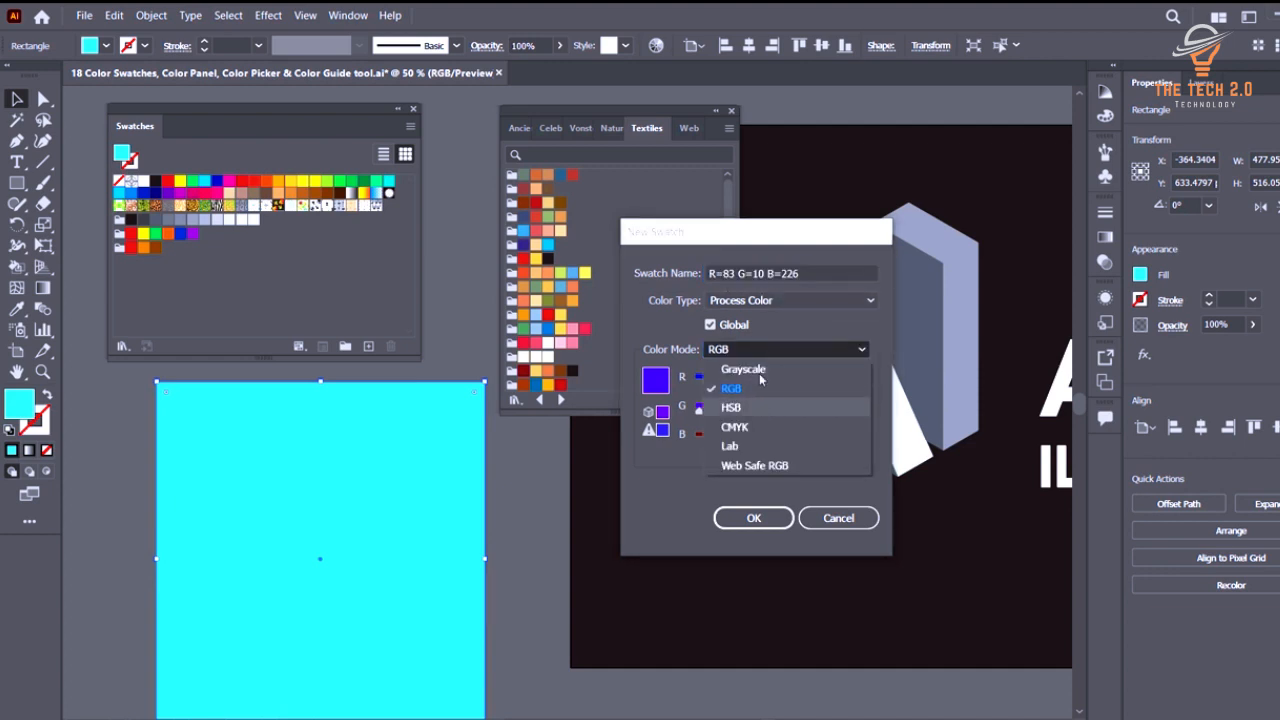
{"action": "left_click", "coordinate": [768, 348]}
{"action": "left_click", "coordinate": [766, 350]}
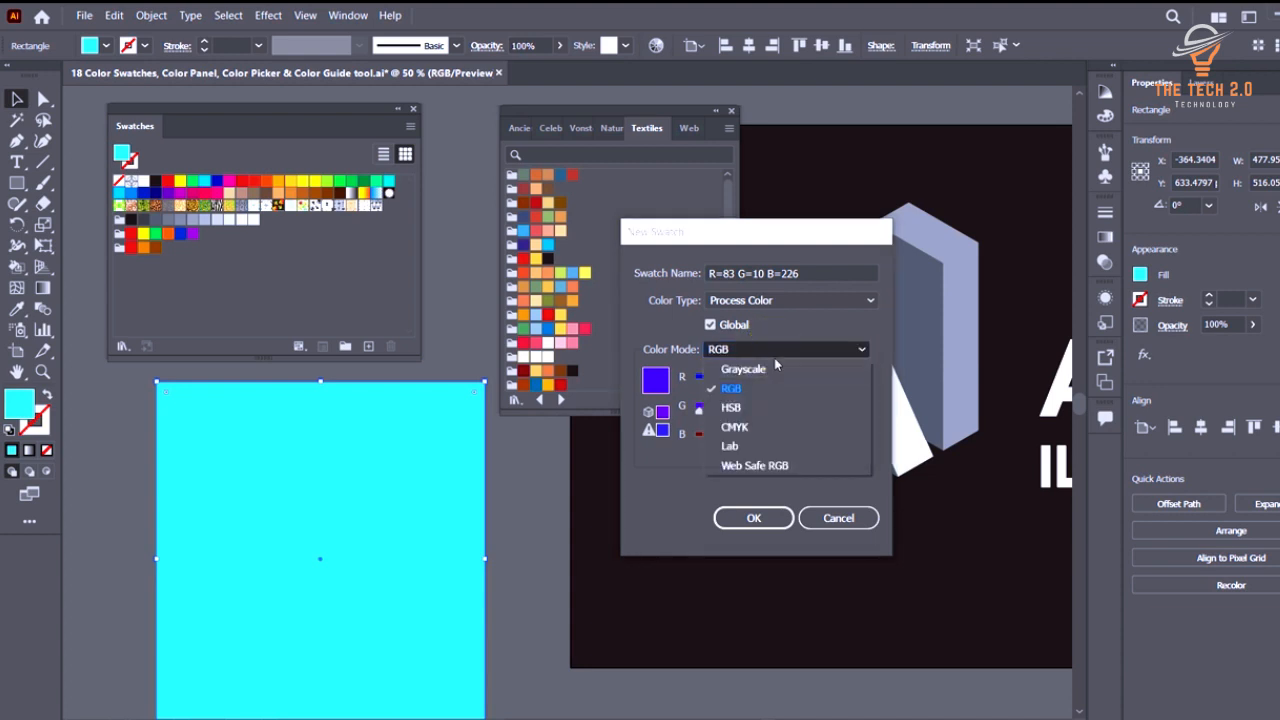
{"action": "left_click", "coordinate": [781, 349]}
{"action": "left_click", "coordinate": [781, 349]}
{"action": "left_click", "coordinate": [777, 369]}
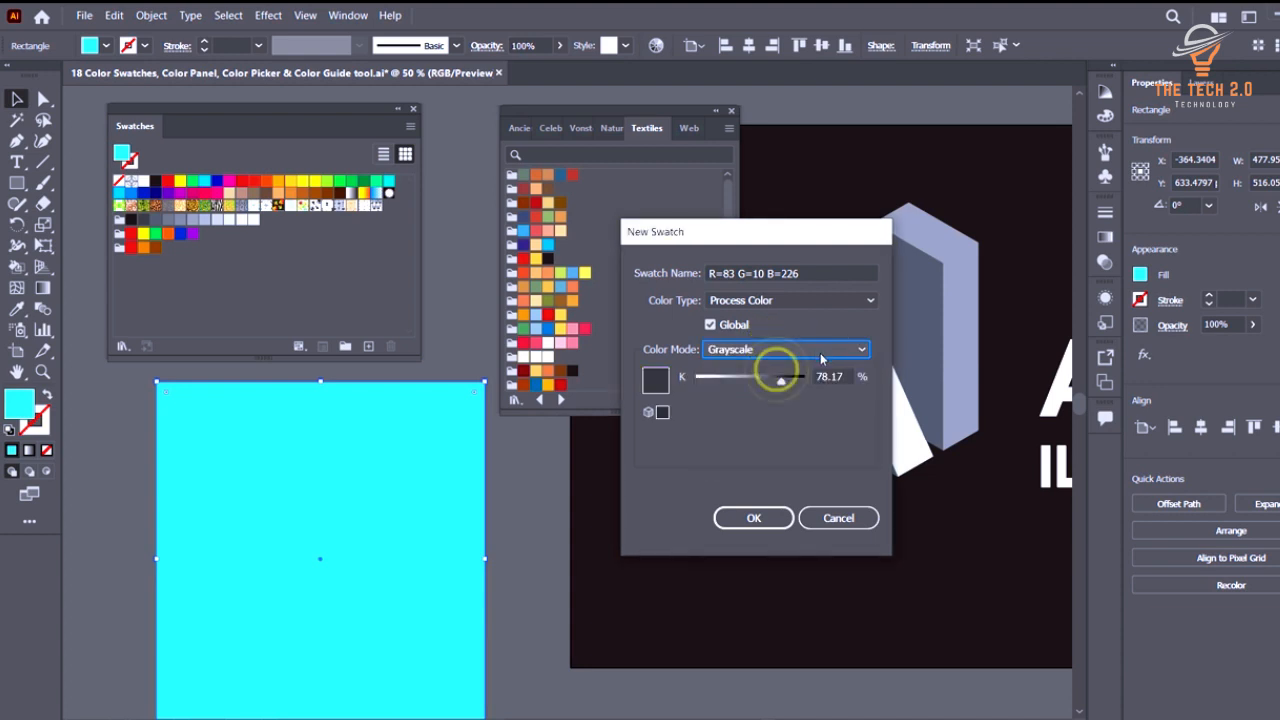
{"action": "left_click", "coordinate": [819, 350]}
{"action": "left_click", "coordinate": [786, 407]}
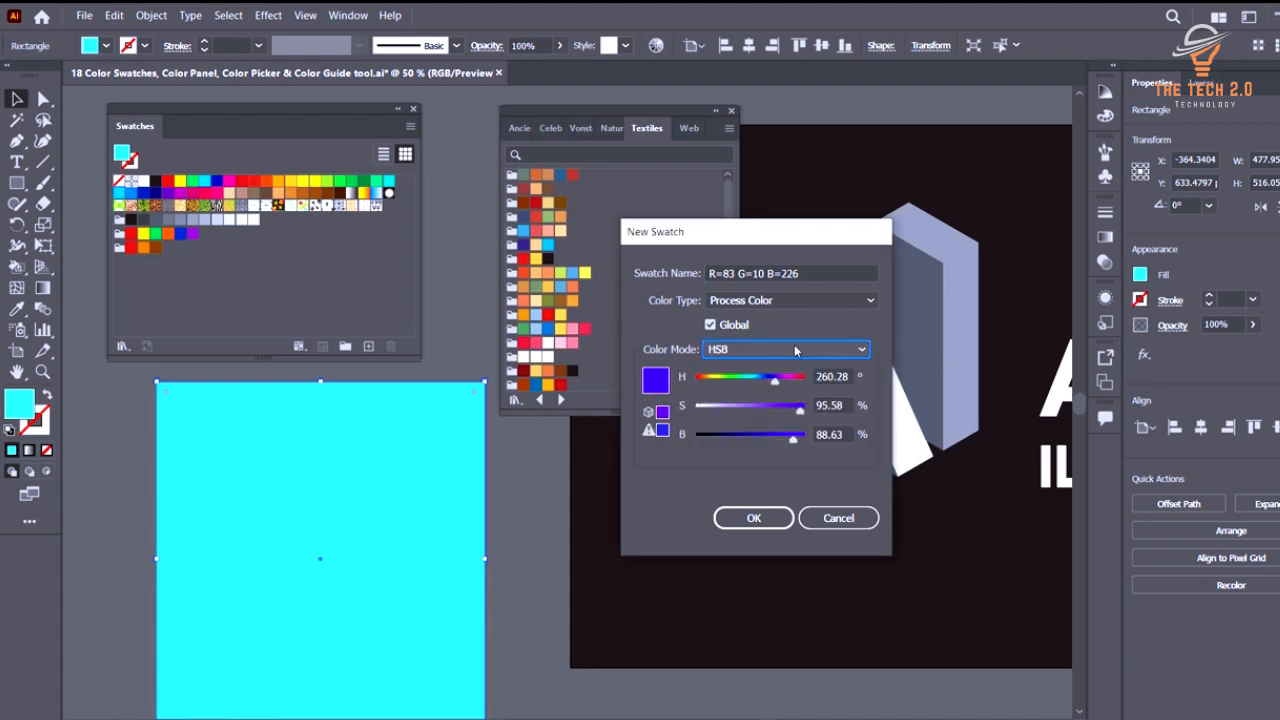
{"action": "left_click", "coordinate": [794, 352]}
{"action": "left_click", "coordinate": [753, 432]}
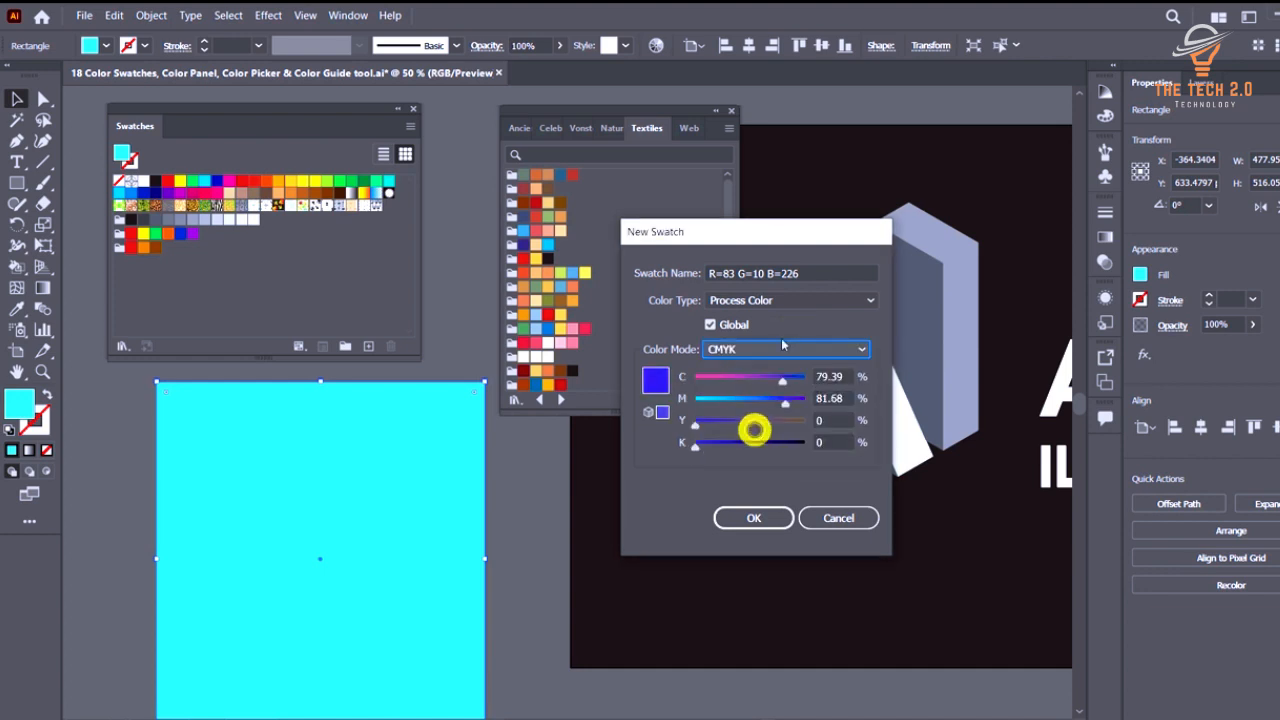
{"action": "left_click", "coordinate": [781, 349]}
{"action": "left_click", "coordinate": [757, 446]}
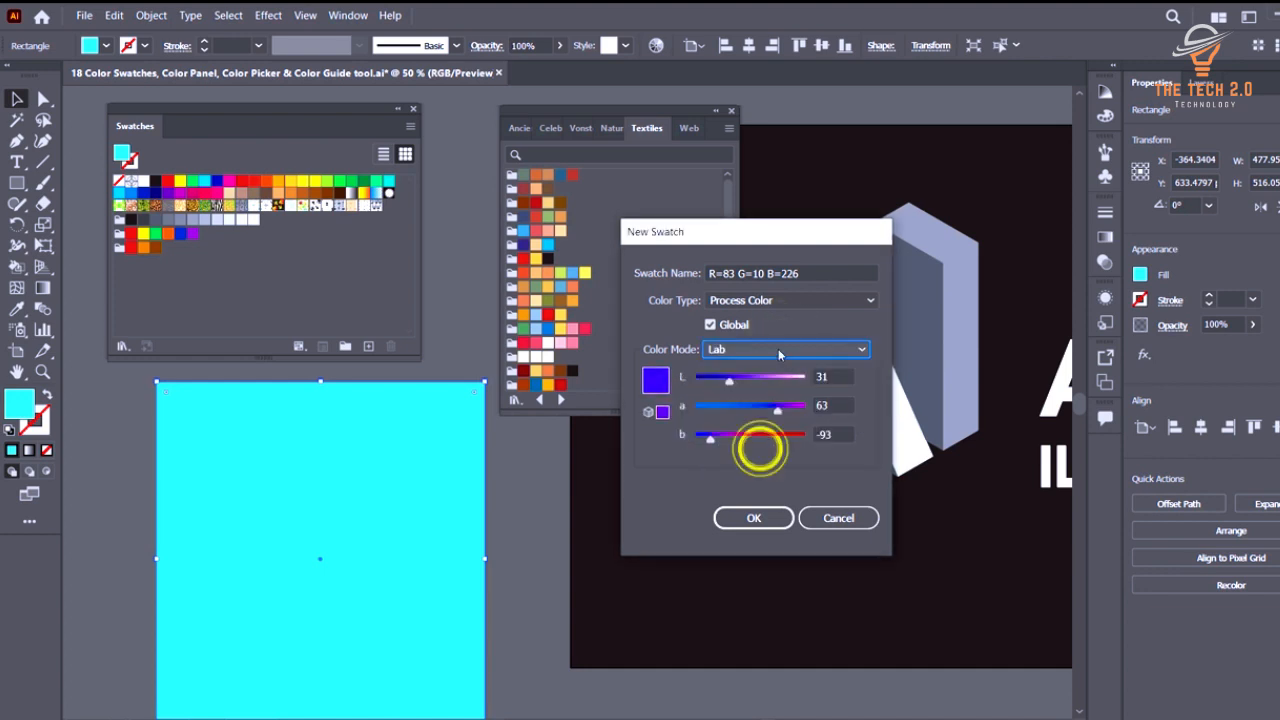
{"action": "left_click", "coordinate": [778, 349]}
{"action": "left_click", "coordinate": [768, 465]}
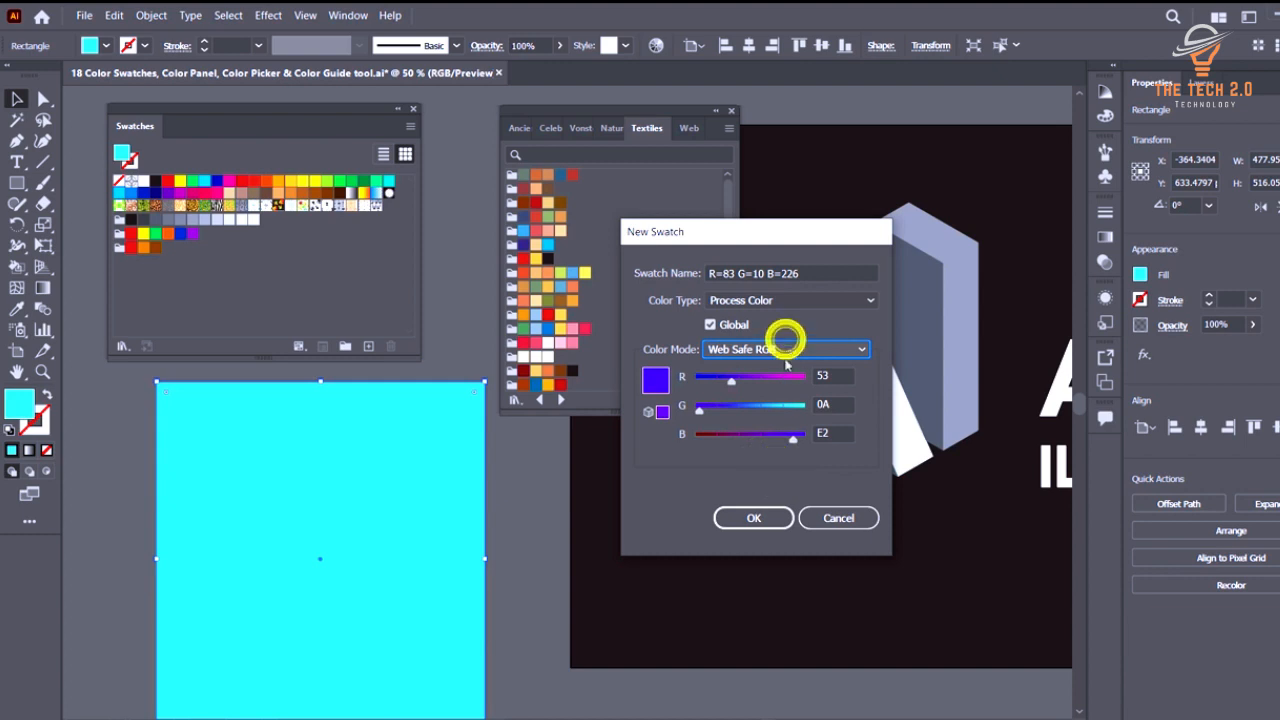
{"action": "left_click", "coordinate": [784, 347]}
{"action": "left_click", "coordinate": [773, 381]}
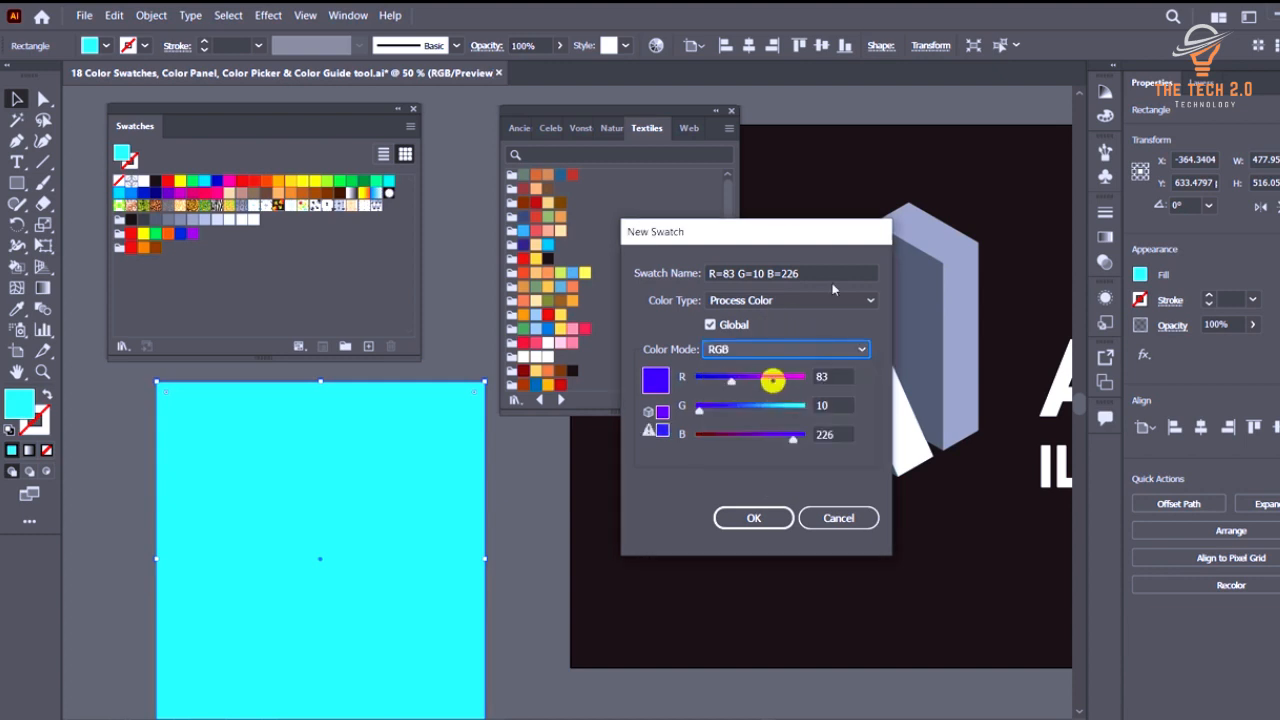
Adjust the swatch color to R 144, G 38, B 226, name it "New Swatch" and save it.
{"action": "left_click_drag", "start_coordinate": [830, 235], "coordinate": [870, 201]}
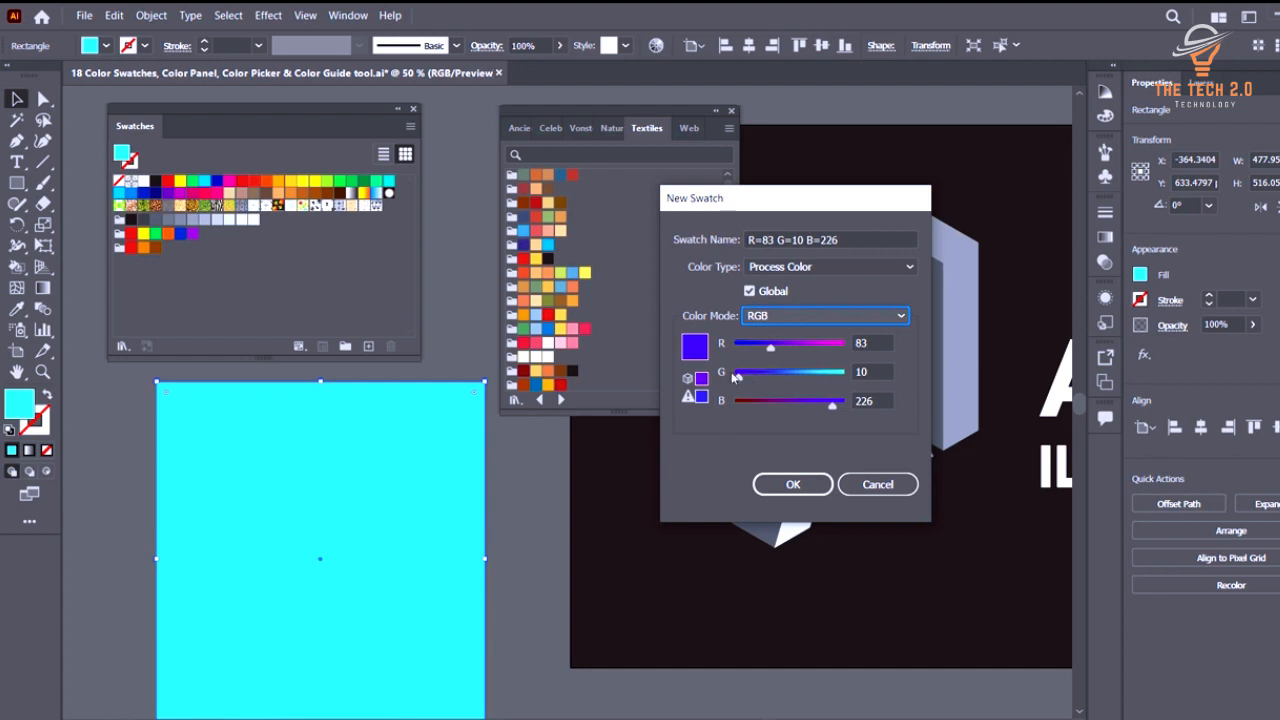
{"action": "left_click_drag", "start_coordinate": [765, 350], "coordinate": [797, 345]}
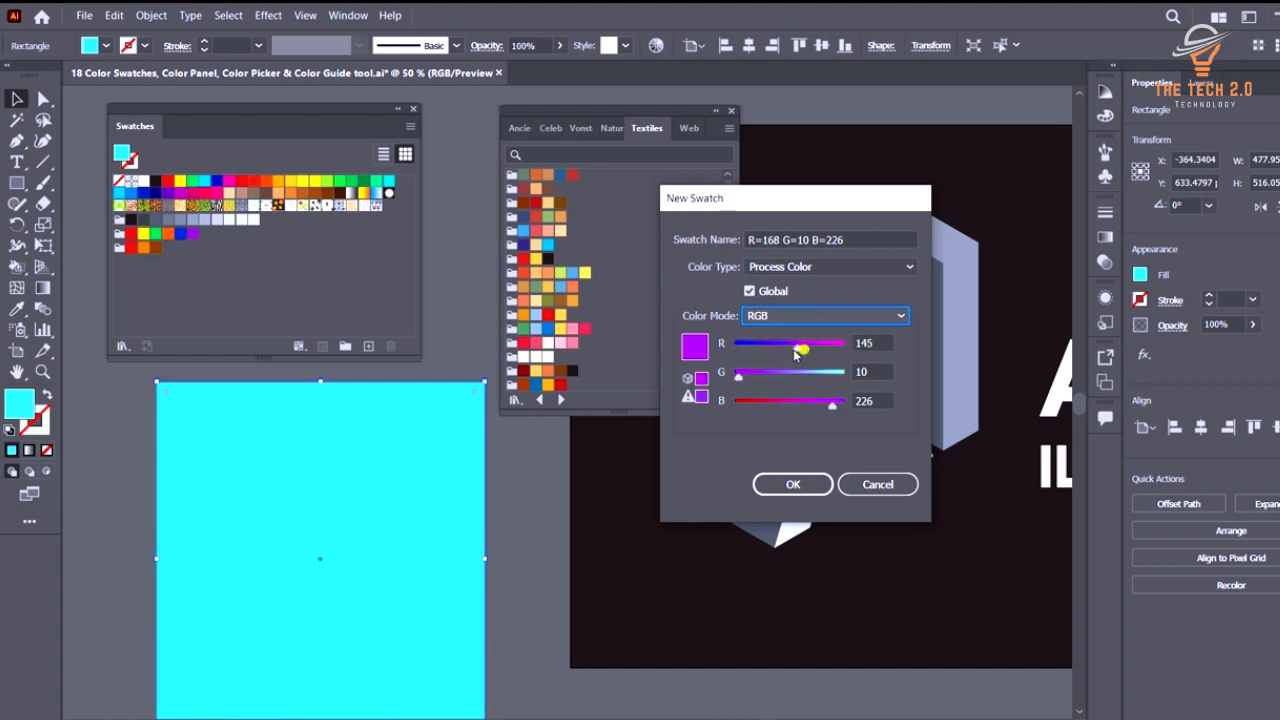
{"action": "left_click_drag", "start_coordinate": [739, 376], "coordinate": [752, 378]}
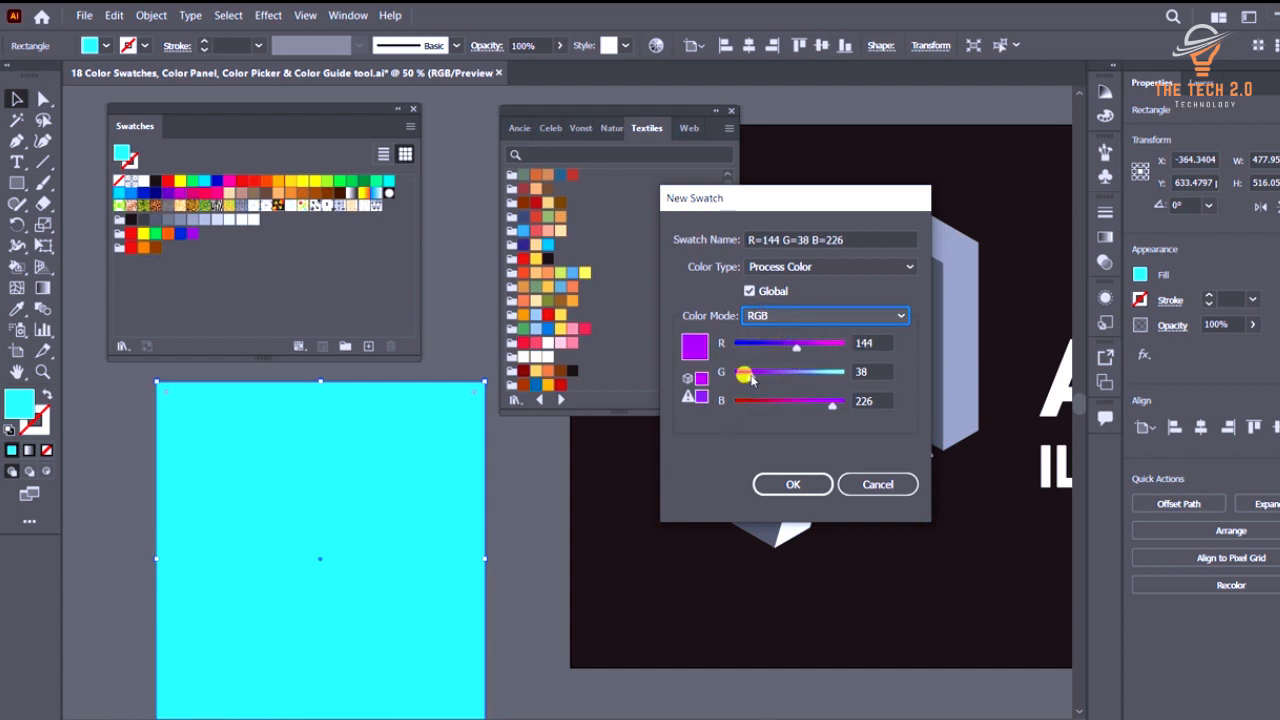
{"action": "left_click", "coordinate": [848, 240]}
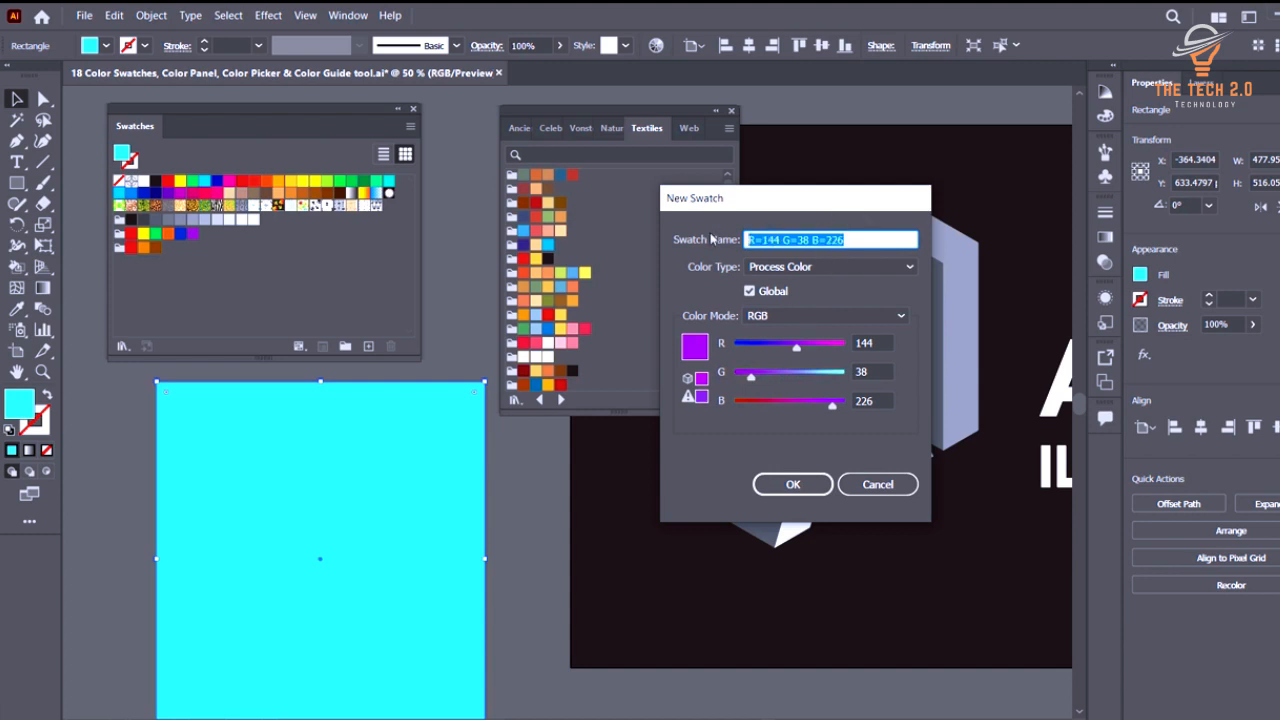
{"action": "type", "text": "New Swatch"}
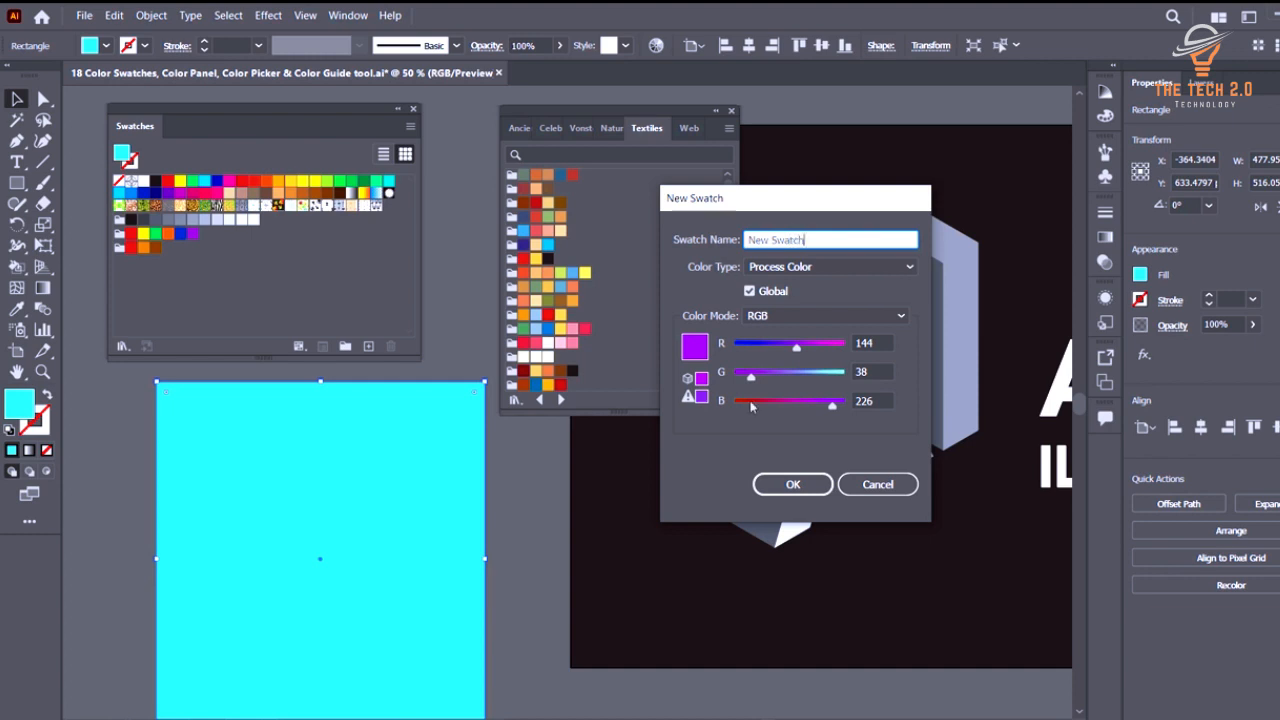
{"action": "left_click", "coordinate": [789, 481]}
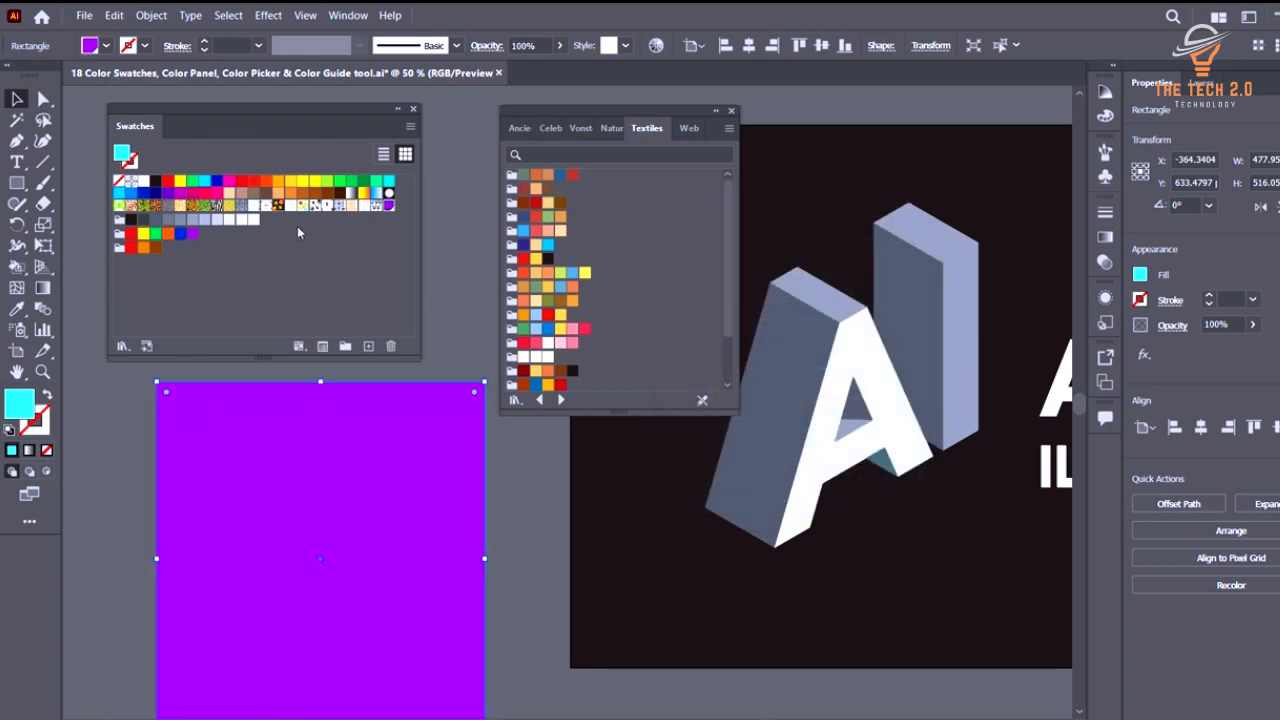
Select the saved purple swatch as the rectangle's fill, and widen and reposition the Swatches panel slightly.
{"action": "left_click", "coordinate": [388, 206]}
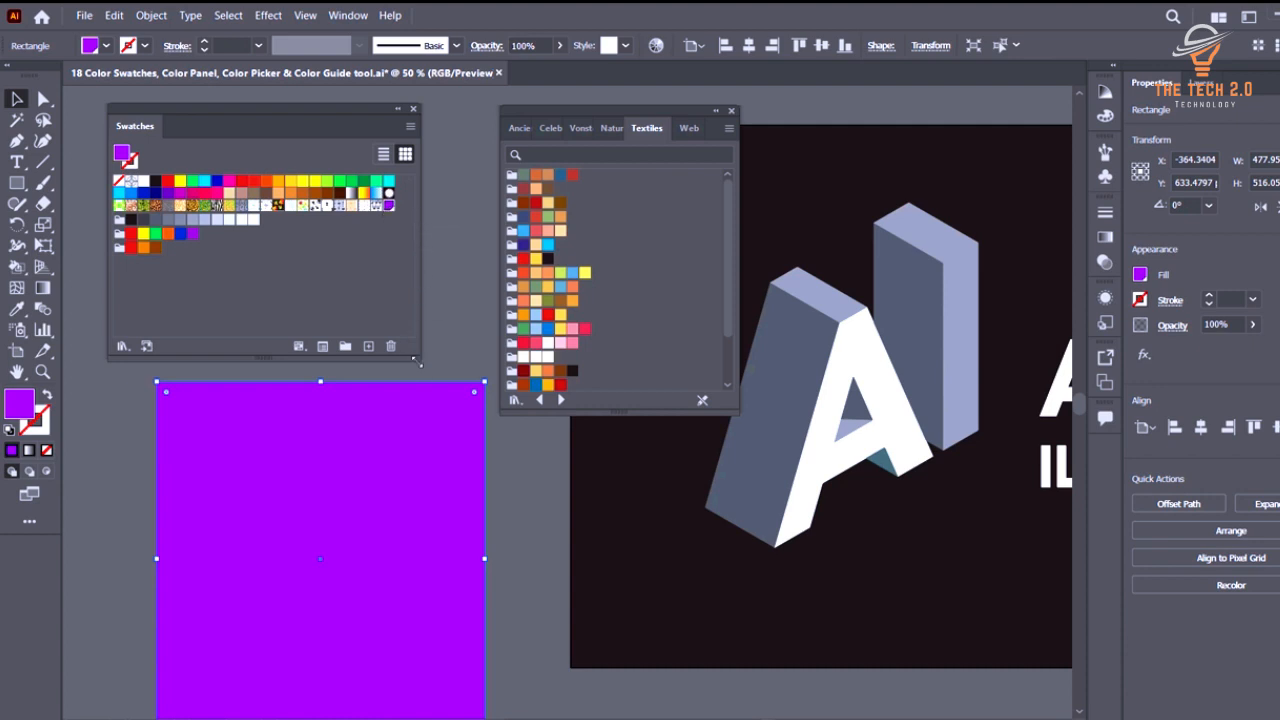
{"action": "left_click_drag", "start_coordinate": [418, 362], "coordinate": [441, 345]}
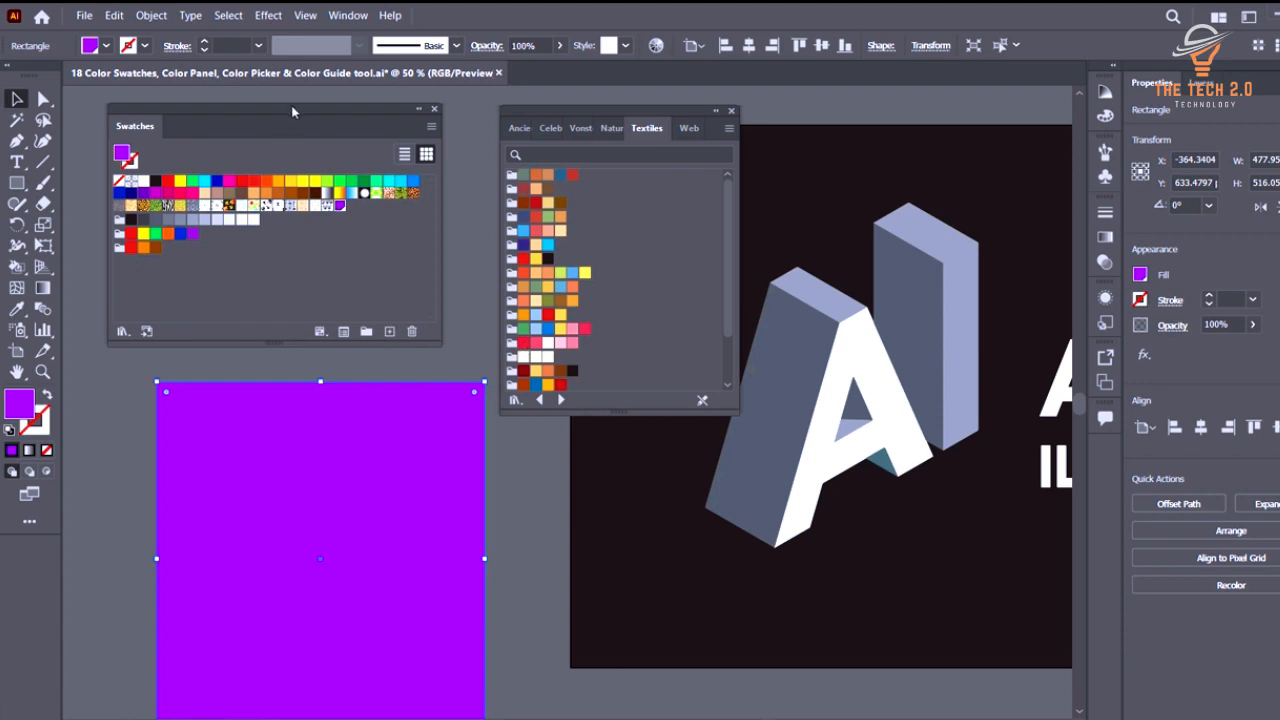
{"action": "left_click_drag", "start_coordinate": [292, 106], "coordinate": [302, 106]}
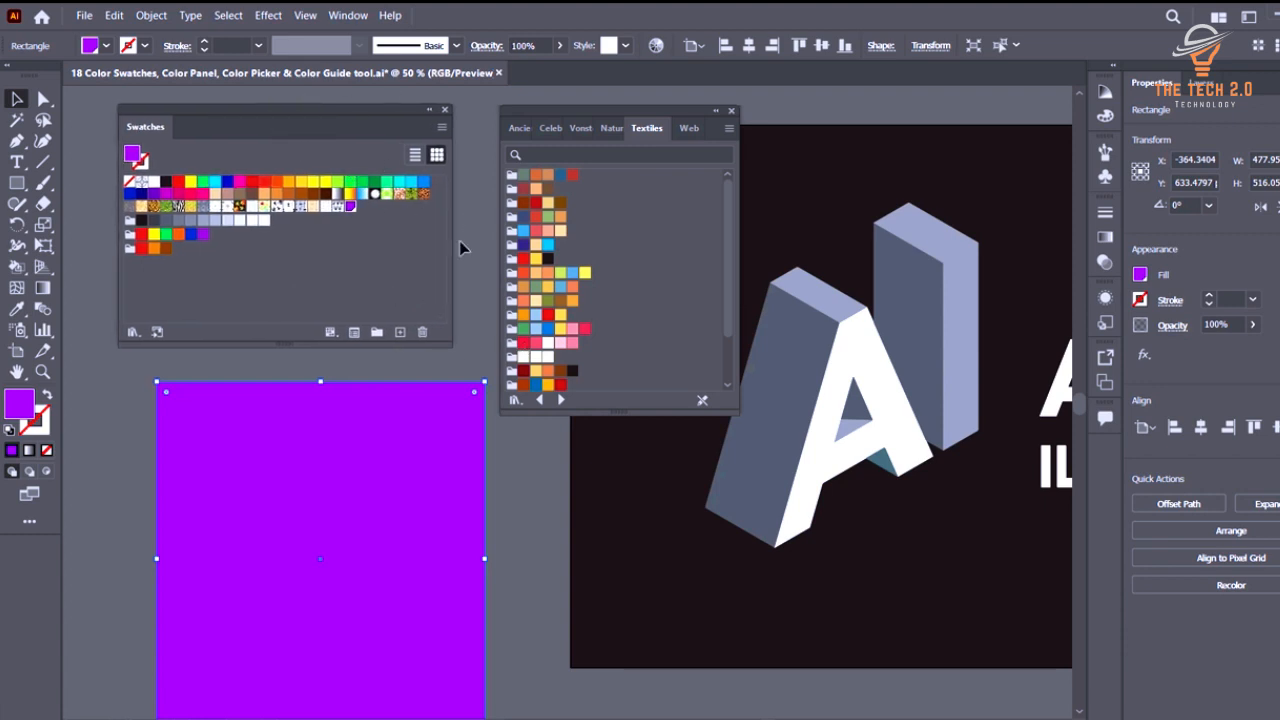
Add five consecutive color groups from the Textiles library to the Swatches panel, from the salmon-and-brown group to the white group.
{"action": "left_click_drag", "start_coordinate": [727, 186], "coordinate": [726, 210]}
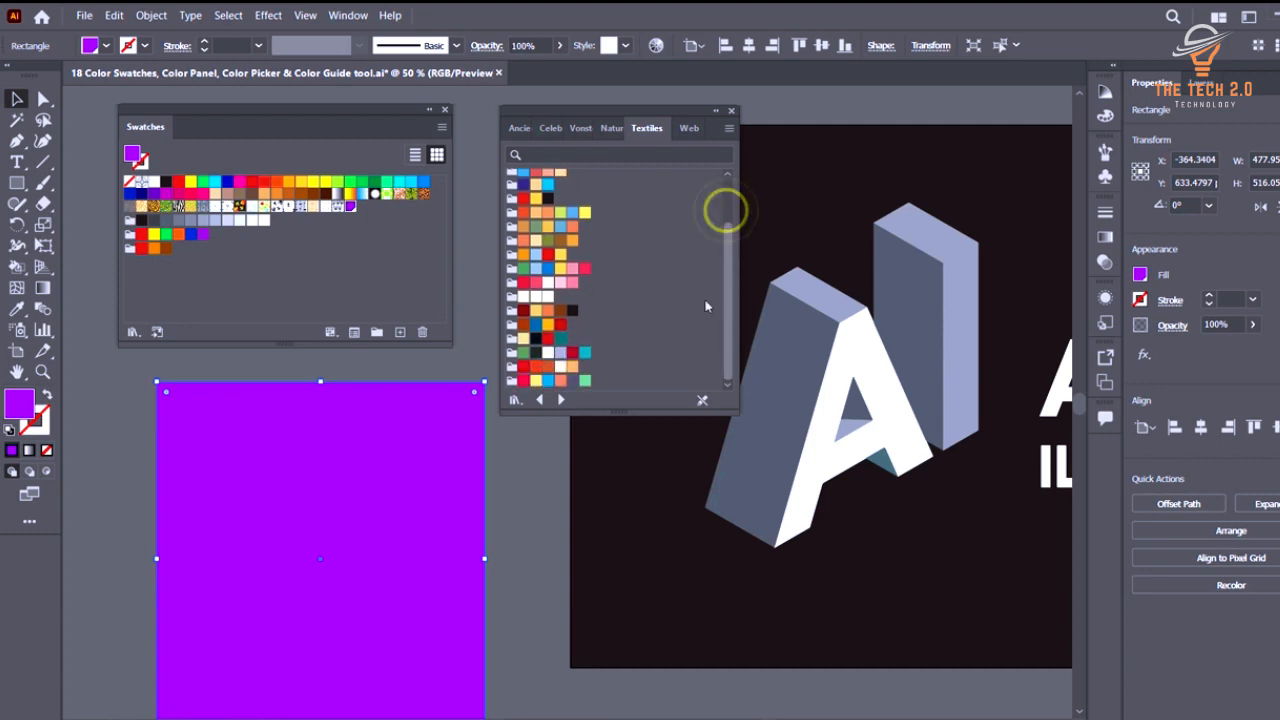
{"action": "left_click", "coordinate": [512, 242]}
{"action": "left_click", "coordinate": [512, 255]}
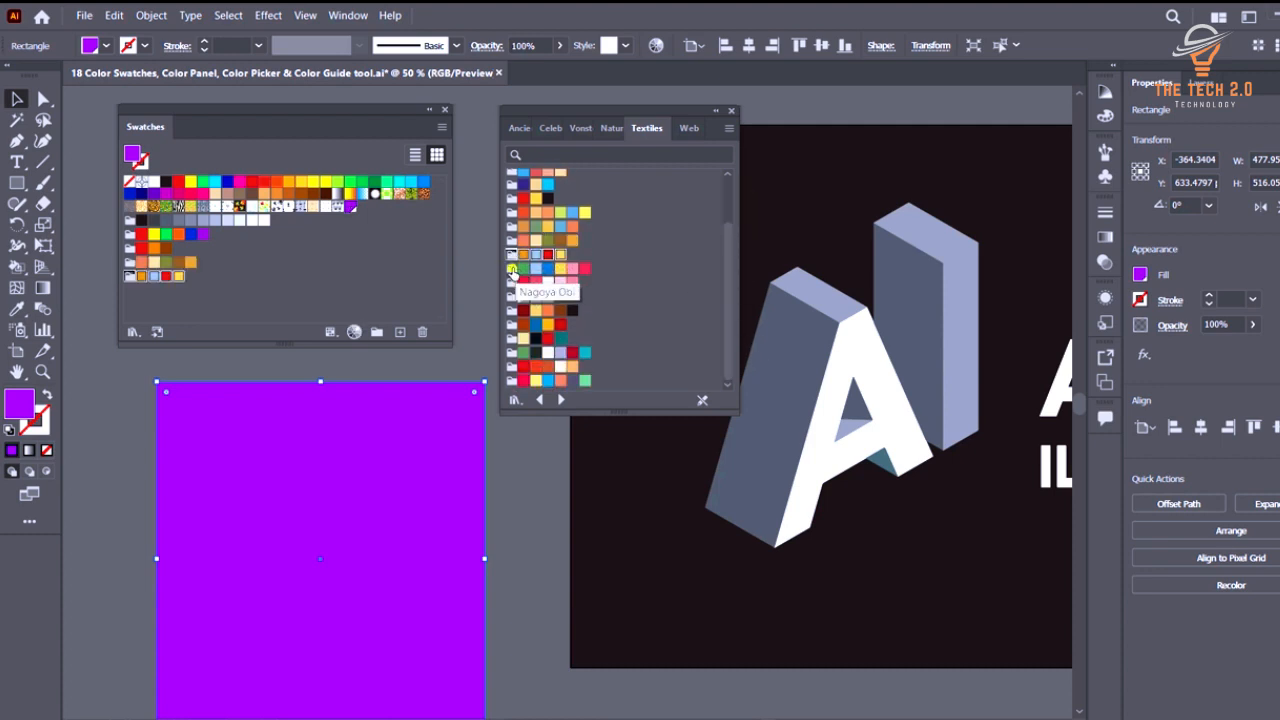
{"action": "left_click", "coordinate": [512, 269]}
{"action": "left_click", "coordinate": [512, 283]}
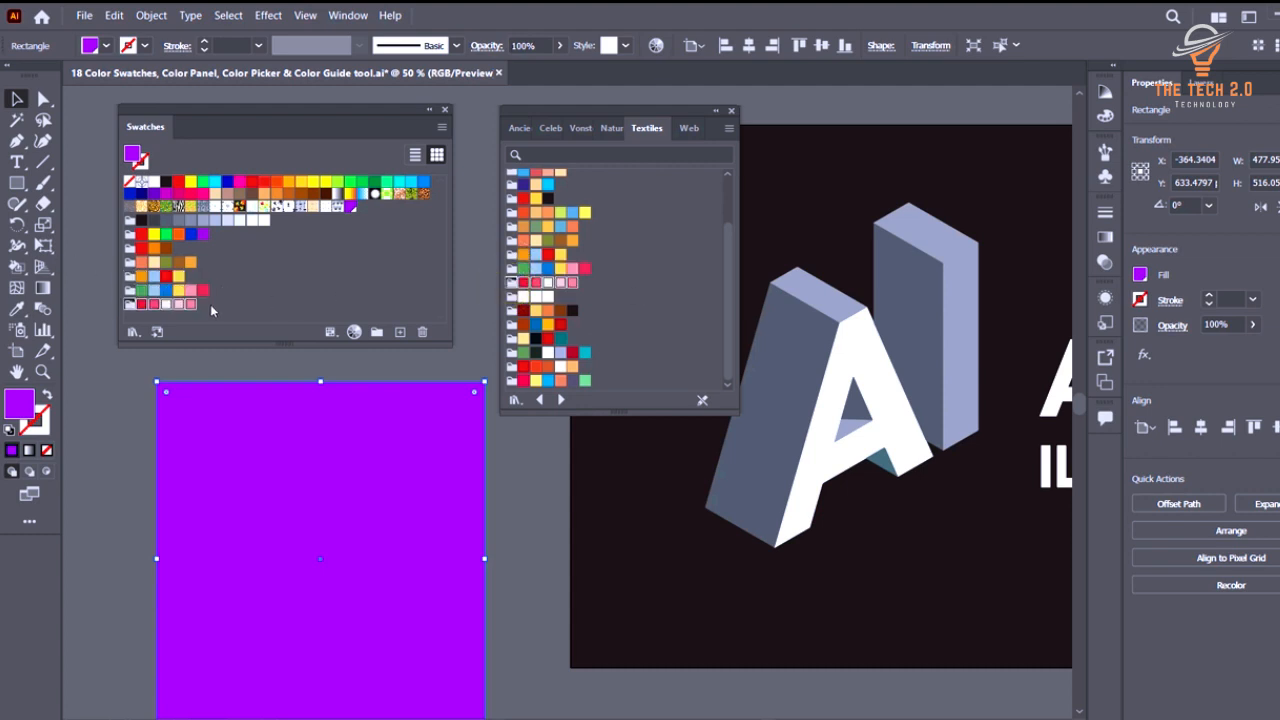
{"action": "left_click", "coordinate": [513, 298]}
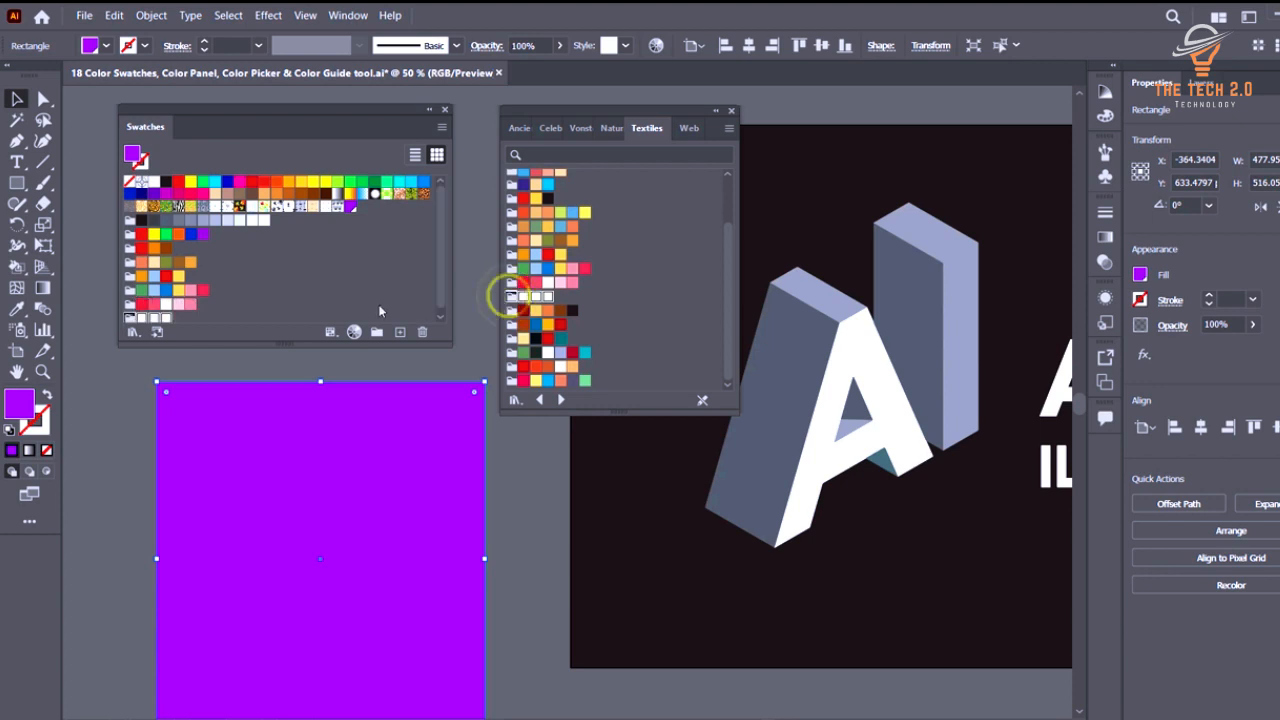
Fill the rectangle with the light orange swatch ending the salmon-and-brown group, and shorten and reposition the Swatches panel.
{"action": "left_click", "coordinate": [141, 272]}
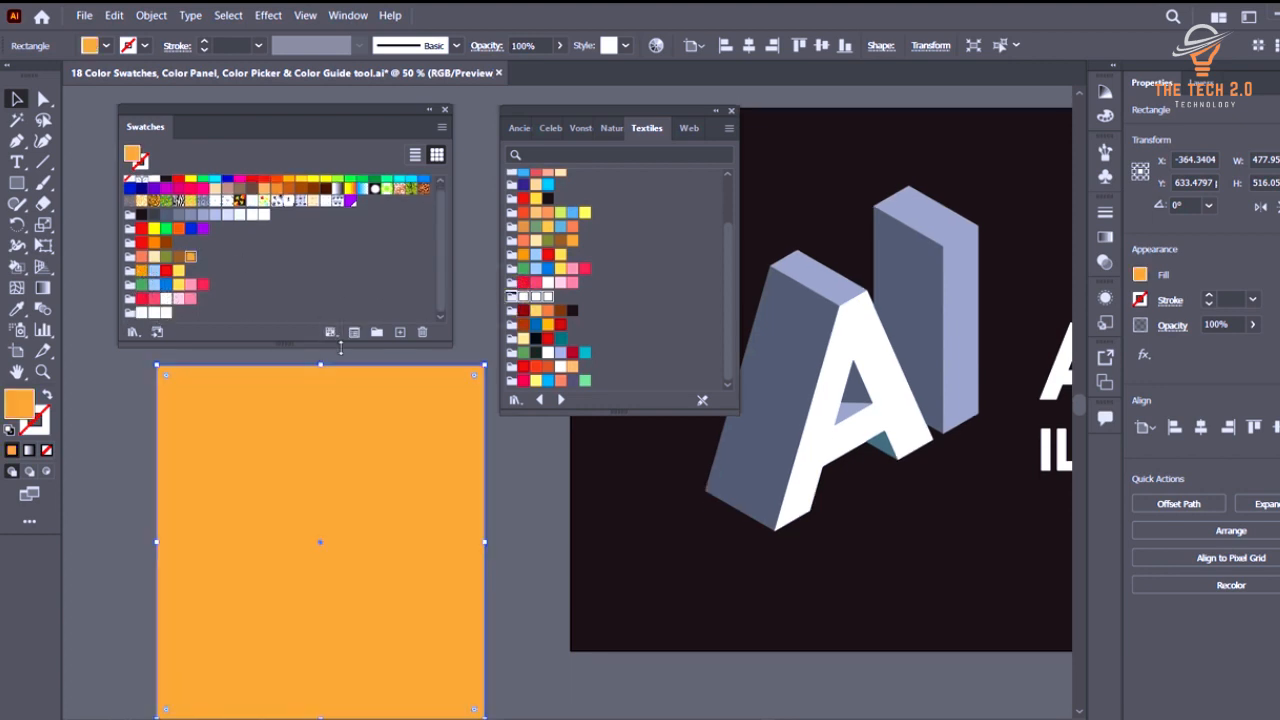
{"action": "left_click_drag", "start_coordinate": [336, 345], "coordinate": [358, 296]}
{"action": "left_click_drag", "start_coordinate": [322, 103], "coordinate": [338, 110]}
{"action": "left_click_drag", "start_coordinate": [410, 298], "coordinate": [415, 320]}
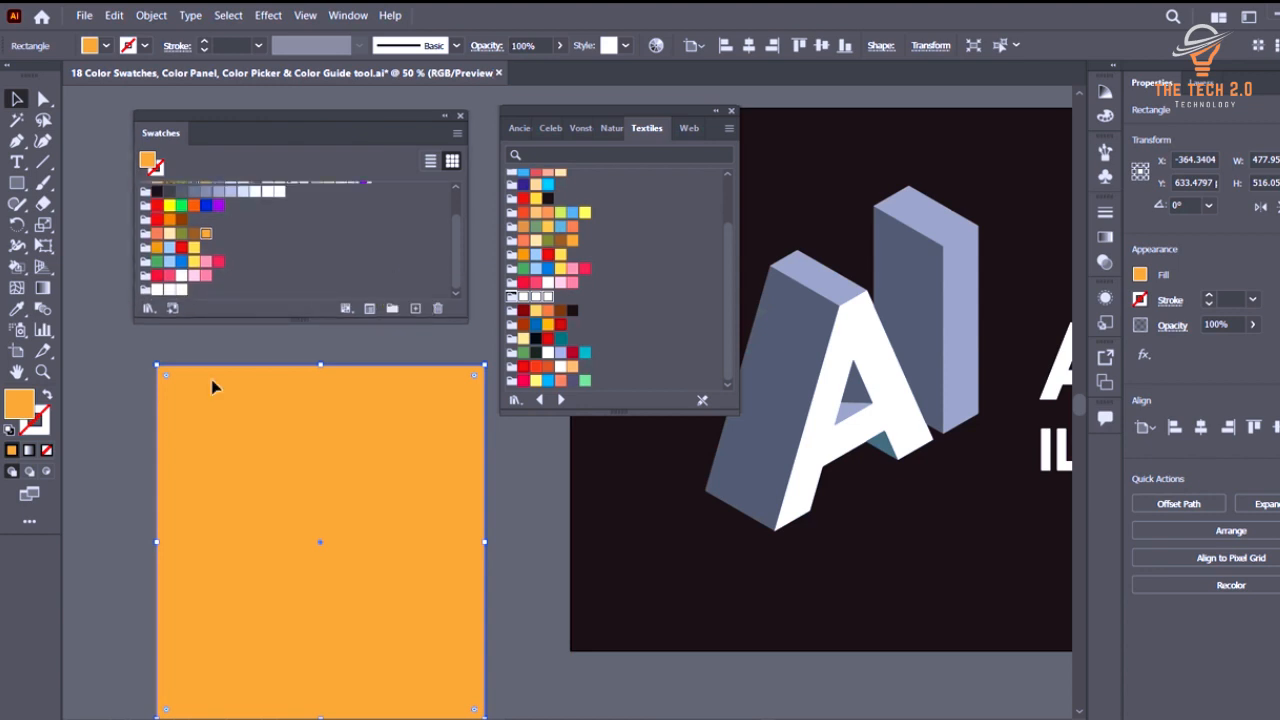
{"action": "double_click", "coordinate": [24, 403]}
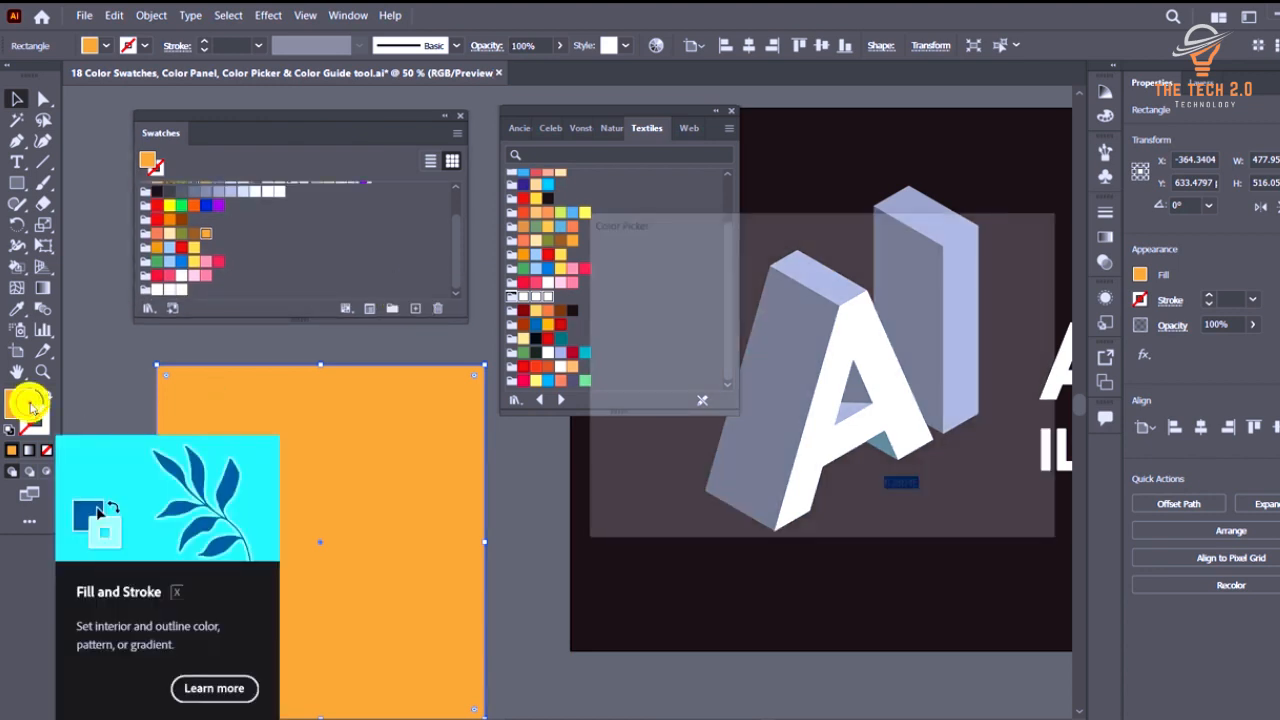
{"action": "left_click_drag", "start_coordinate": [798, 226], "coordinate": [764, 226]}
{"action": "left_click", "coordinate": [976, 303]}
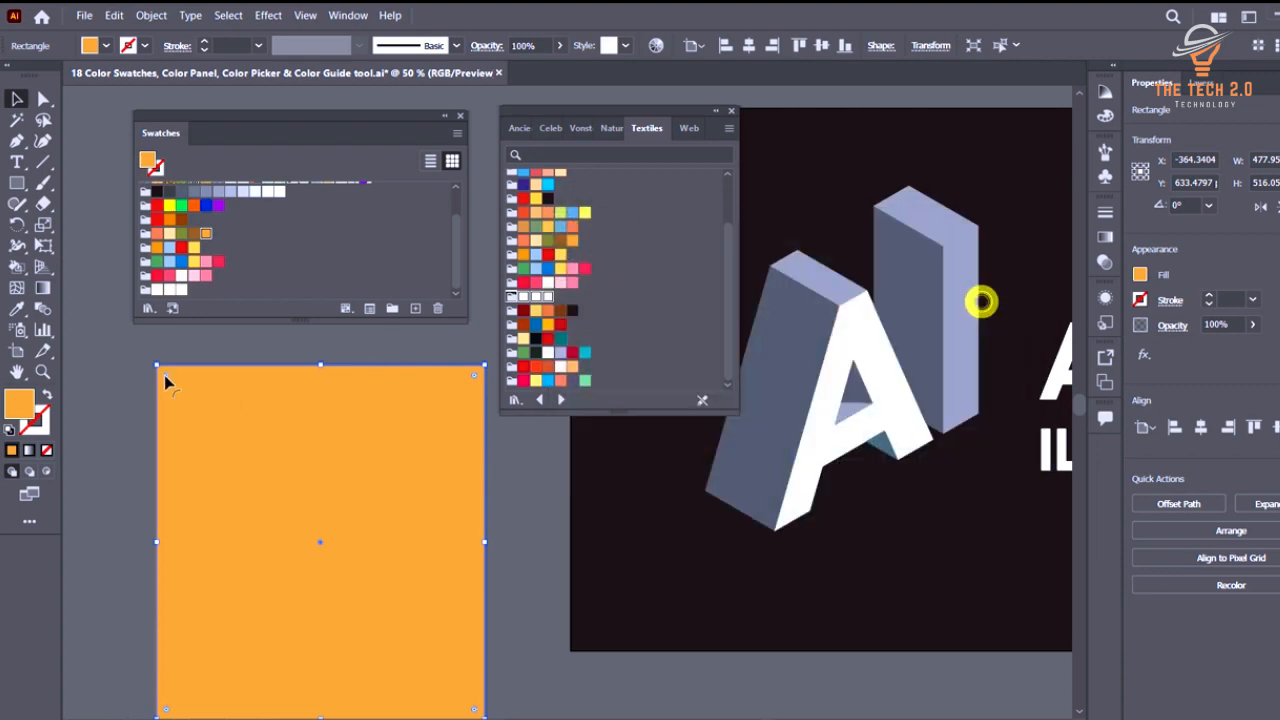
{"action": "double_click", "coordinate": [18, 405]}
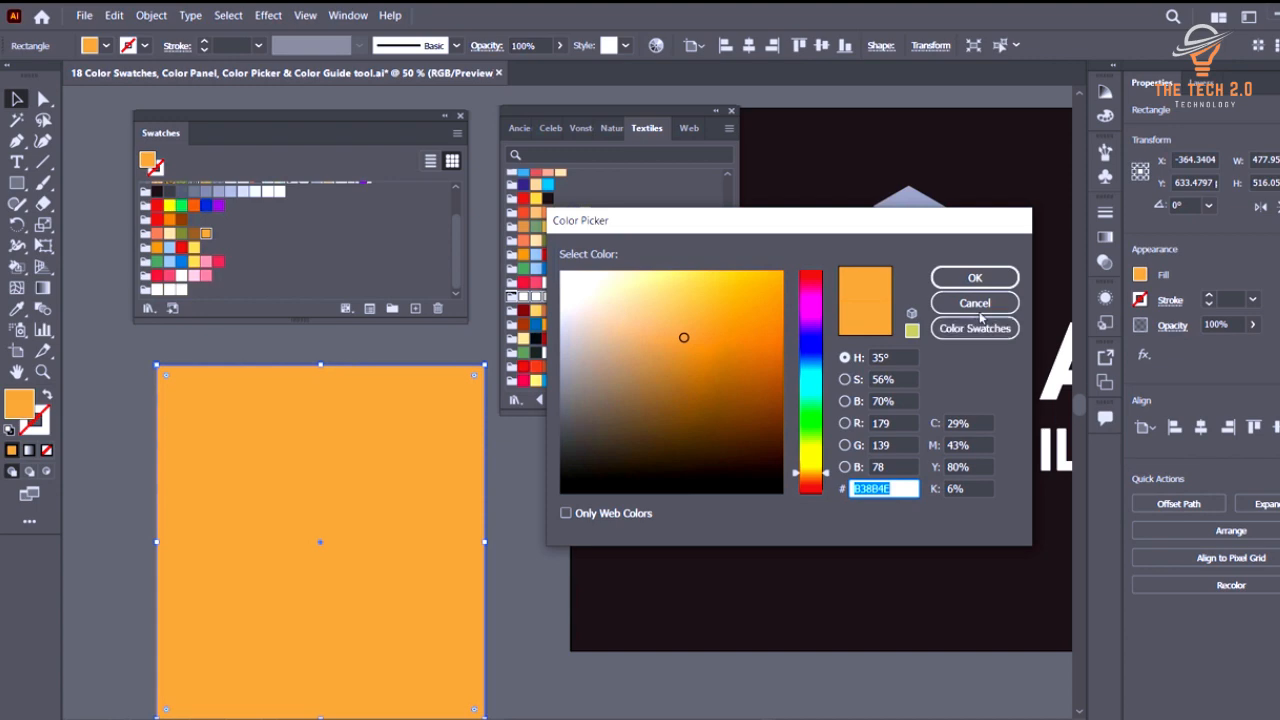
{"action": "left_click", "coordinate": [978, 304]}
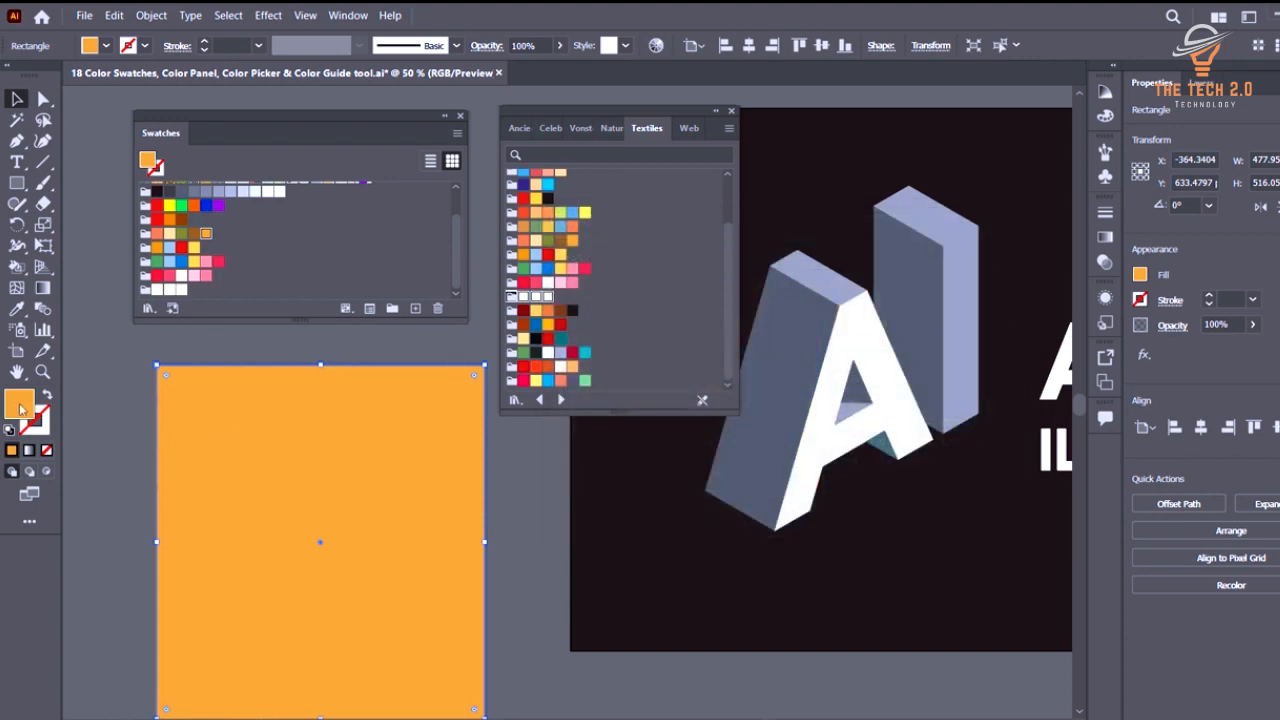
Bring up the Color Picker for the rectangle's fill, try the bright cyan 54EAEA, and restore the original orange.
{"action": "double_click", "coordinate": [20, 407]}
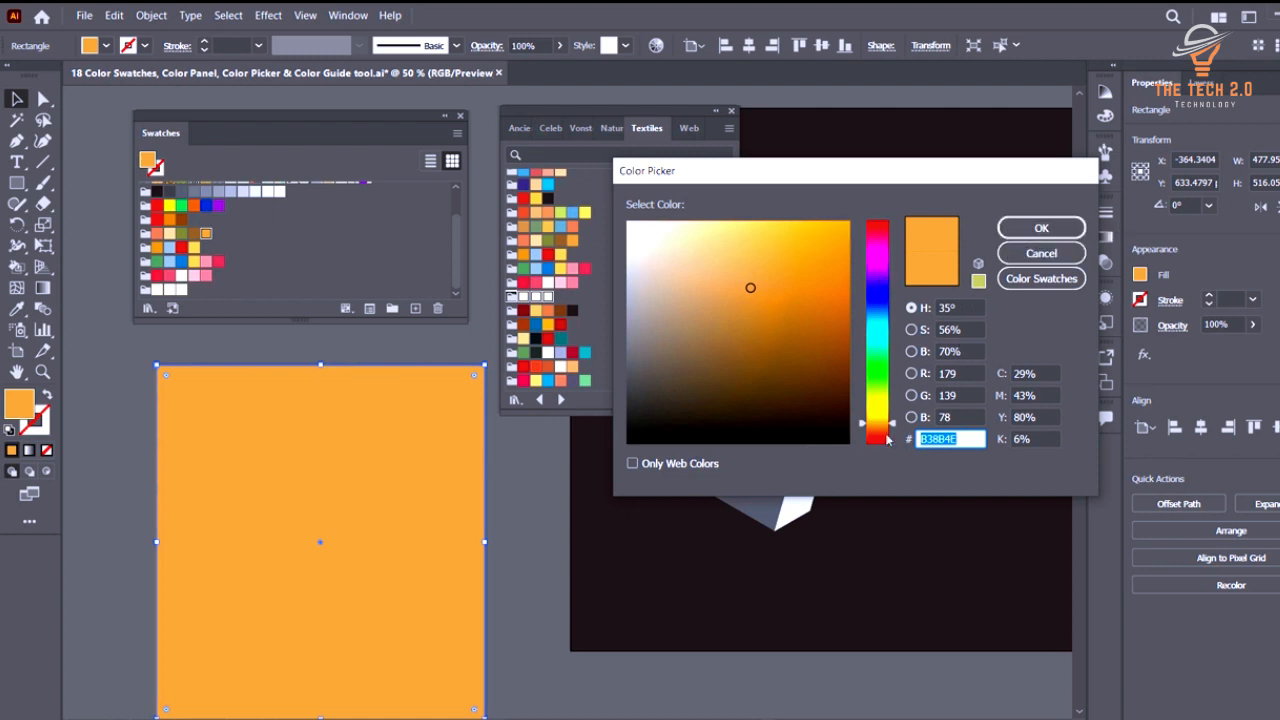
{"action": "left_click_drag", "start_coordinate": [893, 425], "coordinate": [895, 331]}
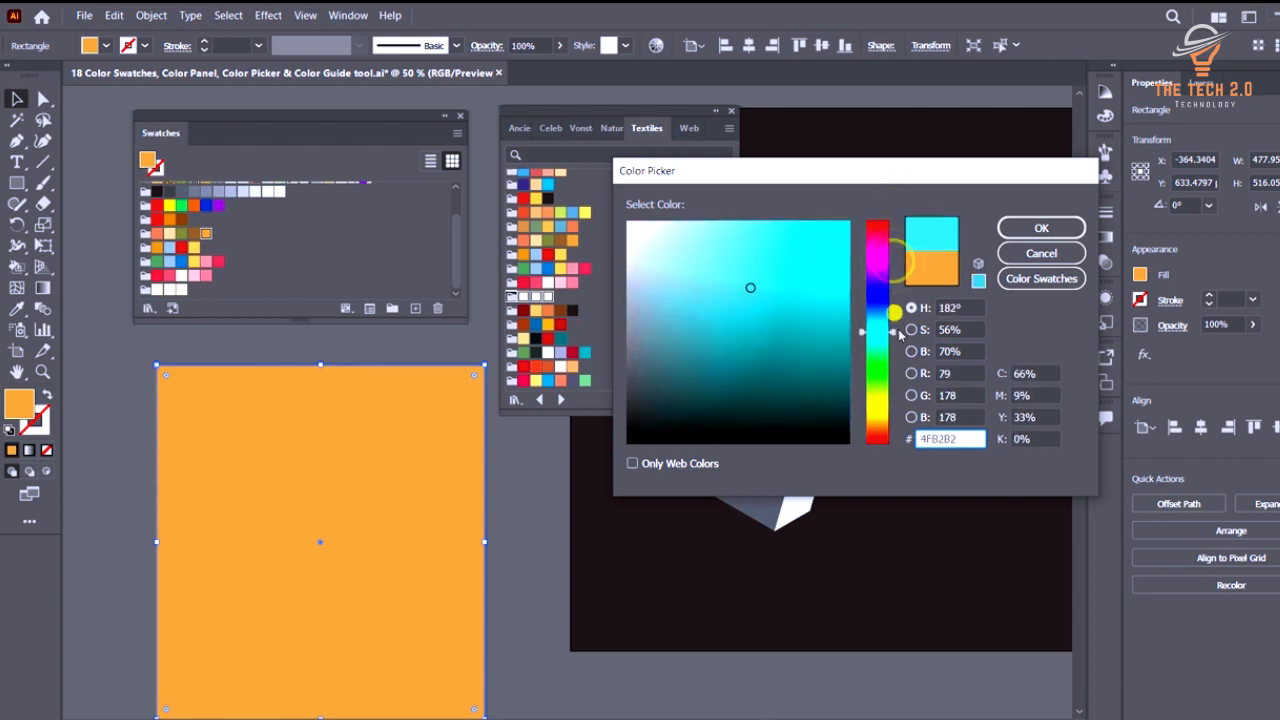
{"action": "left_click", "coordinate": [818, 227]}
{"action": "mouse_move", "coordinate": [818, 227]}
{"action": "left_mouse_down"}
{"action": "mouse_move", "coordinate": [808, 274]}
{"action": "mouse_move", "coordinate": [711, 266]}
{"action": "mouse_move", "coordinate": [717, 229]}
{"action": "mouse_move", "coordinate": [784, 252]}
{"action": "mouse_move", "coordinate": [720, 240]}
{"action": "mouse_move", "coordinate": [700, 262]}
{"action": "mouse_move", "coordinate": [683, 226]}
{"action": "mouse_move", "coordinate": [782, 243]}
{"action": "mouse_move", "coordinate": [789, 259]}
{"action": "mouse_move", "coordinate": [730, 231]}
{"action": "mouse_move", "coordinate": [769, 239]}
{"action": "left_mouse_up"}
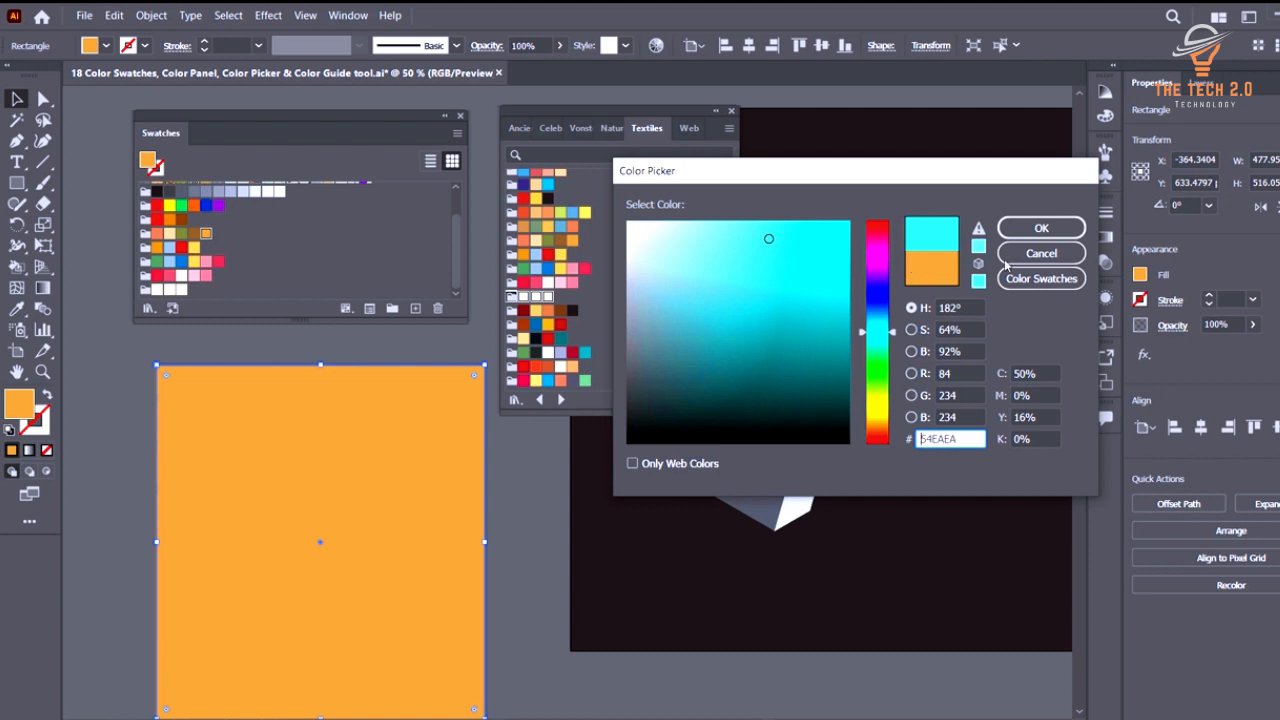
{"action": "left_click", "coordinate": [950, 272]}
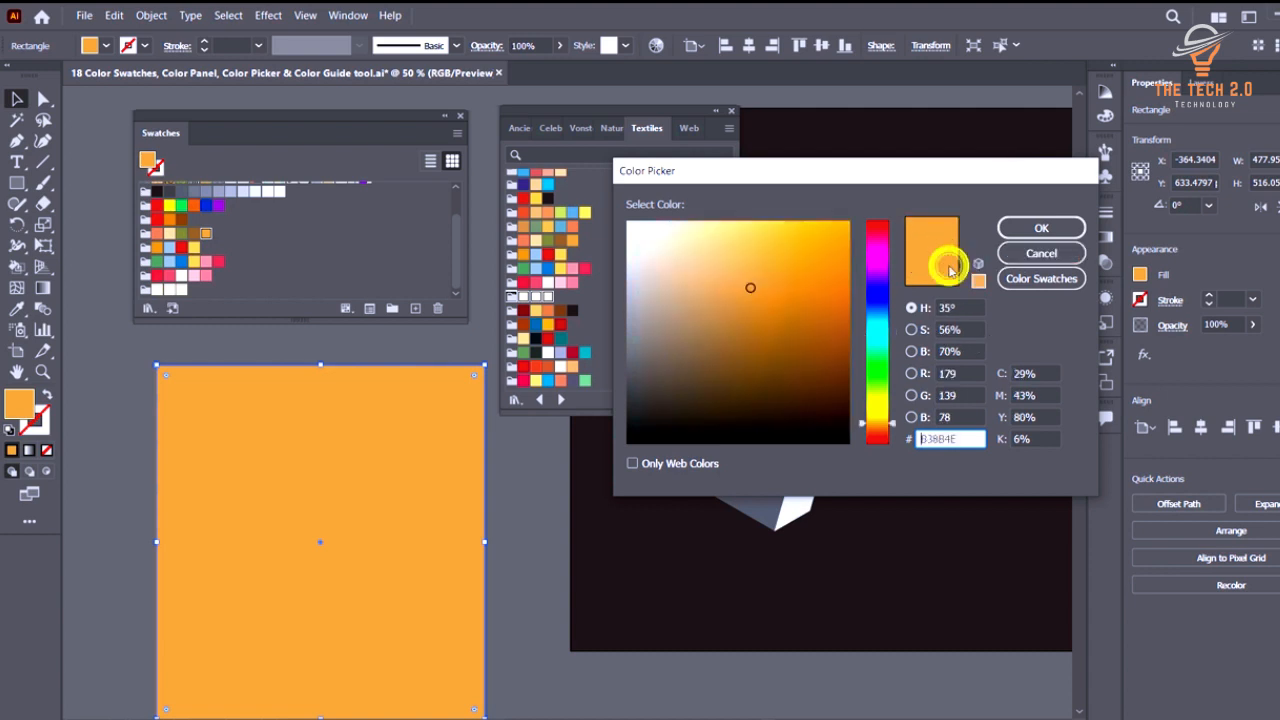
Sample several darker and more saturated shades of the same orange hue in the Color Picker, ending on B27320.
{"action": "left_click", "coordinate": [796, 314]}
{"action": "left_click", "coordinate": [790, 340]}
{"action": "left_click", "coordinate": [771, 285]}
{"action": "left_click", "coordinate": [781, 337]}
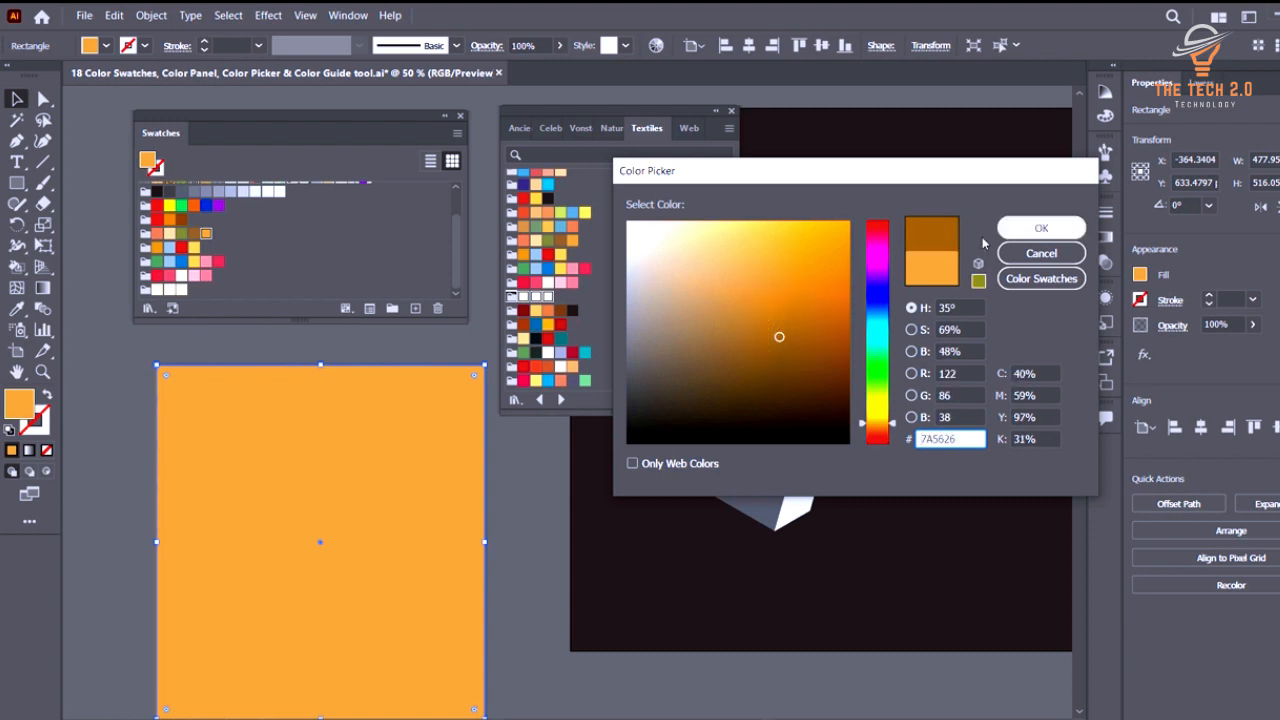
{"action": "left_click", "coordinate": [790, 309]}
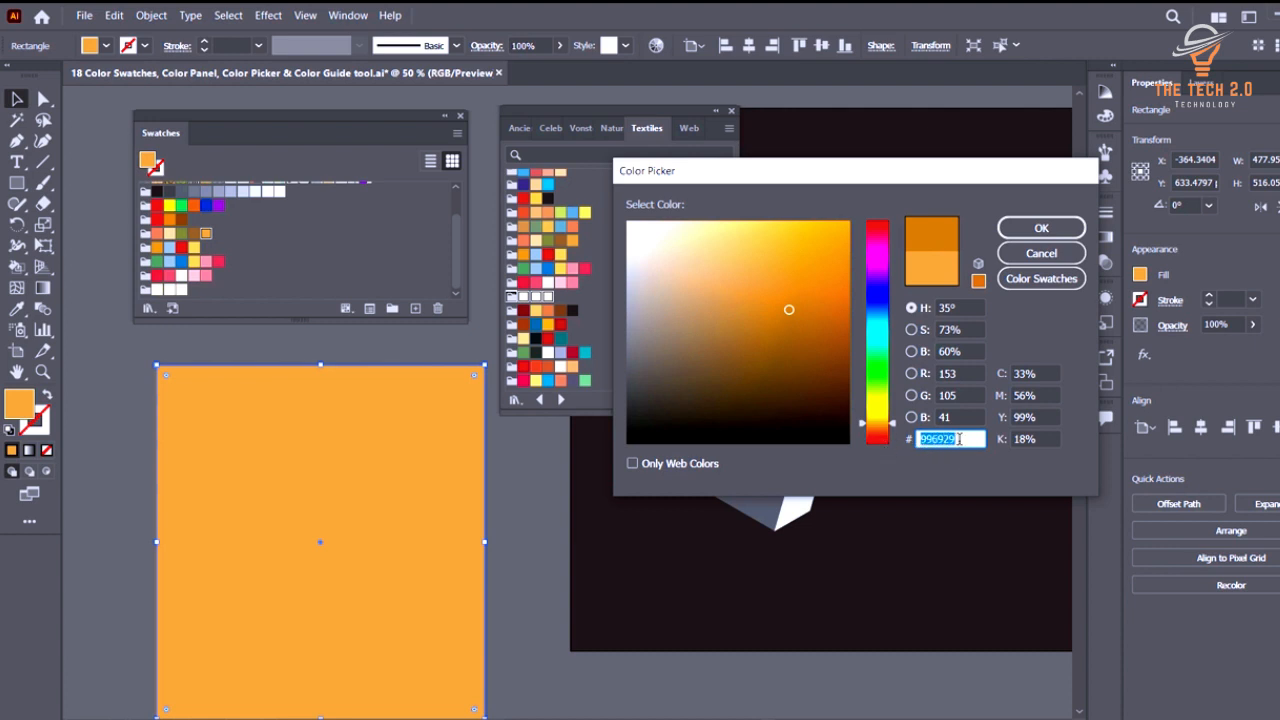
{"action": "left_click", "coordinate": [984, 439]}
{"action": "left_click_drag", "start_coordinate": [823, 371], "coordinate": [809, 288]}
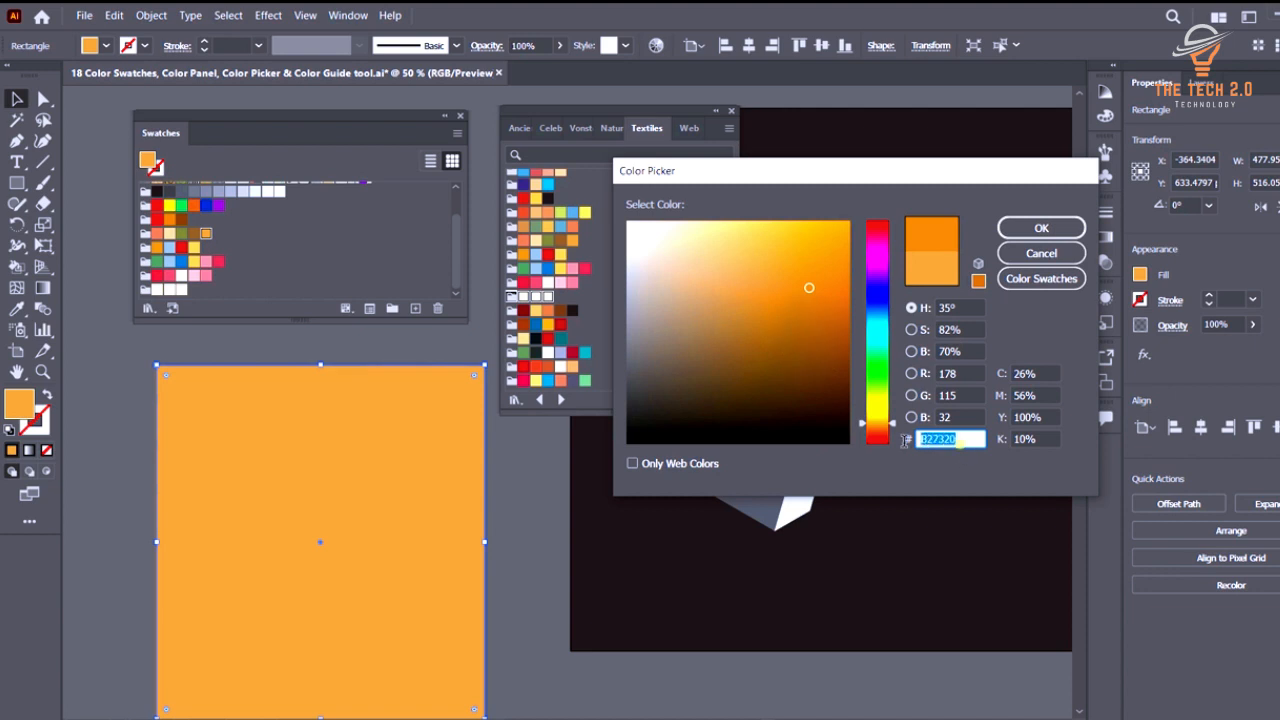
Copy the hex code of the chosen orange shade.
{"action": "left_click", "coordinate": [970, 439]}
{"action": "double_click", "coordinate": [970, 439]}
{"action": "right_click", "coordinate": [930, 440]}
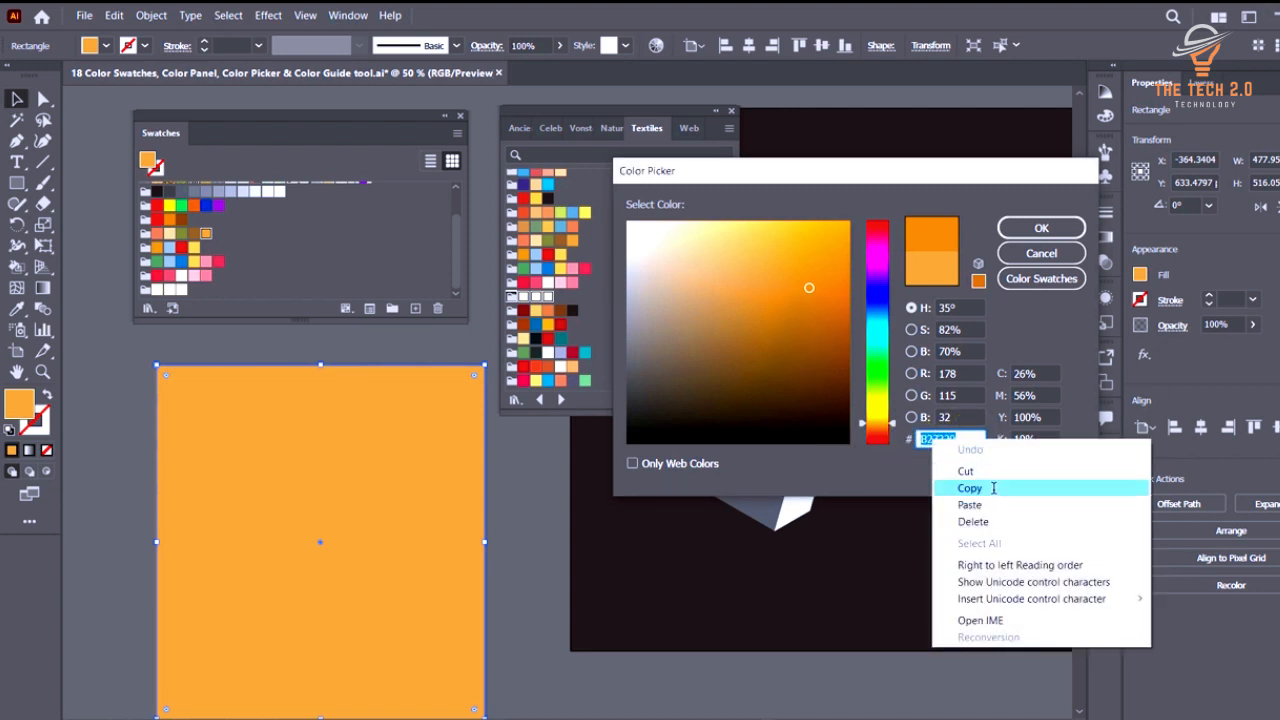
{"action": "left_click", "coordinate": [985, 488]}
{"action": "left_click", "coordinate": [972, 437]}
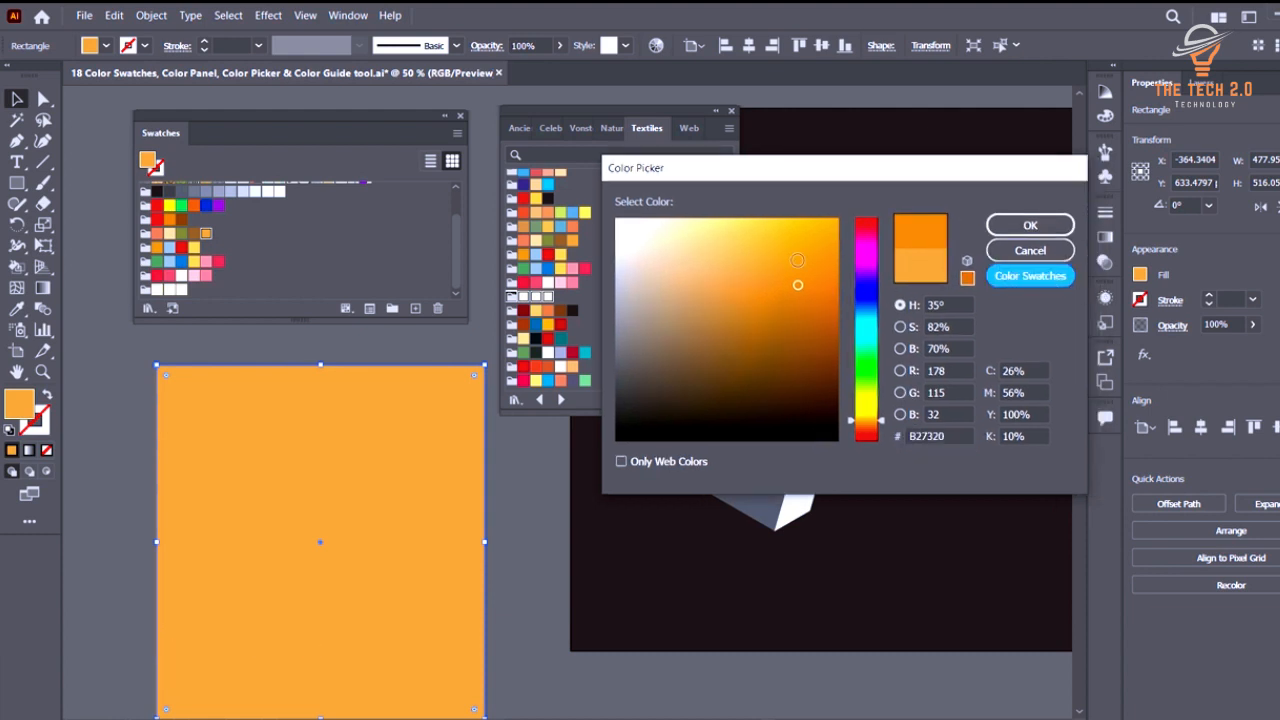
Switch the Color Picker to its swatch list and sample the reds near its start, including CMYK Red and C=0 M=90 Y=85 K=0.
{"action": "left_click", "coordinate": [1045, 283]}
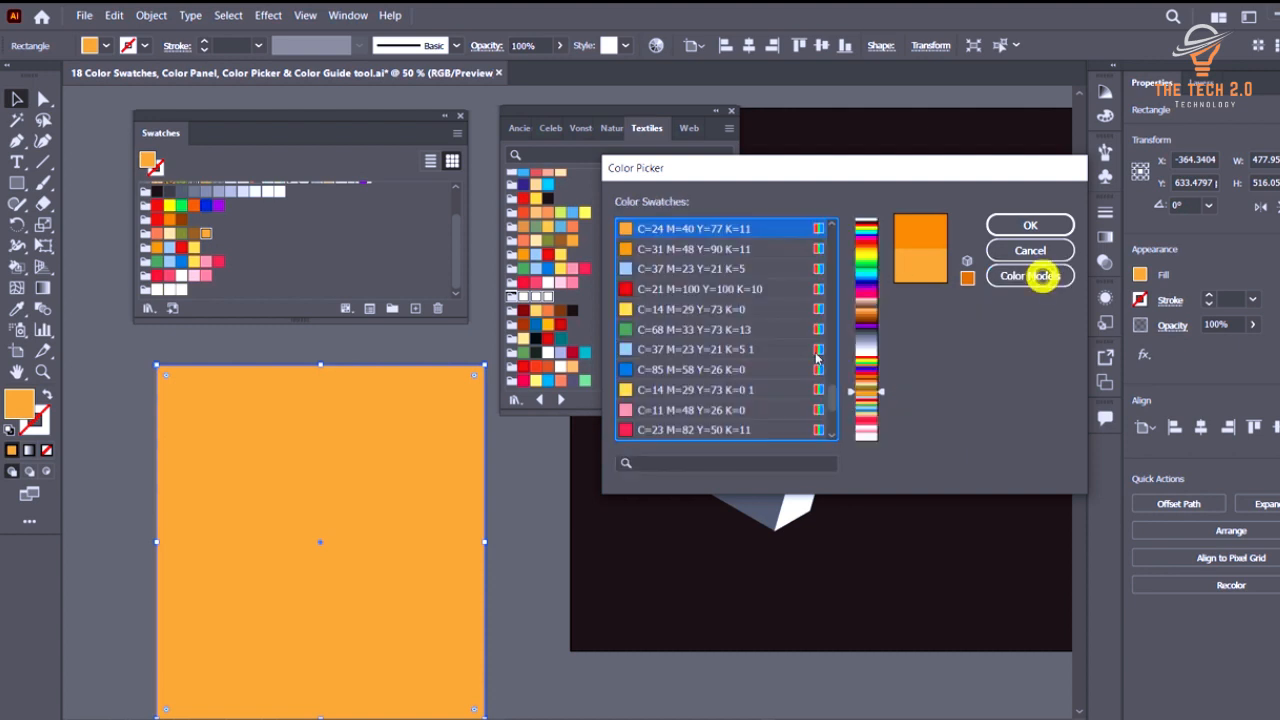
{"action": "scroll", "coordinate": [826, 343], "scroll_direction": "down", "scroll_amount": 2}
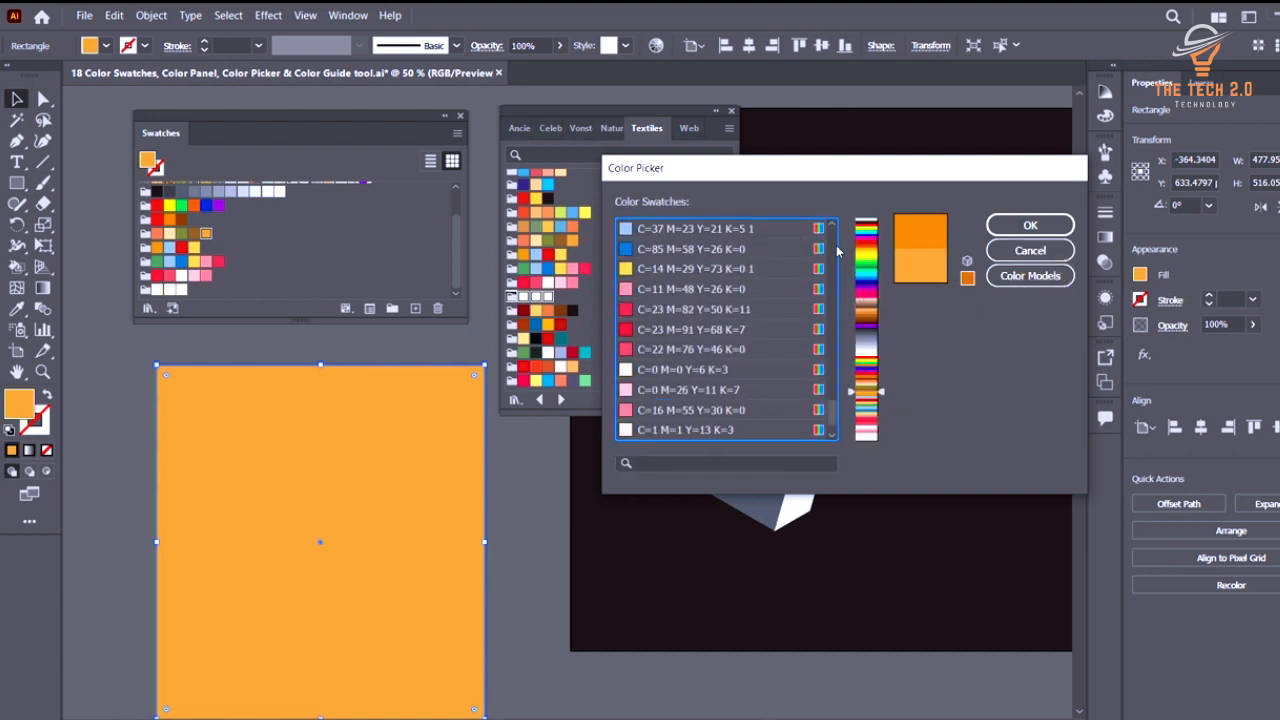
{"action": "left_click", "coordinate": [867, 233]}
{"action": "left_click", "coordinate": [871, 230]}
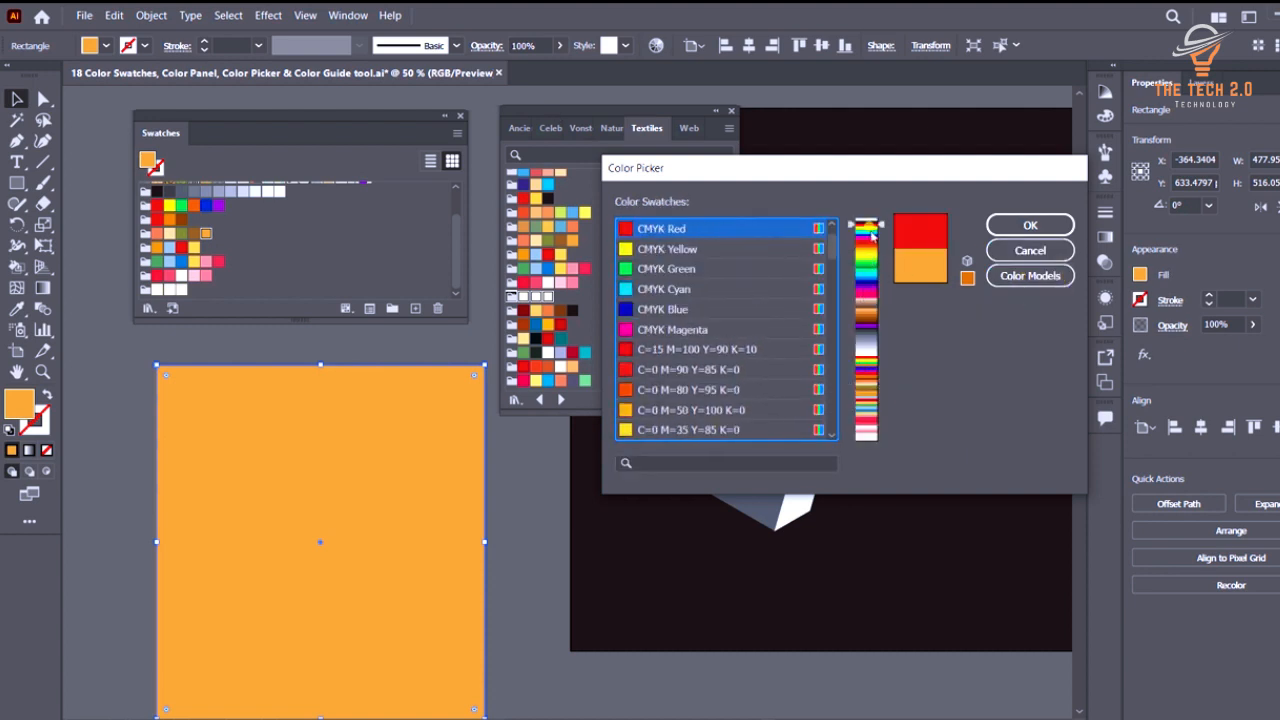
{"action": "left_click", "coordinate": [865, 230]}
{"action": "left_click", "coordinate": [870, 247]}
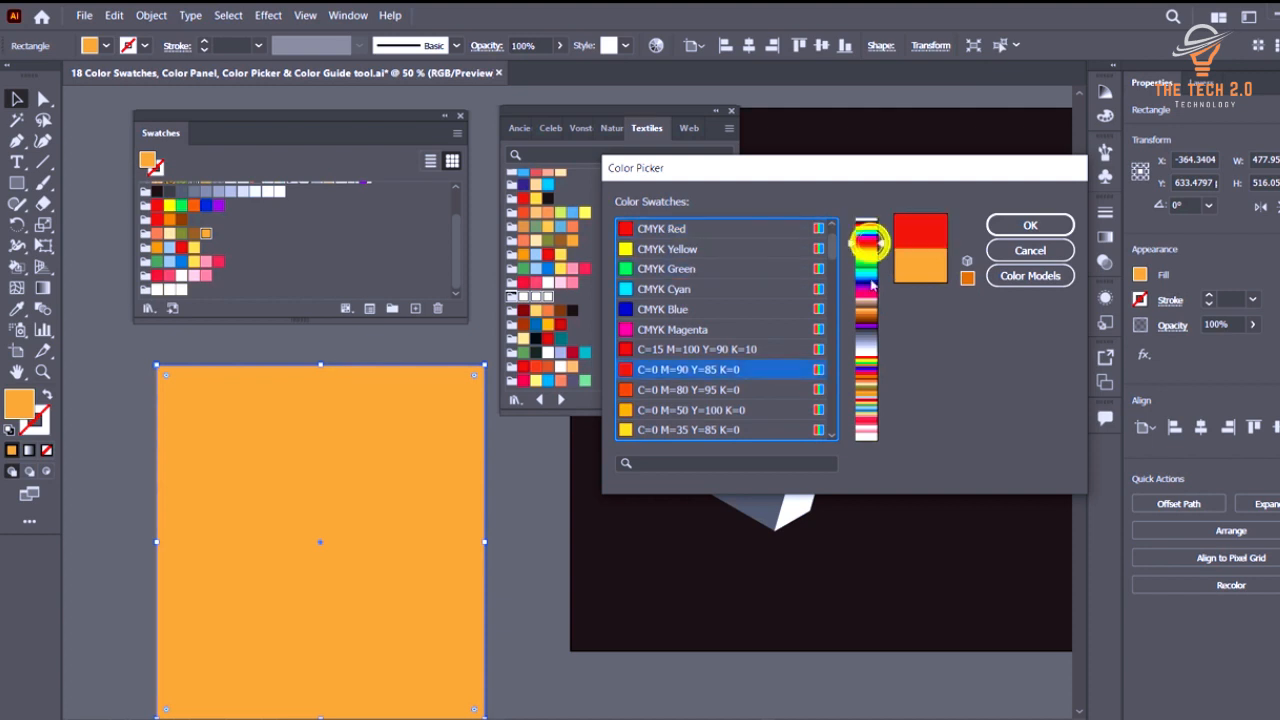
Sample more swatches along the color strip, including C=0 M=35 Y=85 K=0, C=40 M=65 Y=90 K=35 and C=0 M=50 Y=100 K=30.
{"action": "left_click", "coordinate": [870, 279]}
{"action": "left_click", "coordinate": [868, 329]}
{"action": "left_click", "coordinate": [870, 324]}
{"action": "left_click", "coordinate": [868, 250]}
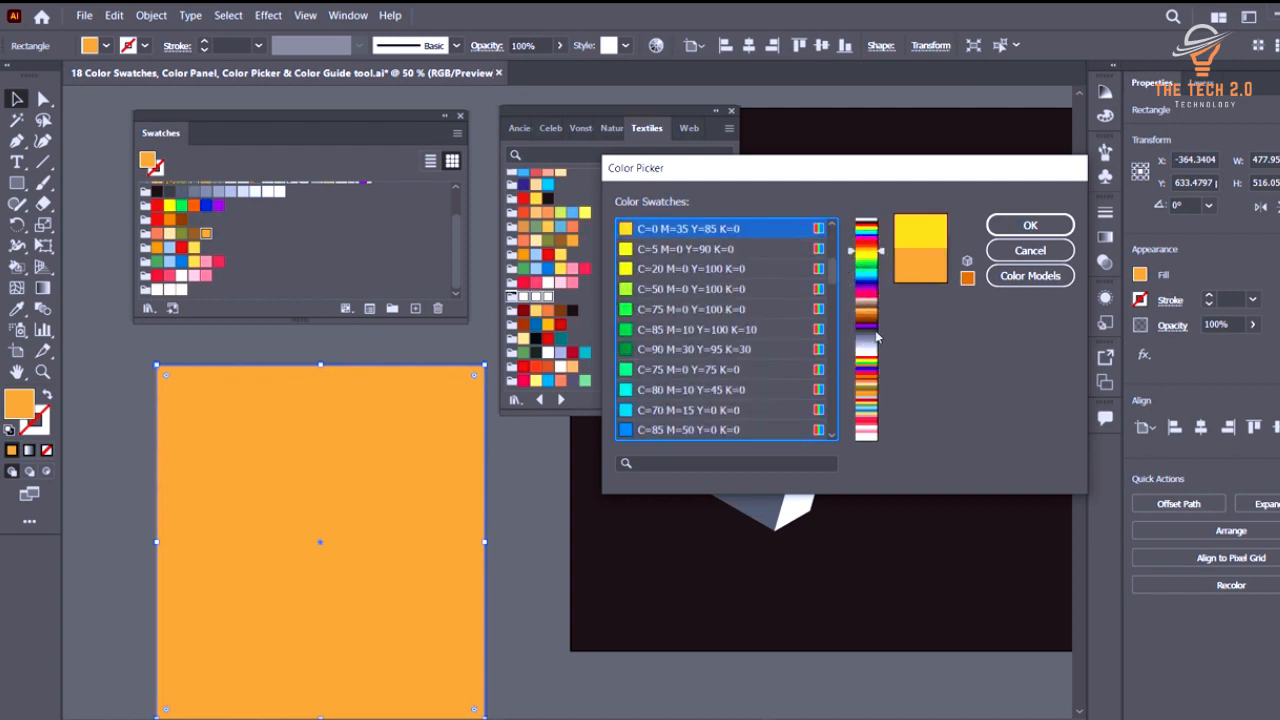
{"action": "left_click", "coordinate": [867, 262]}
{"action": "left_click", "coordinate": [866, 316]}
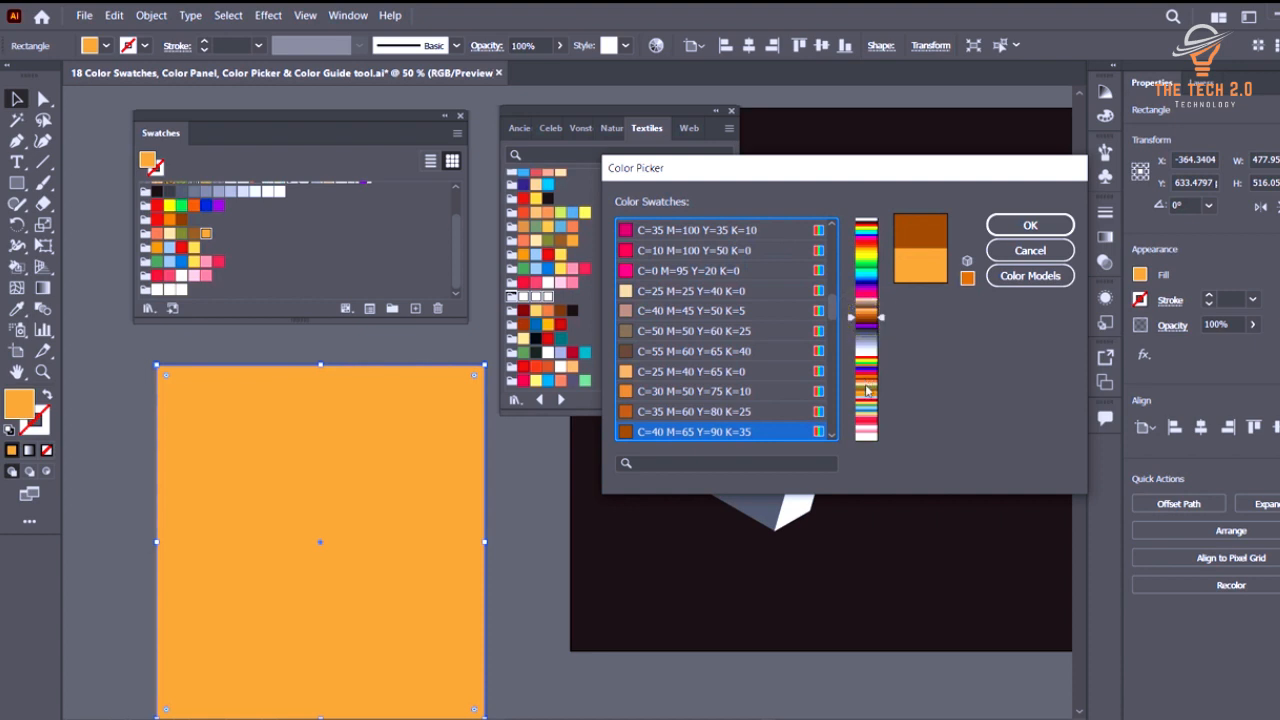
{"action": "left_click", "coordinate": [866, 388]}
{"action": "left_click", "coordinate": [865, 370]}
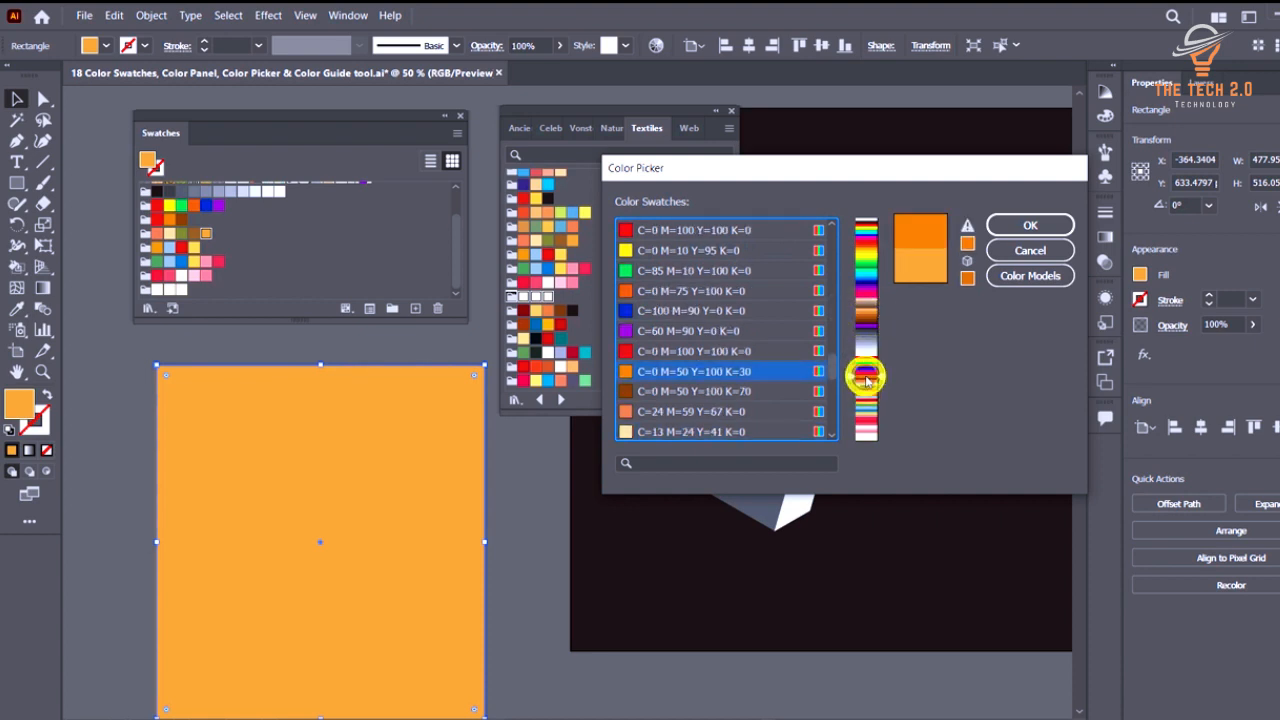
{"action": "left_click", "coordinate": [863, 340]}
{"action": "scroll", "coordinate": [718, 397], "scroll_direction": "down", "scroll_amount": 5}
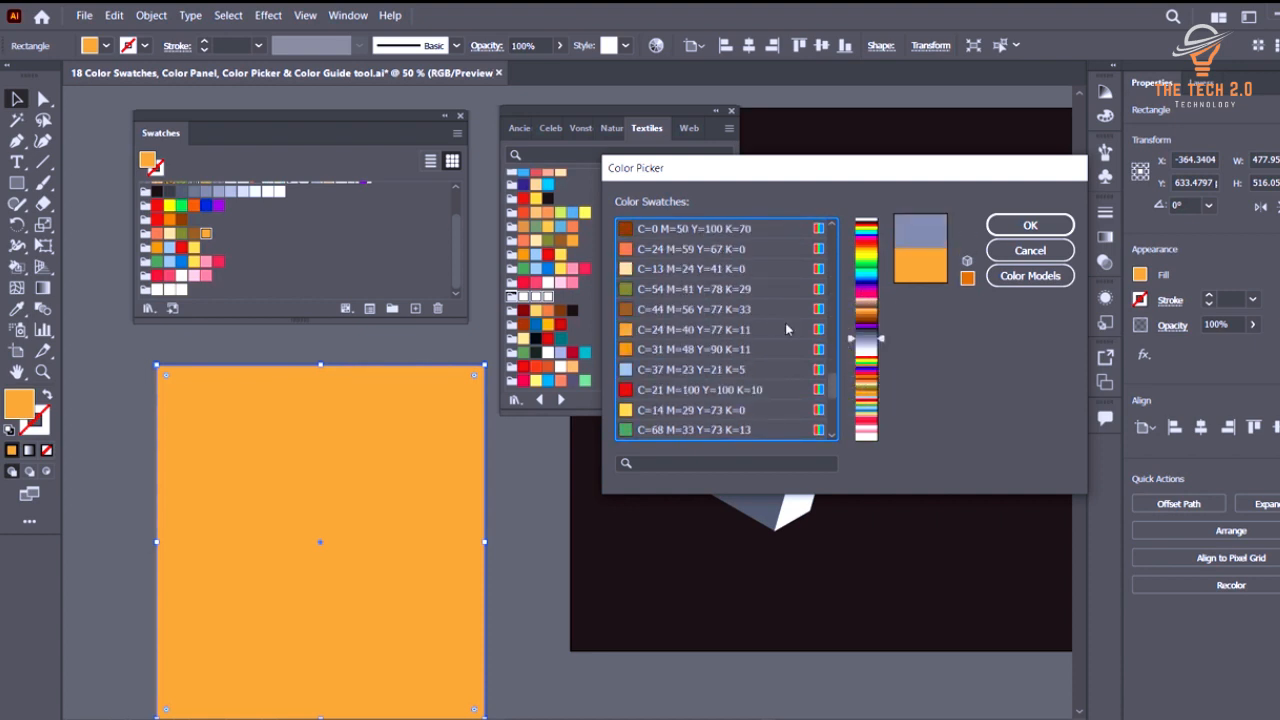
Choose the C=0 M=95 Y=20 K=0 swatch, return to the color models, and apply a darker magenta, R 147, G 49, B 93.
{"action": "left_click", "coordinate": [864, 298]}
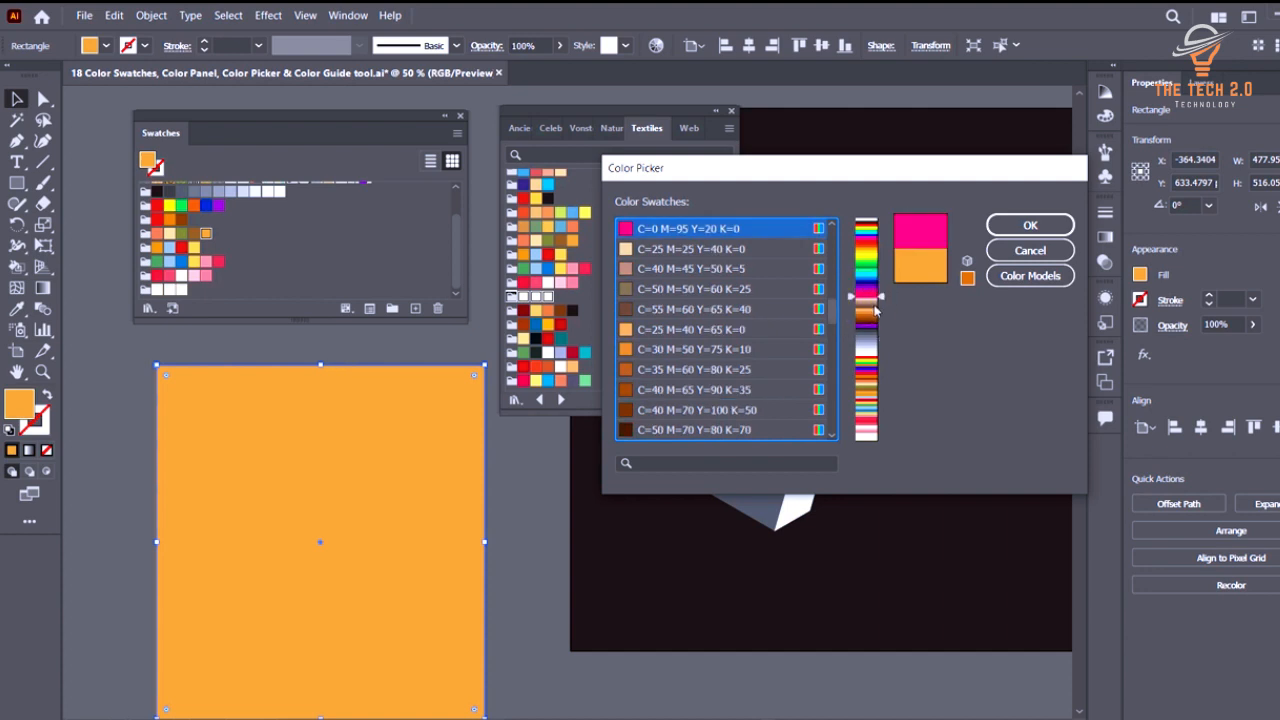
{"action": "left_click", "coordinate": [1027, 276]}
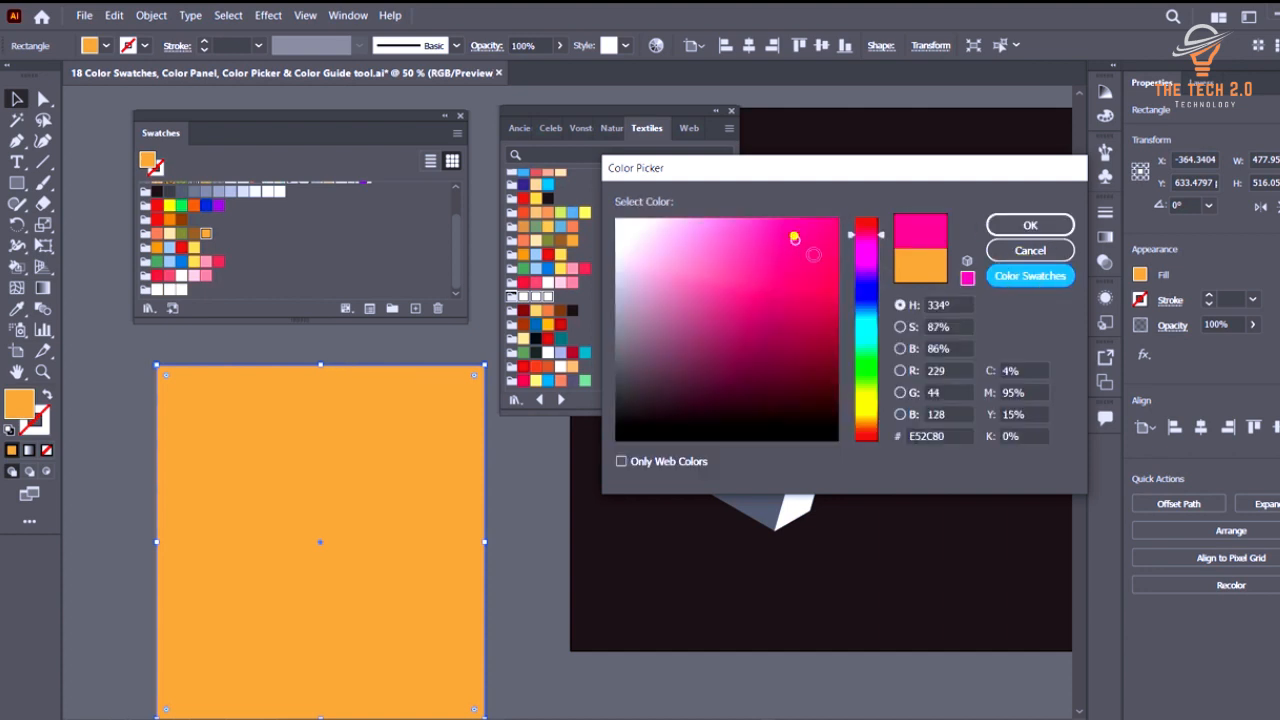
{"action": "mouse_move", "coordinate": [794, 238]}
{"action": "left_mouse_down"}
{"action": "mouse_move", "coordinate": [789, 229]}
{"action": "mouse_move", "coordinate": [811, 249]}
{"action": "mouse_move", "coordinate": [749, 309]}
{"action": "mouse_move", "coordinate": [771, 274]}
{"action": "left_mouse_up"}
{"action": "left_click", "coordinate": [1015, 226]}
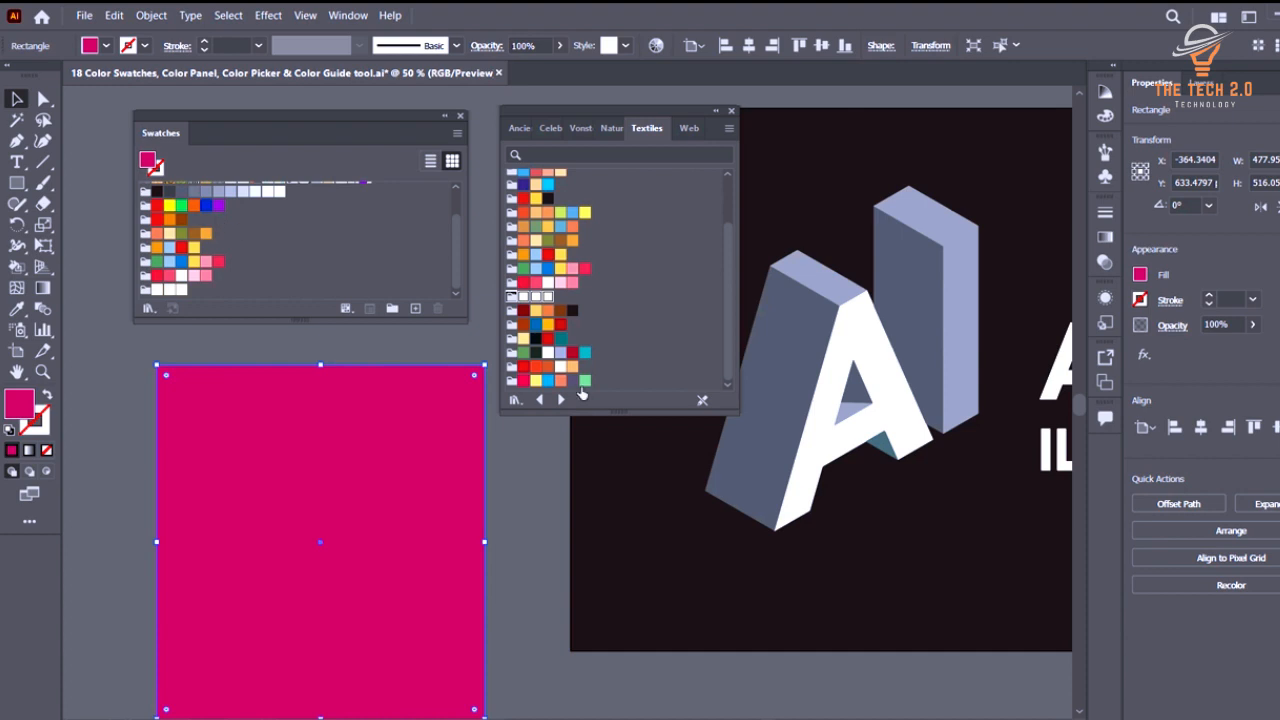
Save the rectangle's magenta fill as a new global RGB swatch under its default name, and reposition the Swatches panel slightly.
{"action": "left_click", "coordinate": [417, 308]}
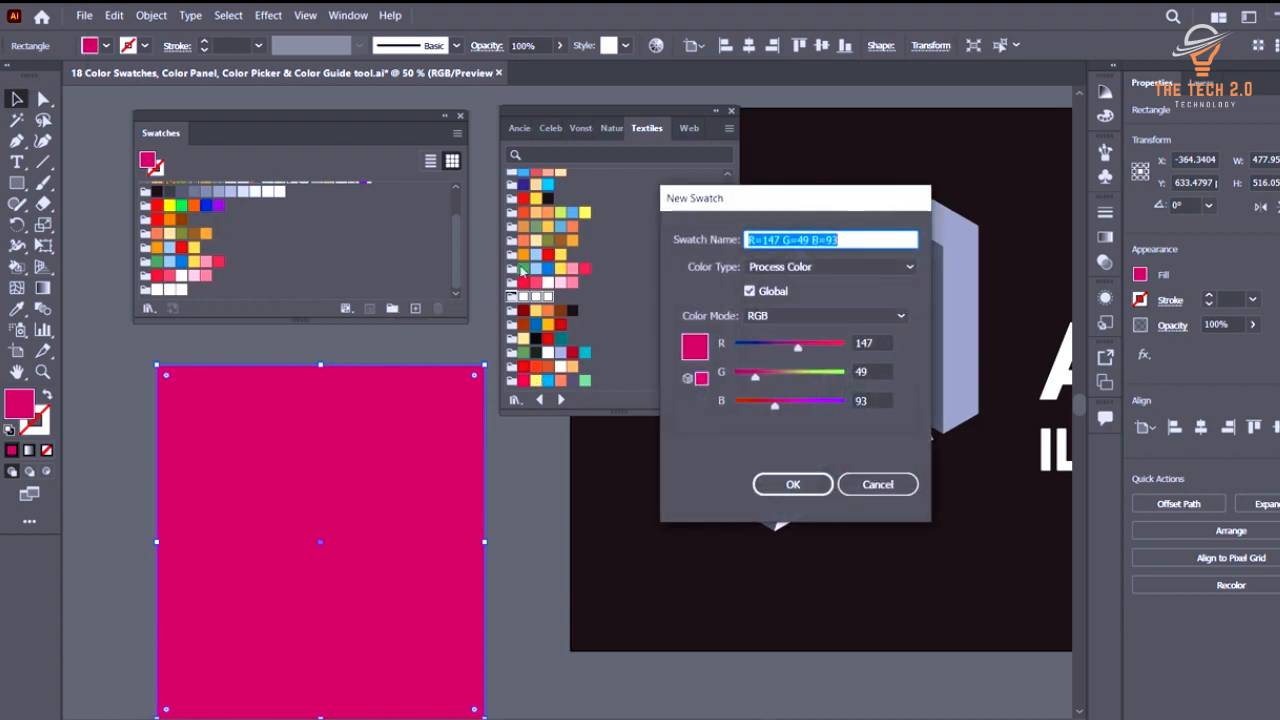
{"action": "left_click", "coordinate": [792, 484]}
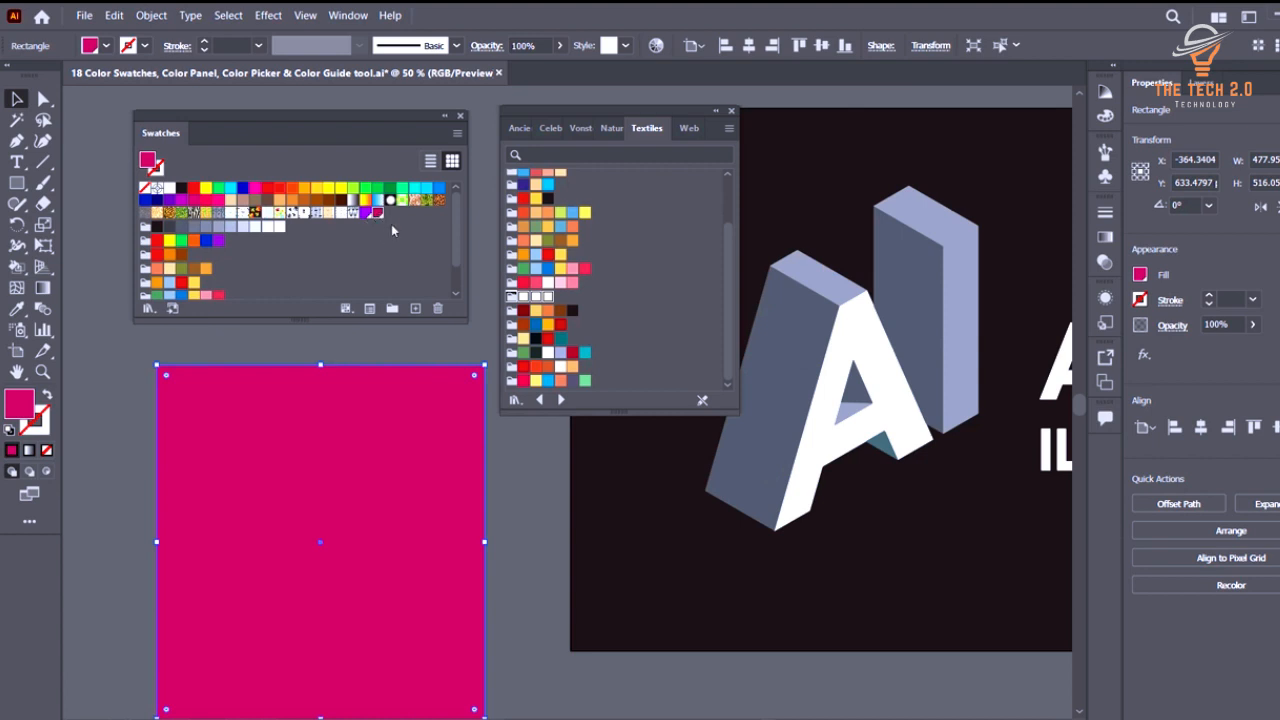
{"action": "mouse_move", "coordinate": [380, 144]}
{"action": "left_mouse_down"}
{"action": "mouse_move", "coordinate": [398, 127]}
{"action": "mouse_move", "coordinate": [377, 151]}
{"action": "left_mouse_up"}
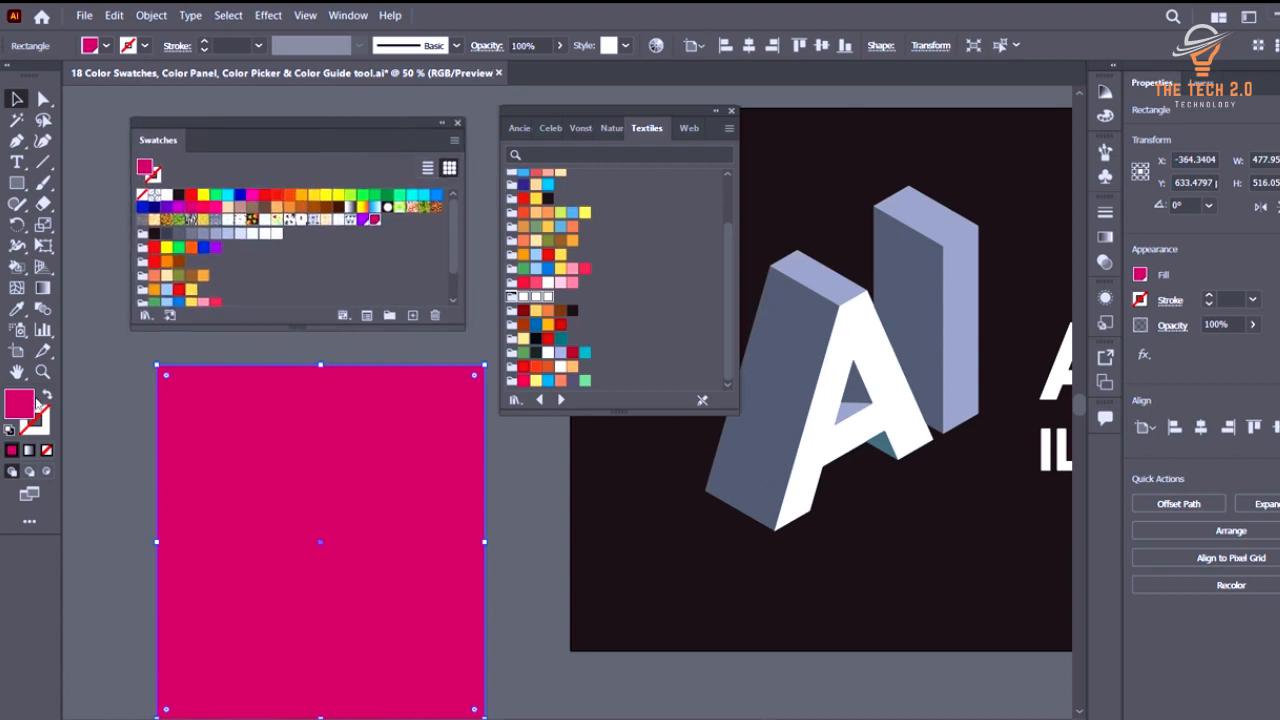
{"action": "double_click", "coordinate": [23, 402]}
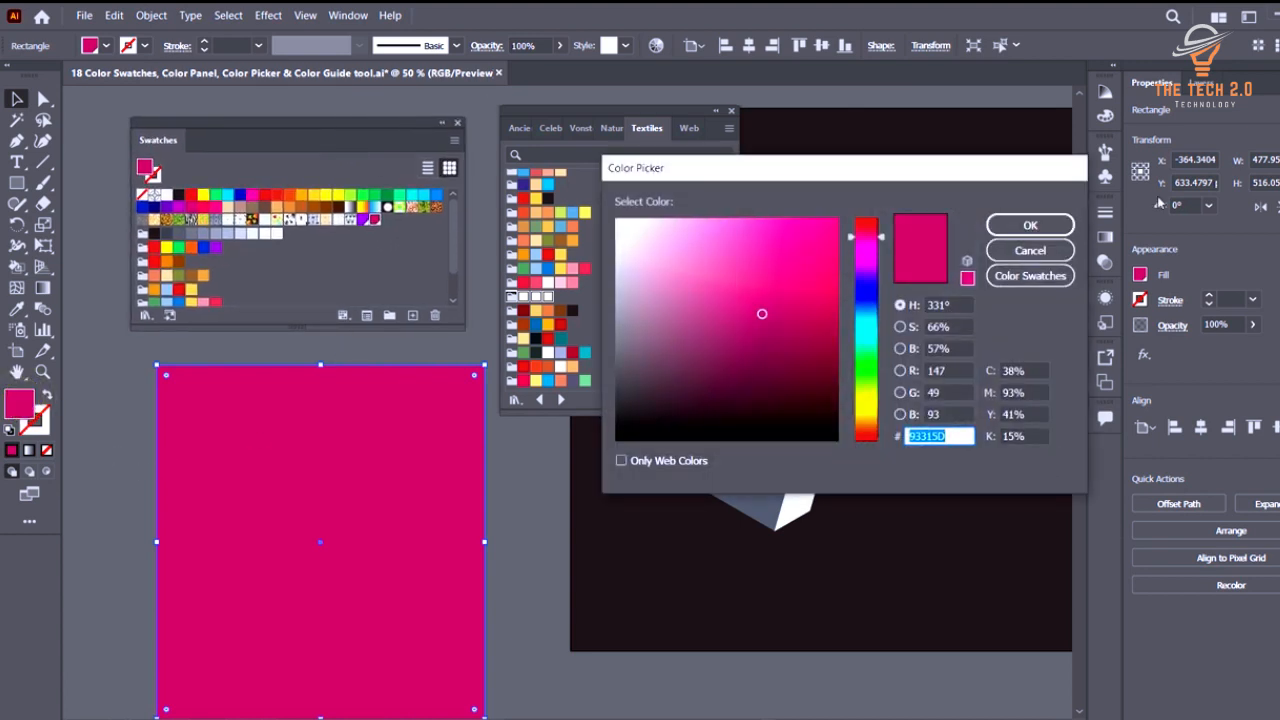
{"action": "left_click", "coordinate": [1047, 253]}
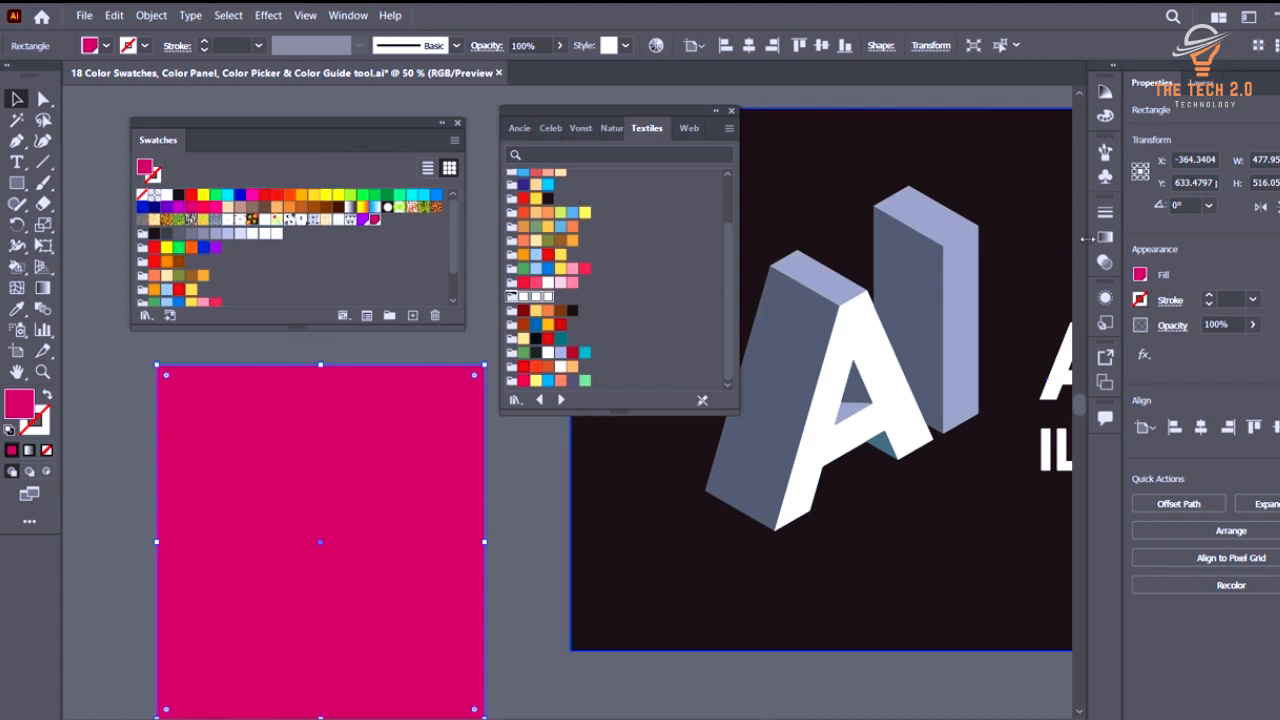
{"action": "scroll", "coordinate": [905, 180], "scroll_direction": "up", "scroll_amount": 3}
{"action": "scroll", "coordinate": [930, 170], "scroll_direction": "down", "scroll_amount": 2}
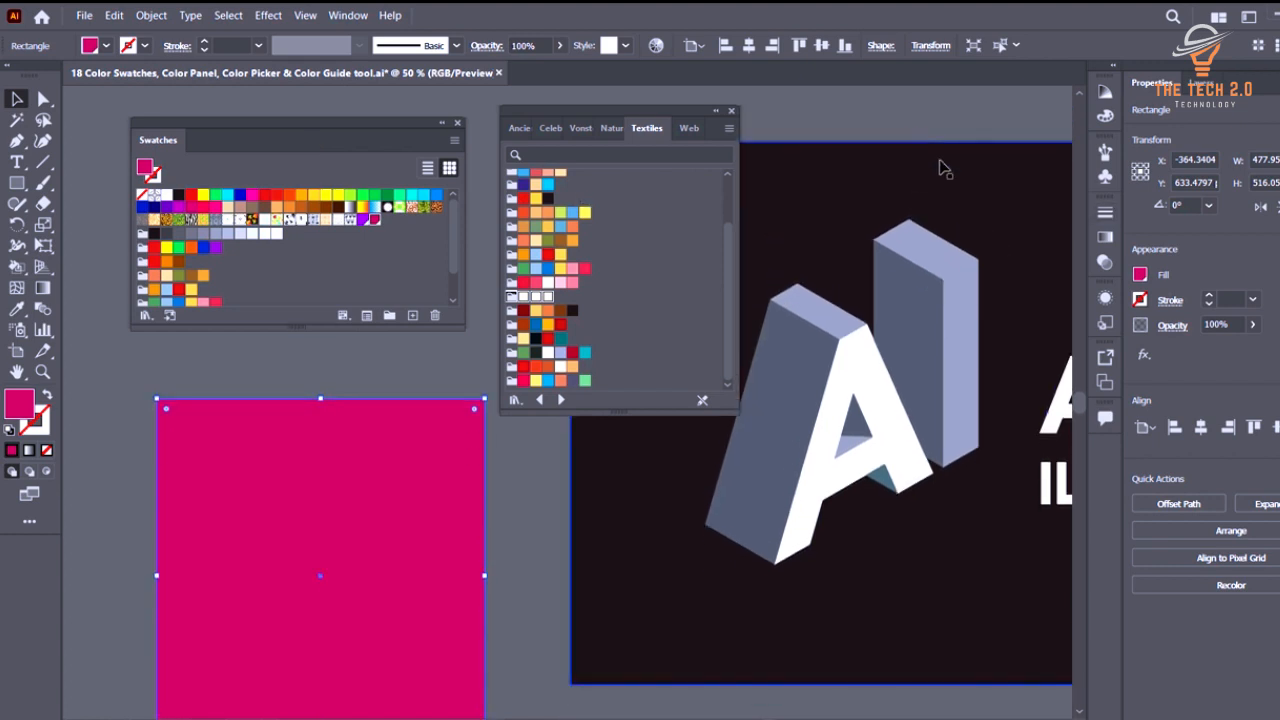
Show the Color panel, make it taller, and fill the rectangle with a near-white tint from the magenta ramp.
{"action": "left_click", "coordinate": [1107, 116]}
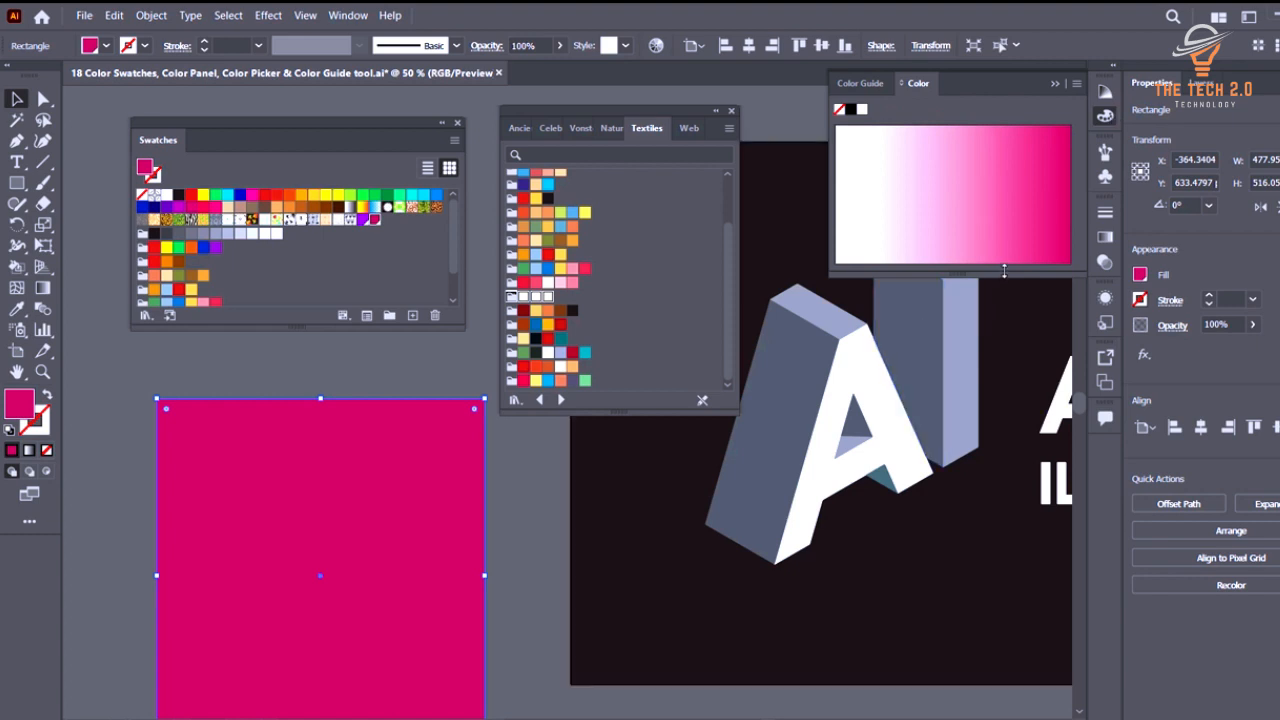
{"action": "left_click_drag", "start_coordinate": [1004, 270], "coordinate": [1006, 365]}
{"action": "left_click", "coordinate": [1045, 268]}
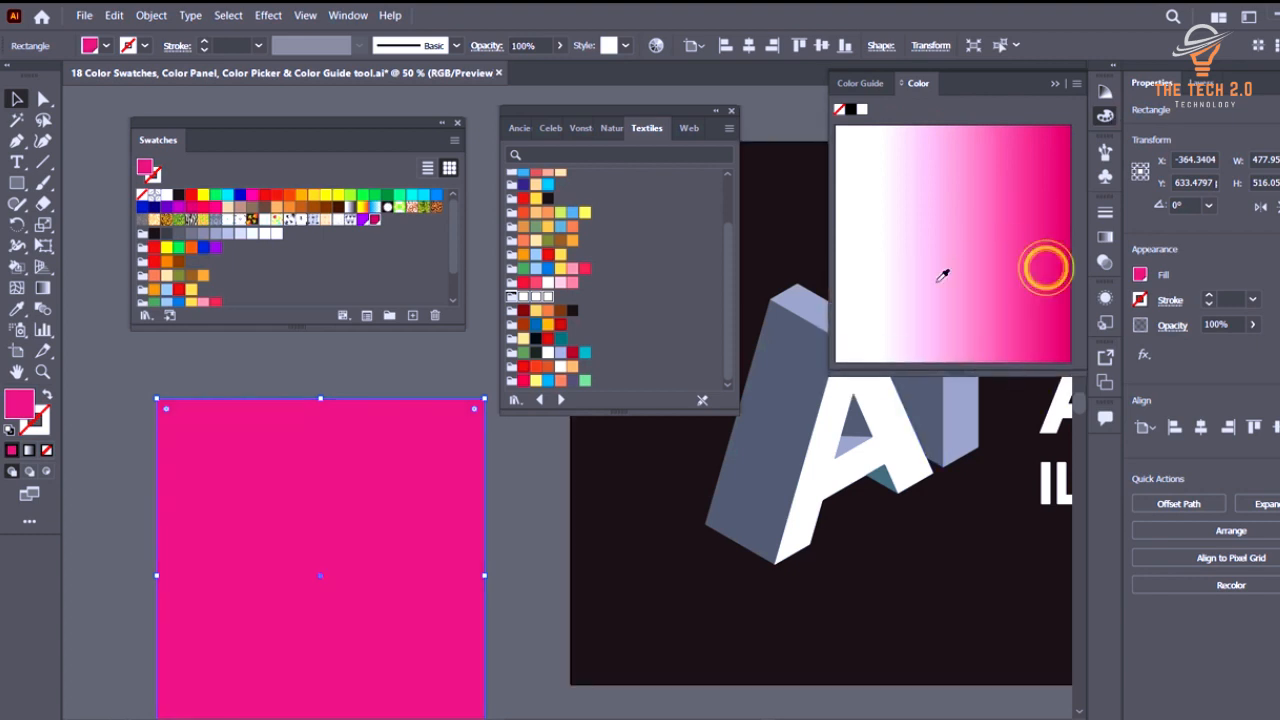
{"action": "left_click", "coordinate": [940, 255]}
{"action": "left_click", "coordinate": [930, 272]}
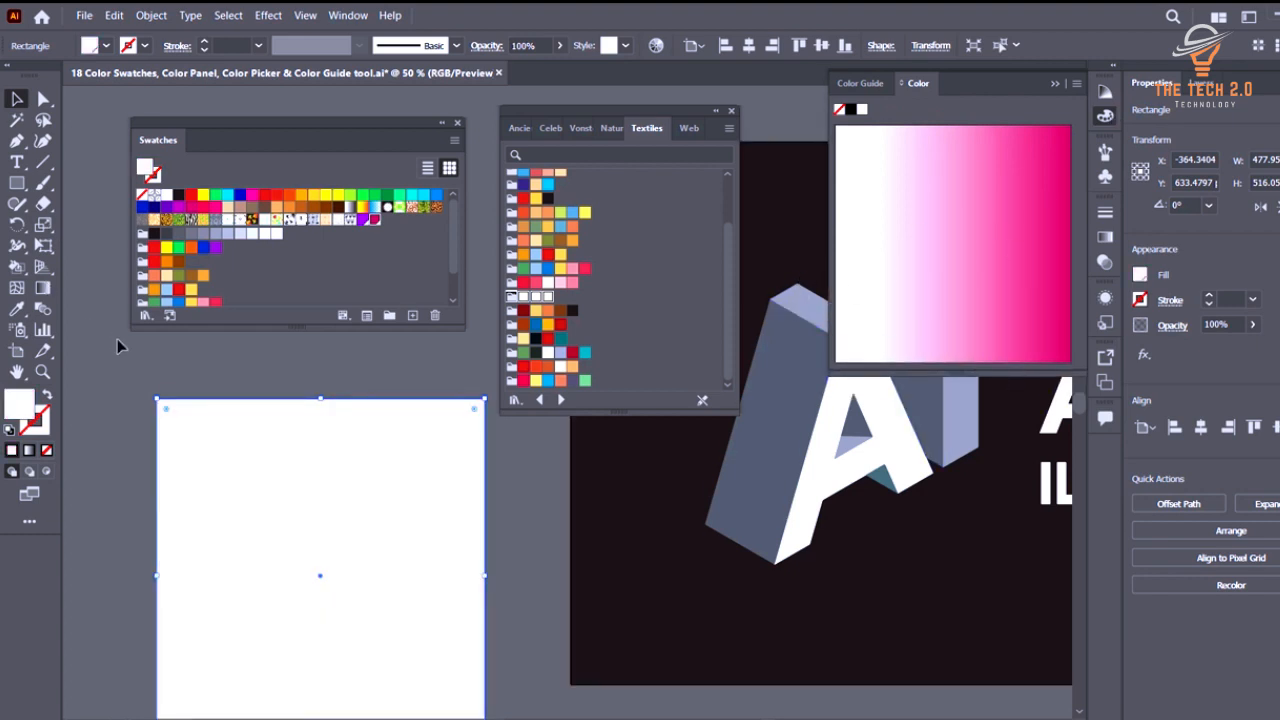
Deselect the rectangle and set the fill color to the cyan swatch, shifting the Swatches panel slightly aside.
{"action": "left_click", "coordinate": [180, 363]}
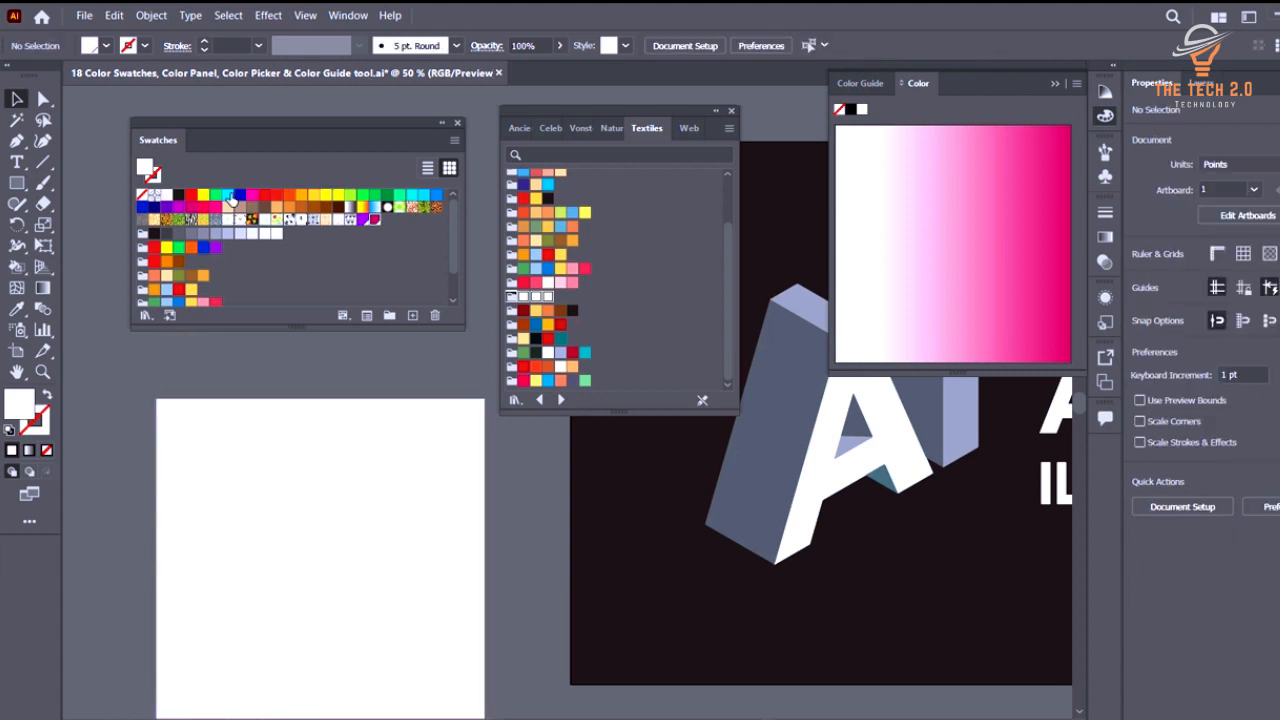
{"action": "left_click", "coordinate": [228, 194]}
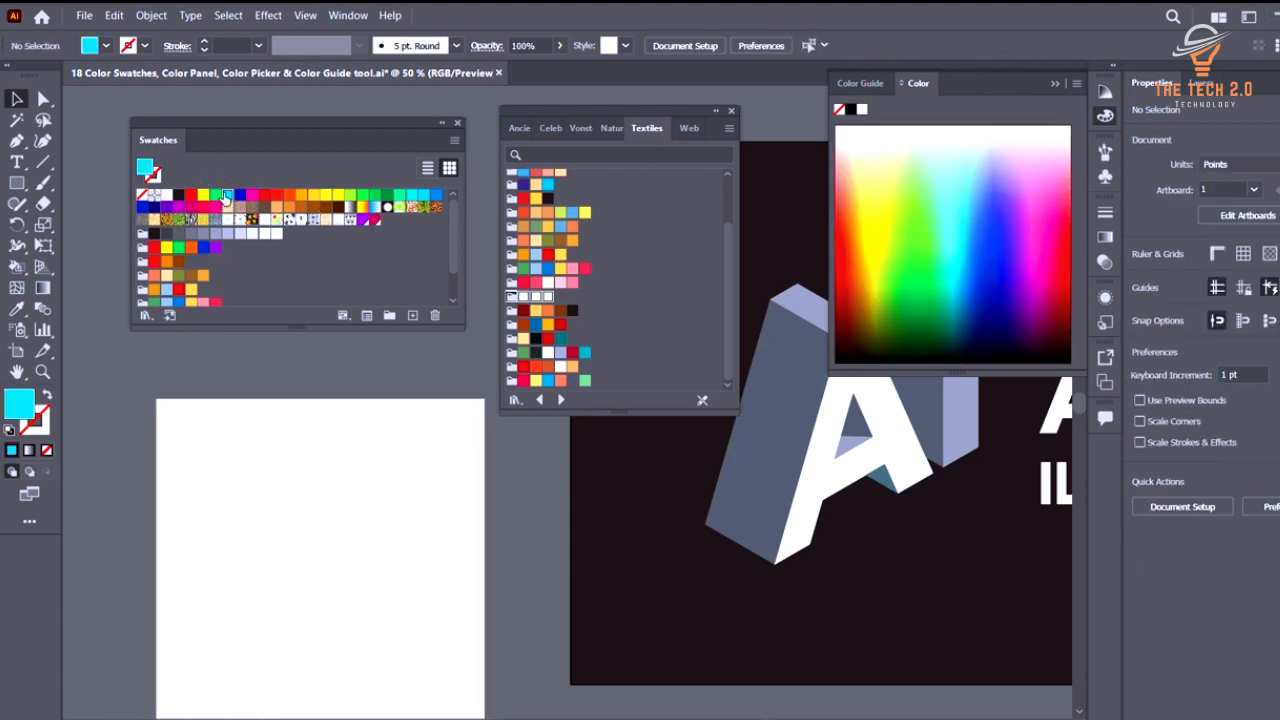
{"action": "left_click_drag", "start_coordinate": [326, 124], "coordinate": [292, 124]}
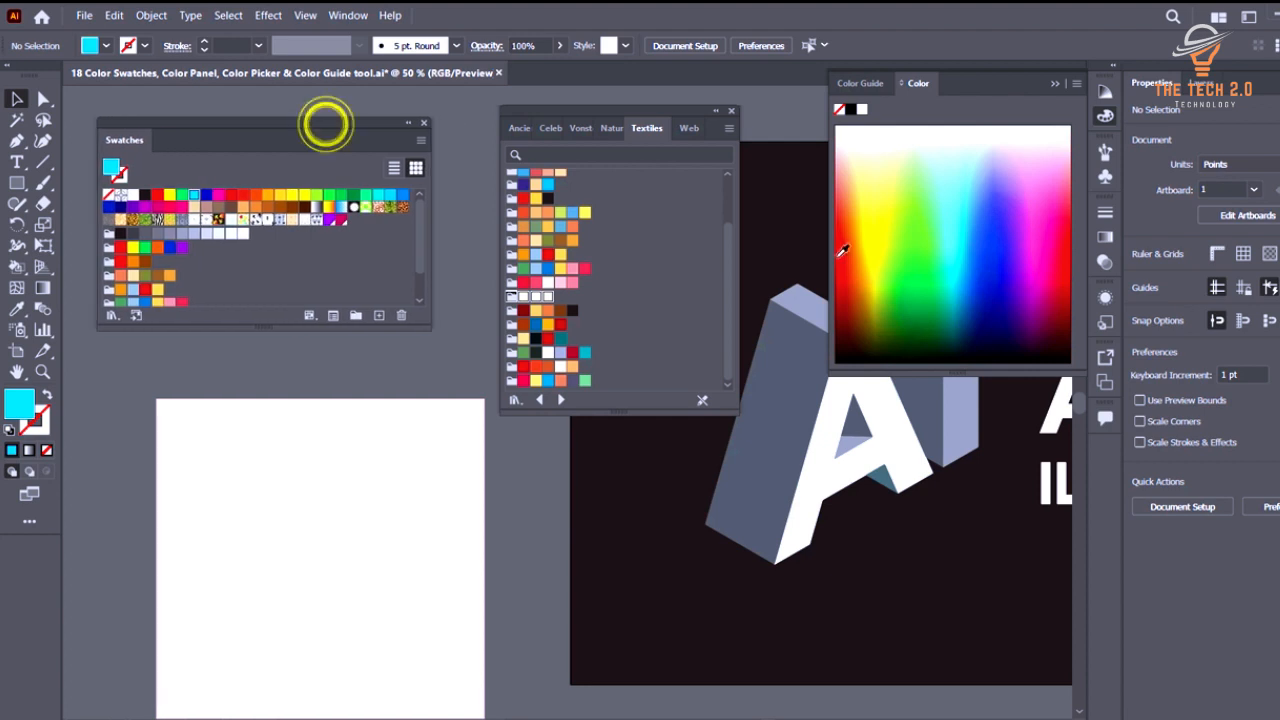
Pick a mint green and a medium blue fill color from the Color panel's spectrum, and make the panel slightly shorter.
{"action": "left_click_drag", "start_coordinate": [903, 202], "coordinate": [935, 188]}
{"action": "left_click_drag", "start_coordinate": [990, 371], "coordinate": [984, 336]}
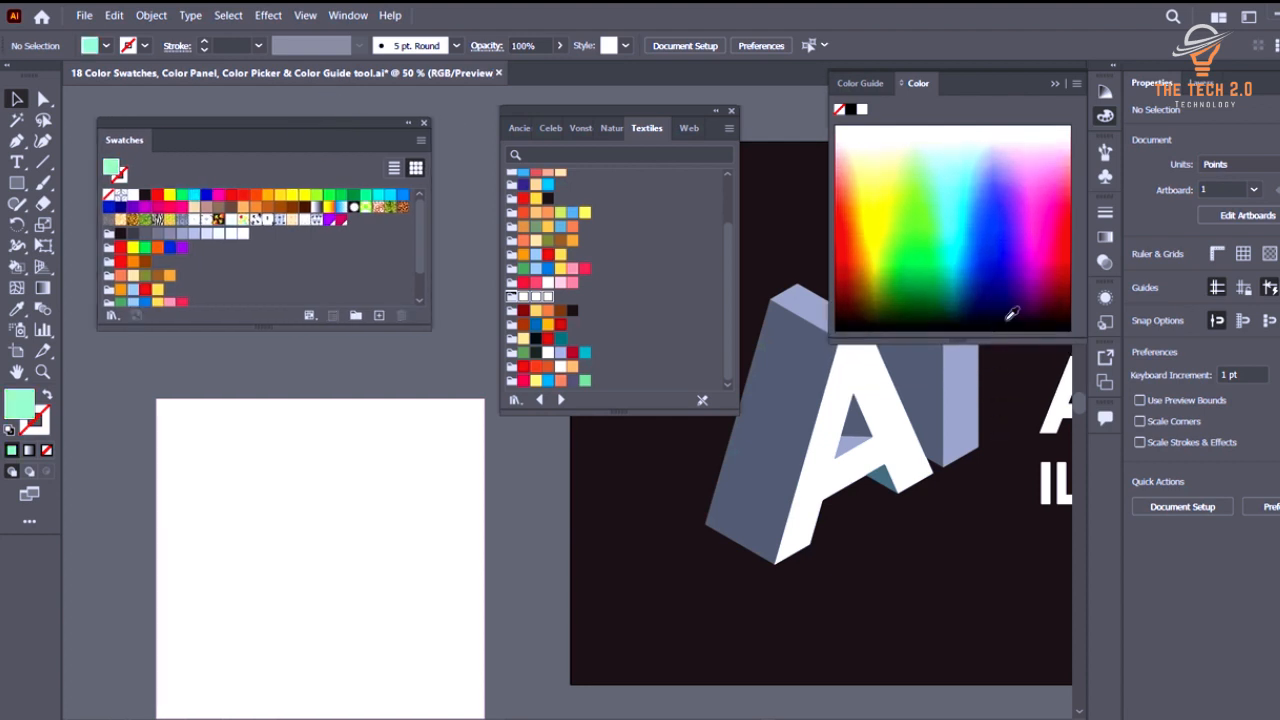
{"action": "left_click", "coordinate": [1076, 84]}
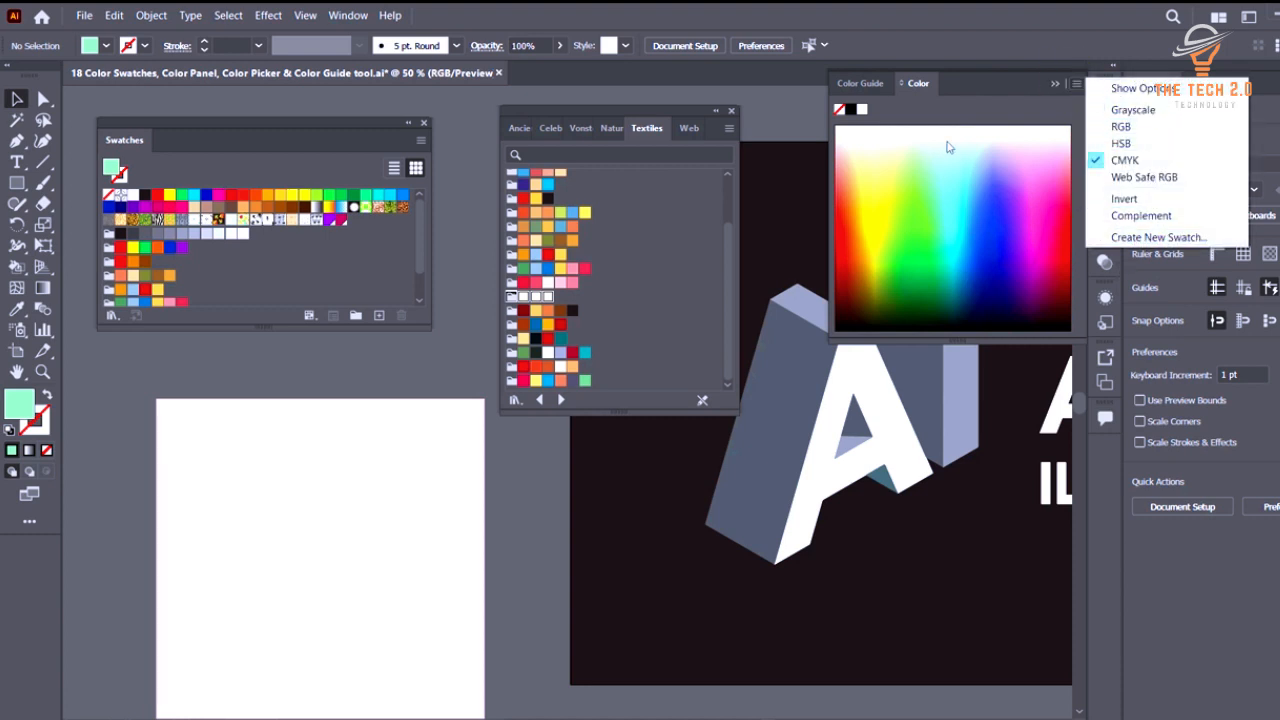
{"action": "left_click_drag", "start_coordinate": [949, 147], "coordinate": [977, 189]}
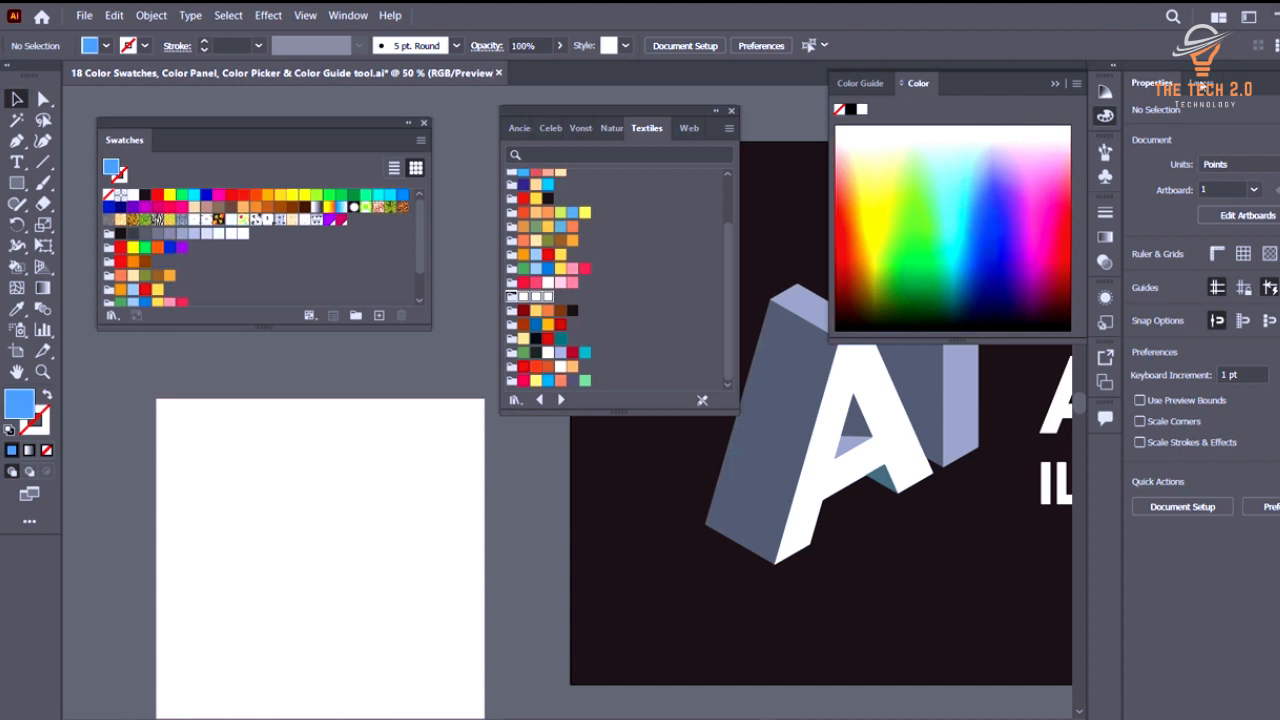
Save the current medium blue fill color as a new global RGB process swatch under its default name.
{"action": "left_click", "coordinate": [1075, 85]}
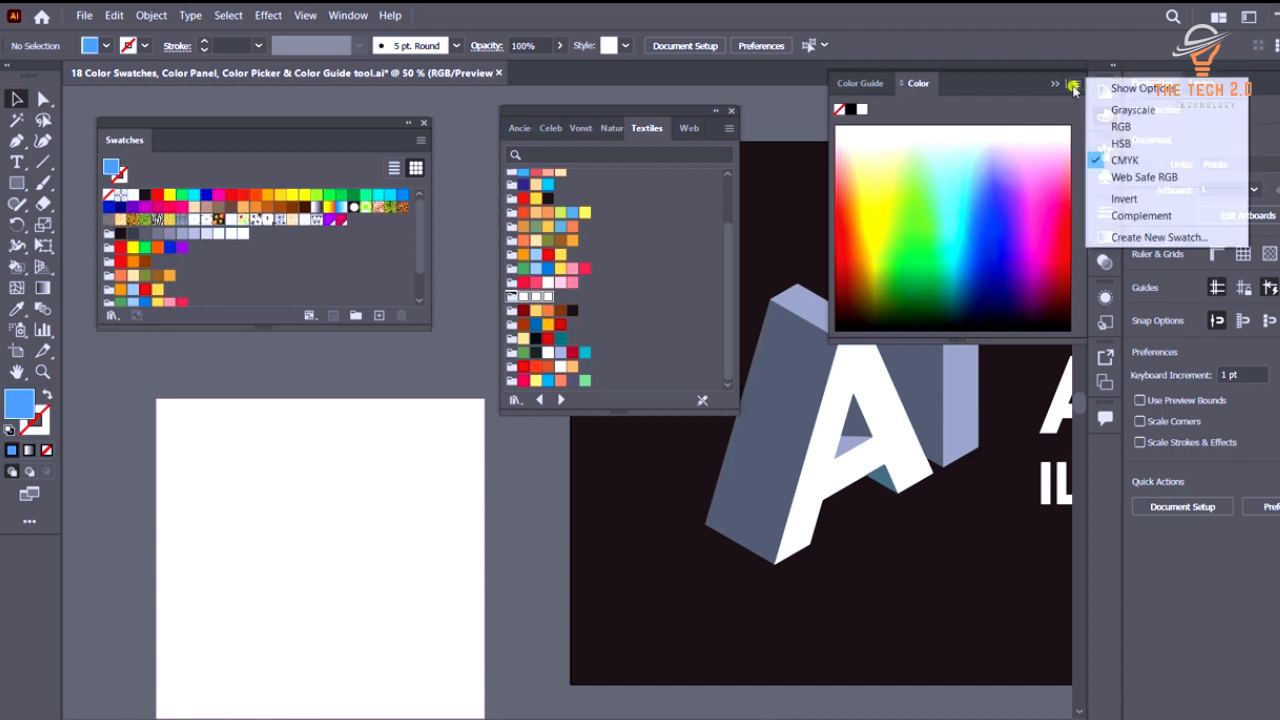
{"action": "left_click", "coordinate": [1142, 238]}
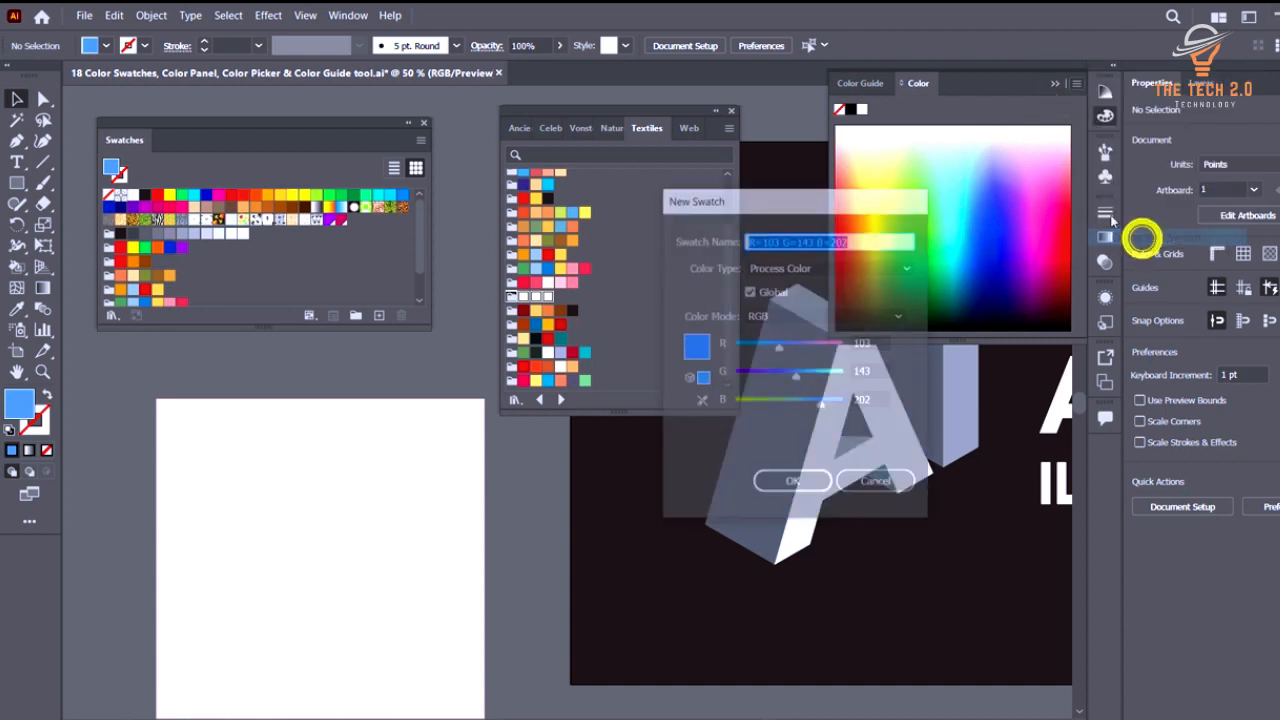
{"action": "left_click", "coordinate": [792, 485]}
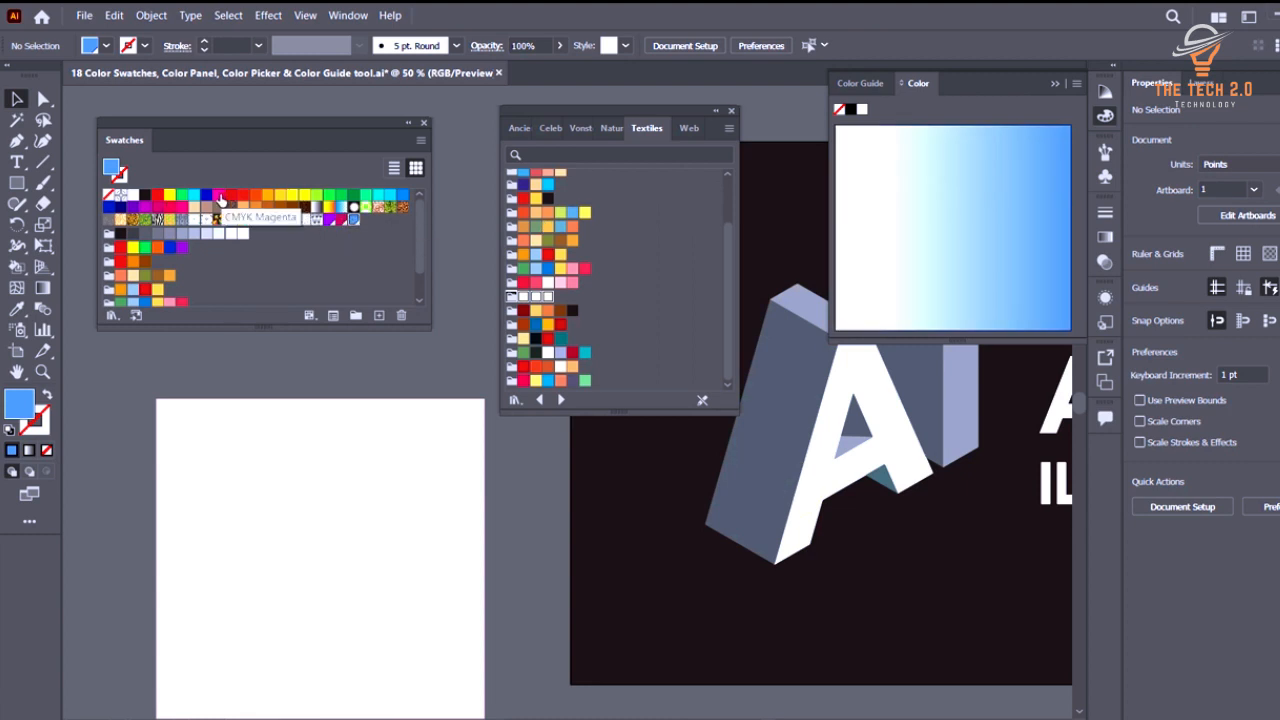
Pick a bright yellow fill color from the Color panel's spectrum and save it as a global RGB swatch under its default name.
{"action": "left_click", "coordinate": [218, 194]}
{"action": "left_click", "coordinate": [231, 194]}
{"action": "left_click", "coordinate": [874, 225]}
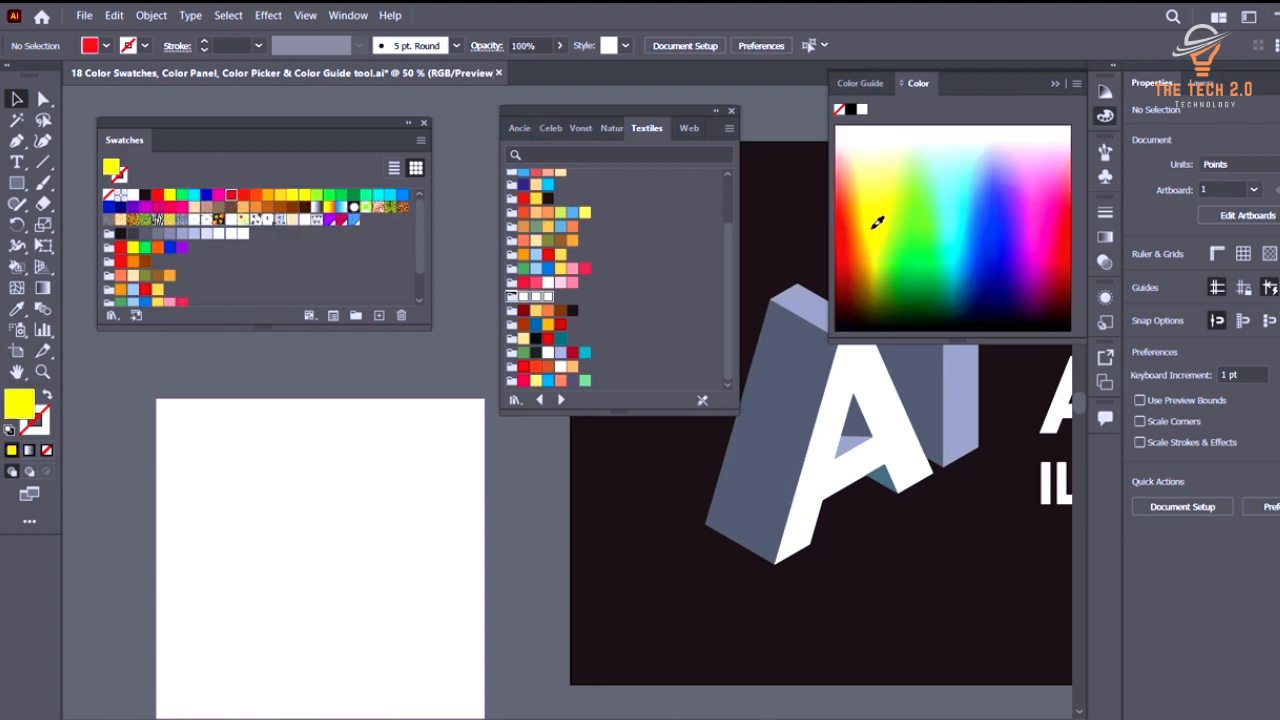
{"action": "left_click", "coordinate": [1076, 86]}
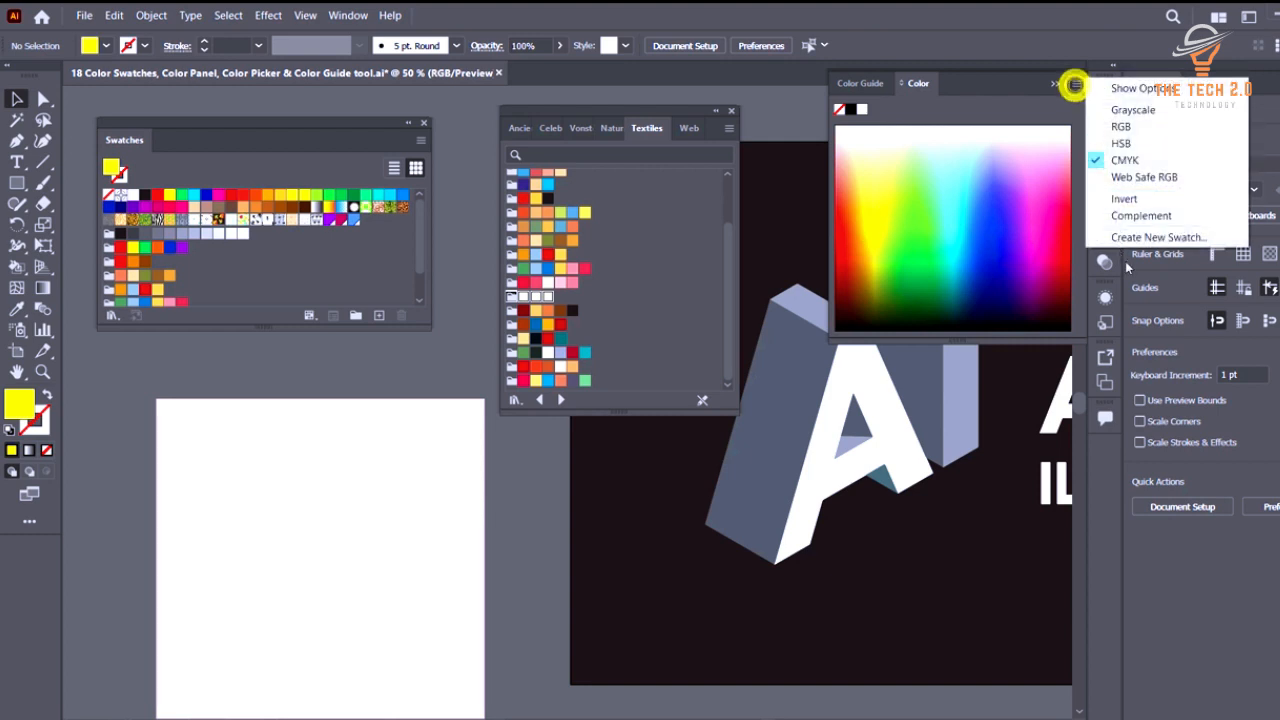
{"action": "left_click", "coordinate": [1168, 234]}
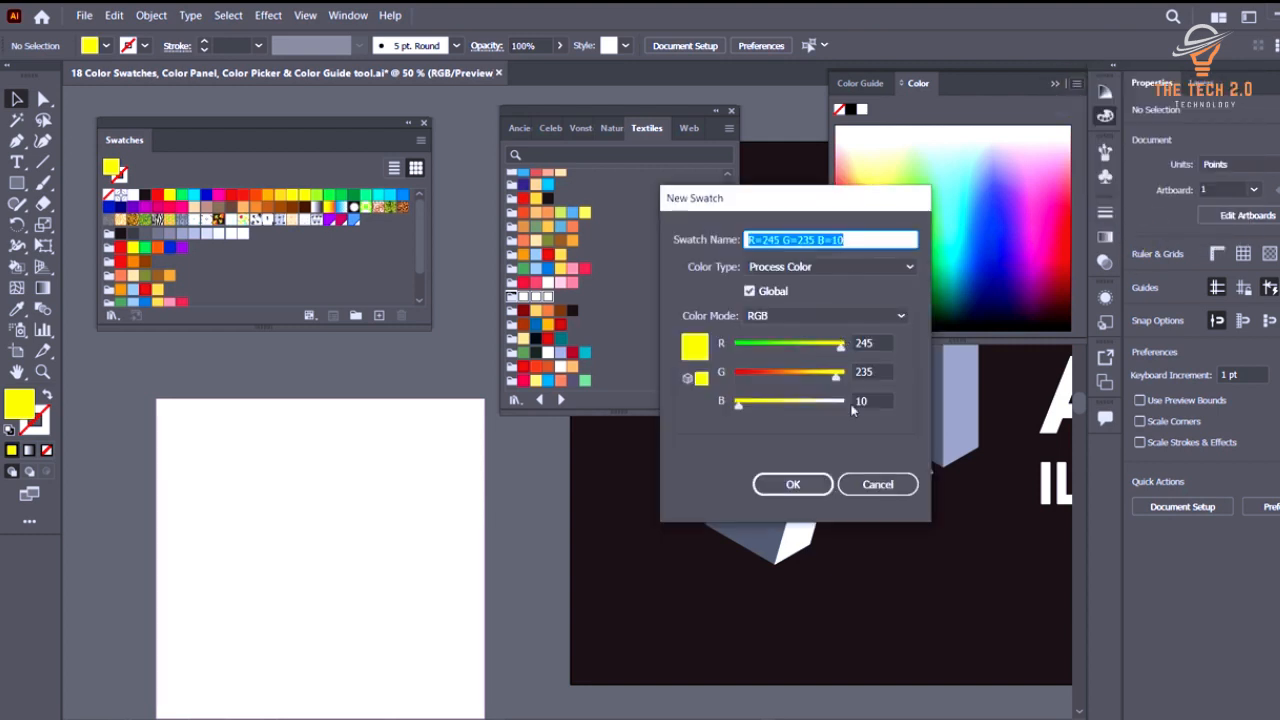
{"action": "left_click", "coordinate": [768, 490]}
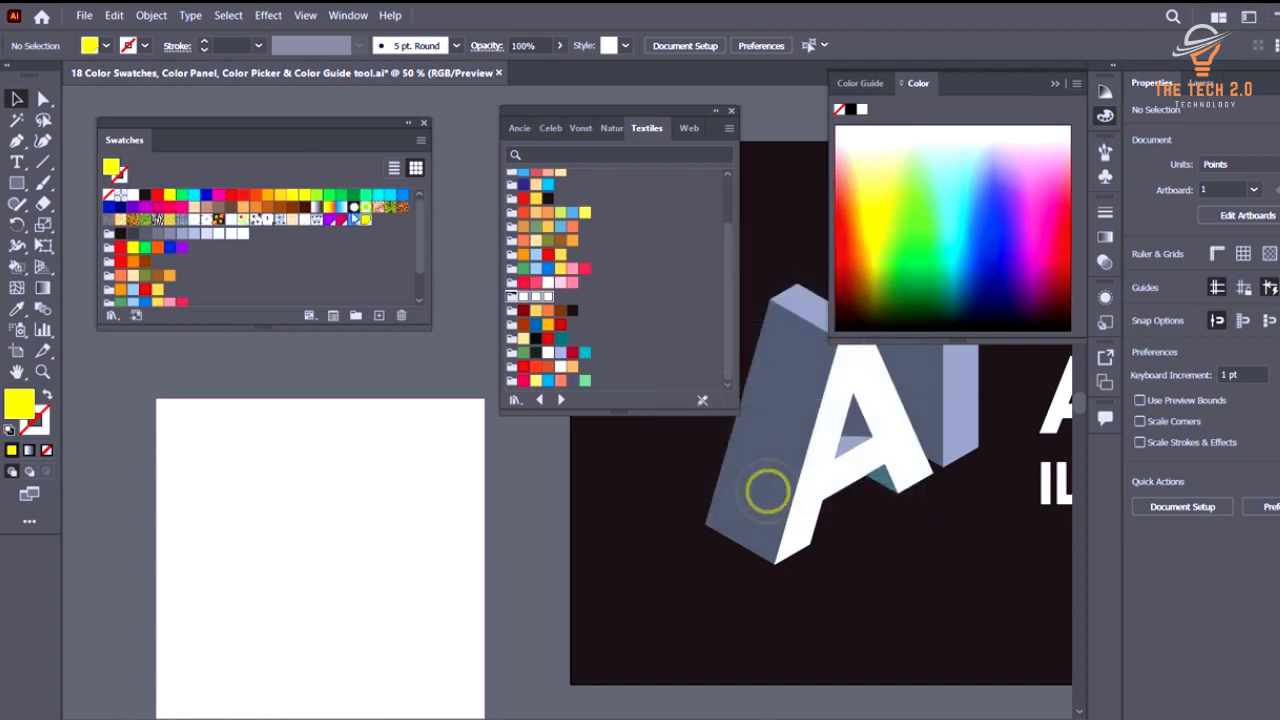
Set the fill to the red-orange swatch and change it to its complementary color.
{"action": "left_click", "coordinate": [251, 196]}
{"action": "left_click", "coordinate": [1076, 84]}
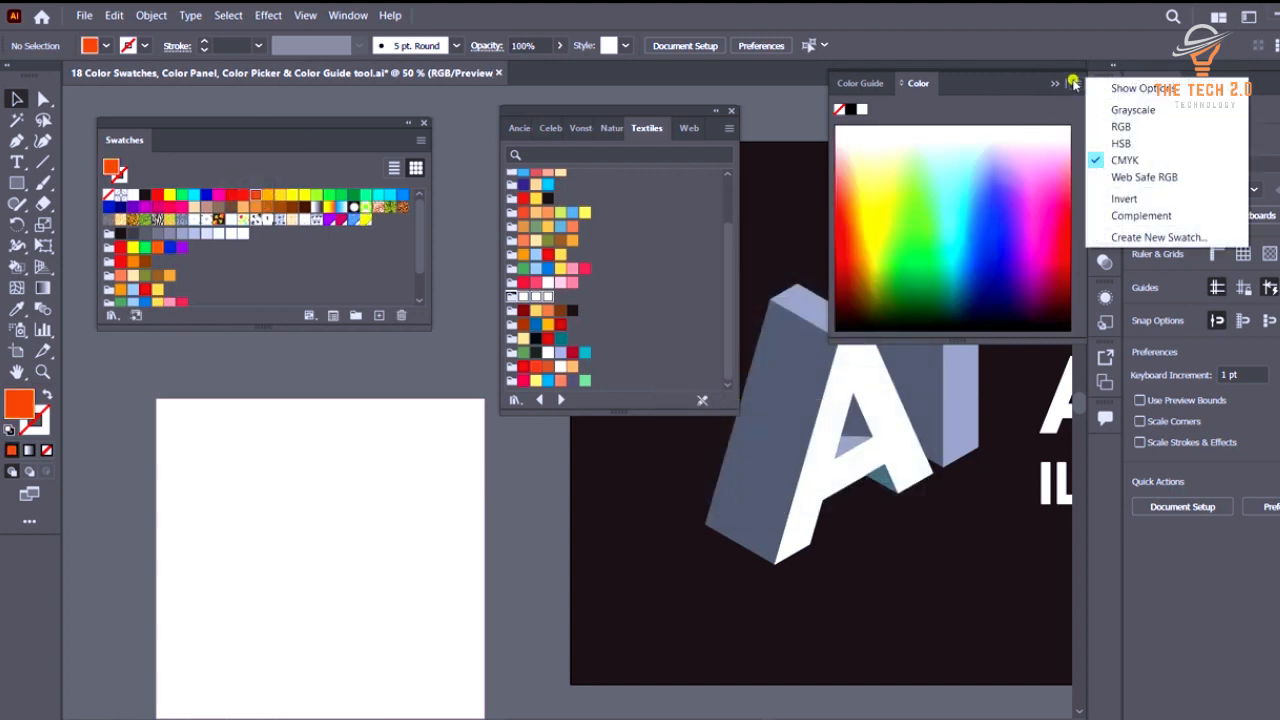
{"action": "left_click", "coordinate": [1150, 215]}
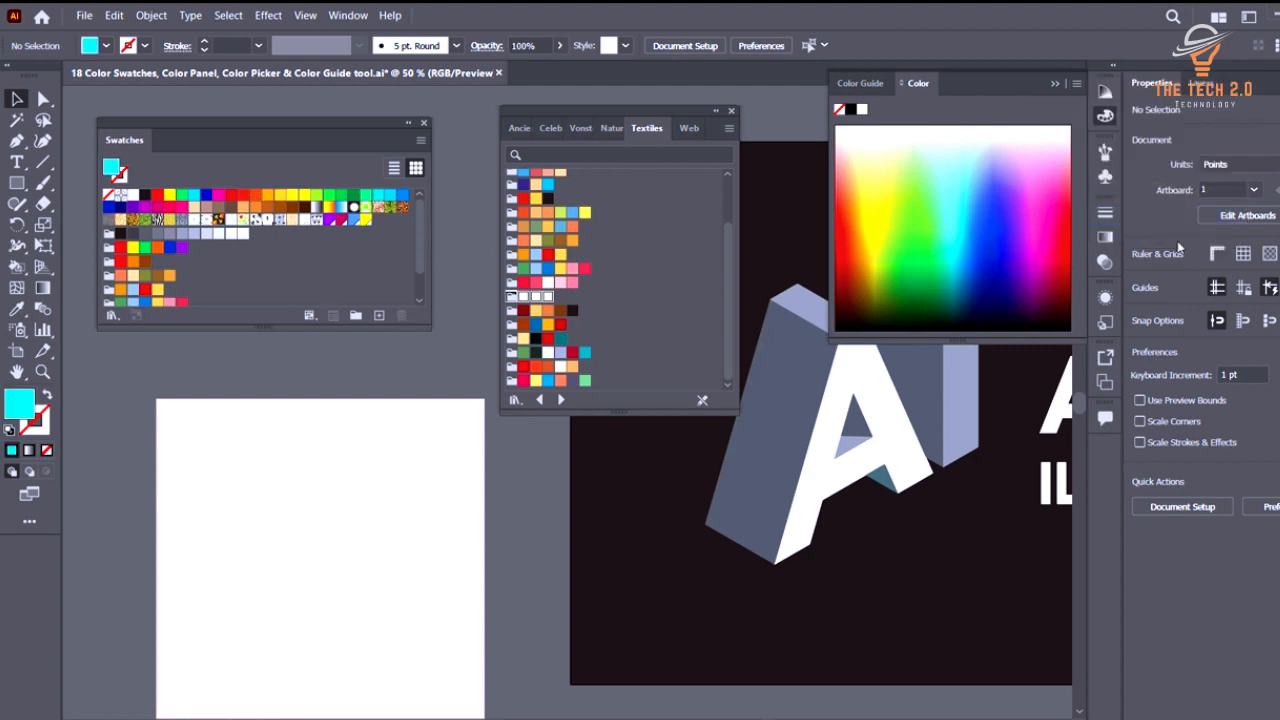
Switch the Color panel to Grayscale and pick a dark gray and a white fill from the ramp.
{"action": "left_click", "coordinate": [1076, 86]}
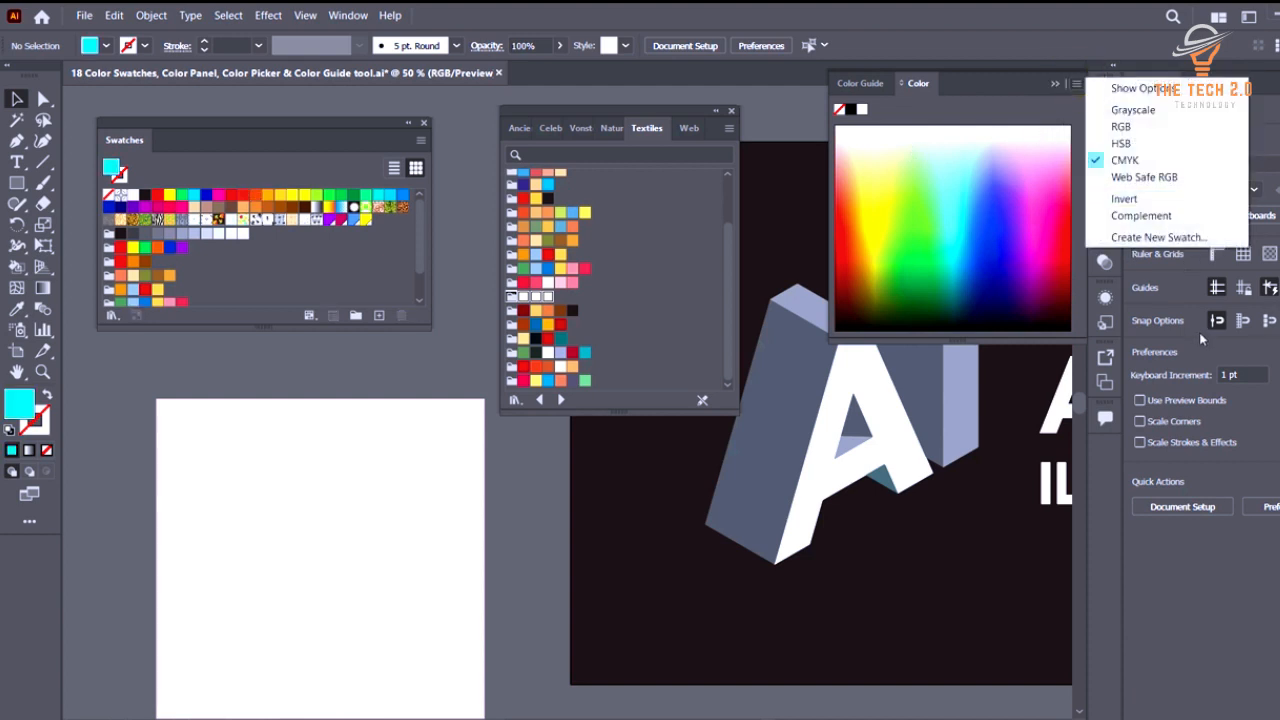
{"action": "left_click", "coordinate": [1140, 109]}
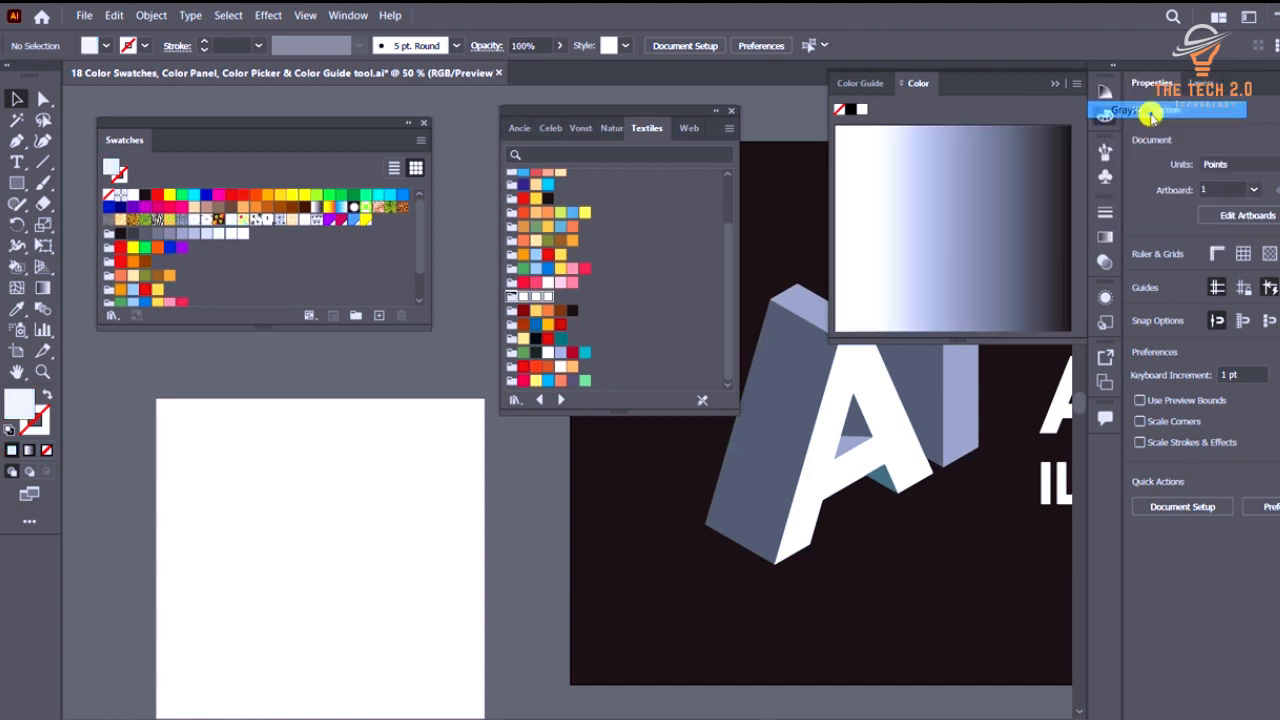
{"action": "left_click", "coordinate": [1004, 172]}
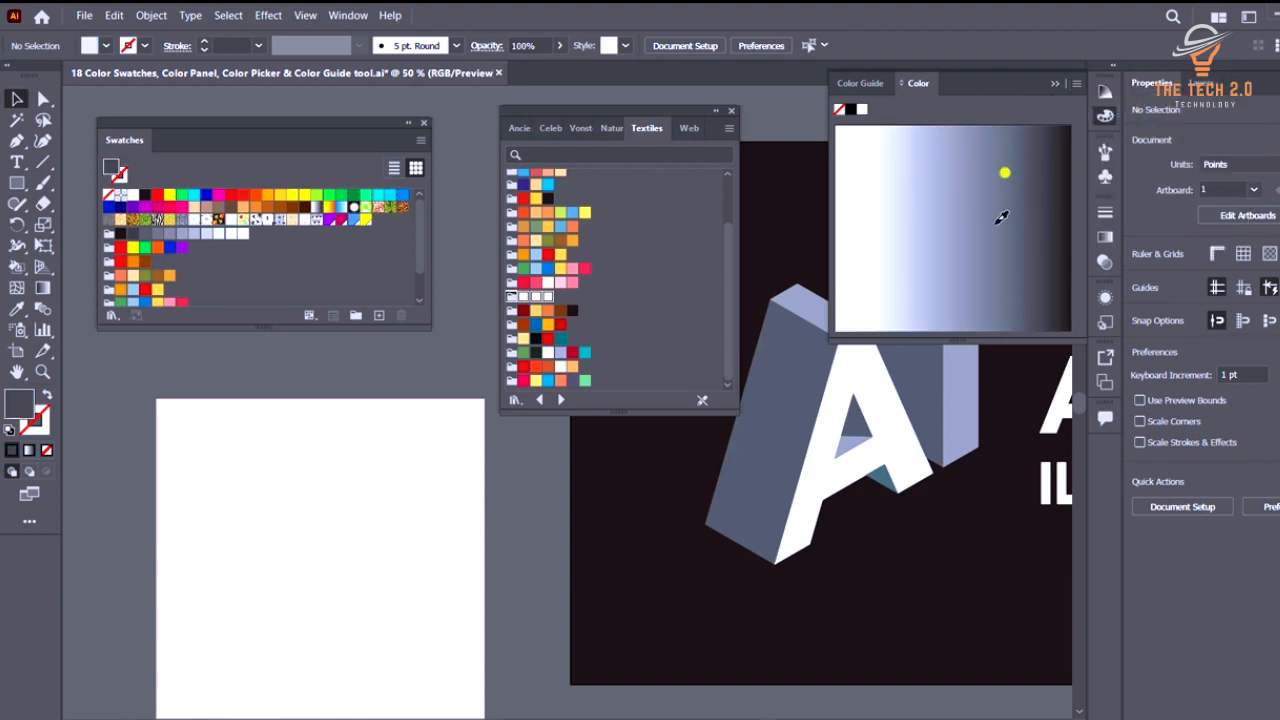
{"action": "left_click_drag", "start_coordinate": [935, 263], "coordinate": [876, 244]}
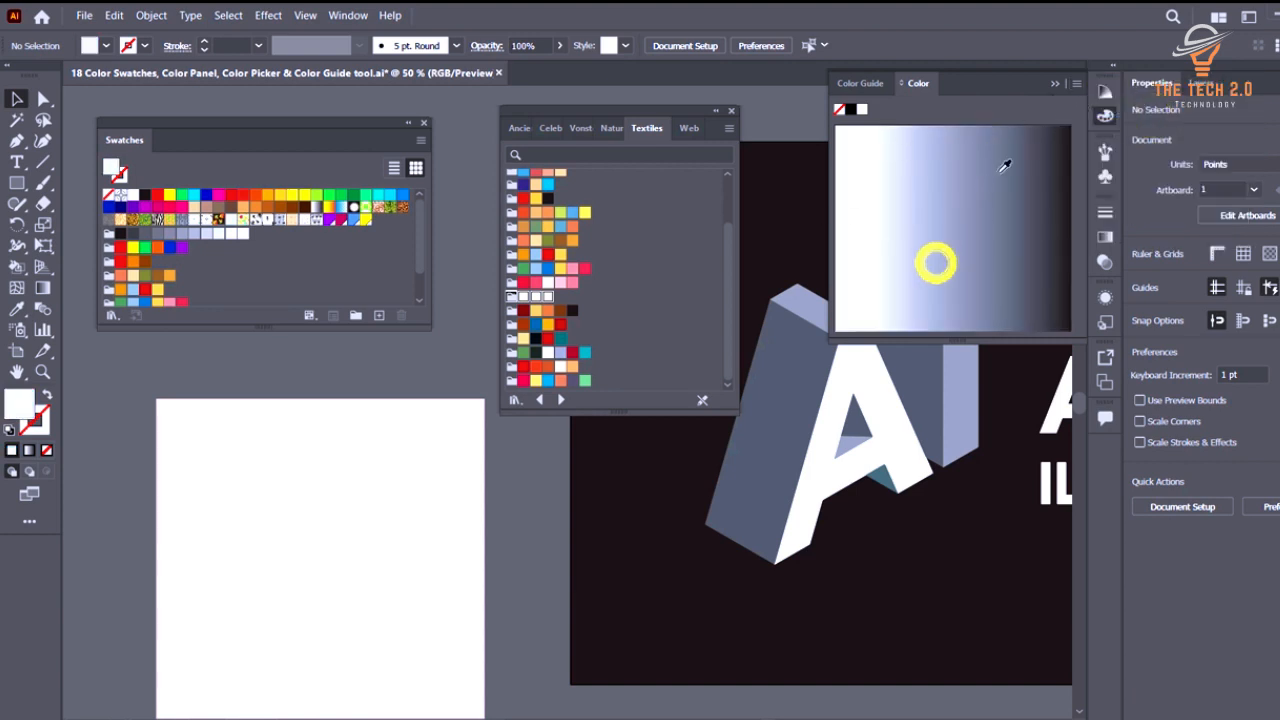
Switch the Color panel's color model through RGB, HSB and CMYK, ending on Web Safe RGB.
{"action": "left_click", "coordinate": [1076, 83]}
{"action": "left_click", "coordinate": [1115, 124]}
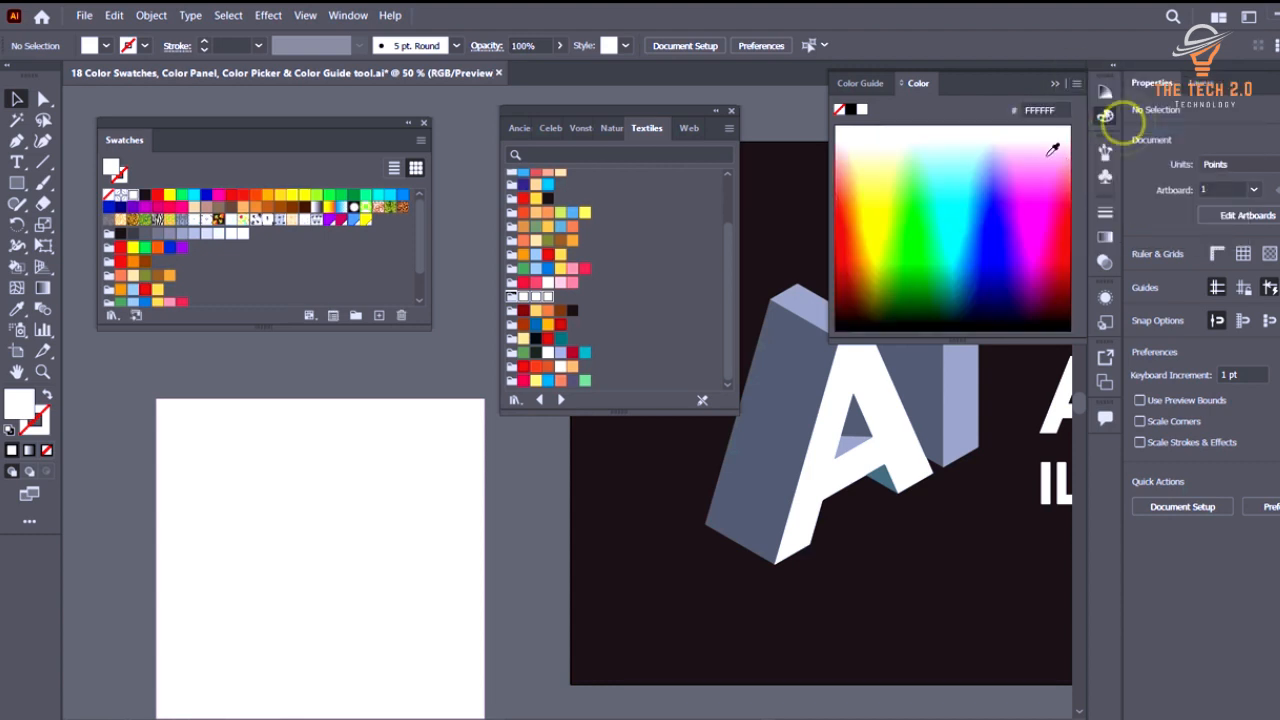
{"action": "left_click", "coordinate": [1077, 84]}
{"action": "left_click", "coordinate": [1138, 134]}
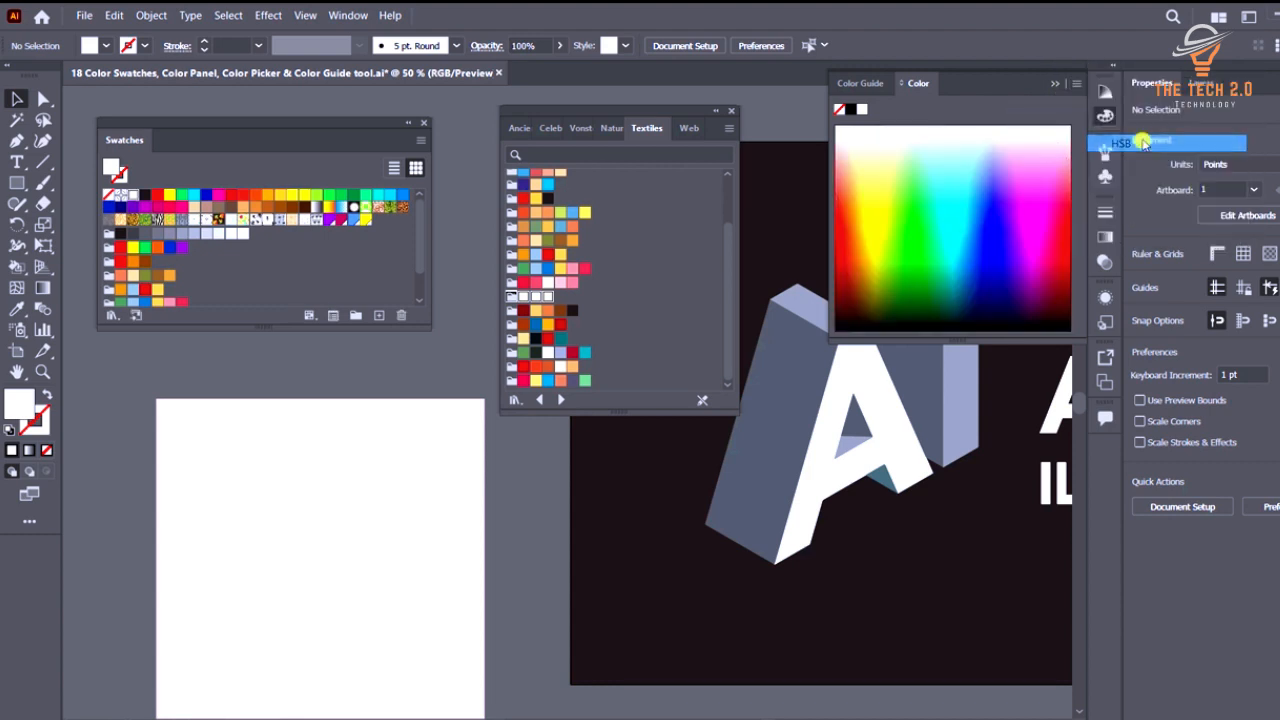
{"action": "left_click", "coordinate": [1076, 84]}
{"action": "left_click", "coordinate": [1132, 158]}
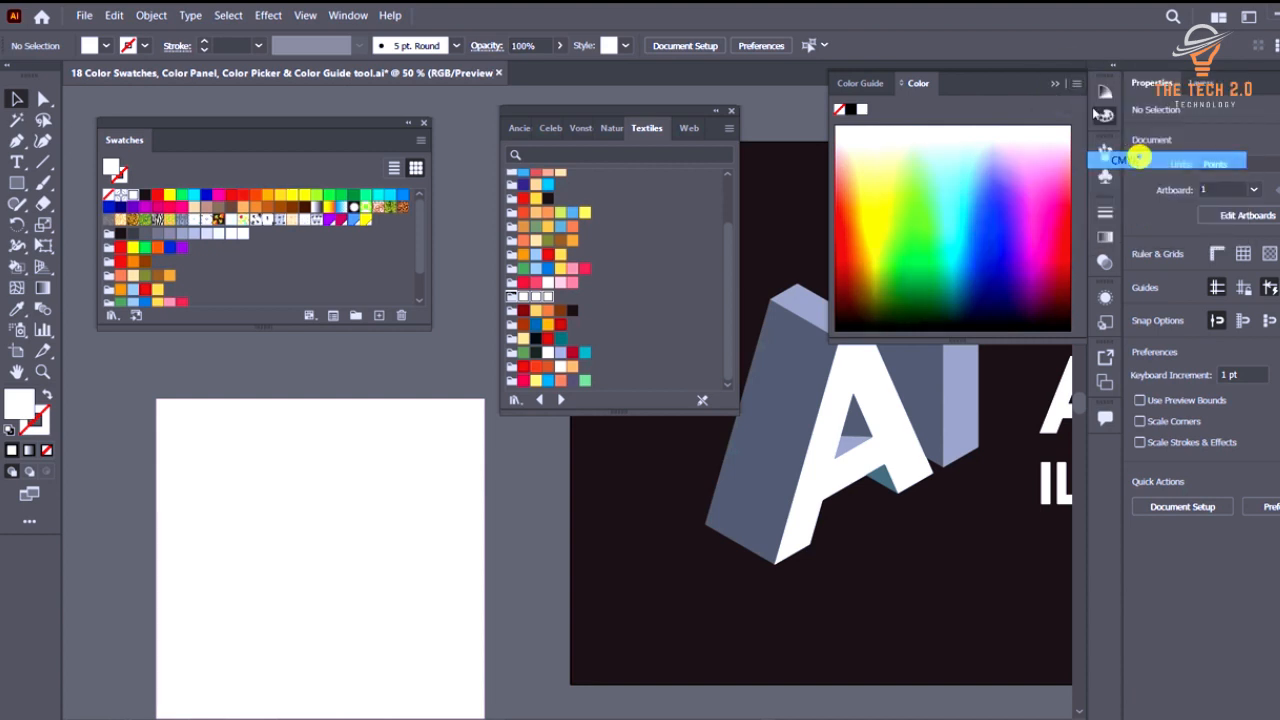
{"action": "left_click", "coordinate": [1077, 86]}
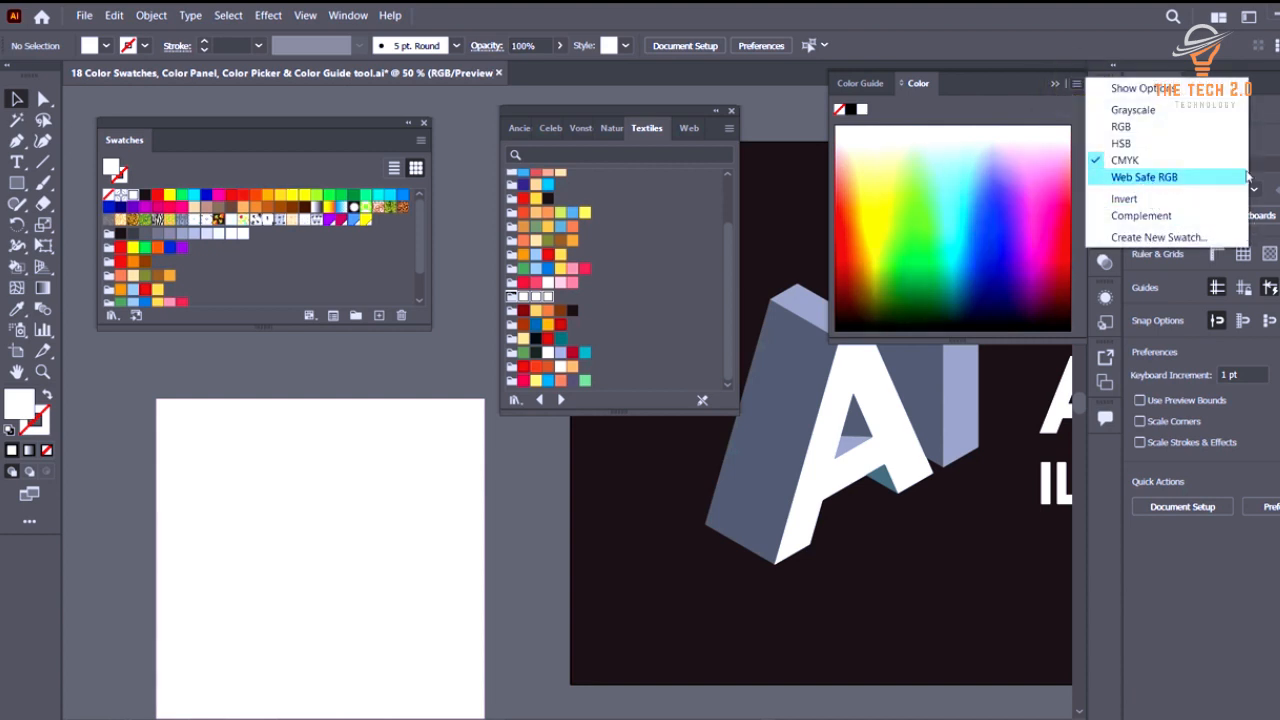
{"action": "left_click", "coordinate": [1146, 177]}
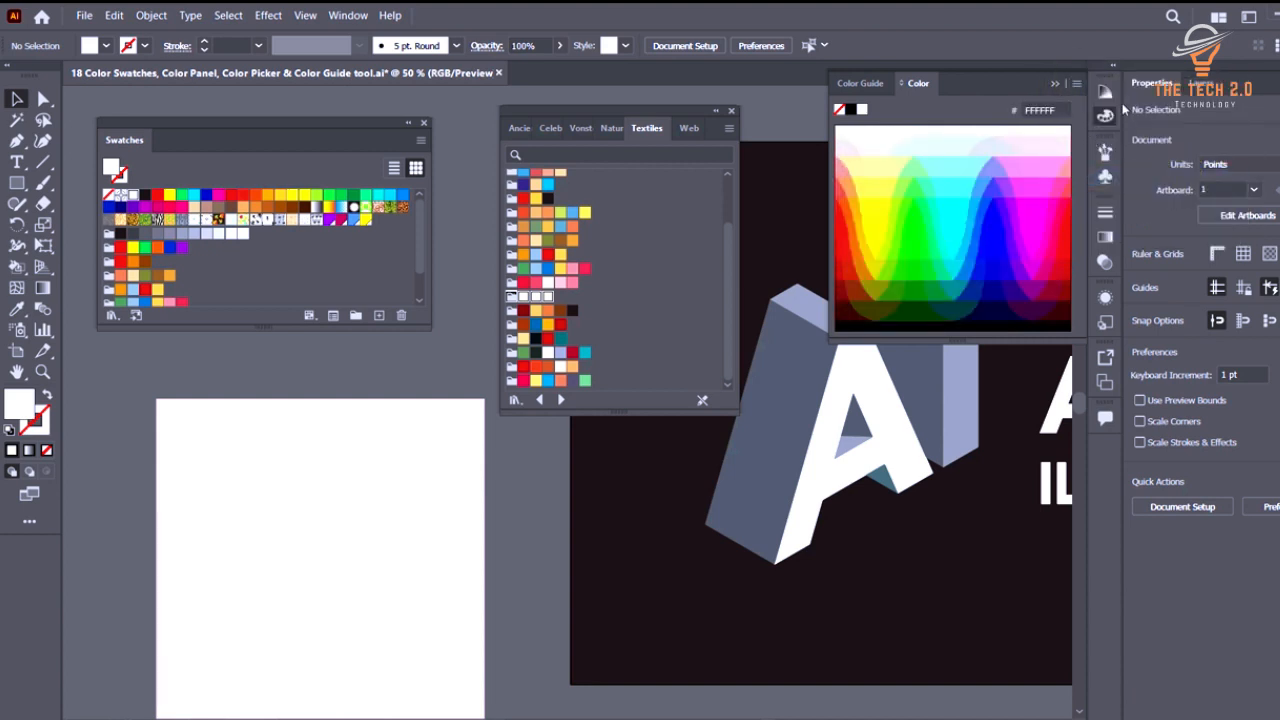
Pick a violet-blue and a light pink fill color from the web-safe spectrum, ending on FF99CC.
{"action": "left_click", "coordinate": [1077, 86]}
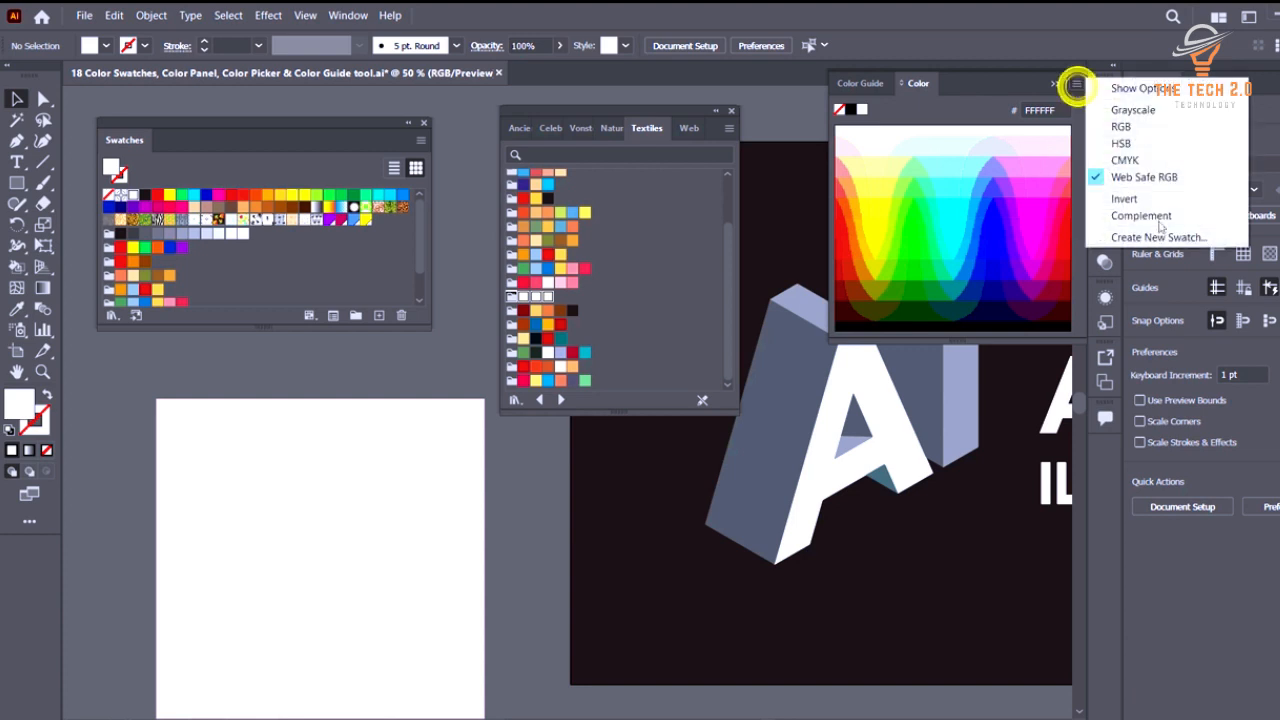
{"action": "left_click", "coordinate": [1001, 211]}
{"action": "left_click", "coordinate": [998, 194]}
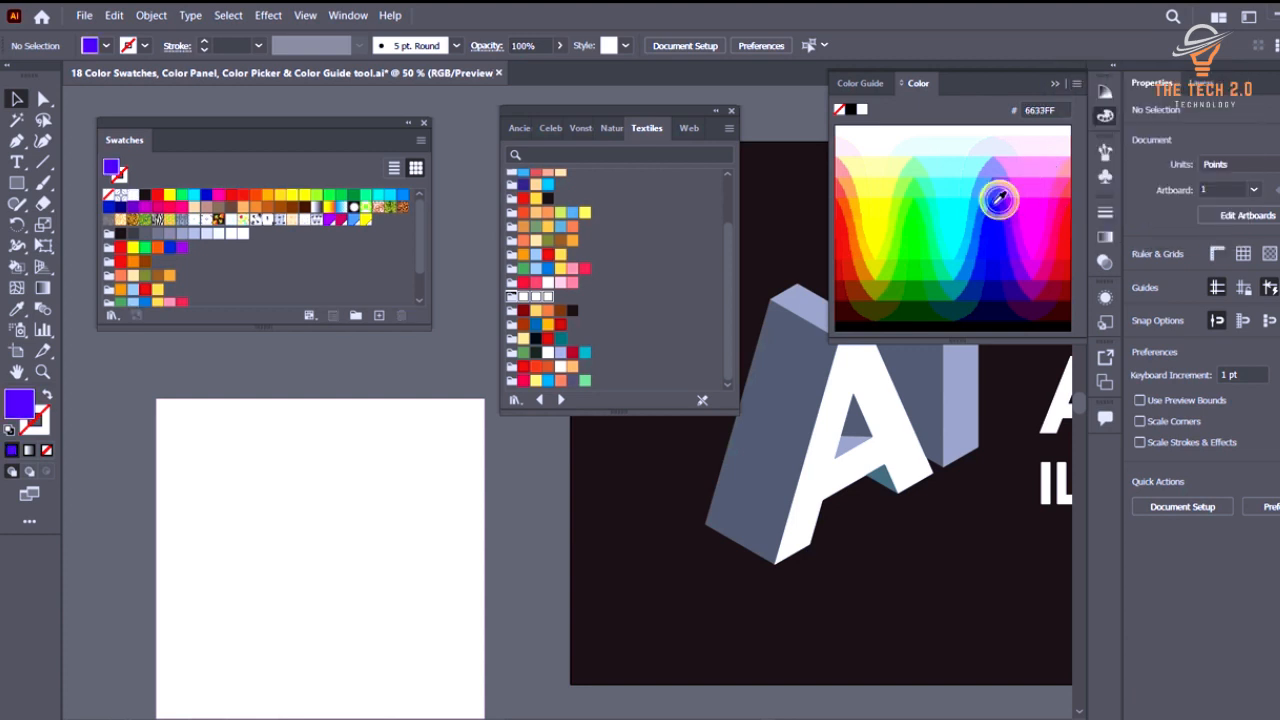
{"action": "left_click", "coordinate": [1058, 165]}
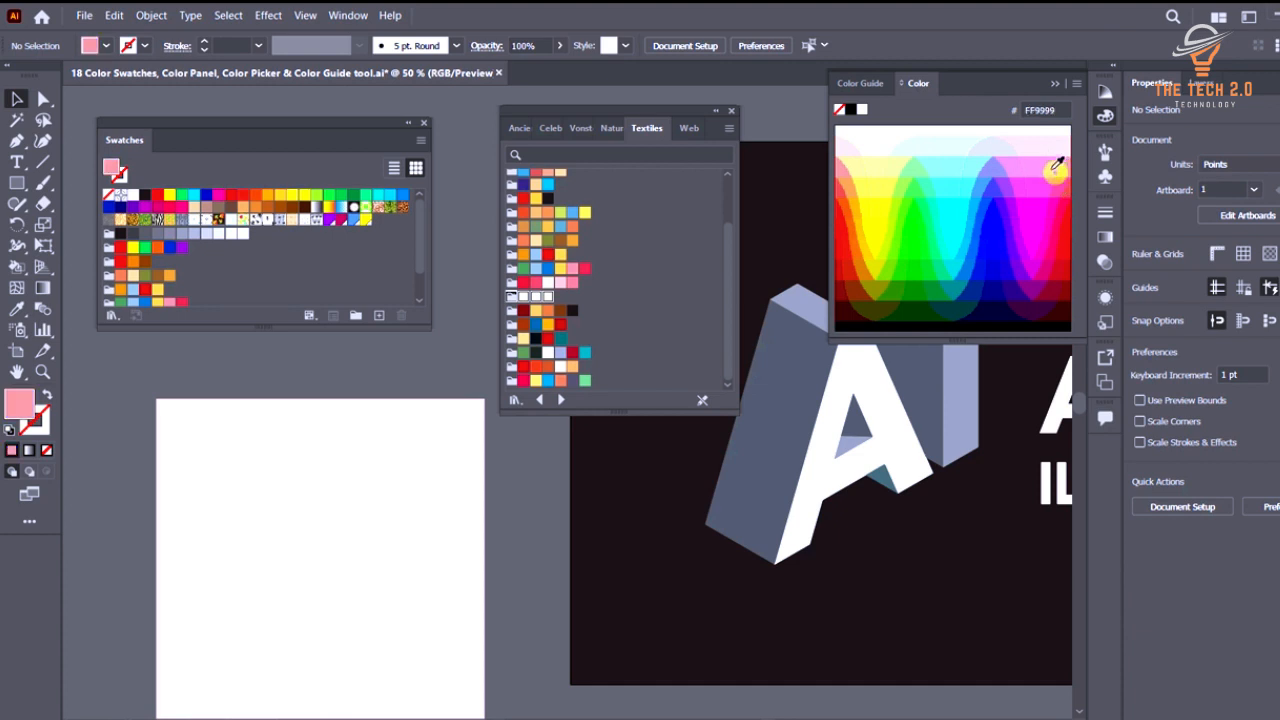
Invert the pink fill color and invert it back, collapsing and reopening the Color panel after each inversion.
{"action": "left_click", "coordinate": [1080, 83]}
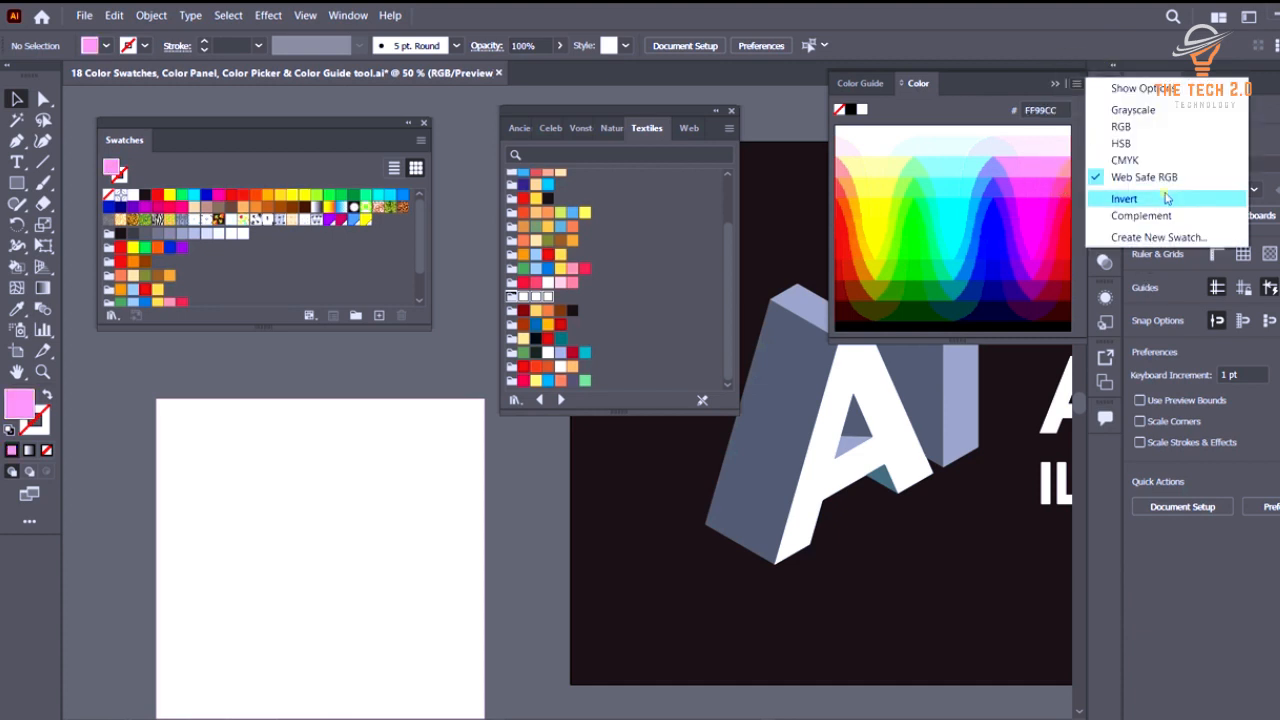
{"action": "left_click", "coordinate": [1166, 199]}
{"action": "left_click", "coordinate": [1064, 82]}
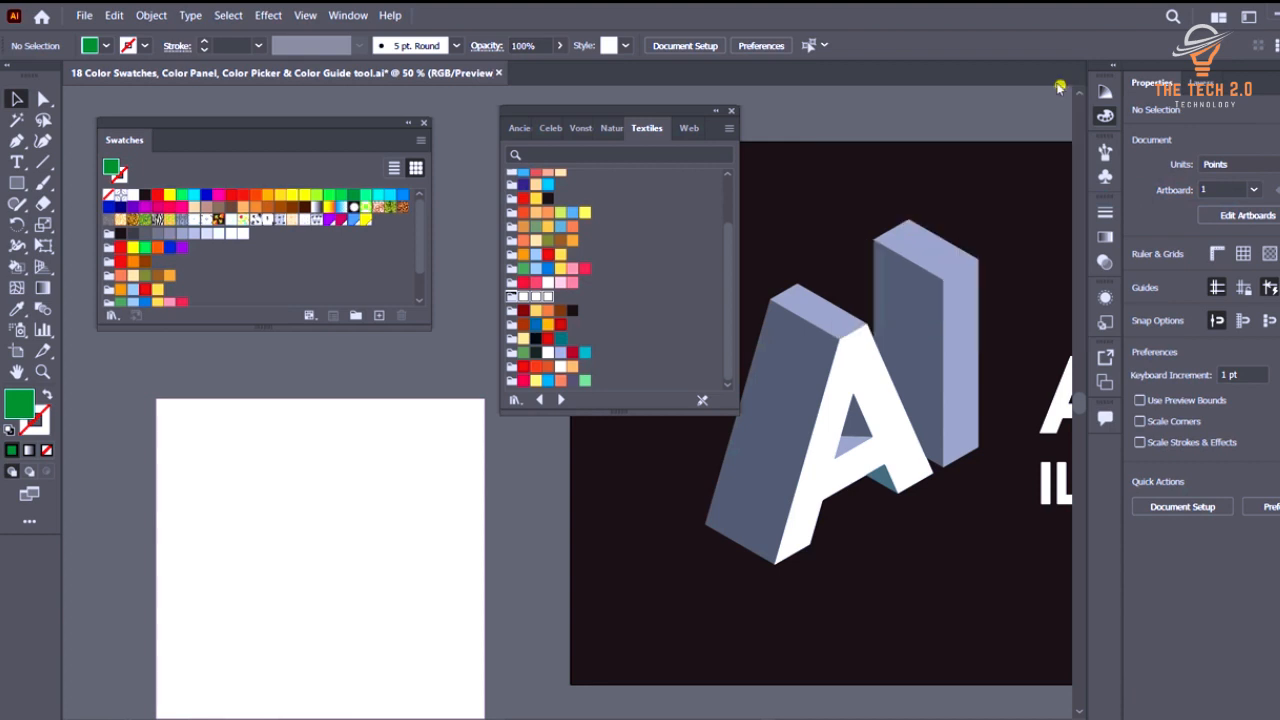
{"action": "left_click", "coordinate": [1106, 115]}
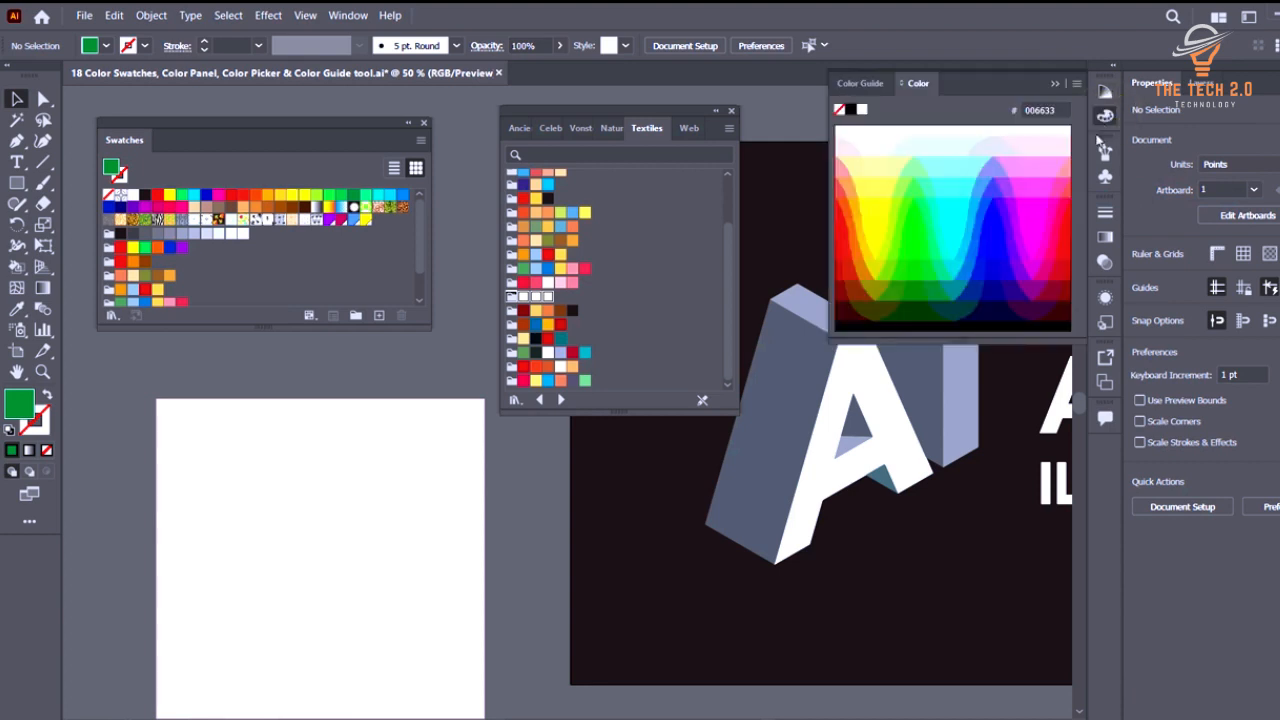
{"action": "left_click", "coordinate": [1076, 83]}
{"action": "left_click", "coordinate": [1130, 199]}
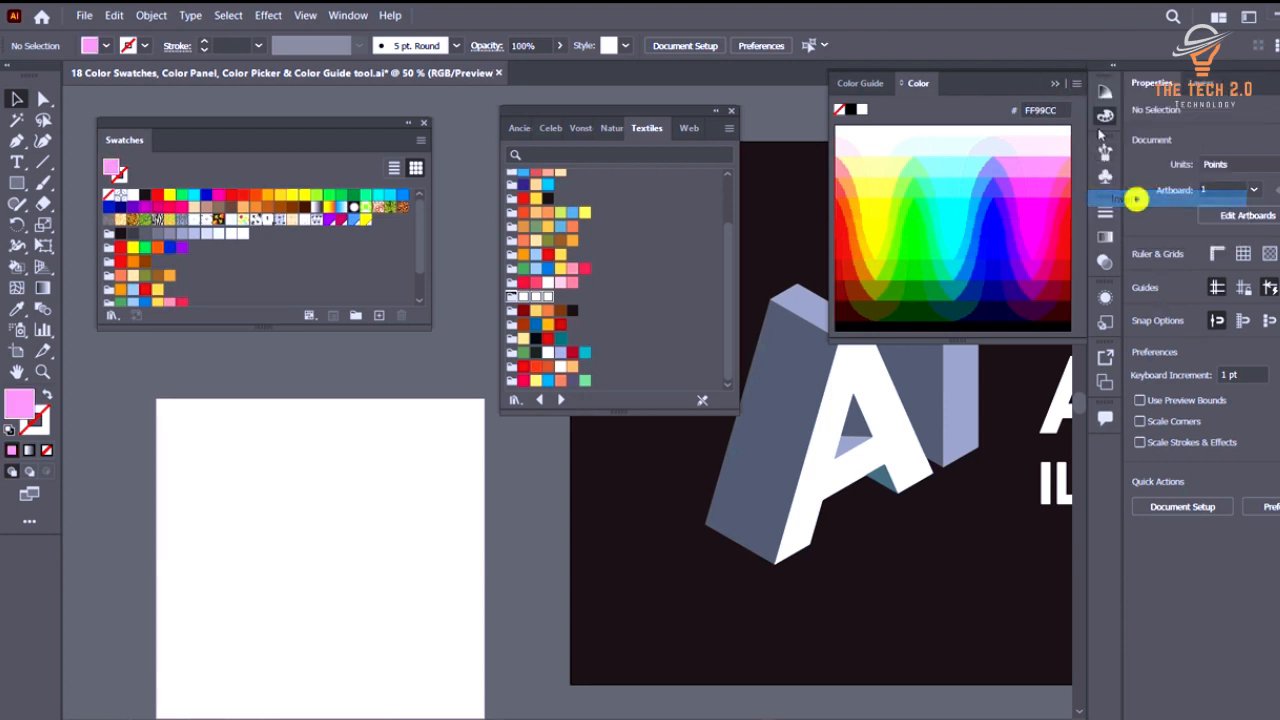
{"action": "left_click", "coordinate": [1056, 82]}
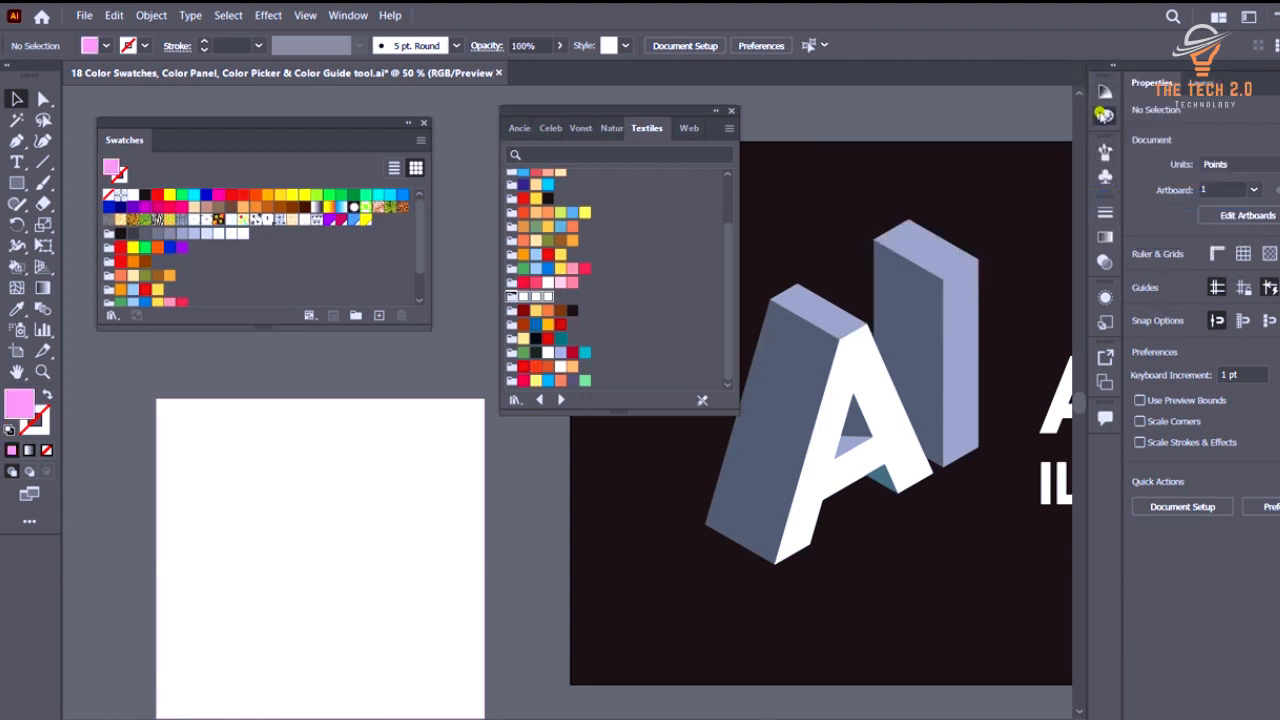
{"action": "left_click", "coordinate": [1104, 114]}
Switch the Color panel to RGB, show its slider options and make the panel taller to enlarge the spectrum.
{"action": "left_click", "coordinate": [1079, 85]}
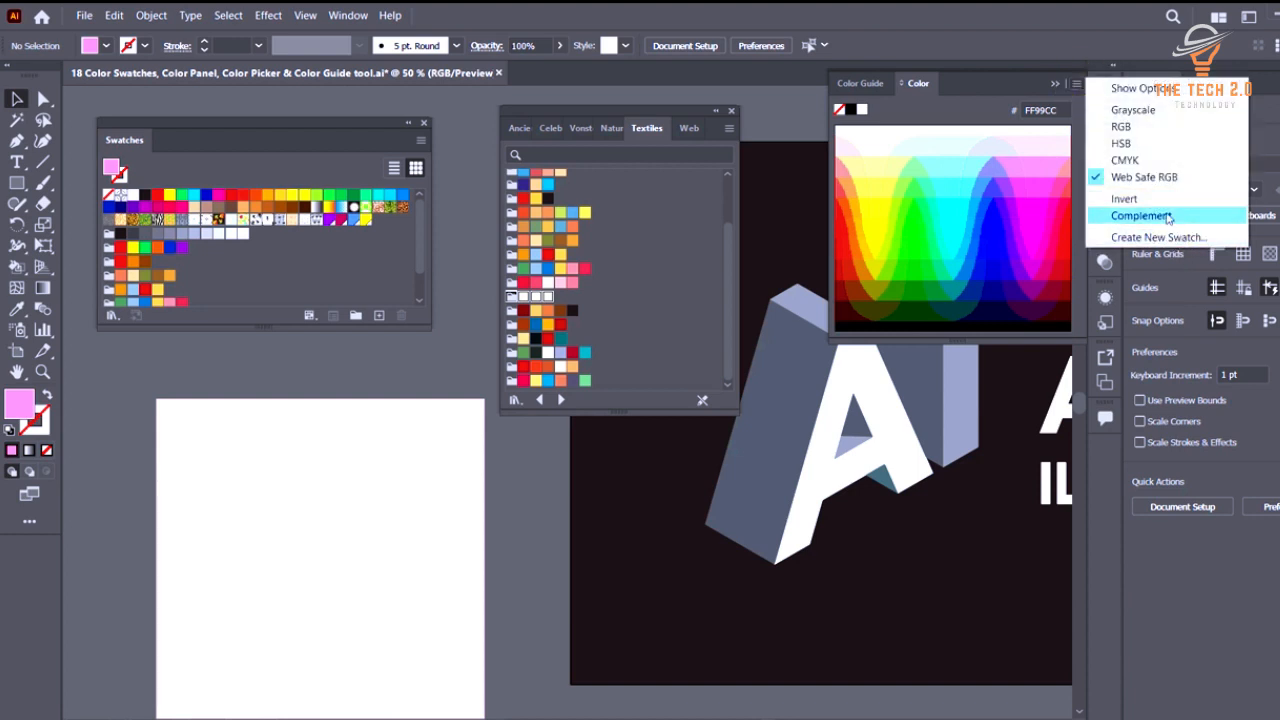
{"action": "left_click", "coordinate": [1142, 127]}
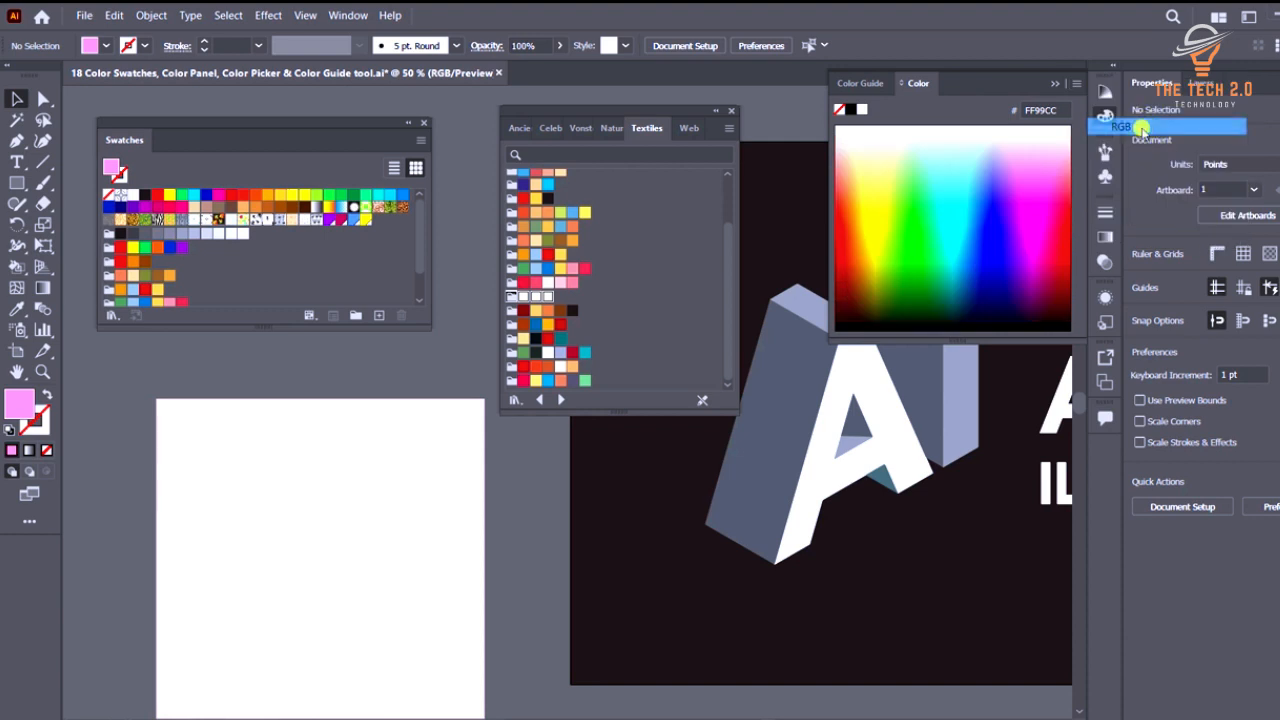
{"action": "left_click", "coordinate": [1076, 88]}
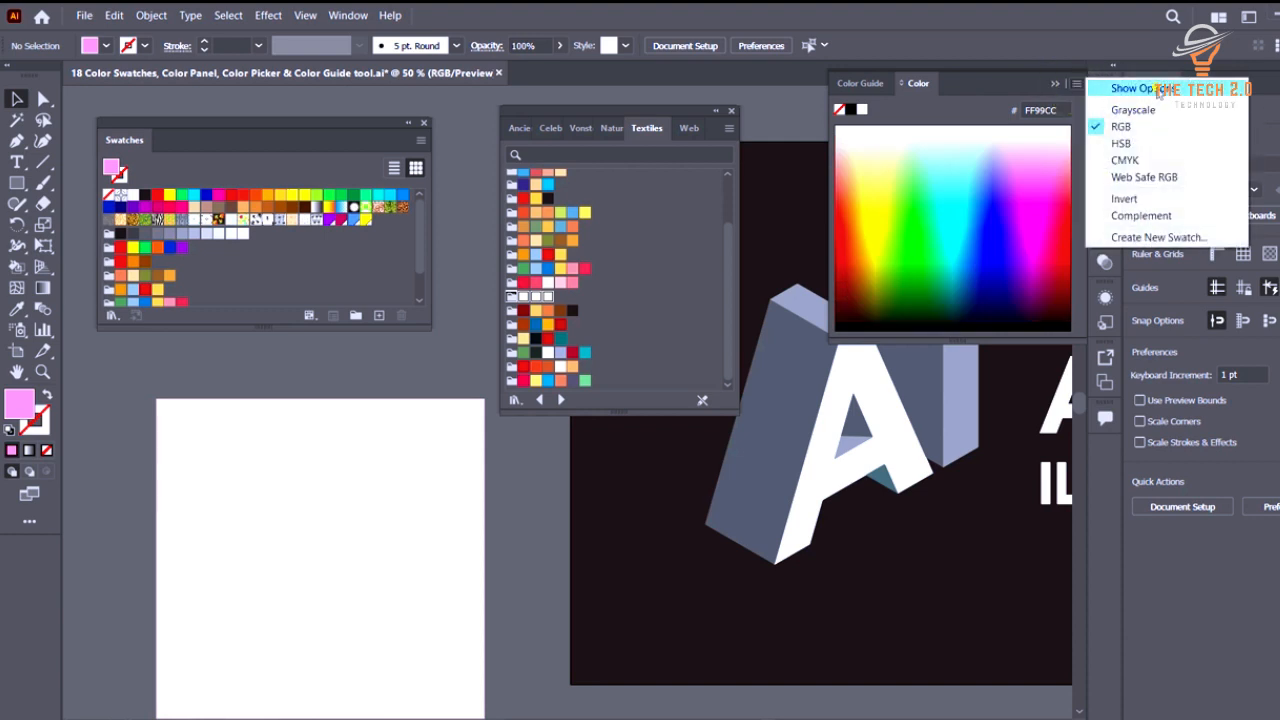
{"action": "left_click", "coordinate": [1158, 90]}
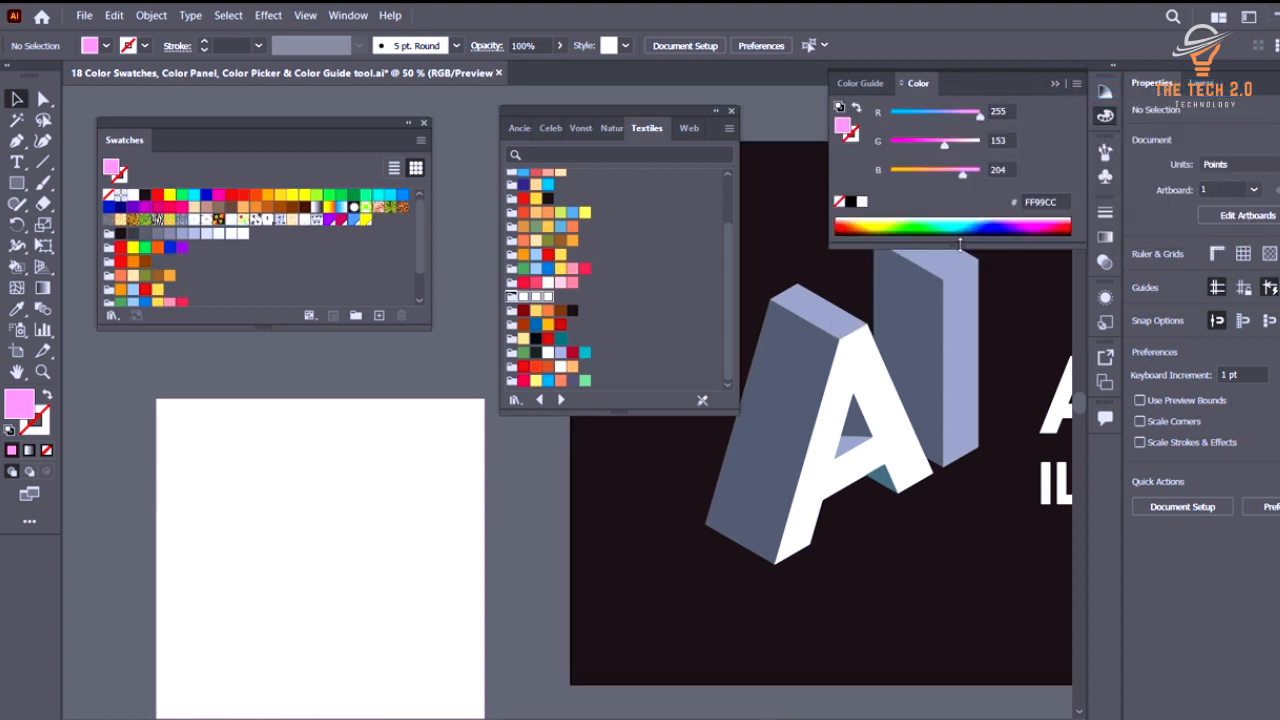
{"action": "left_click_drag", "start_coordinate": [964, 248], "coordinate": [982, 441]}
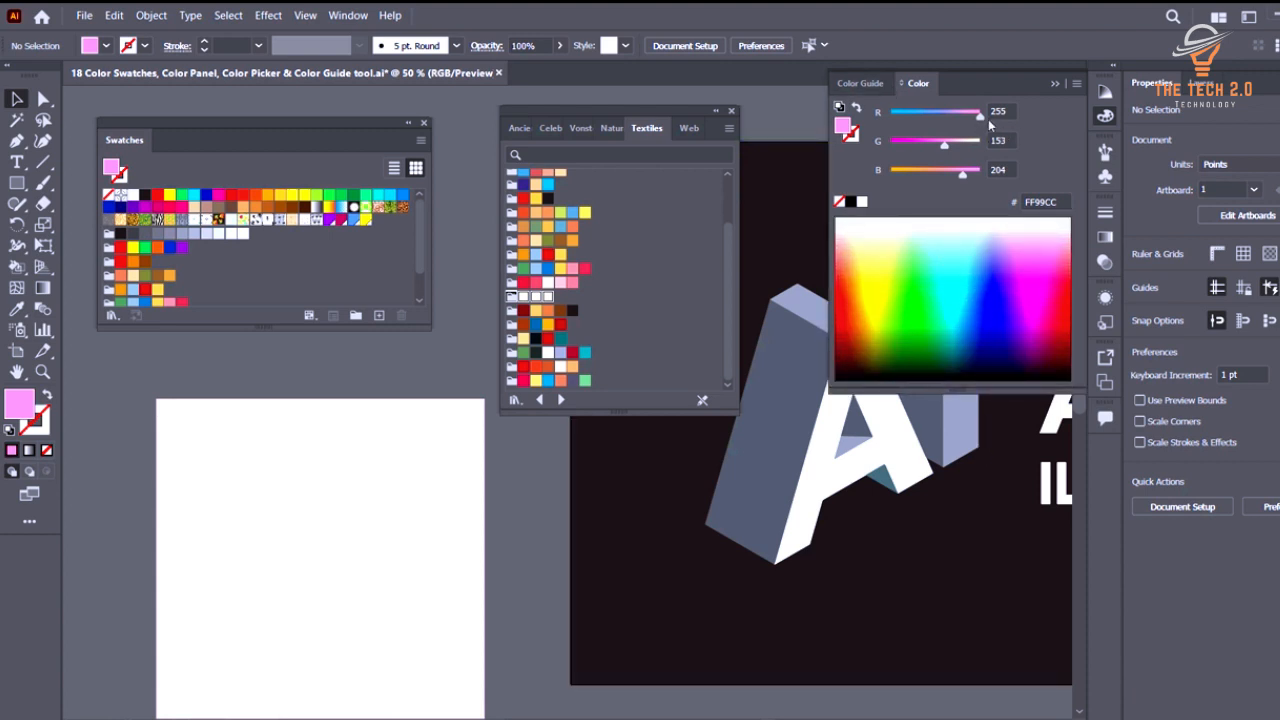
Adjust the fill color's RGB sliders to a yellow-orange with R 255, G 162 and B 88.
{"action": "left_click_drag", "start_coordinate": [980, 118], "coordinate": [1026, 138]}
{"action": "left_click_drag", "start_coordinate": [938, 148], "coordinate": [943, 180]}
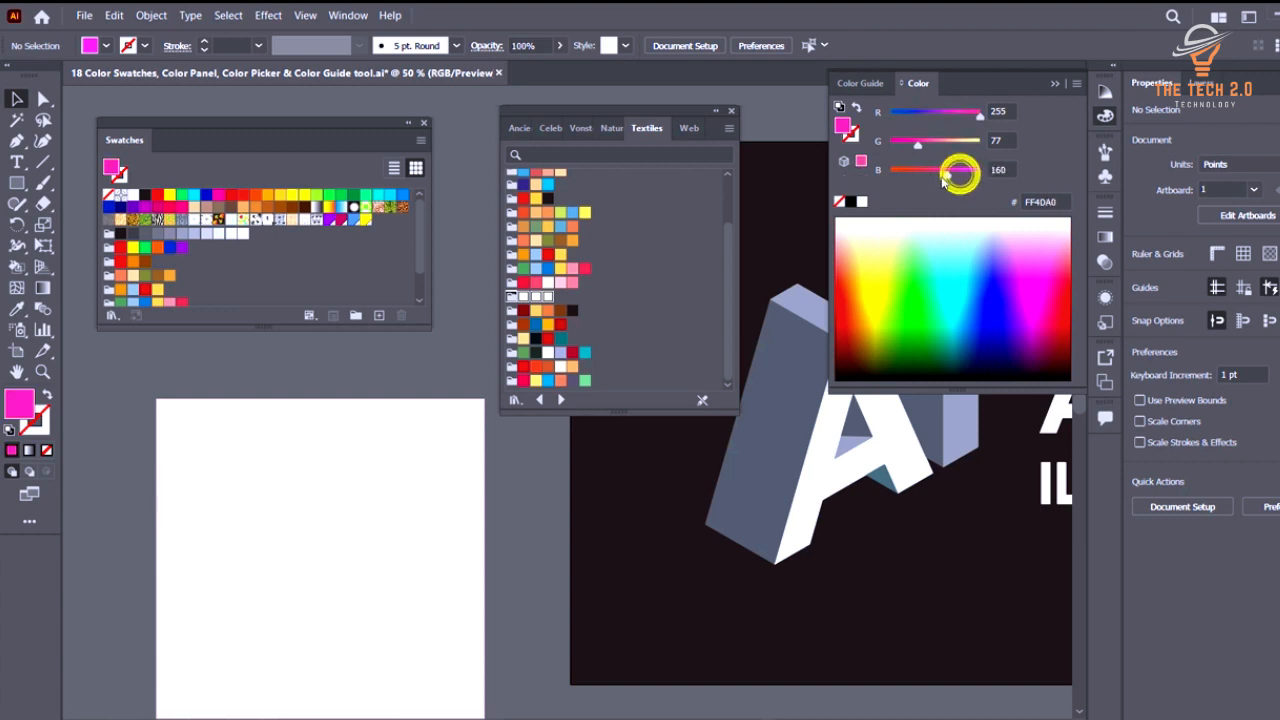
{"action": "left_click", "coordinate": [1083, 86]}
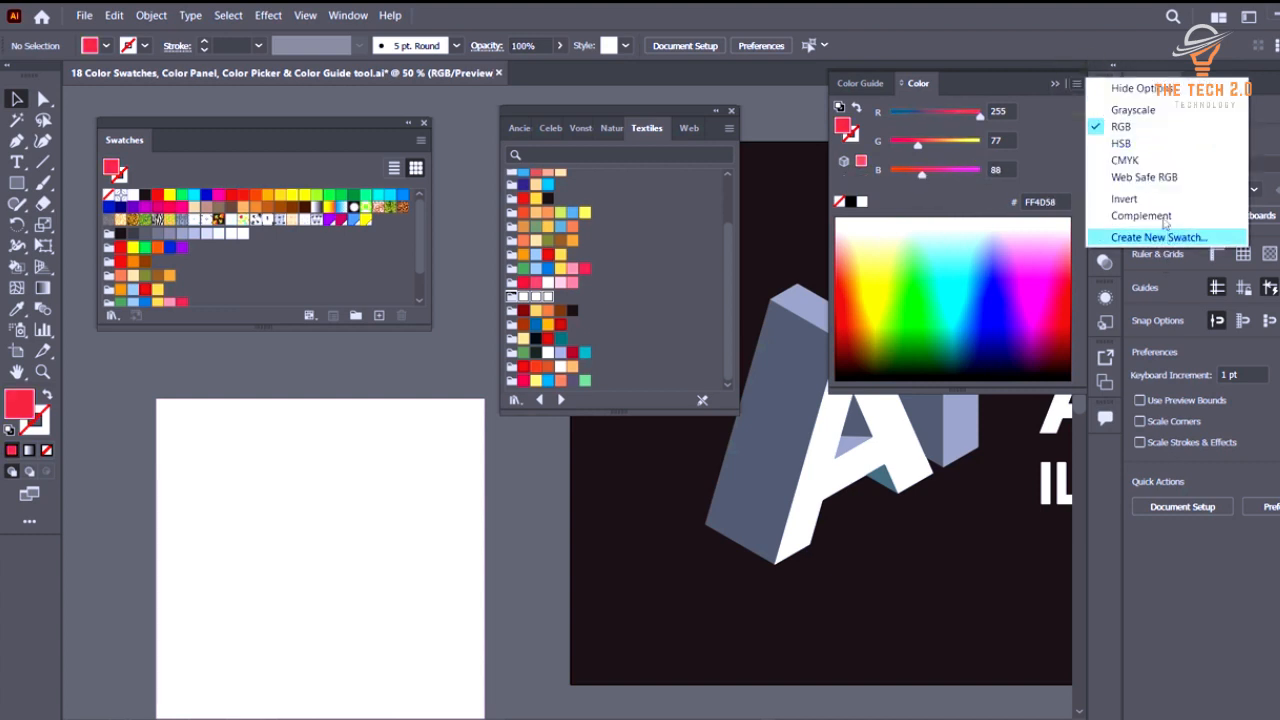
{"action": "left_click", "coordinate": [1043, 150]}
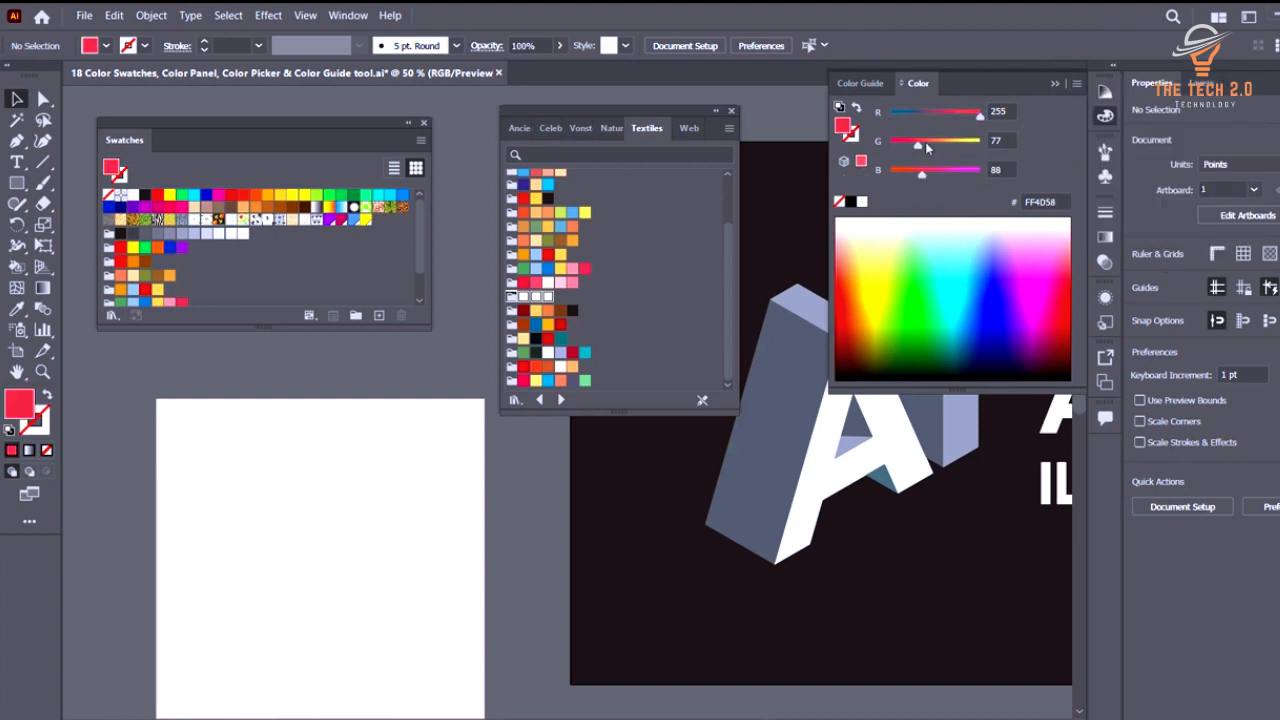
{"action": "left_click_drag", "start_coordinate": [925, 142], "coordinate": [948, 147]}
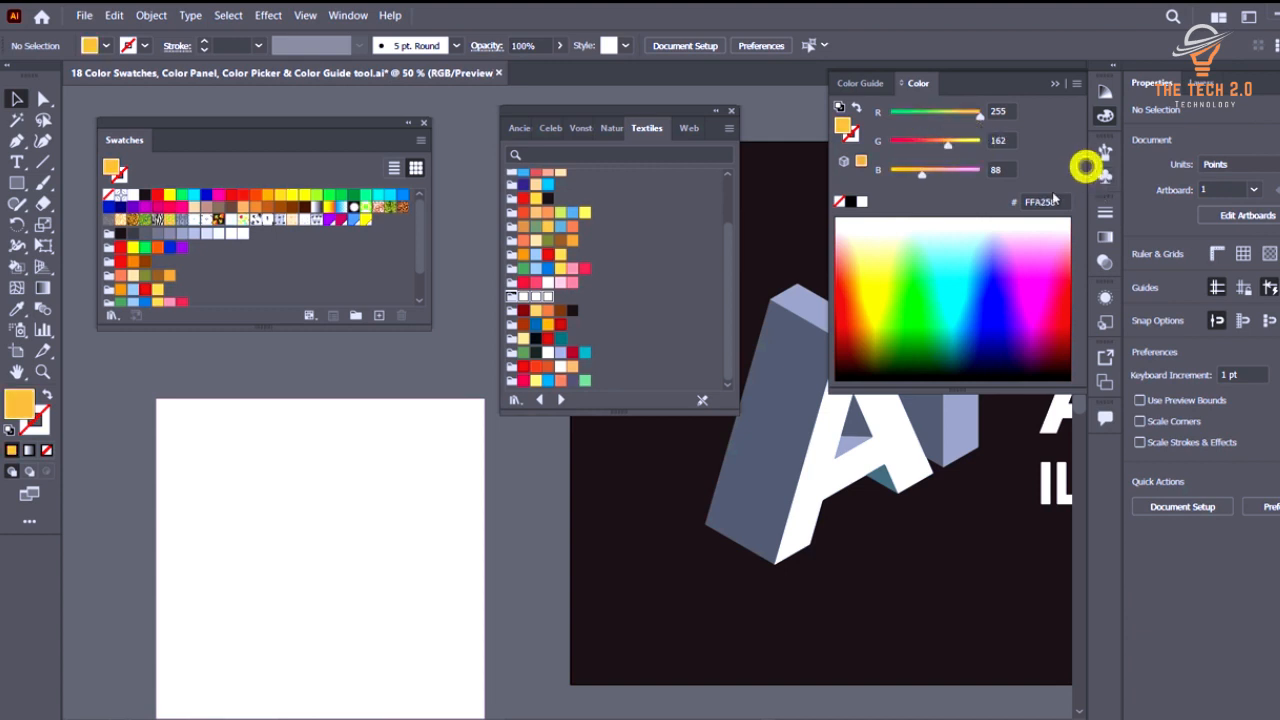
Copy the fill color's hex code and compare it with the code in the Color Picker, leaving the color unchanged.
{"action": "left_click", "coordinate": [1050, 201]}
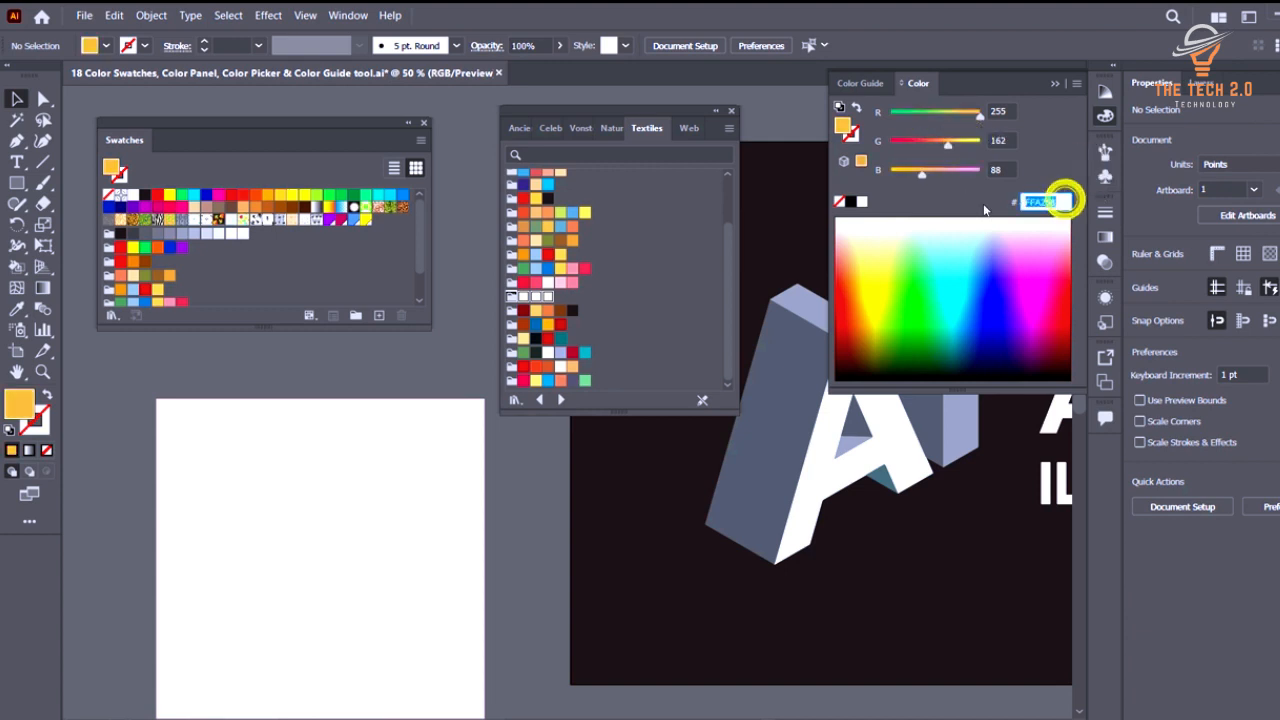
{"action": "right_click", "coordinate": [1046, 203]}
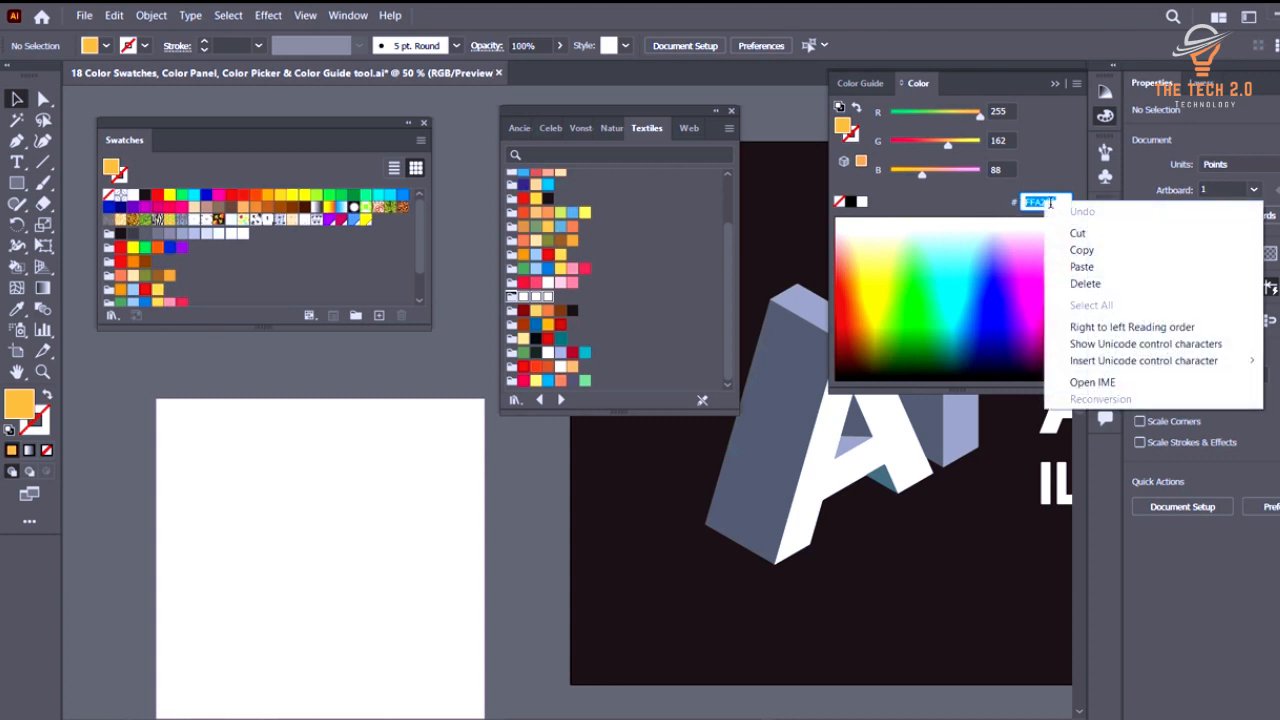
{"action": "left_click", "coordinate": [1090, 250]}
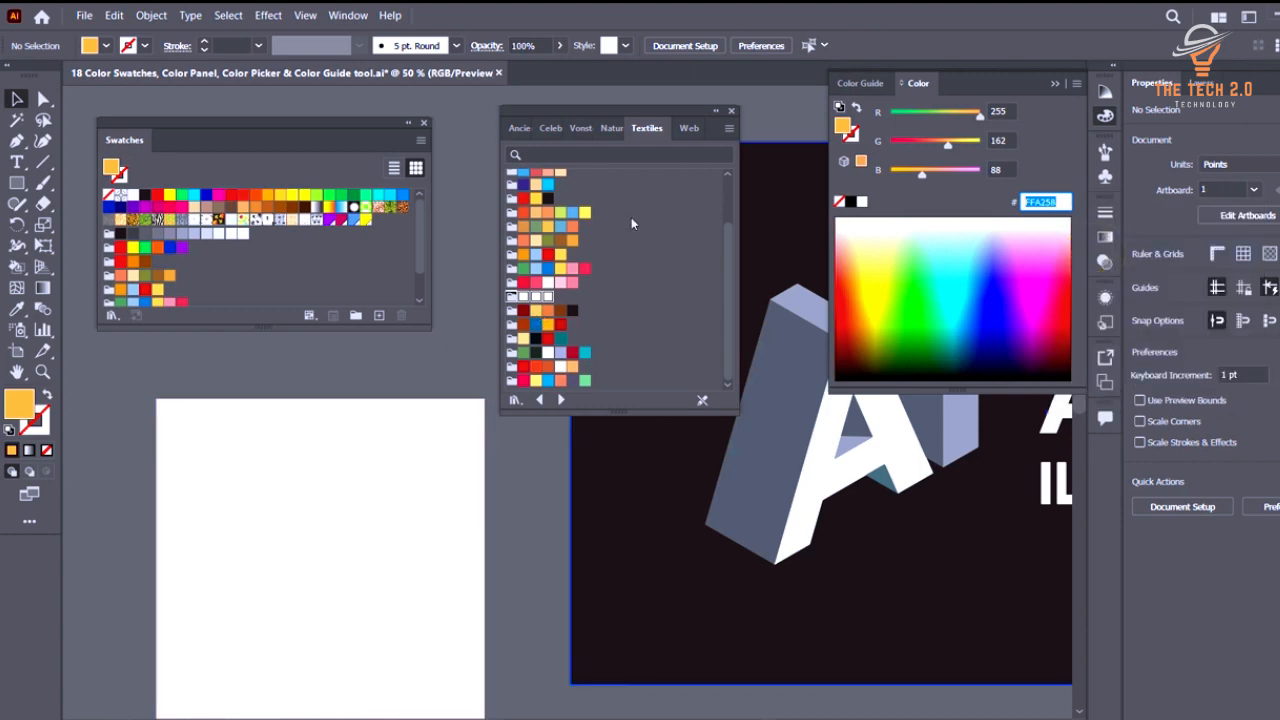
{"action": "double_click", "coordinate": [18, 403]}
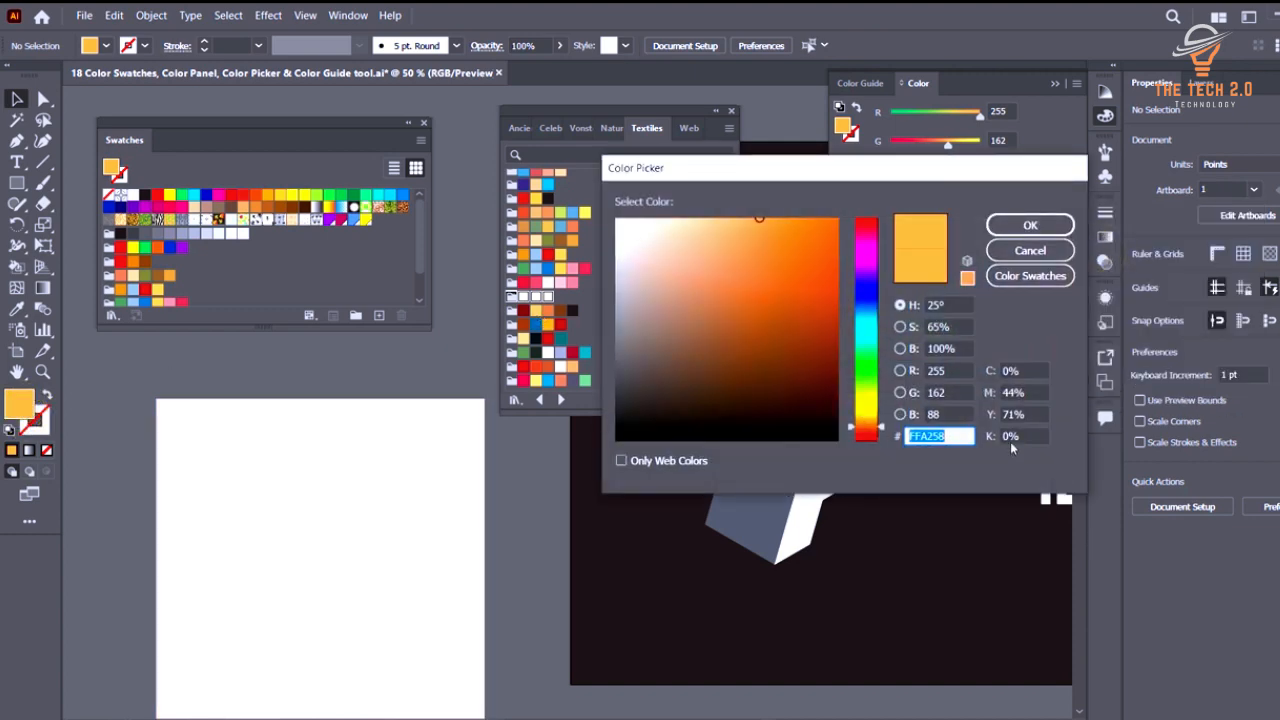
{"action": "left_click", "coordinate": [1030, 251]}
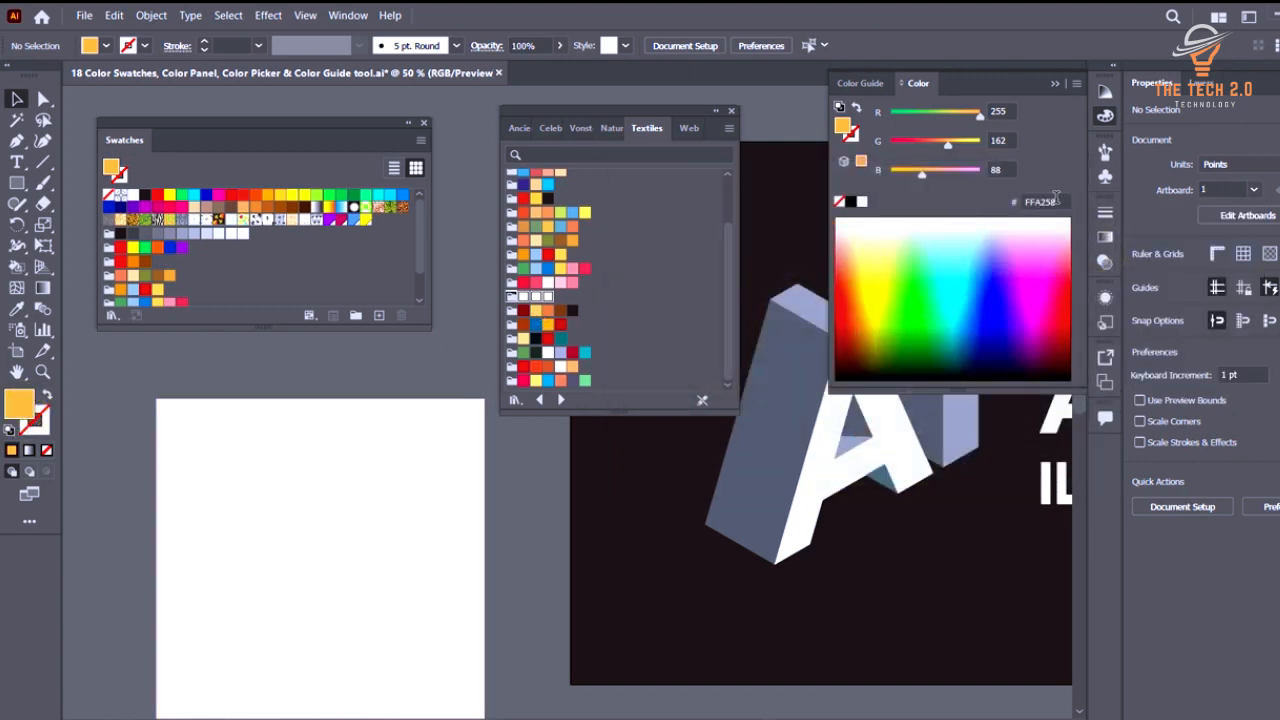
Set the fill color's G value to 86, swap fill and stroke back and forth, and end with the red fill active.
{"action": "left_click", "coordinate": [921, 143]}
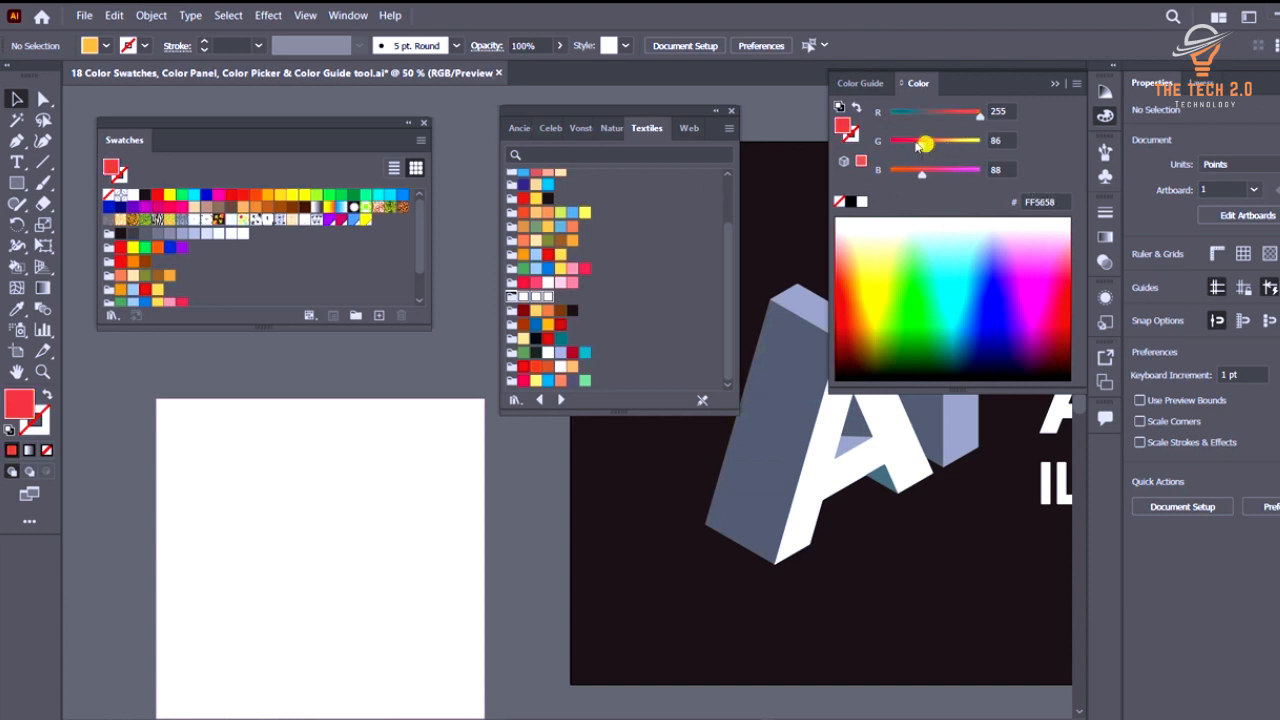
{"action": "left_click", "coordinate": [856, 105]}
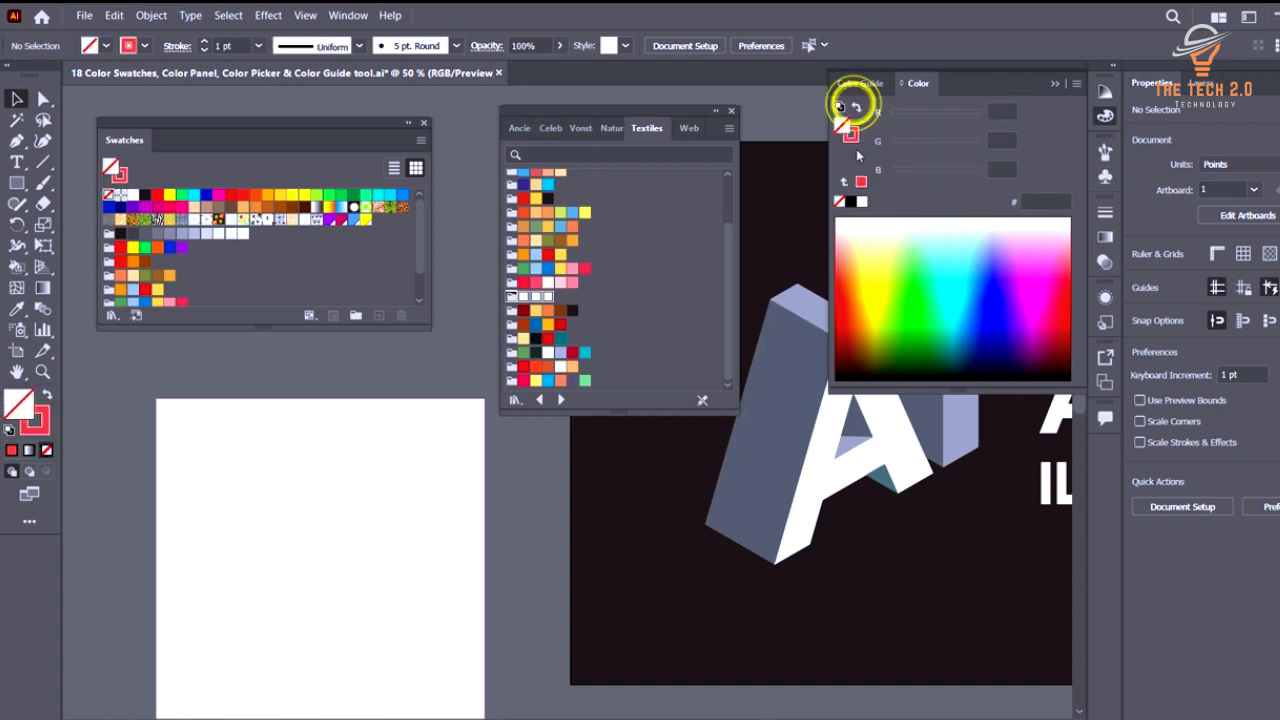
{"action": "left_click", "coordinate": [856, 105]}
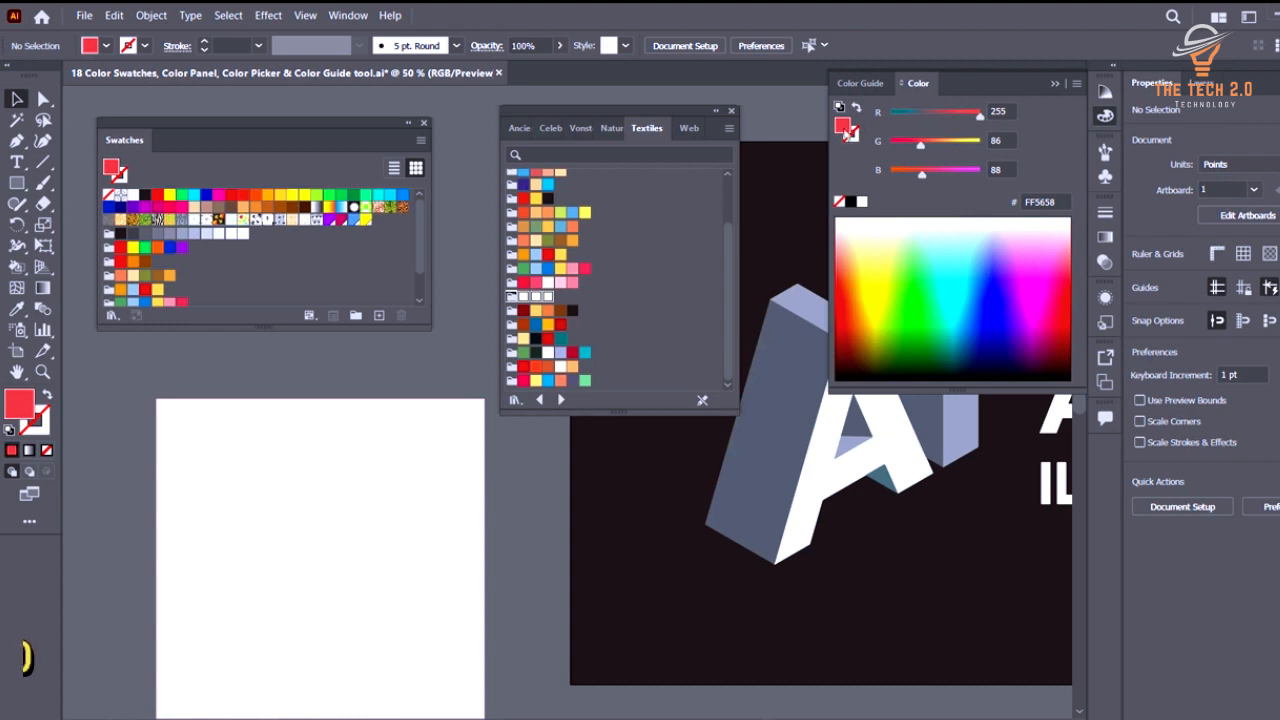
{"action": "left_click", "coordinate": [855, 108]}
{"action": "left_click", "coordinate": [855, 108]}
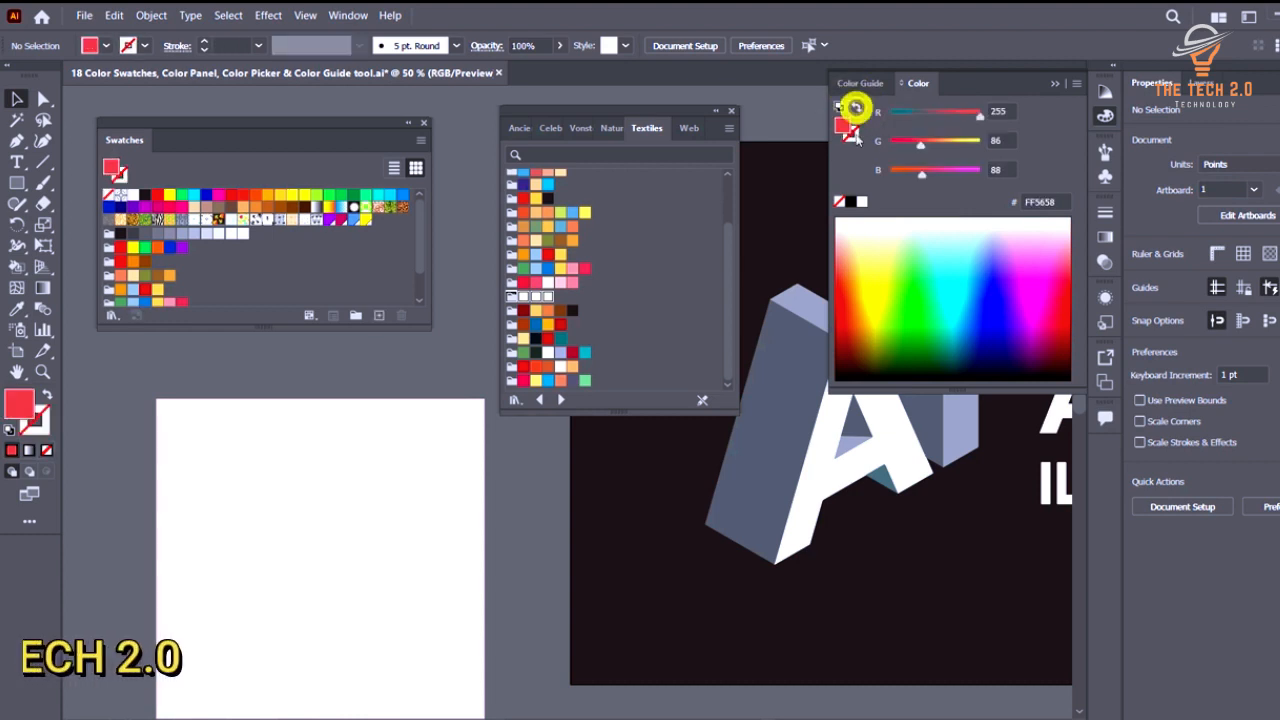
{"action": "left_click", "coordinate": [855, 107]}
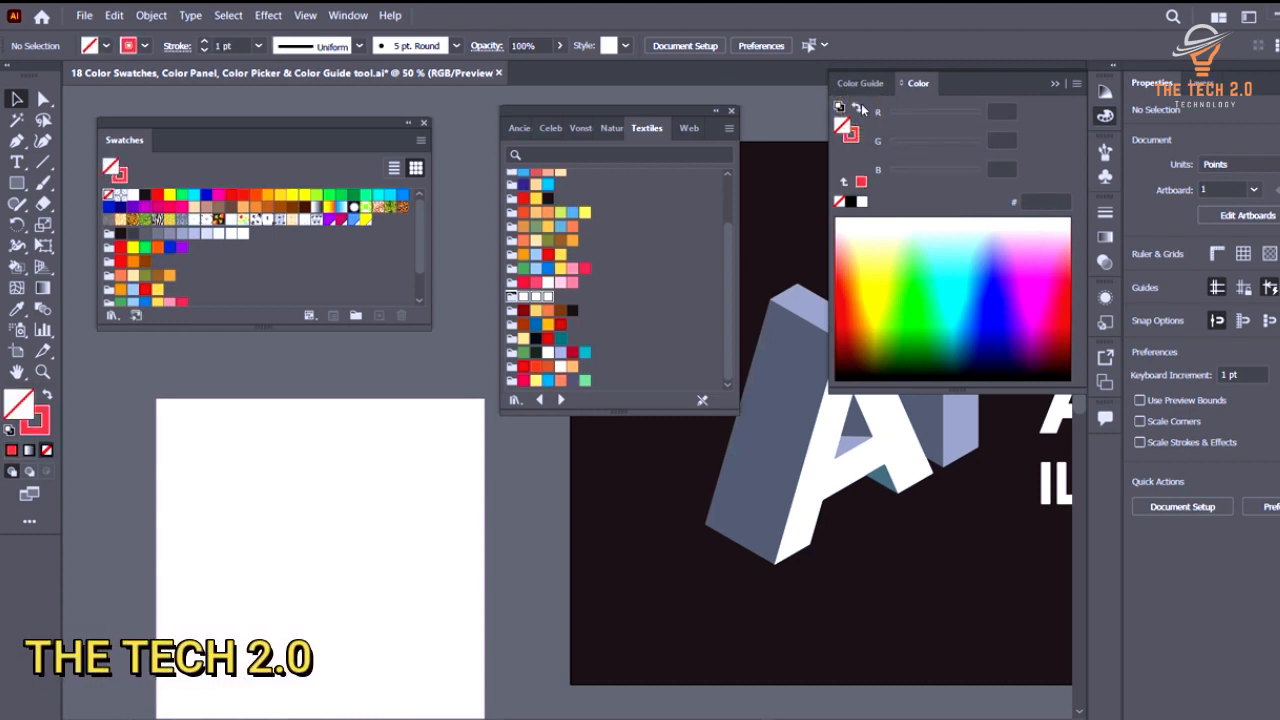
{"action": "left_click", "coordinate": [852, 133]}
{"action": "left_click", "coordinate": [856, 106]}
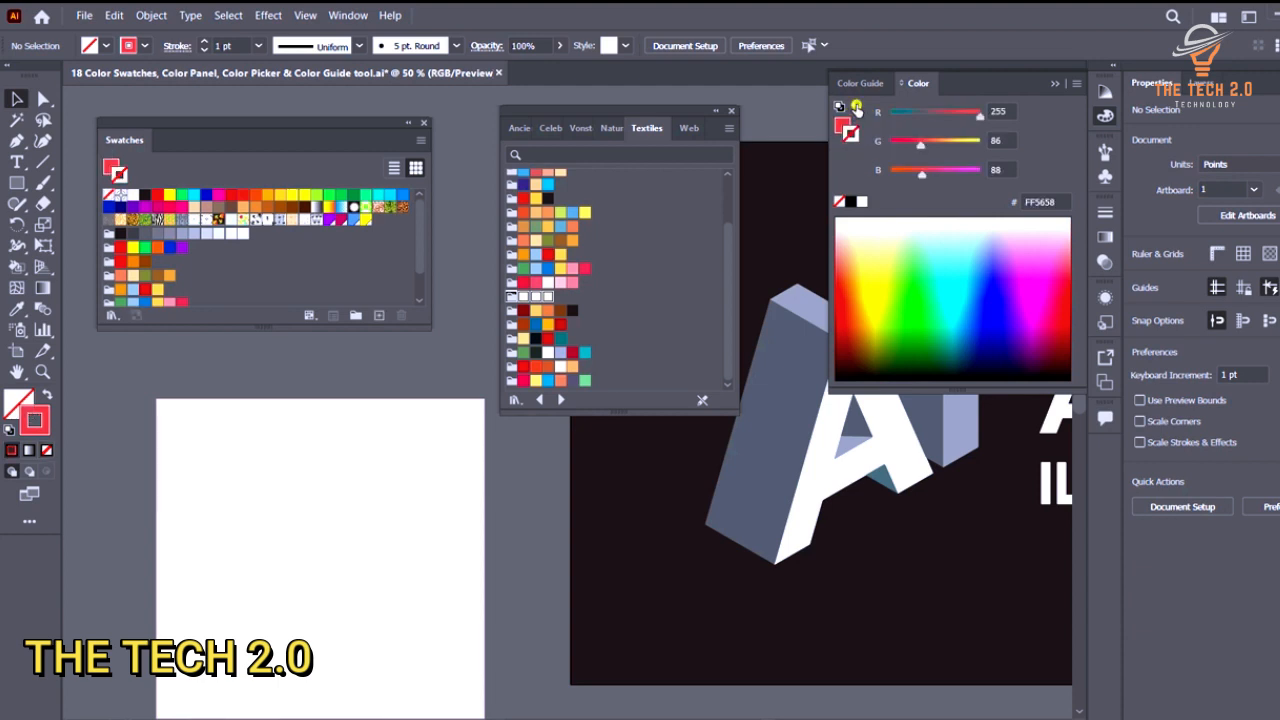
{"action": "left_click", "coordinate": [842, 124]}
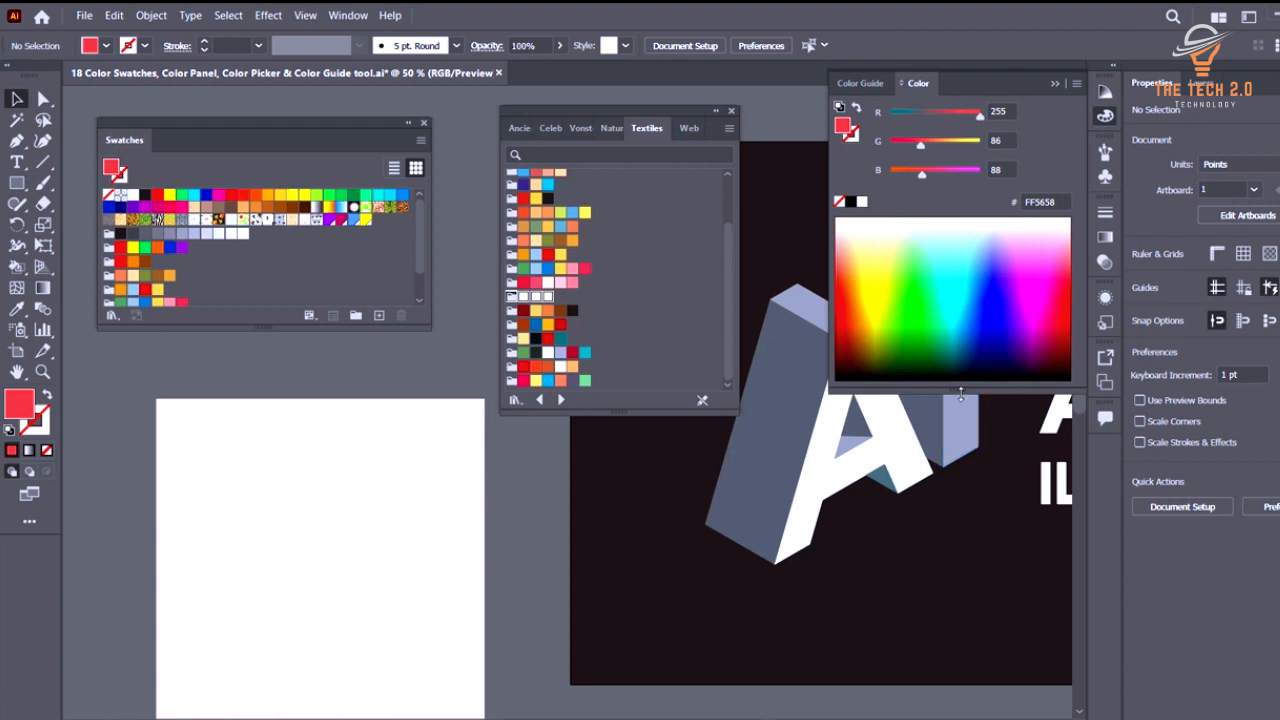
Shorten the Color panel, close the Textiles library and Swatches panels, and collapse the Color panel.
{"action": "left_click_drag", "start_coordinate": [960, 392], "coordinate": [979, 327]}
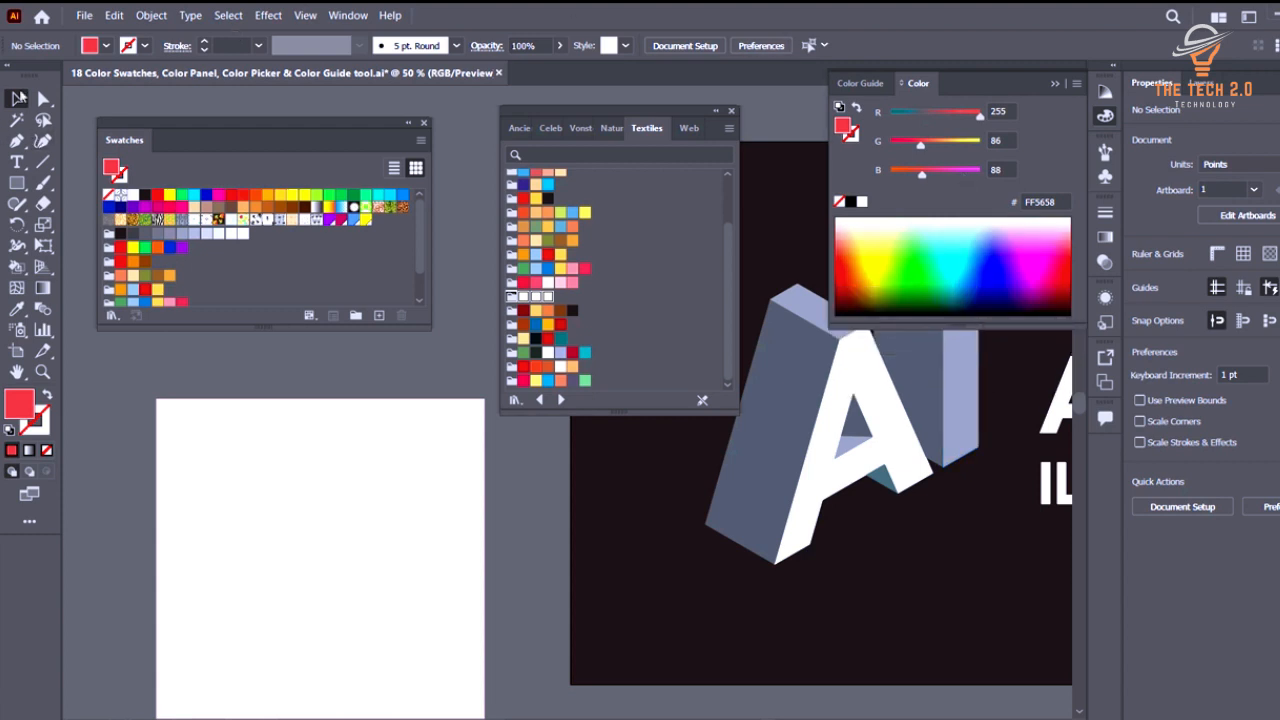
{"action": "left_click", "coordinate": [15, 98]}
{"action": "left_click", "coordinate": [425, 121]}
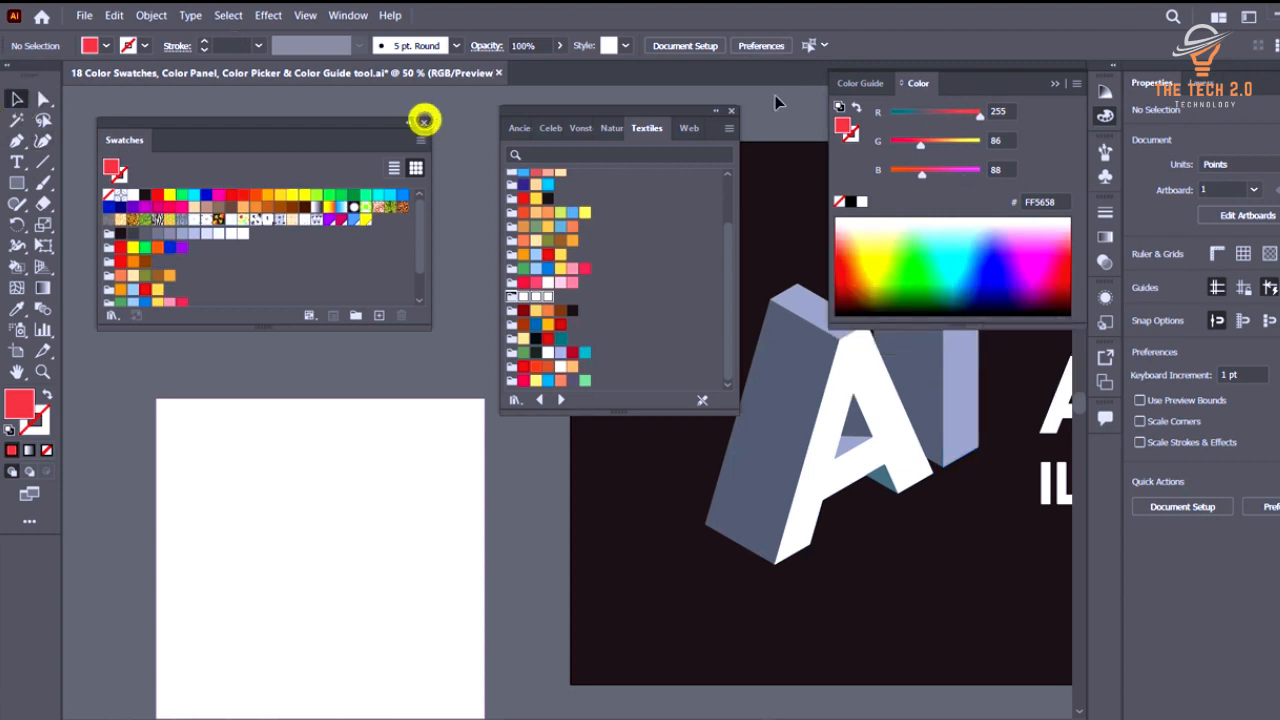
{"action": "left_click", "coordinate": [731, 111]}
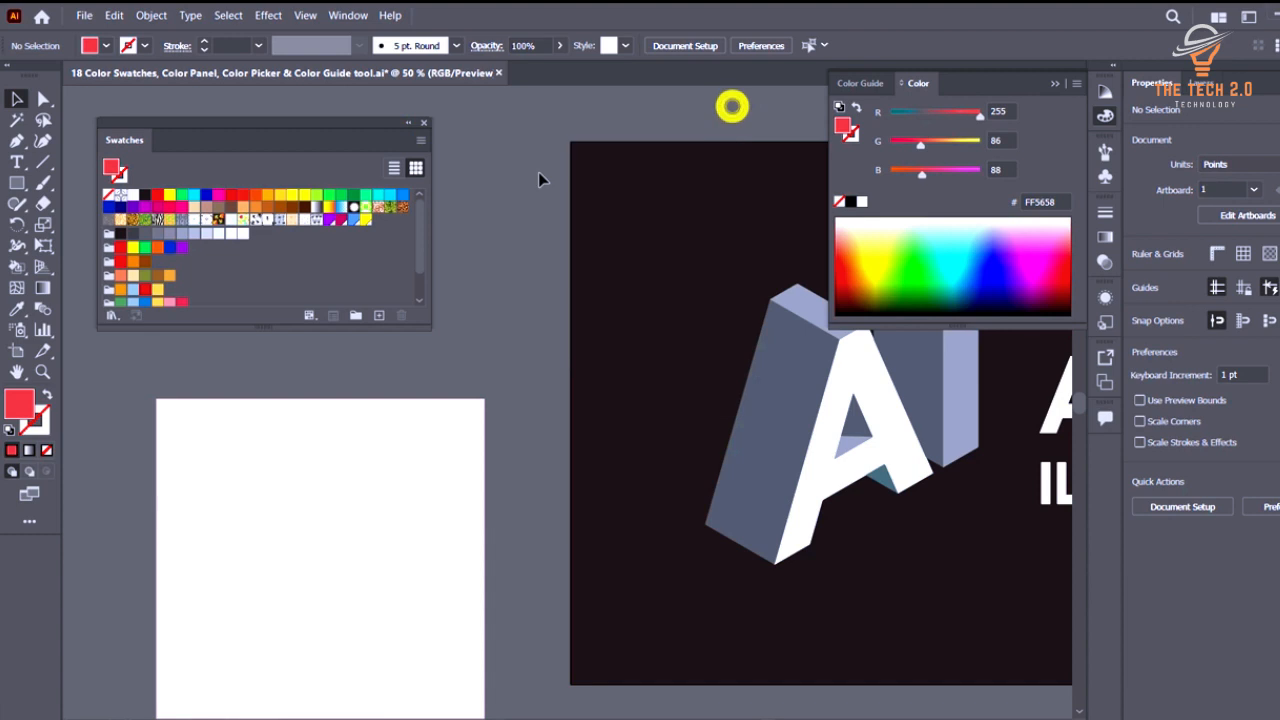
{"action": "left_click", "coordinate": [423, 122]}
{"action": "left_click", "coordinate": [1057, 80]}
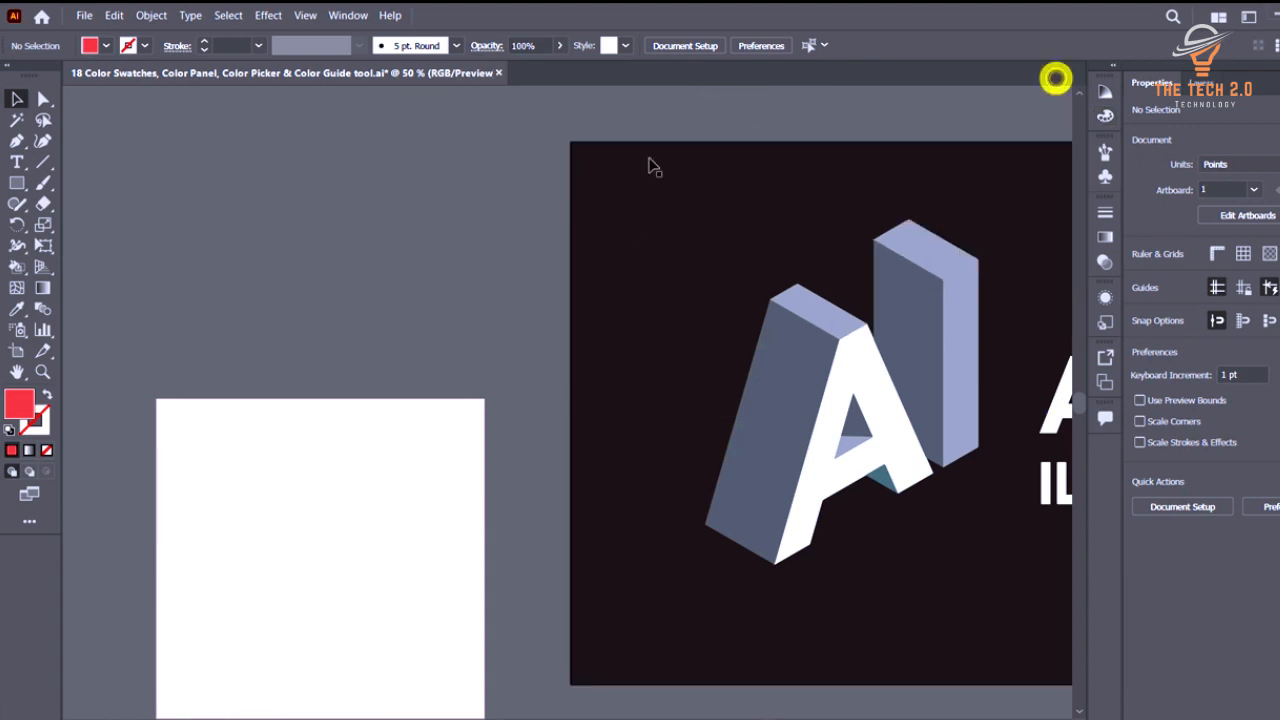
Delete the white rectangle beside the Adobe Illustrator artboard.
{"action": "scroll", "coordinate": [370, 240], "scroll_direction": "down", "scroll_amount": 3}
{"action": "left_click", "coordinate": [338, 337]}
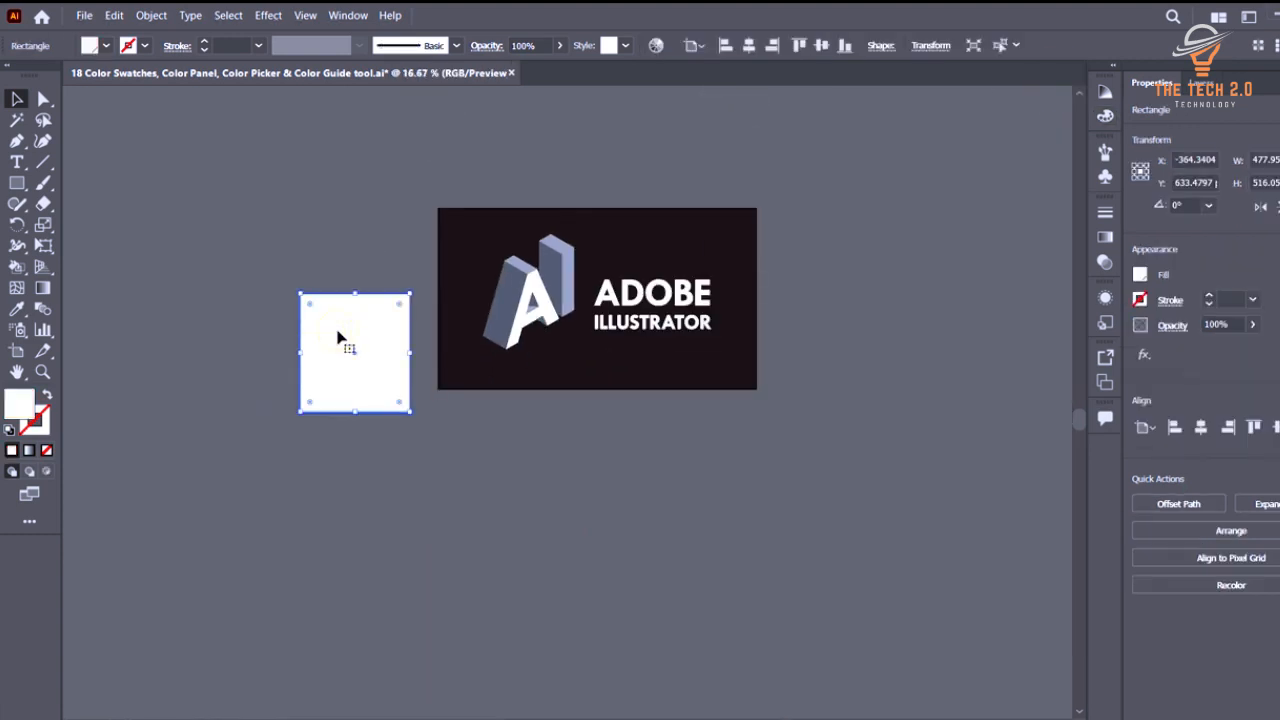
{"action": "key", "text": "Delete"}
{"action": "scroll", "coordinate": [645, 236], "scroll_direction": "up", "scroll_amount": 4}
{"action": "scroll", "coordinate": [648, 238], "scroll_direction": "down", "scroll_amount": 2}
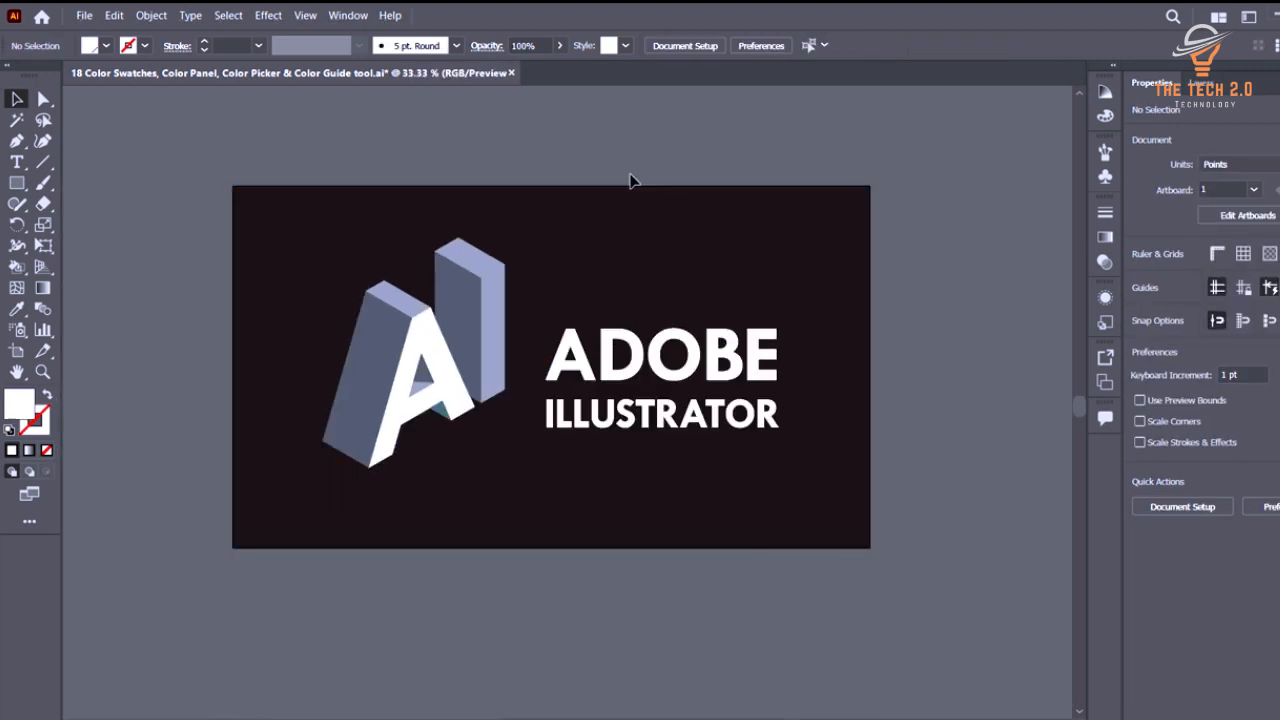
Open the Color Guide and set the fill to blue 3838FC in the Color Picker.
{"action": "left_click", "coordinate": [1105, 92]}
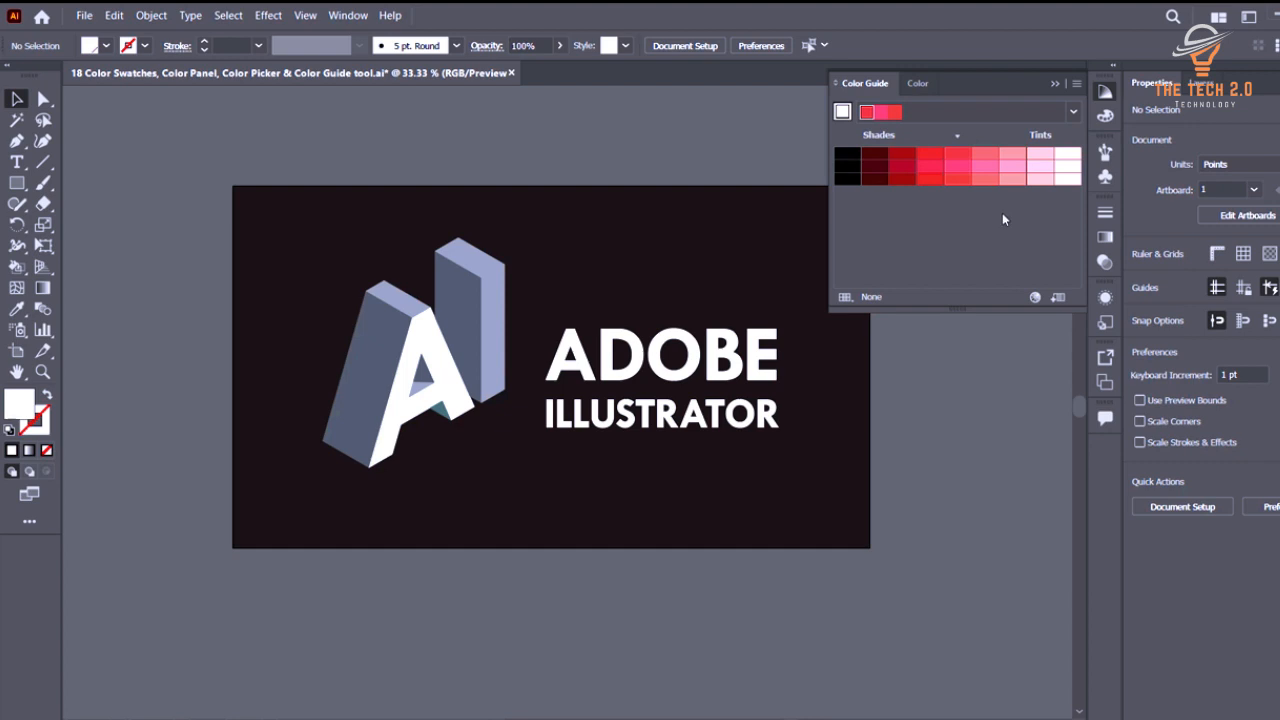
{"action": "double_click", "coordinate": [23, 408]}
{"action": "left_click", "coordinate": [789, 277]}
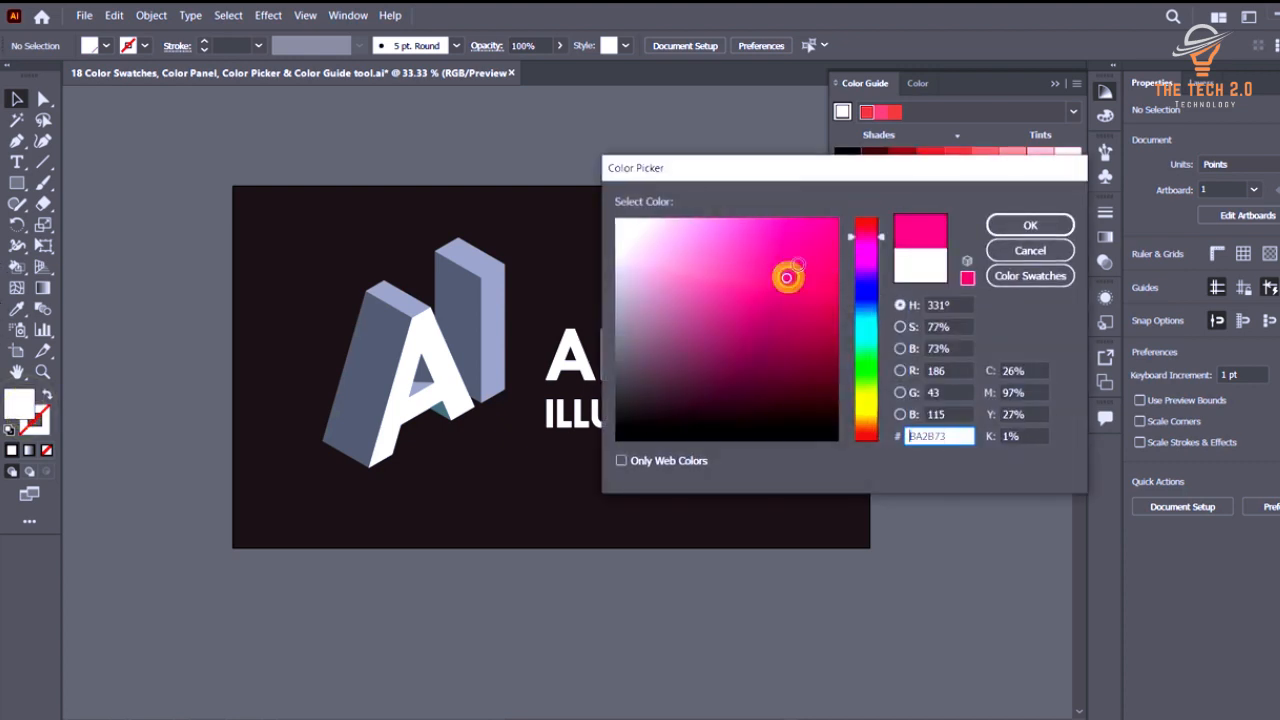
{"action": "left_click", "coordinate": [800, 255]}
{"action": "left_click", "coordinate": [808, 260]}
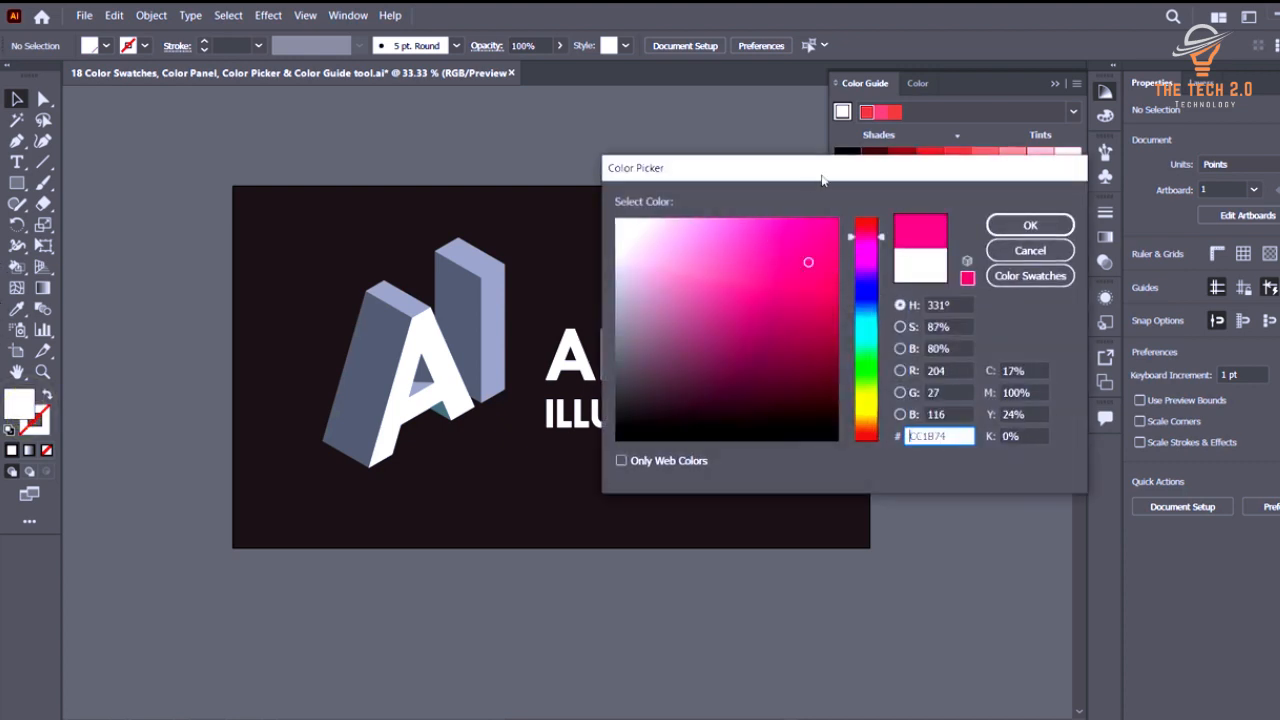
{"action": "left_click_drag", "start_coordinate": [796, 178], "coordinate": [694, 213]}
{"action": "left_click", "coordinate": [767, 337]}
{"action": "left_click", "coordinate": [767, 326]}
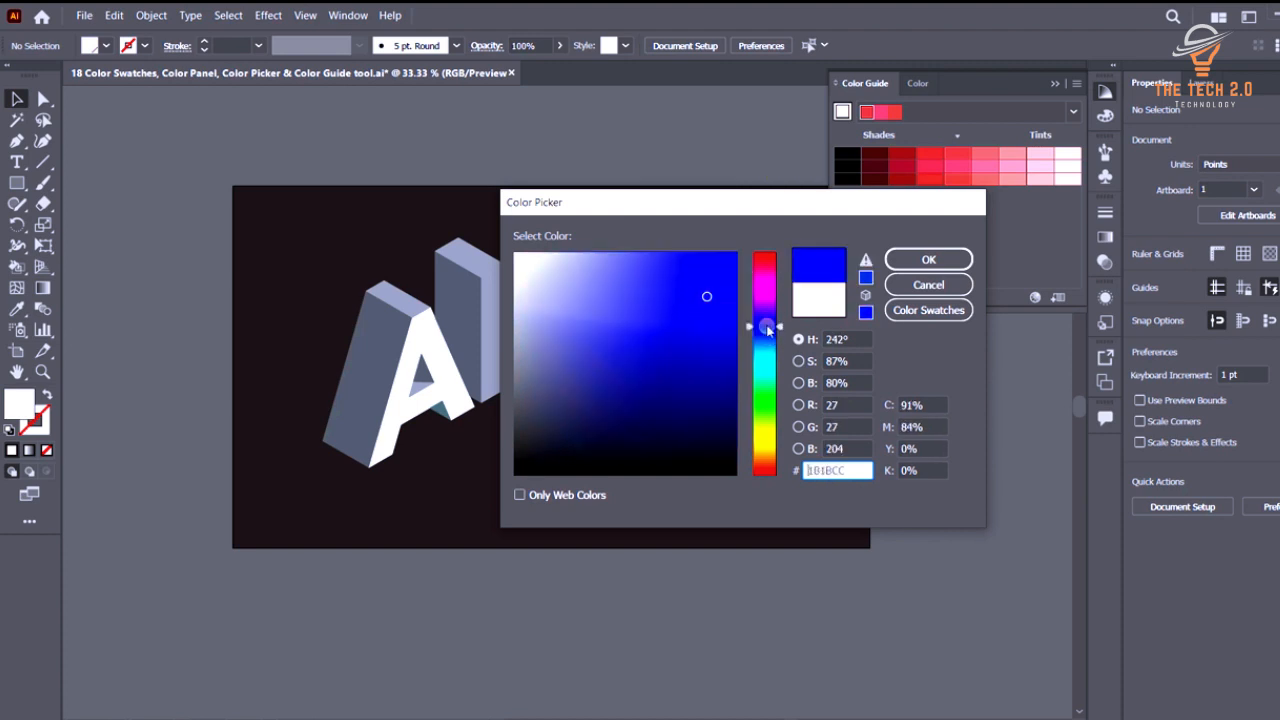
{"action": "left_click_drag", "start_coordinate": [707, 267], "coordinate": [686, 255]}
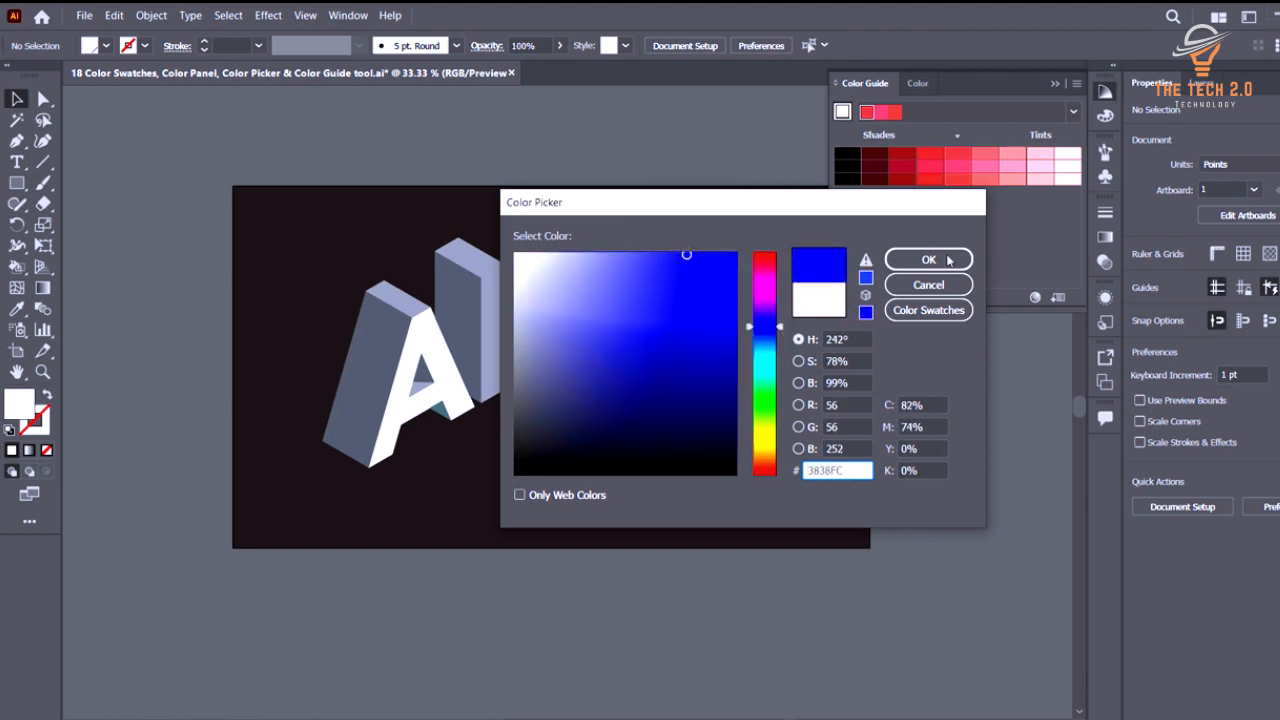
{"action": "left_click", "coordinate": [918, 260]}
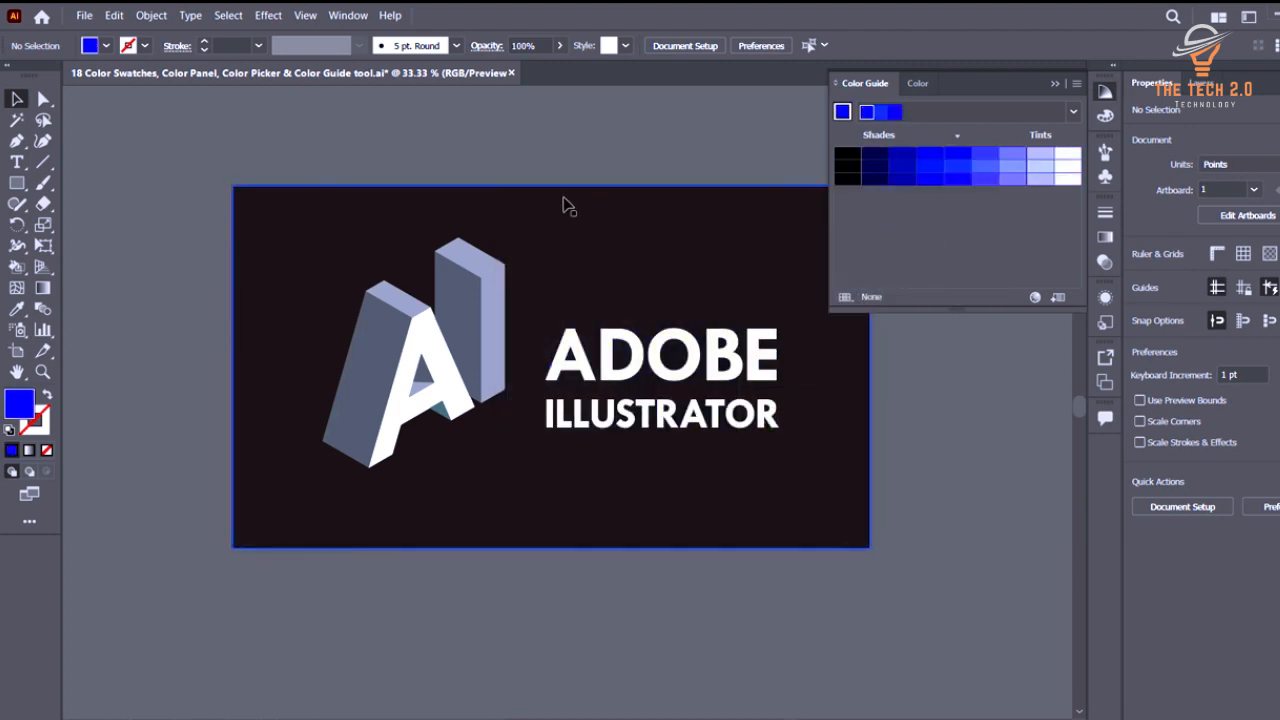
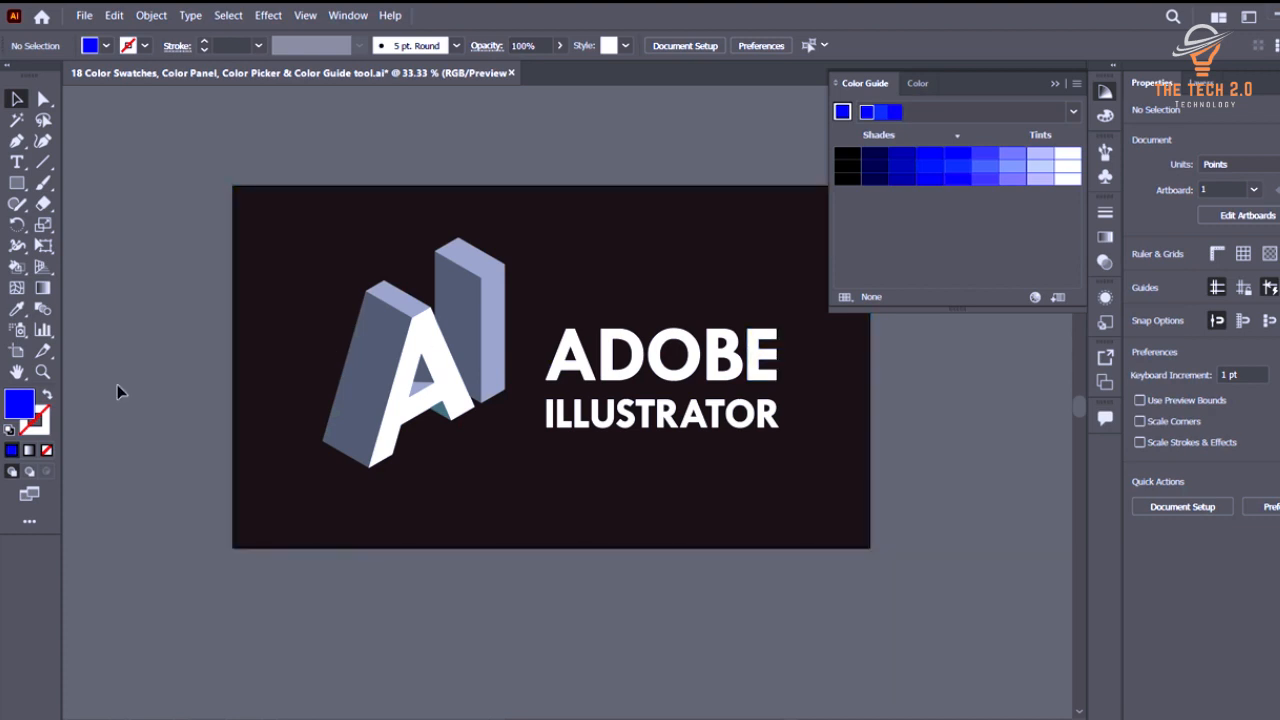
Change the fill to magenta FF15C2, with hue 317°, in the Color Picker.
{"action": "double_click", "coordinate": [20, 404]}
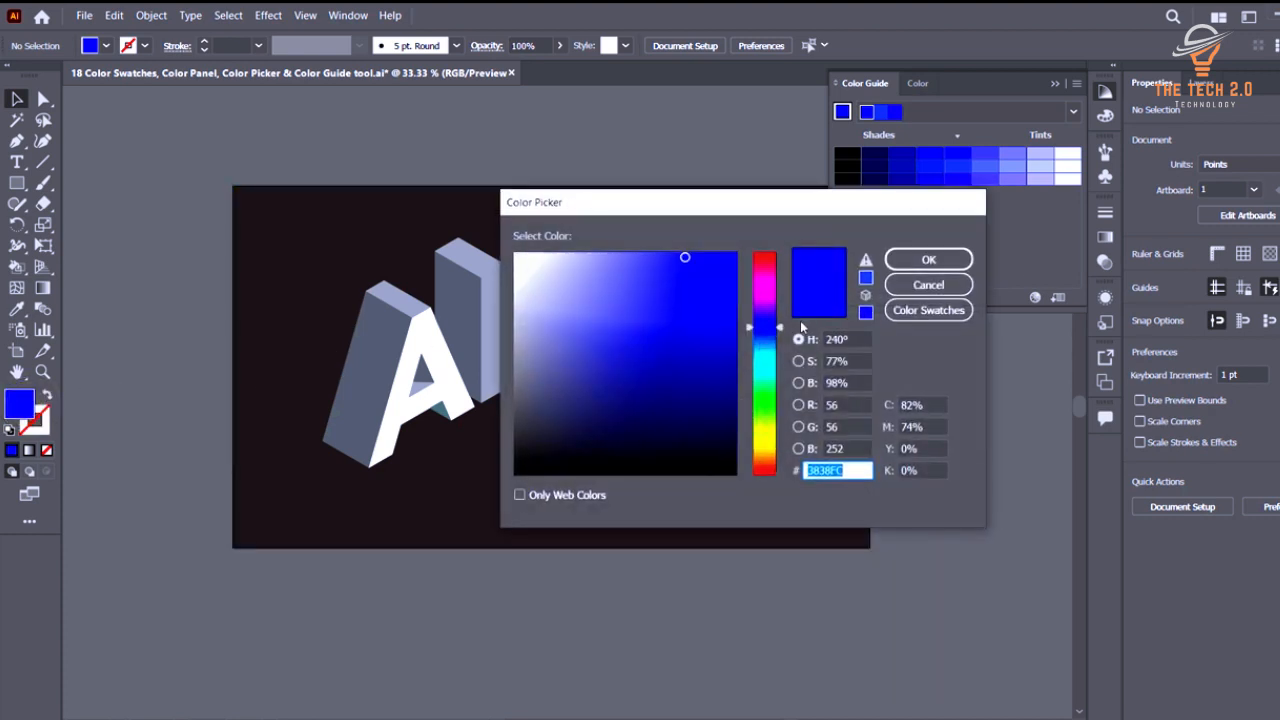
{"action": "left_click", "coordinate": [766, 283]}
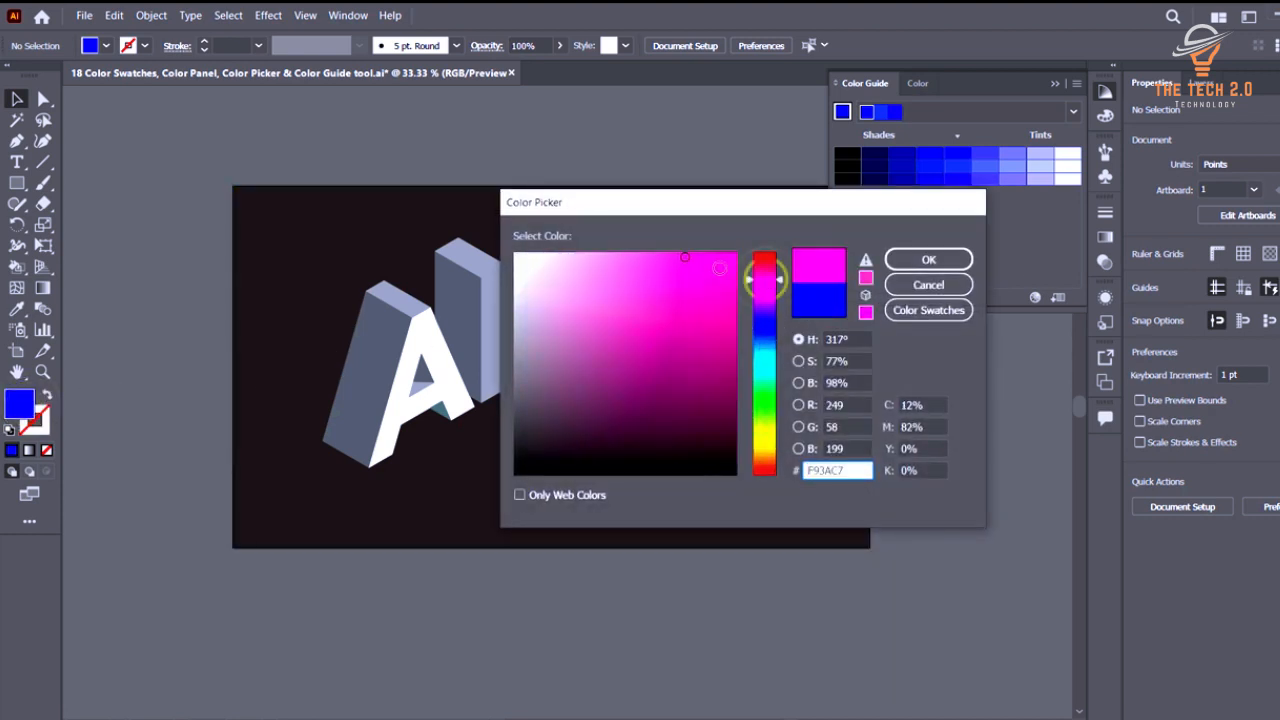
{"action": "left_click", "coordinate": [718, 253]}
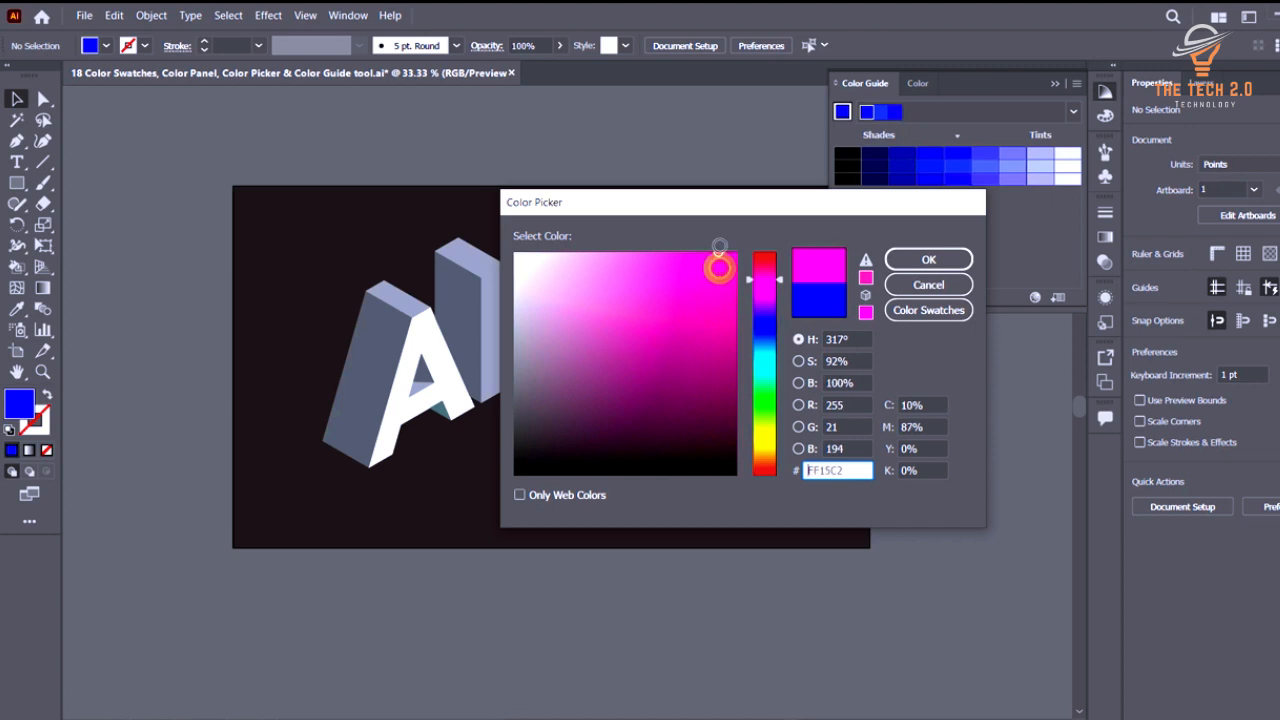
{"action": "left_click", "coordinate": [940, 262]}
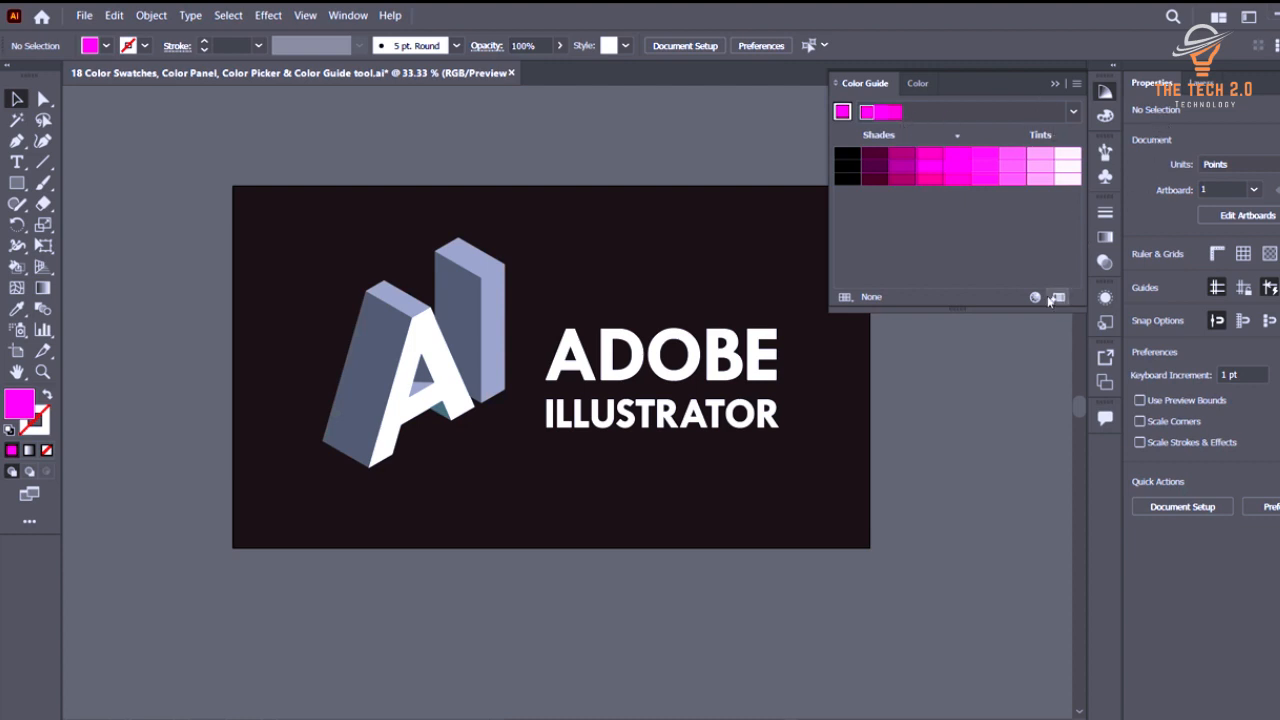
Switch the Color Guide variations from tints and shades to Warm/Cool.
{"action": "left_click", "coordinate": [1076, 83]}
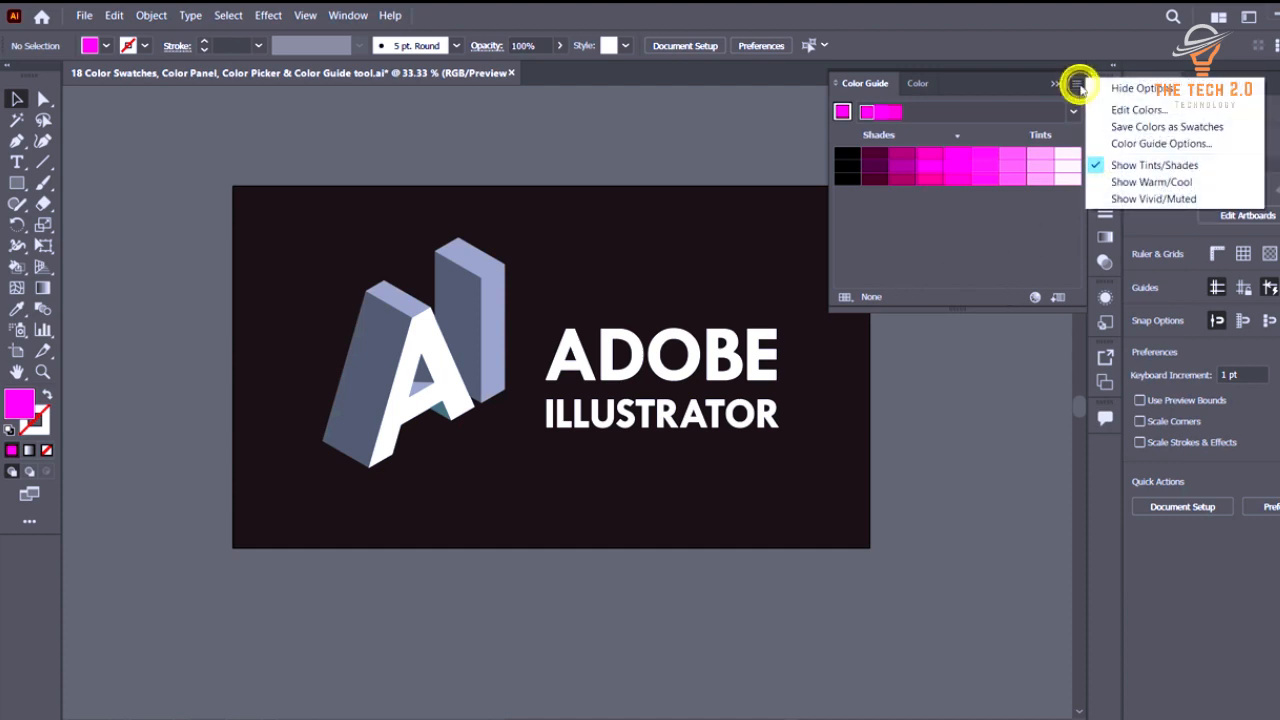
{"action": "left_click", "coordinate": [1168, 168]}
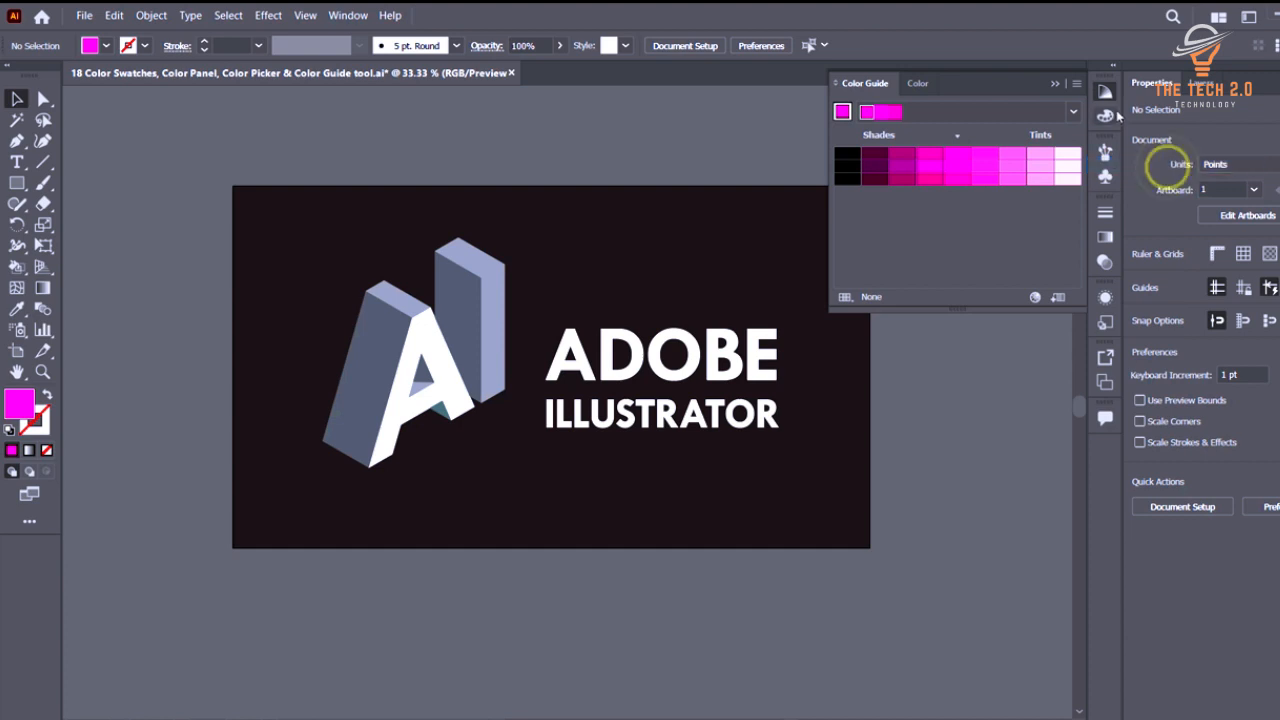
{"action": "left_click", "coordinate": [1076, 84]}
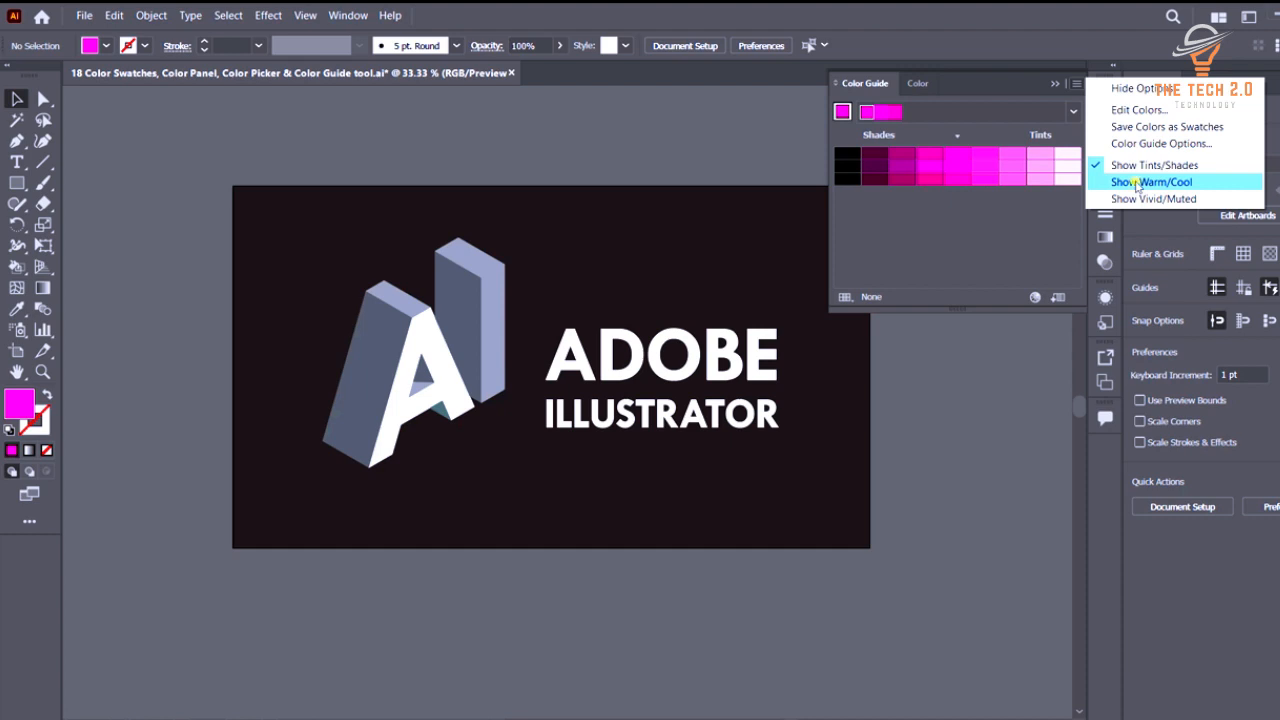
{"action": "left_click", "coordinate": [1137, 184]}
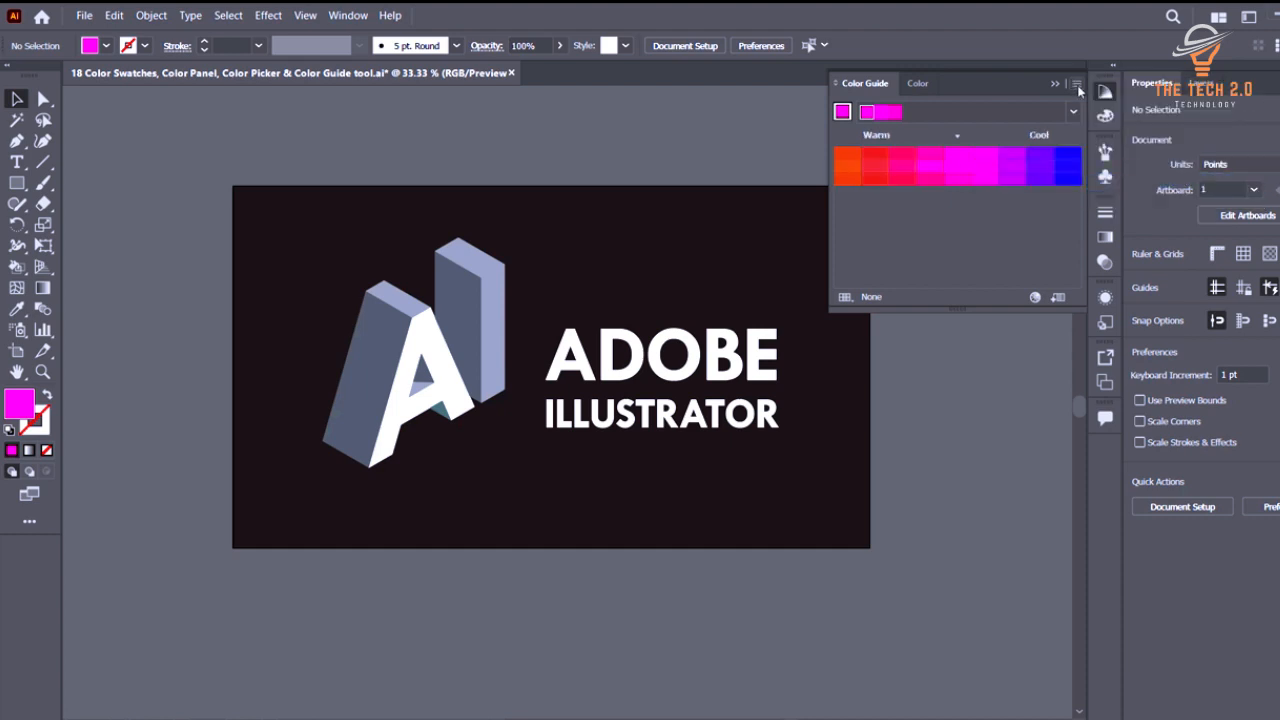
Switch the Color Guide variations to Vivid/Muted.
{"action": "left_click", "coordinate": [1076, 84]}
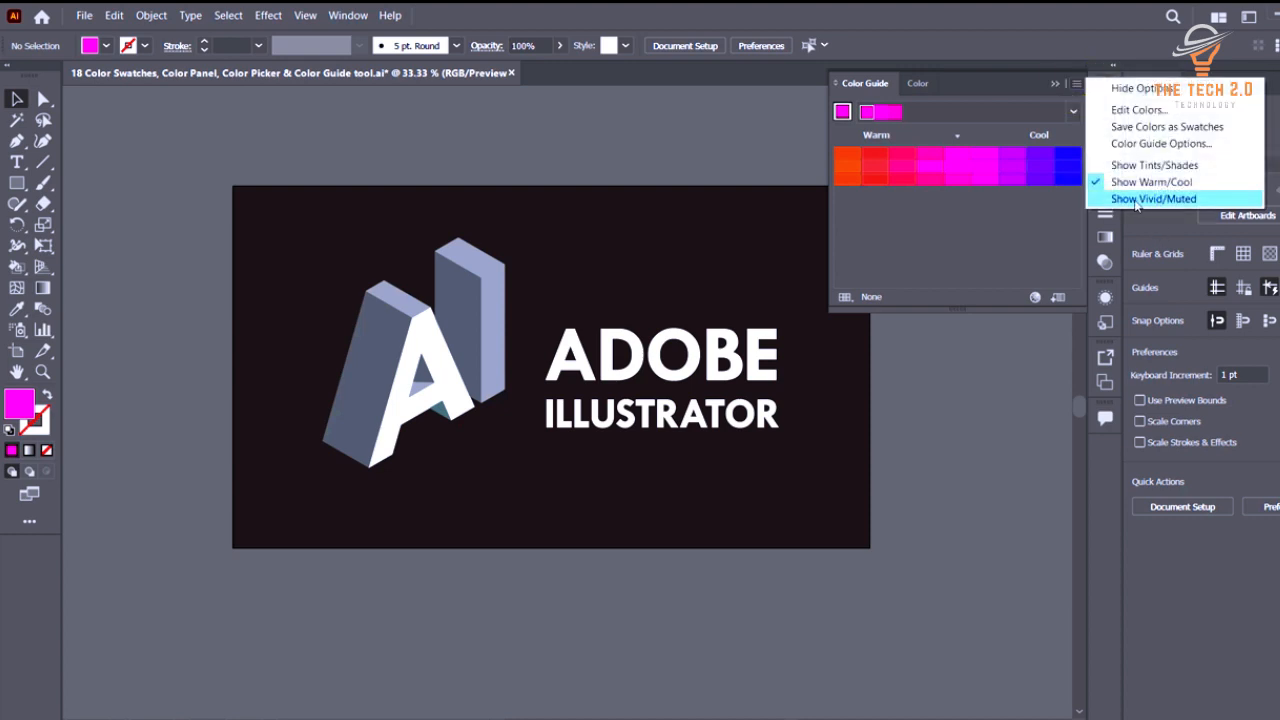
{"action": "left_click", "coordinate": [1136, 200]}
{"action": "left_click", "coordinate": [1076, 86]}
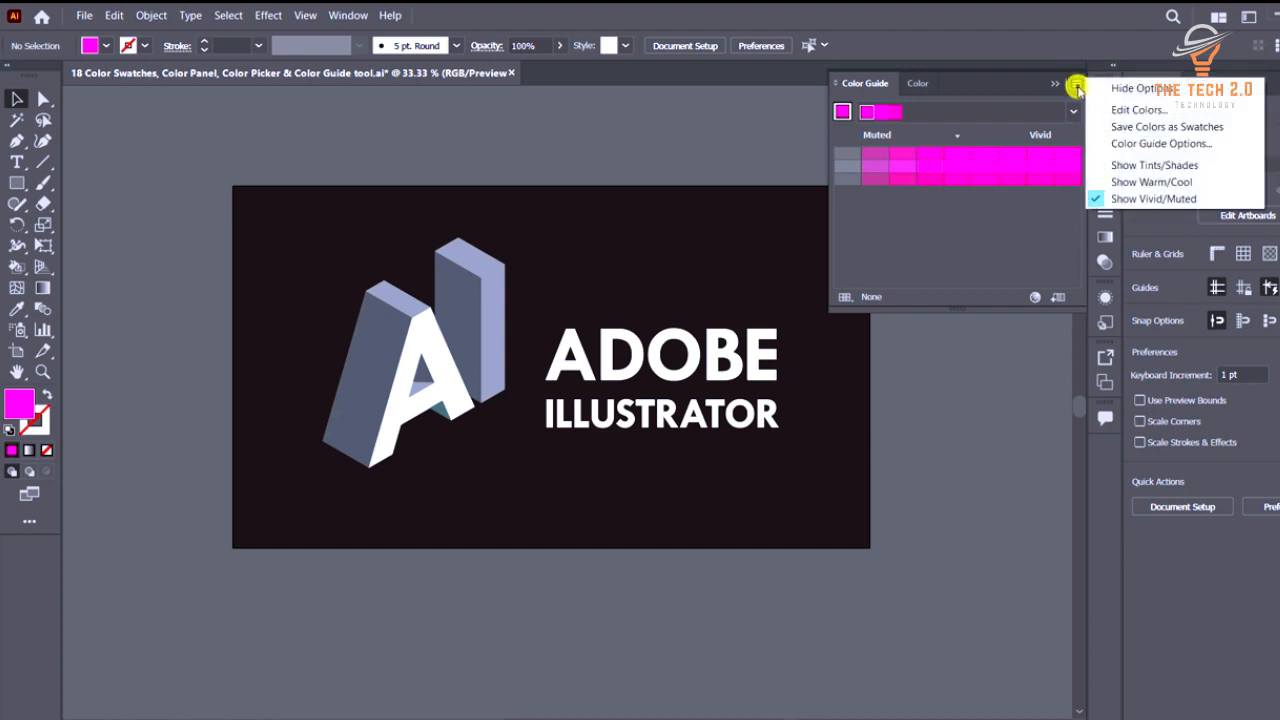
{"action": "left_click", "coordinate": [1076, 86]}
{"action": "left_click", "coordinate": [1076, 86]}
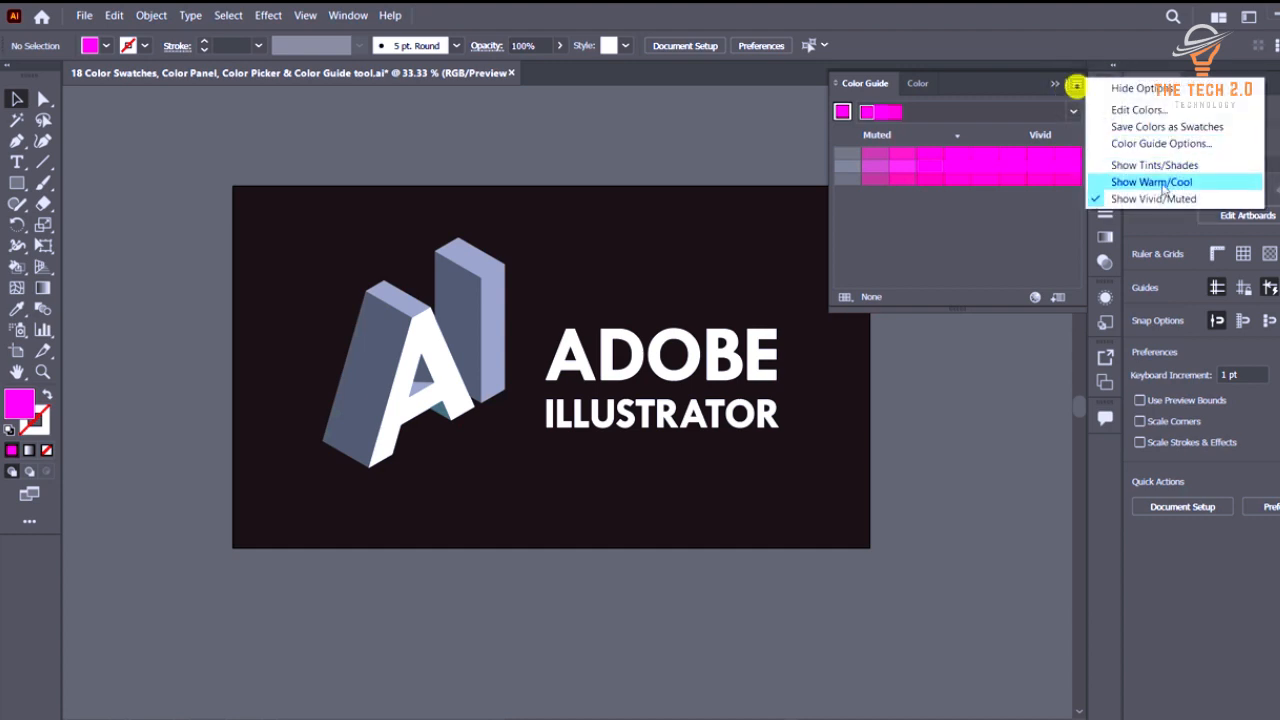
Show the Warm/Cool variations once more, and return the Color Guide to Tints/Shades.
{"action": "left_click", "coordinate": [1163, 184]}
{"action": "left_click", "coordinate": [1076, 84]}
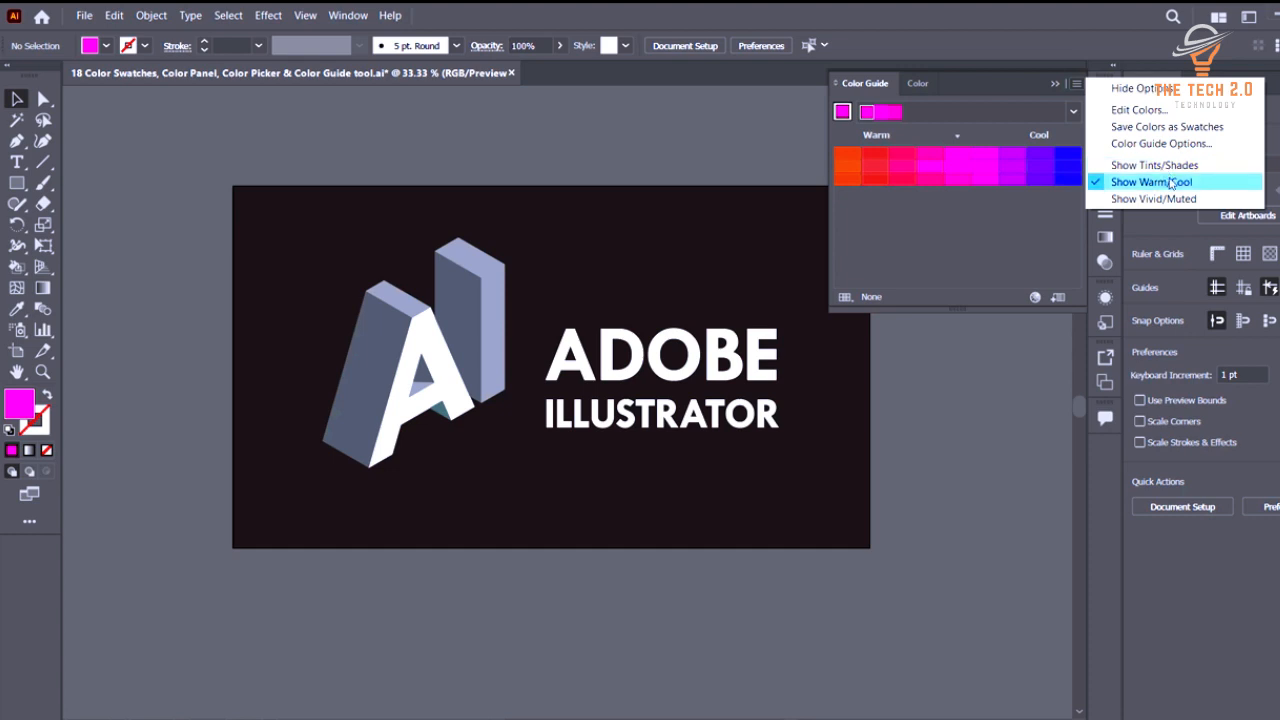
{"action": "left_click", "coordinate": [1158, 182]}
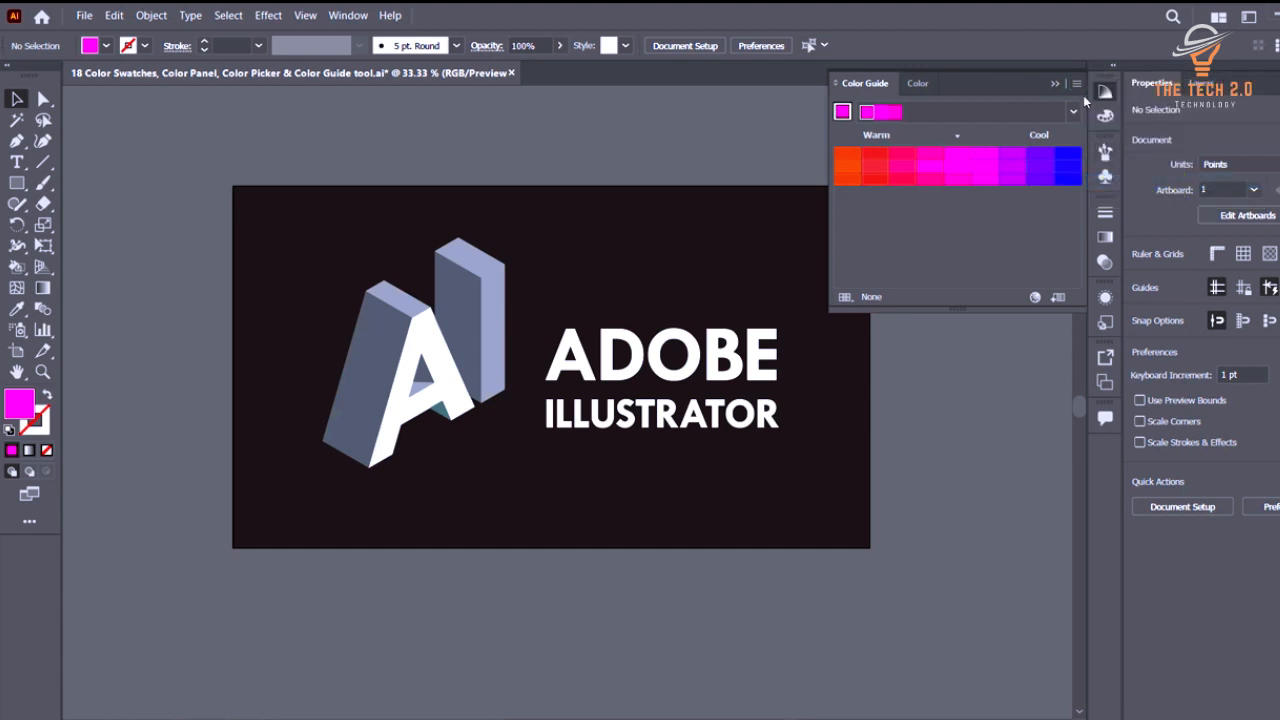
{"action": "left_click", "coordinate": [1076, 84]}
{"action": "left_click", "coordinate": [1146, 166]}
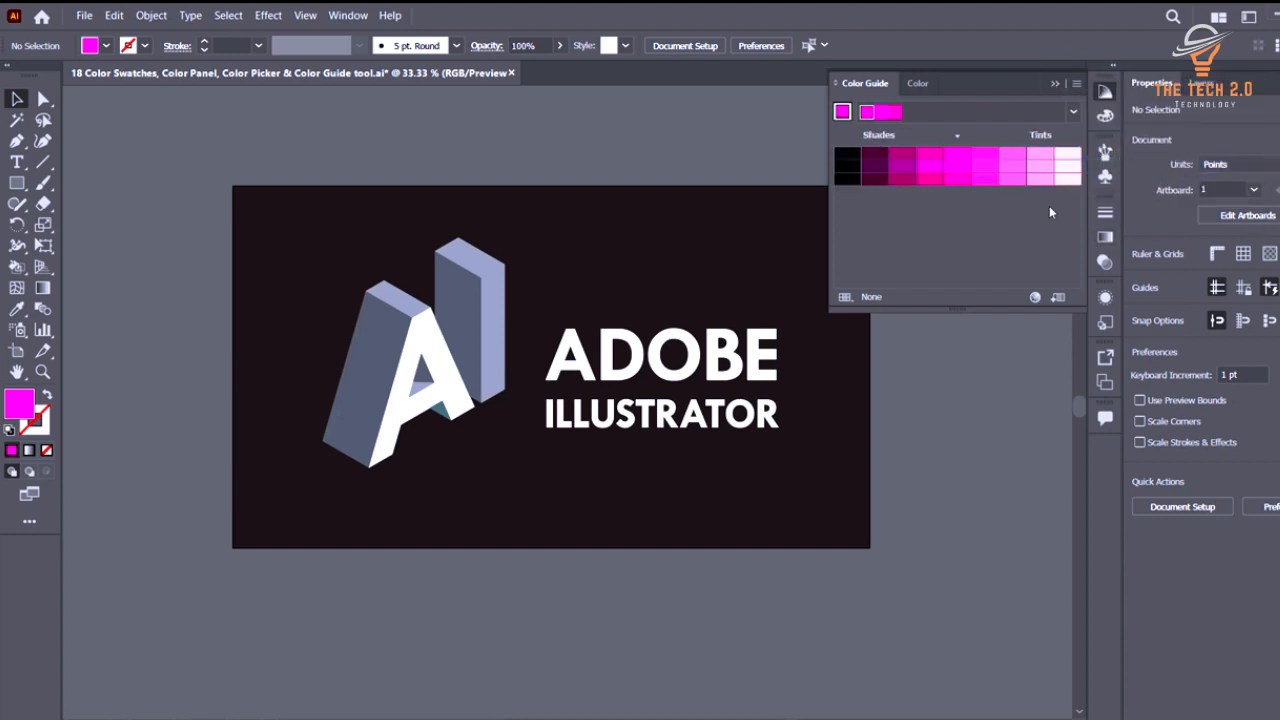
Open the Edit Colors dialog for the magenta color group and try the Complementary 2 harmony rule.
{"action": "left_click", "coordinate": [1035, 298]}
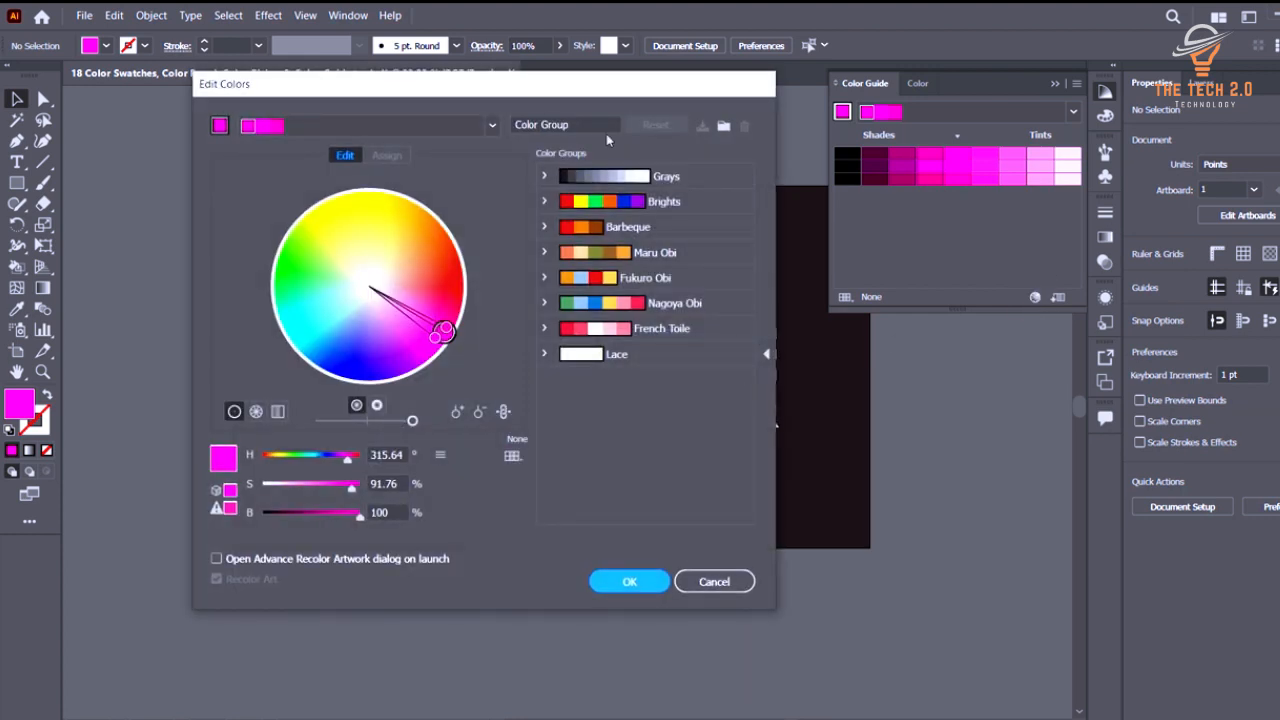
{"action": "left_click_drag", "start_coordinate": [563, 108], "coordinate": [595, 94]}
{"action": "left_click", "coordinate": [576, 110]}
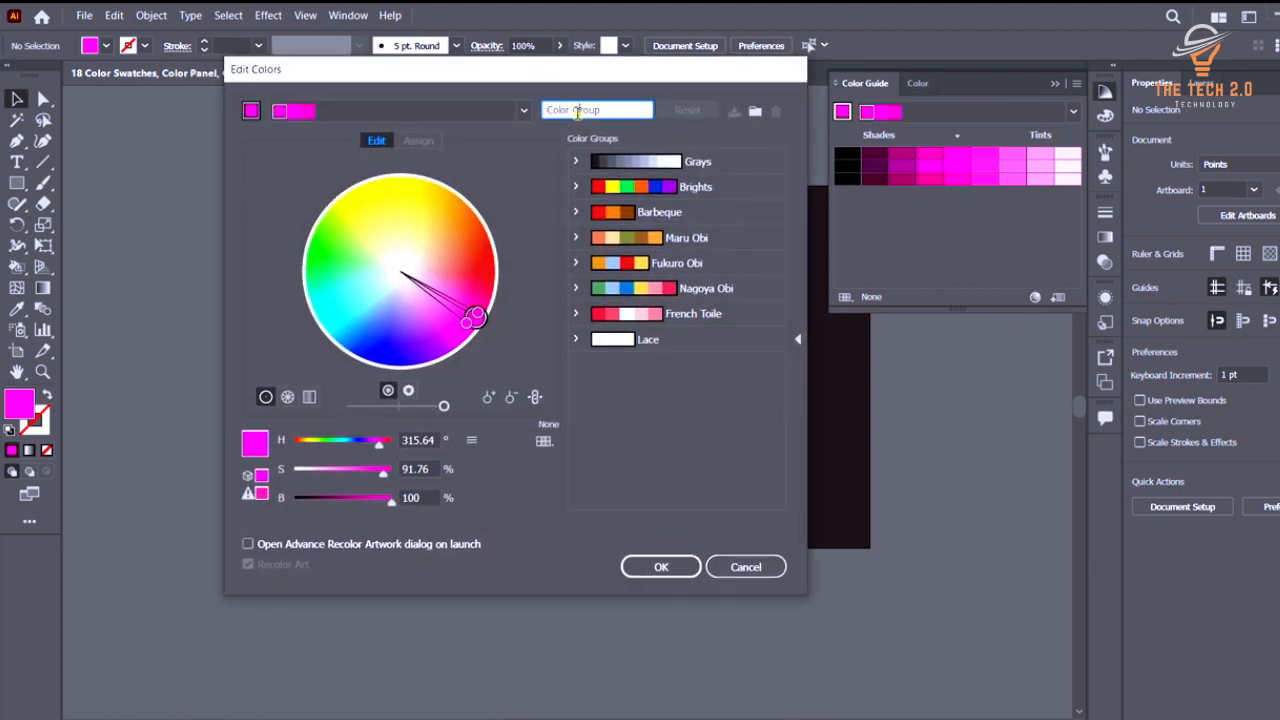
{"action": "left_click", "coordinate": [524, 110]}
{"action": "left_click", "coordinate": [524, 110]}
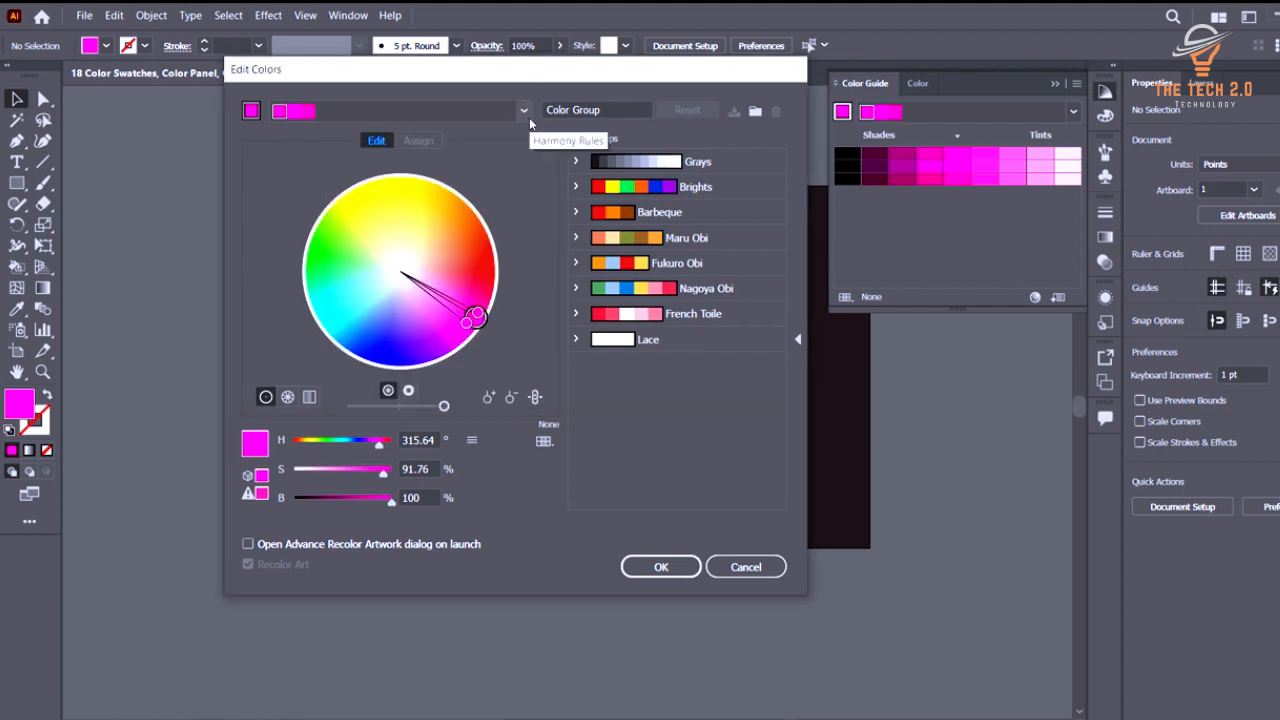
{"action": "left_click", "coordinate": [525, 109]}
{"action": "left_click", "coordinate": [484, 181]}
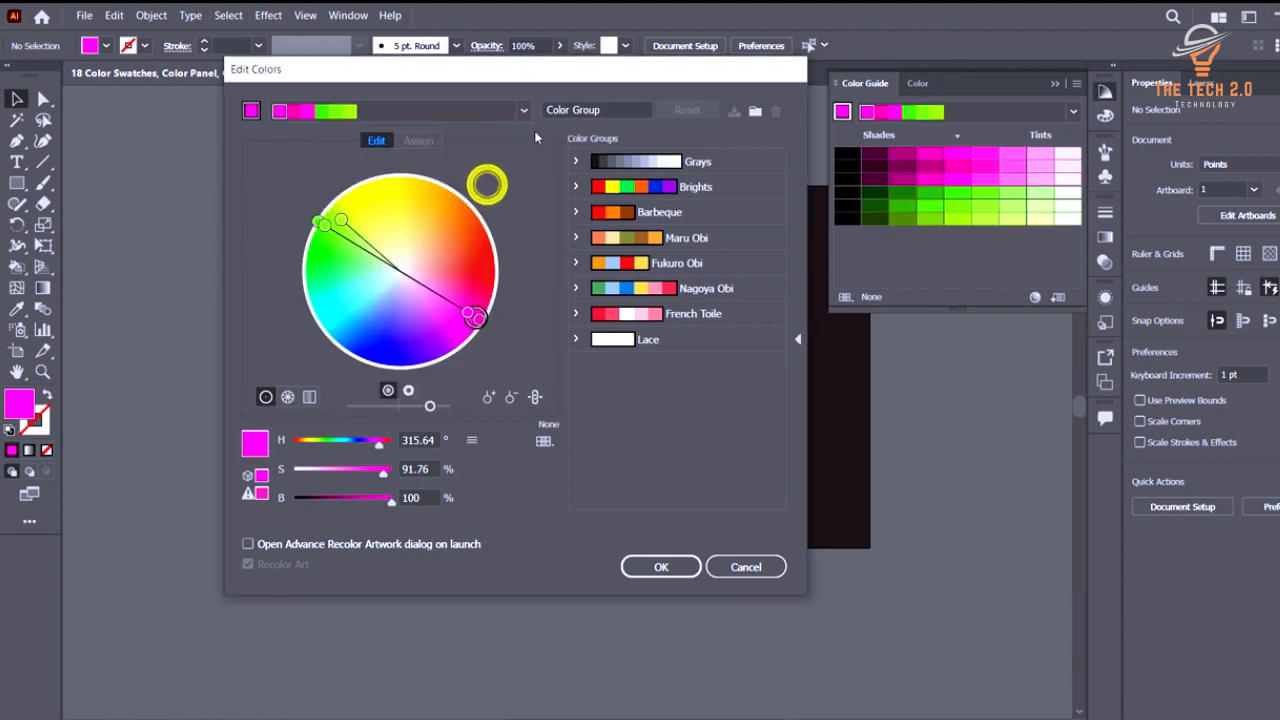
Try the Left Complement, Monochromatic and Compound 2 harmony rules in Edit Colors, and cancel the dialog.
{"action": "left_click", "coordinate": [524, 110]}
{"action": "left_click", "coordinate": [485, 180]}
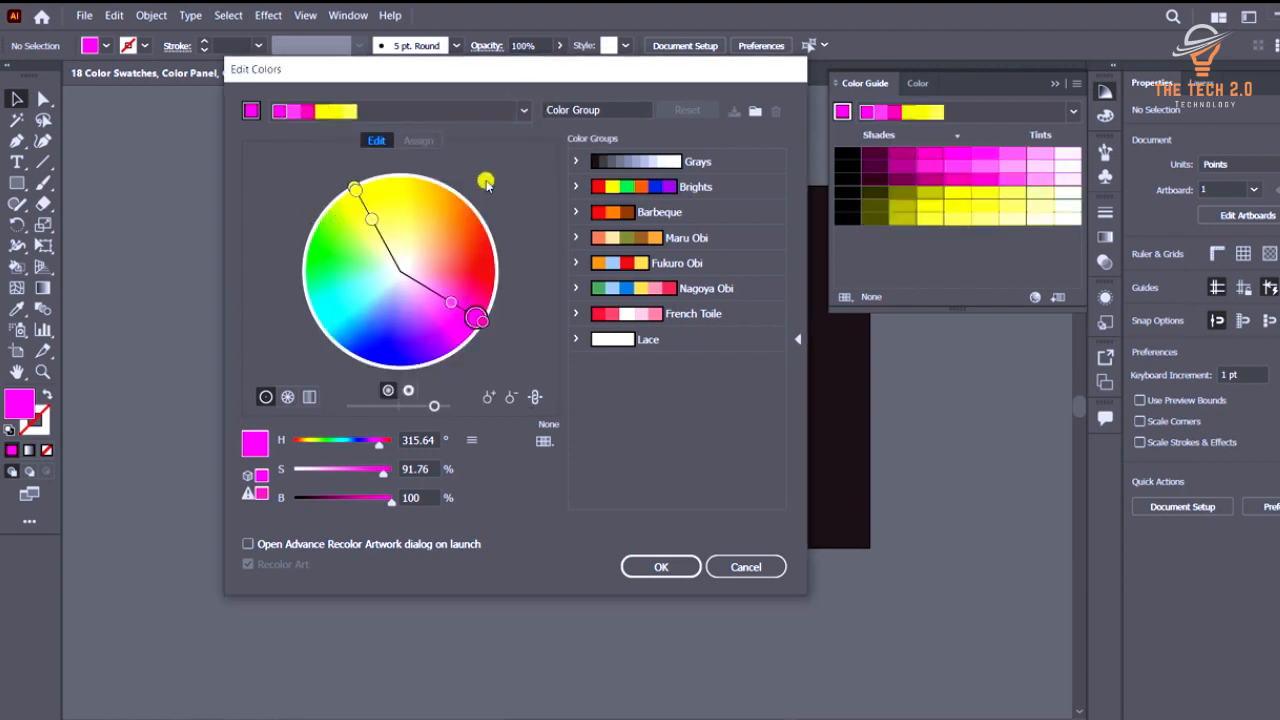
{"action": "left_click", "coordinate": [524, 110]}
{"action": "left_click", "coordinate": [495, 214]}
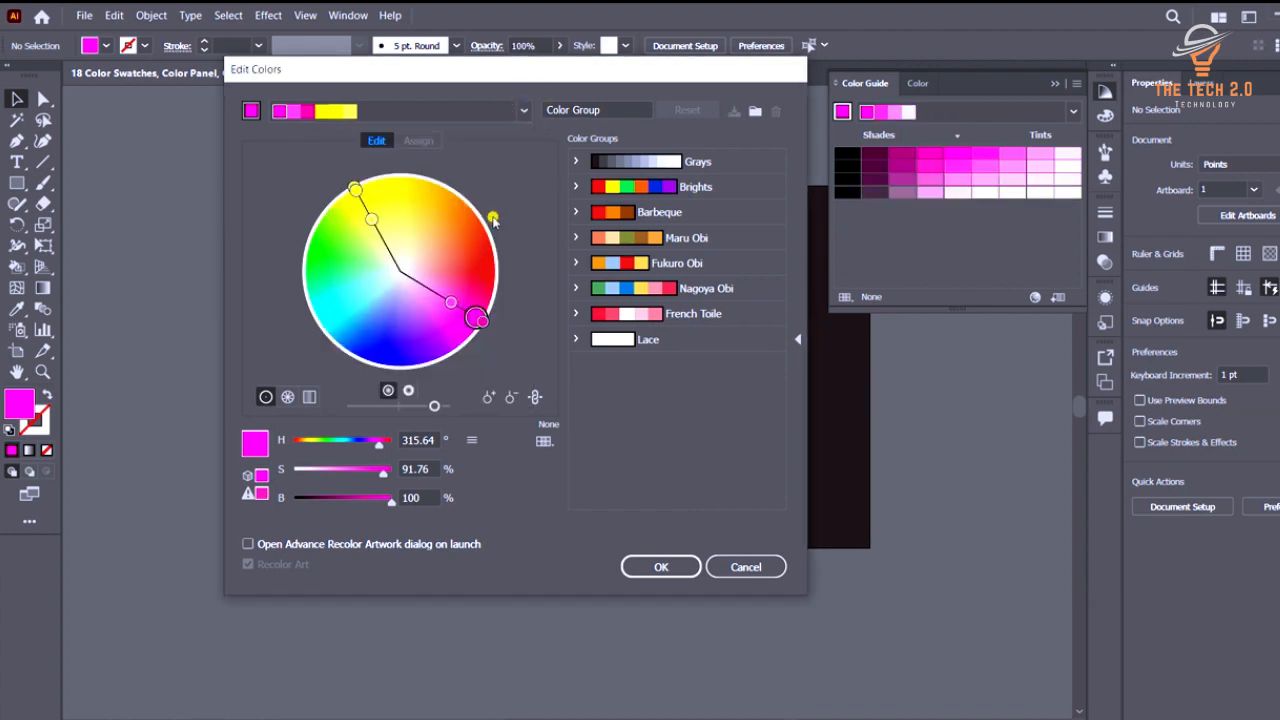
{"action": "left_click", "coordinate": [523, 110]}
{"action": "left_click", "coordinate": [495, 290]}
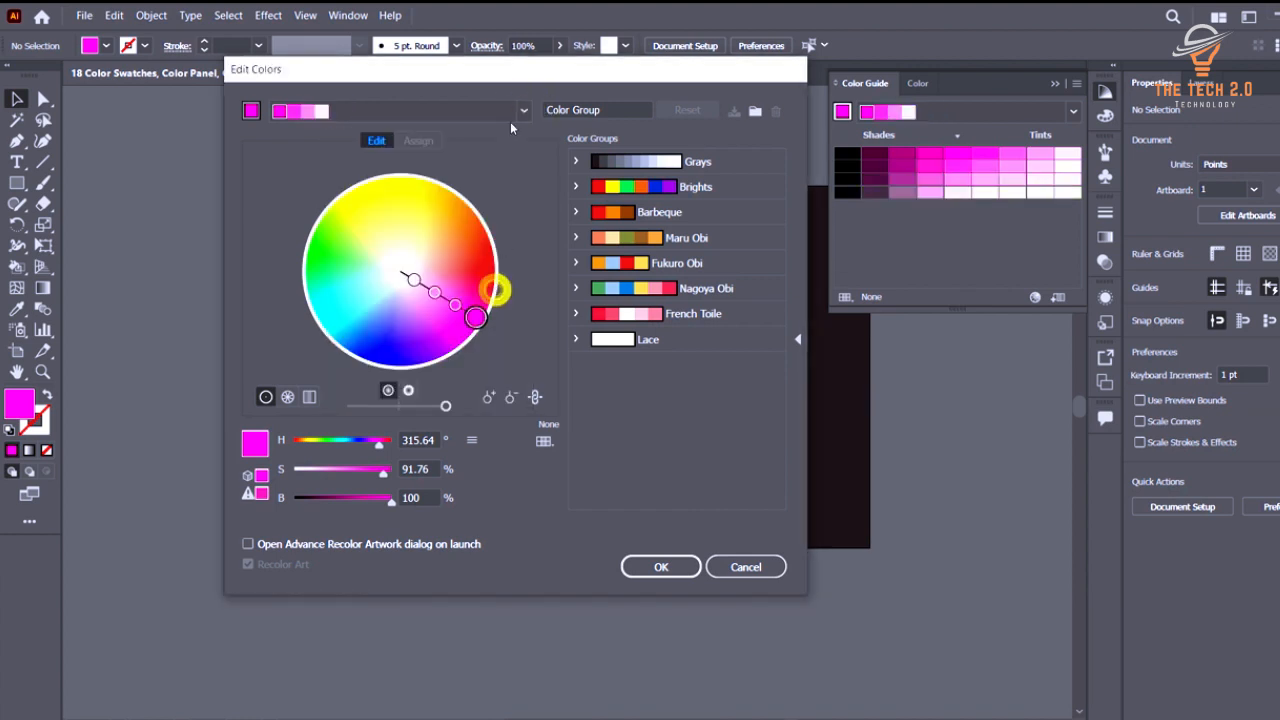
{"action": "left_click", "coordinate": [520, 110]}
{"action": "left_click", "coordinate": [486, 340]}
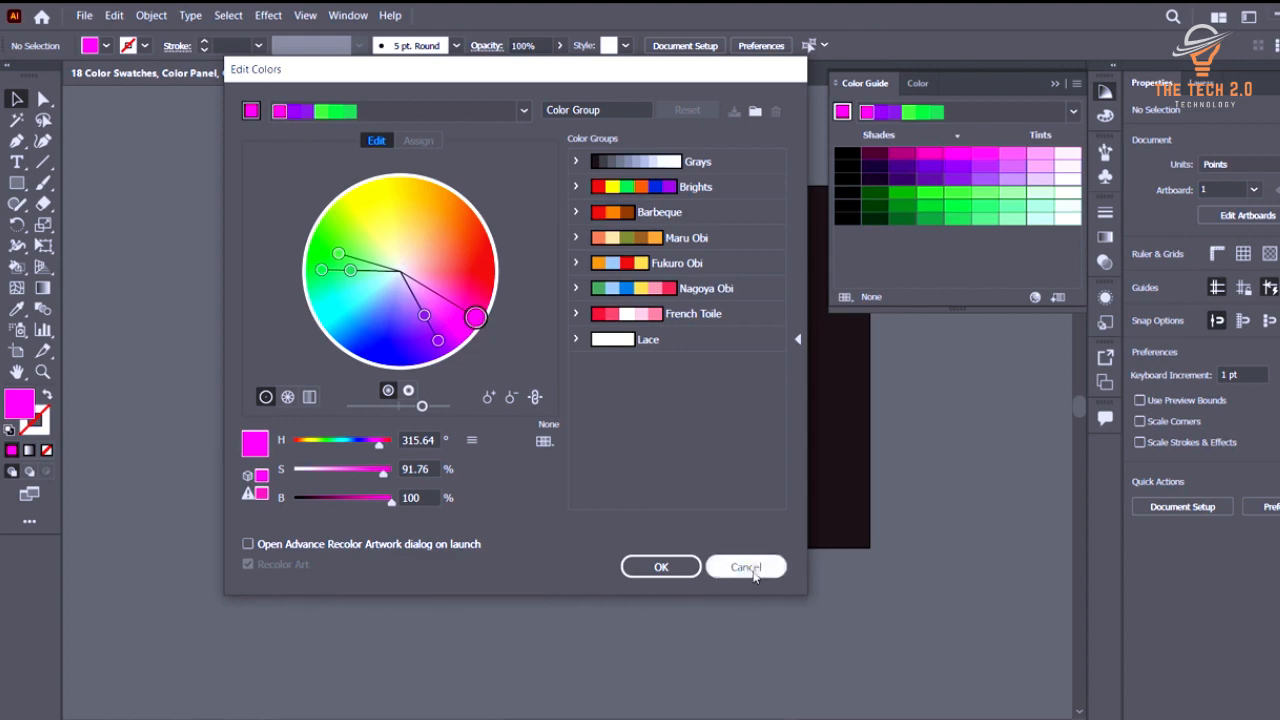
{"action": "left_click", "coordinate": [748, 568]}
Try the Complementary, Complementary 2 and Analogous harmony rules in the Color Guide.
{"action": "left_click", "coordinate": [1073, 111]}
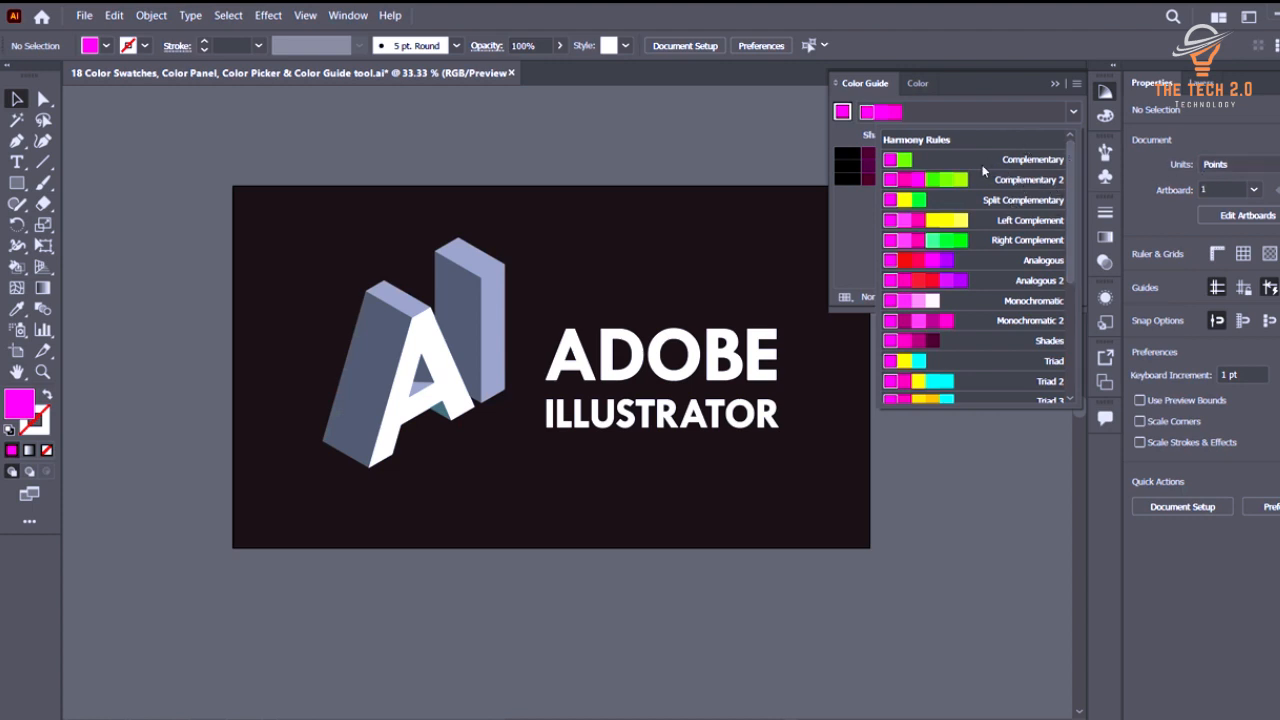
{"action": "left_click", "coordinate": [1019, 162]}
{"action": "left_click", "coordinate": [1072, 112]}
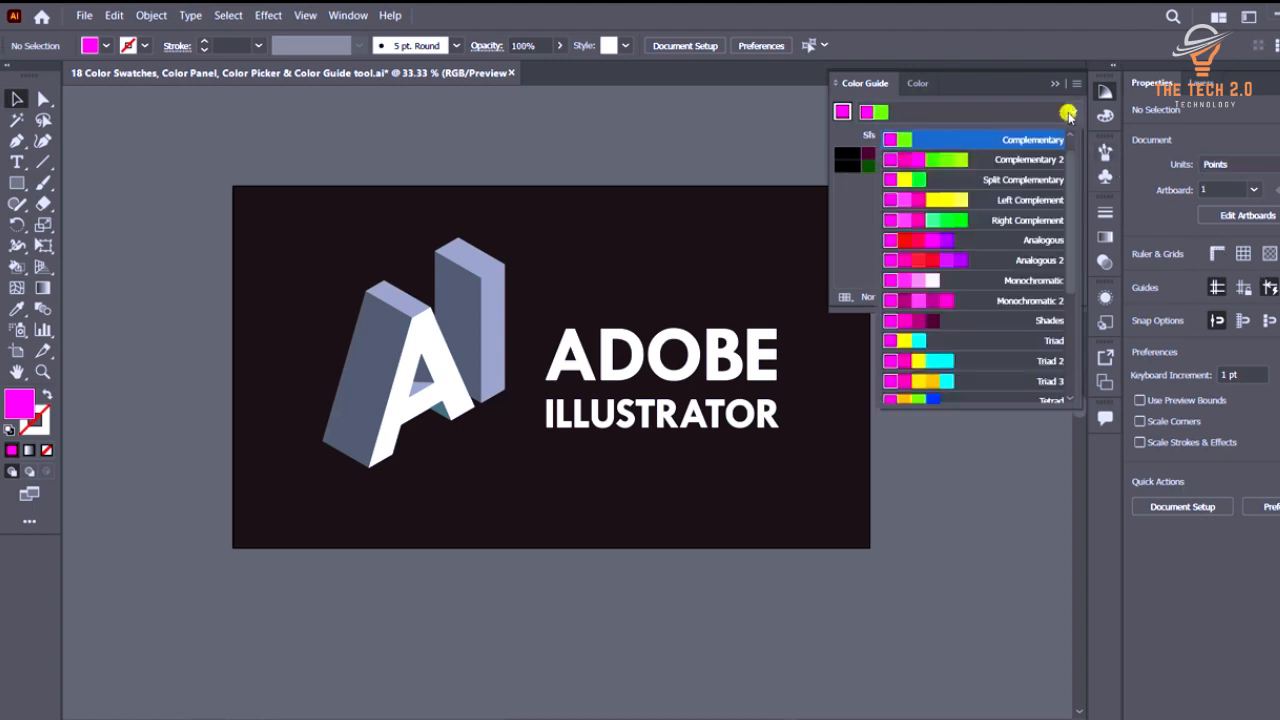
{"action": "left_click", "coordinate": [1052, 158]}
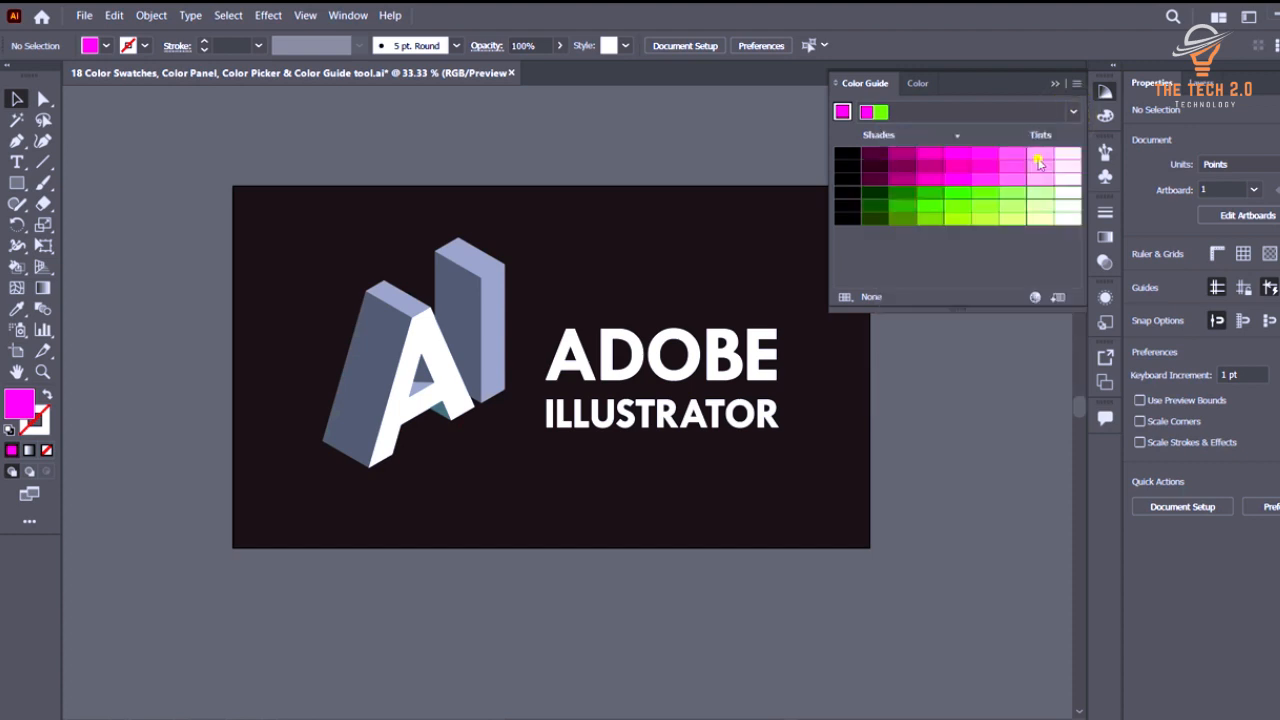
{"action": "left_click", "coordinate": [1069, 112]}
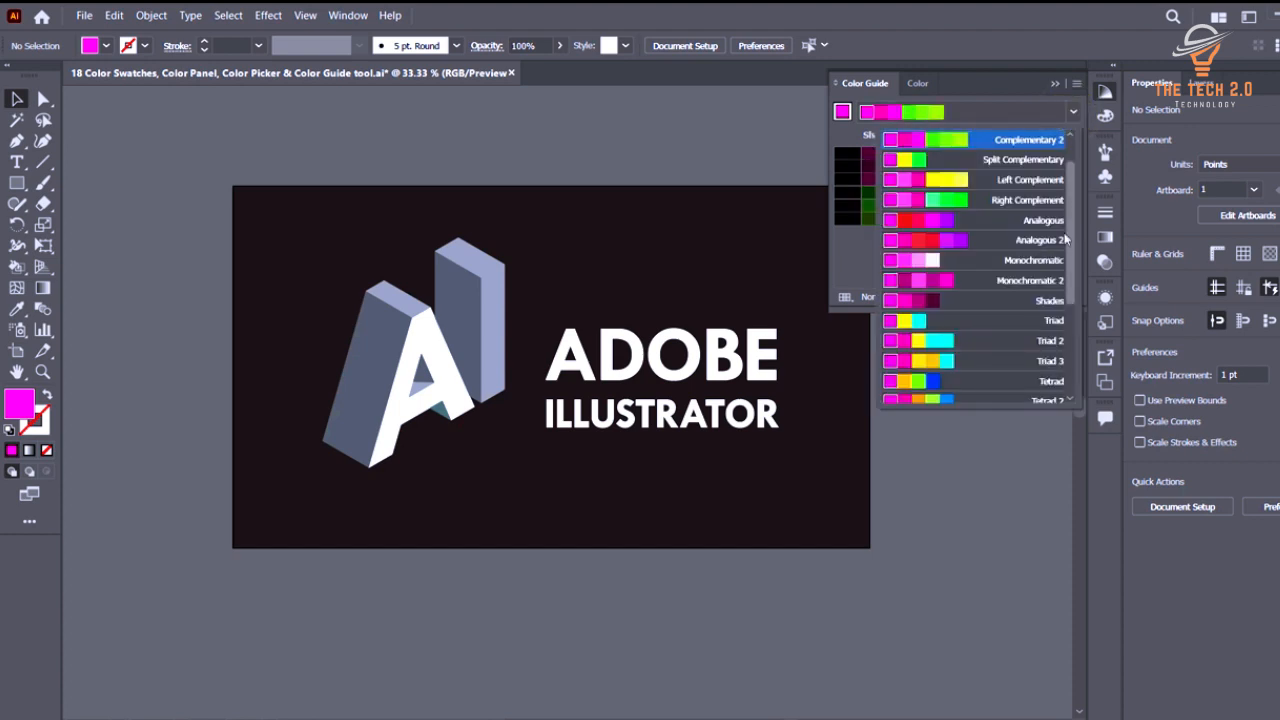
{"action": "left_click", "coordinate": [1040, 220]}
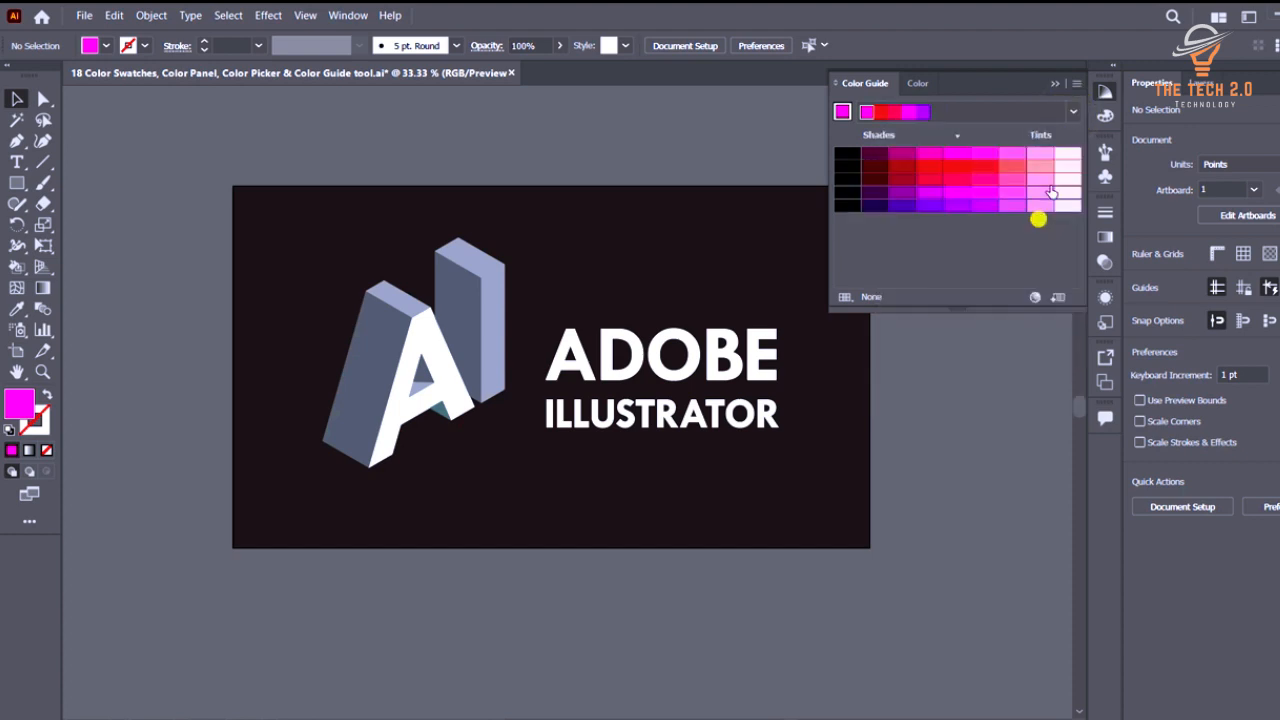
Try the Tetrad harmony rule, and set the Color Guide's harmony to High Contrast 1.
{"action": "left_click", "coordinate": [1069, 112]}
{"action": "scroll", "coordinate": [1019, 293], "scroll_direction": "down", "scroll_amount": 3}
{"action": "left_click", "coordinate": [1052, 213]}
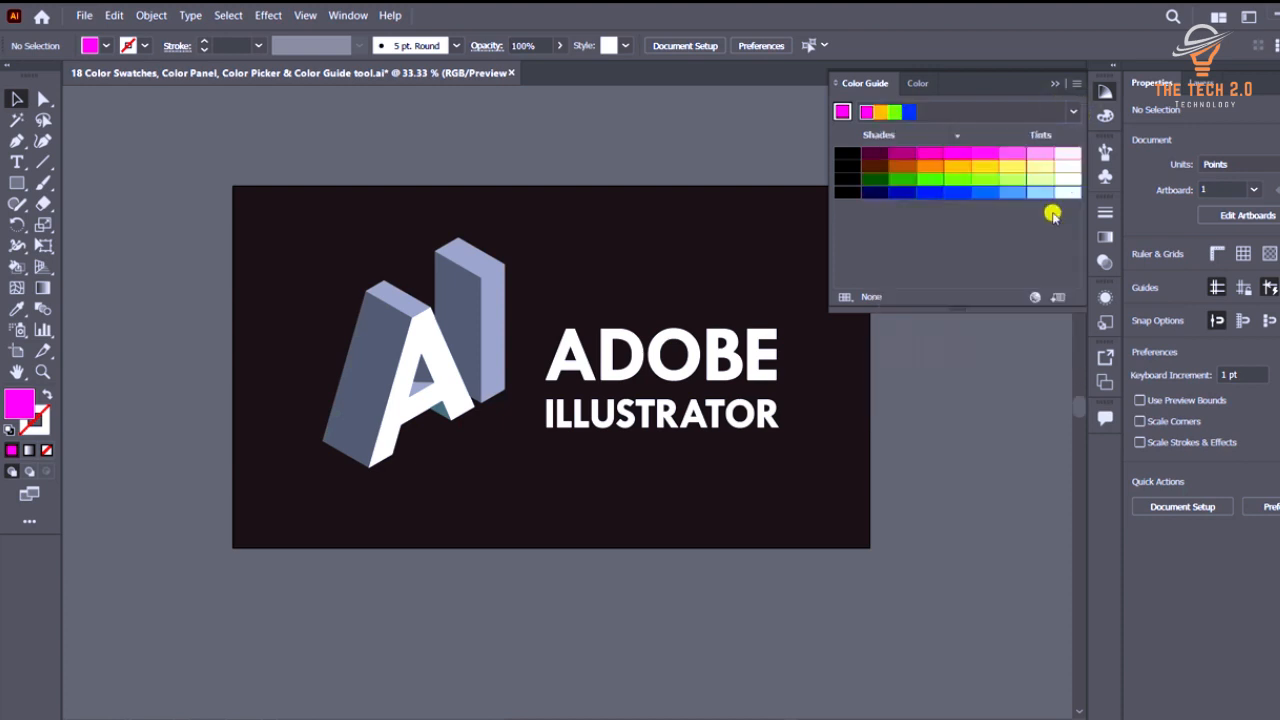
{"action": "left_click", "coordinate": [1070, 112]}
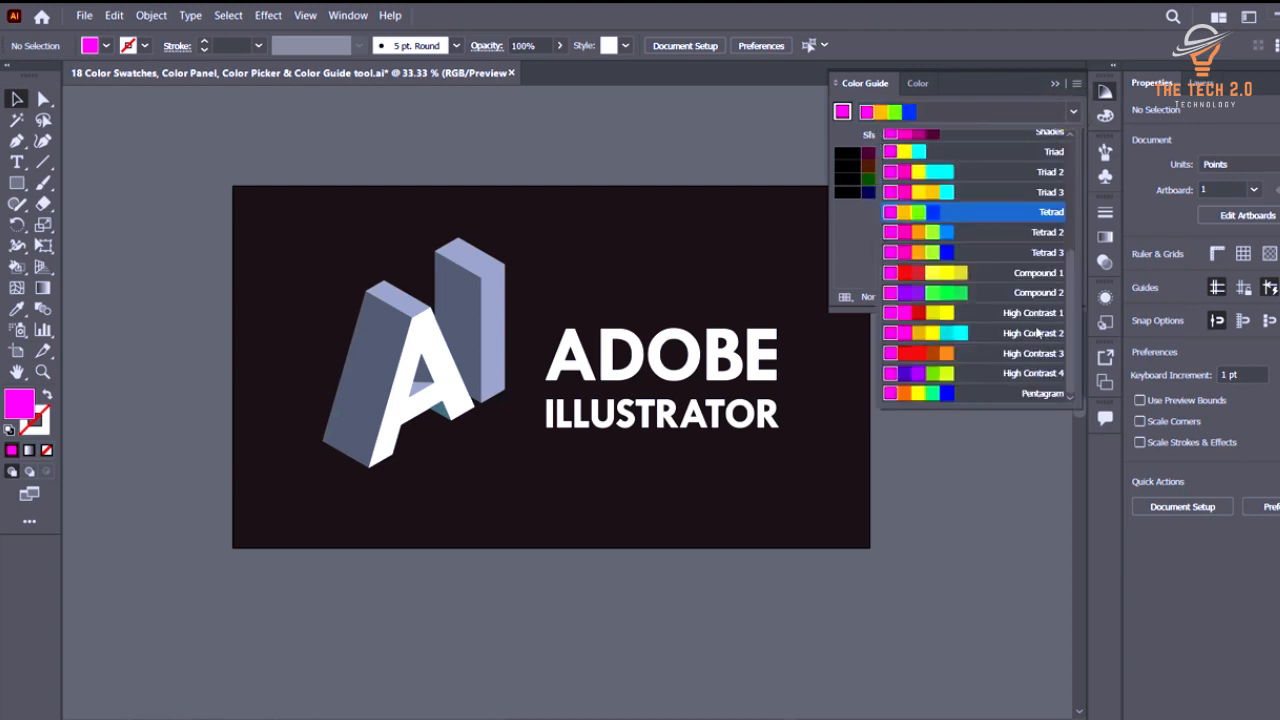
{"action": "left_click", "coordinate": [1036, 315]}
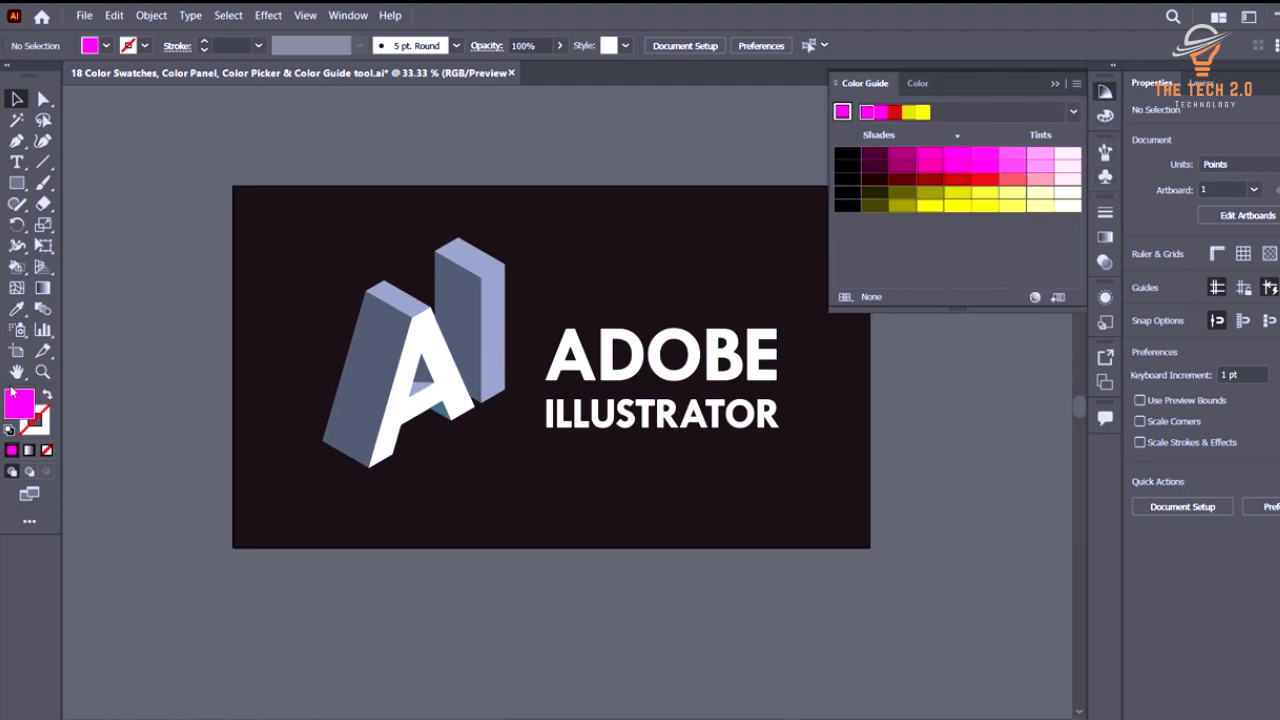
Lock the dark background rectangle behind the Adobe Illustrator logo.
{"action": "scroll", "coordinate": [558, 337], "scroll_direction": "up", "scroll_amount": 2}
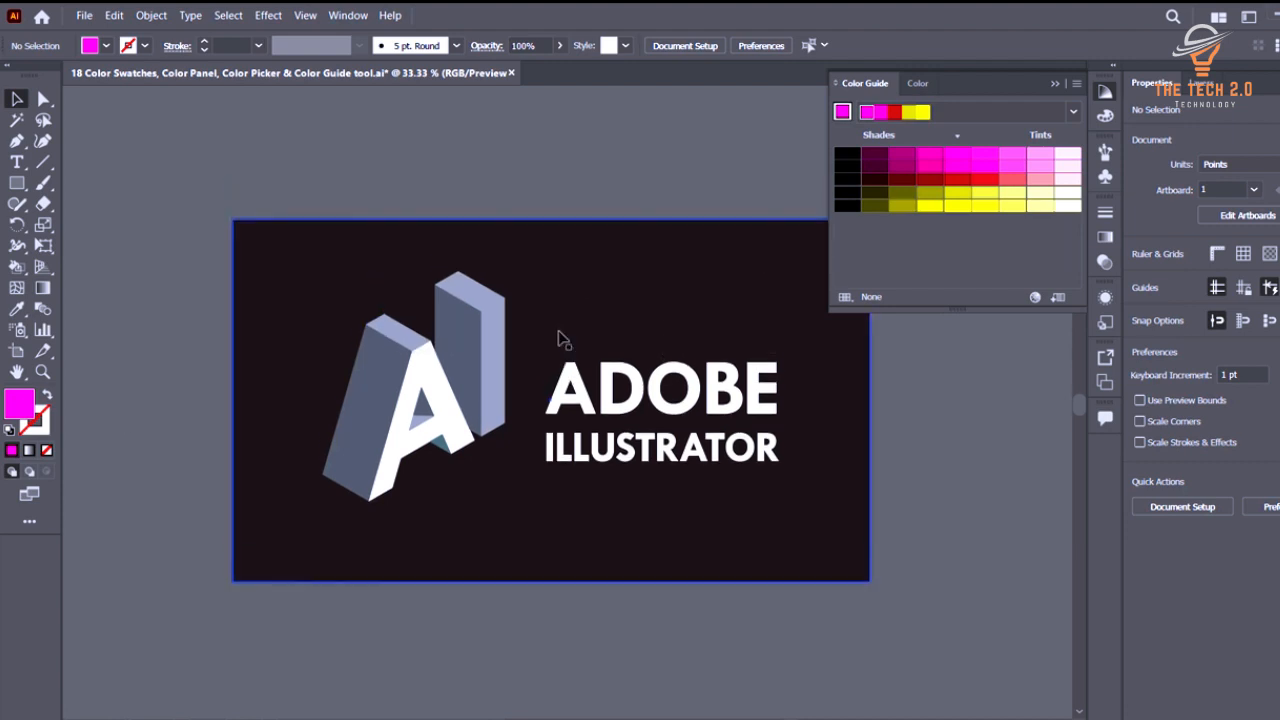
{"action": "left_click", "coordinate": [683, 362]}
{"action": "key", "text": "ctrl+2"}
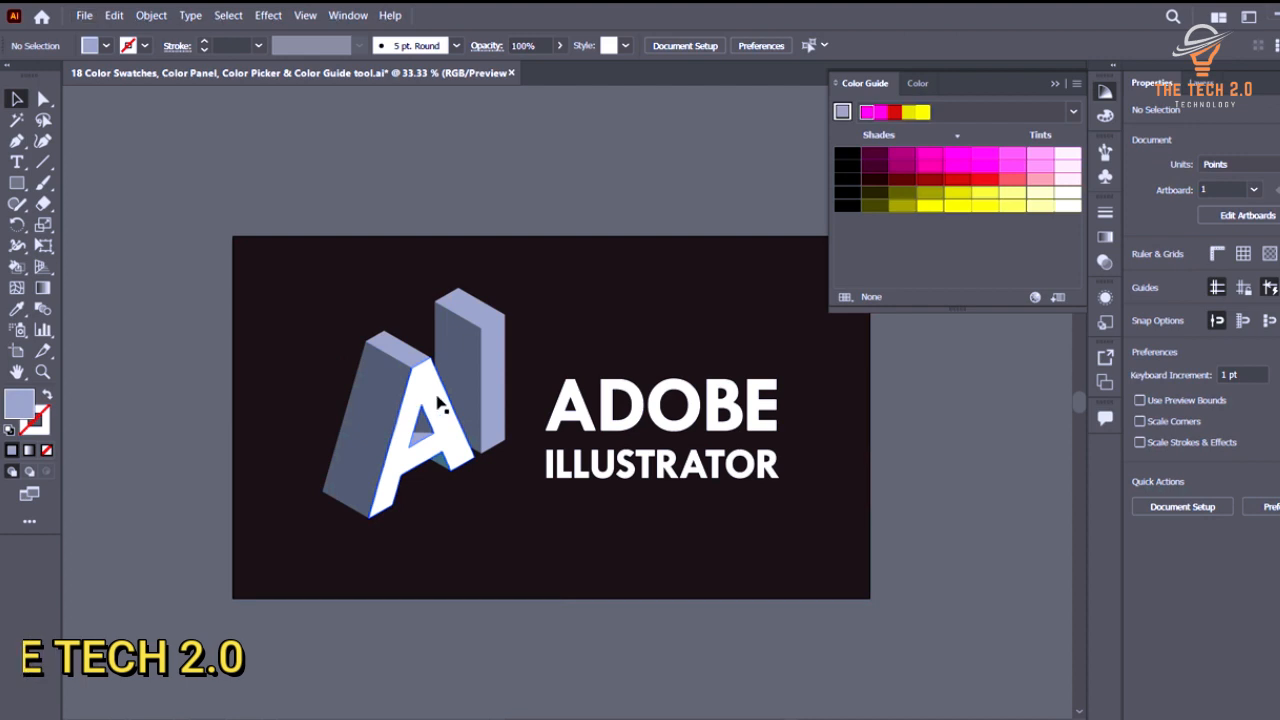
{"action": "scroll", "coordinate": [438, 400], "scroll_direction": "up", "scroll_amount": 3}
{"action": "scroll", "coordinate": [440, 403], "scroll_direction": "down", "scroll_amount": 4}
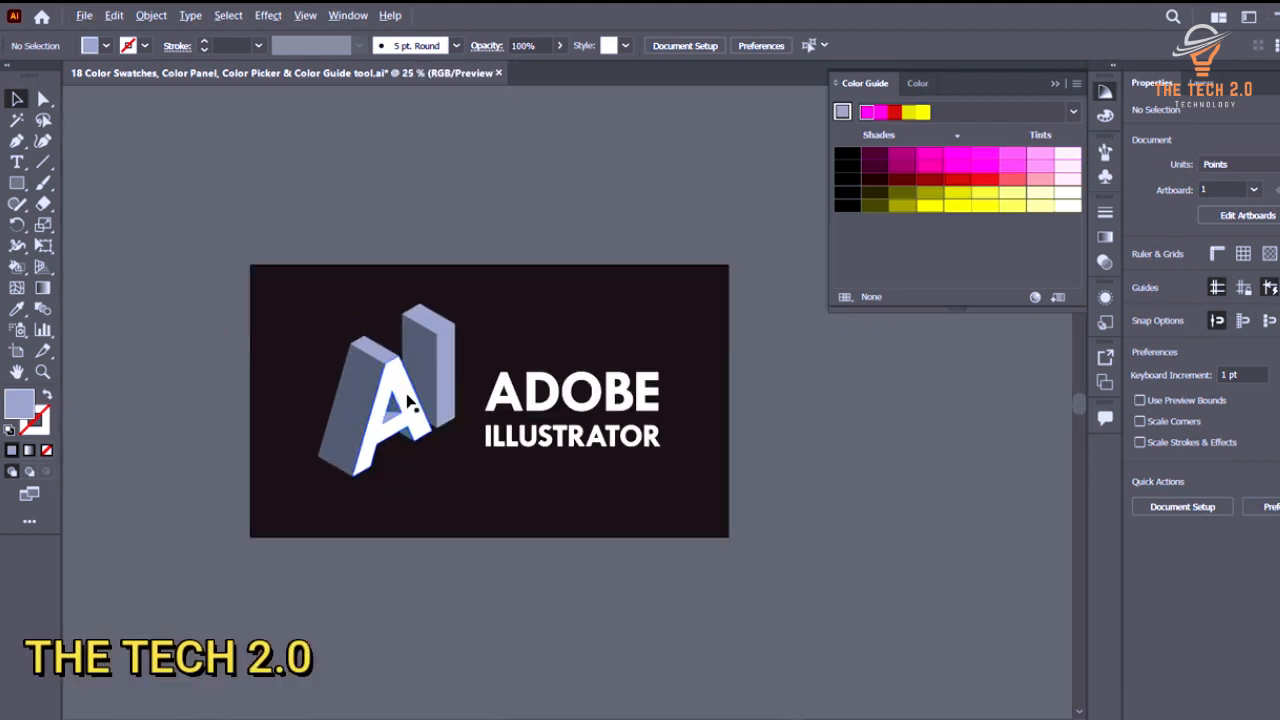
{"action": "scroll", "coordinate": [407, 400], "scroll_direction": "up", "scroll_amount": 1}
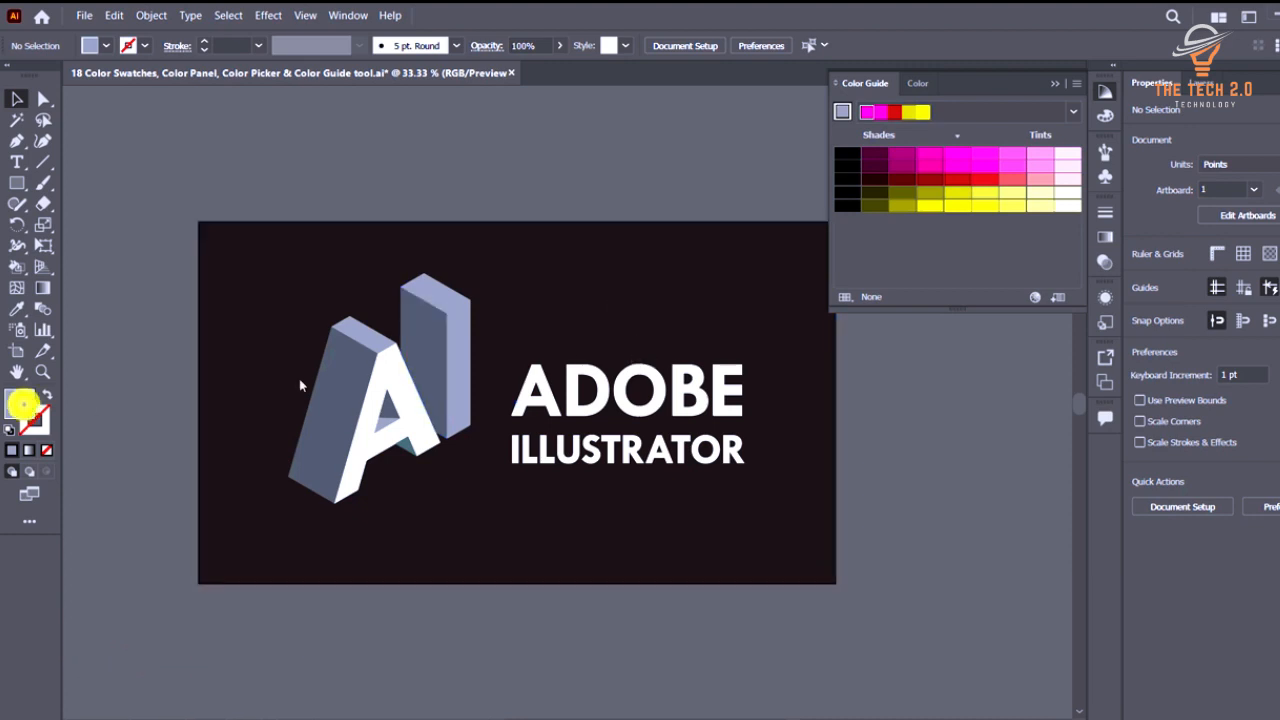
Change the fill to bright cyan in the Color Picker.
{"action": "double_click", "coordinate": [22, 403]}
{"action": "left_click_drag", "start_coordinate": [735, 206], "coordinate": [995, 258]}
{"action": "left_click", "coordinate": [1029, 404]}
{"action": "left_click_drag", "start_coordinate": [962, 351], "coordinate": [959, 308]}
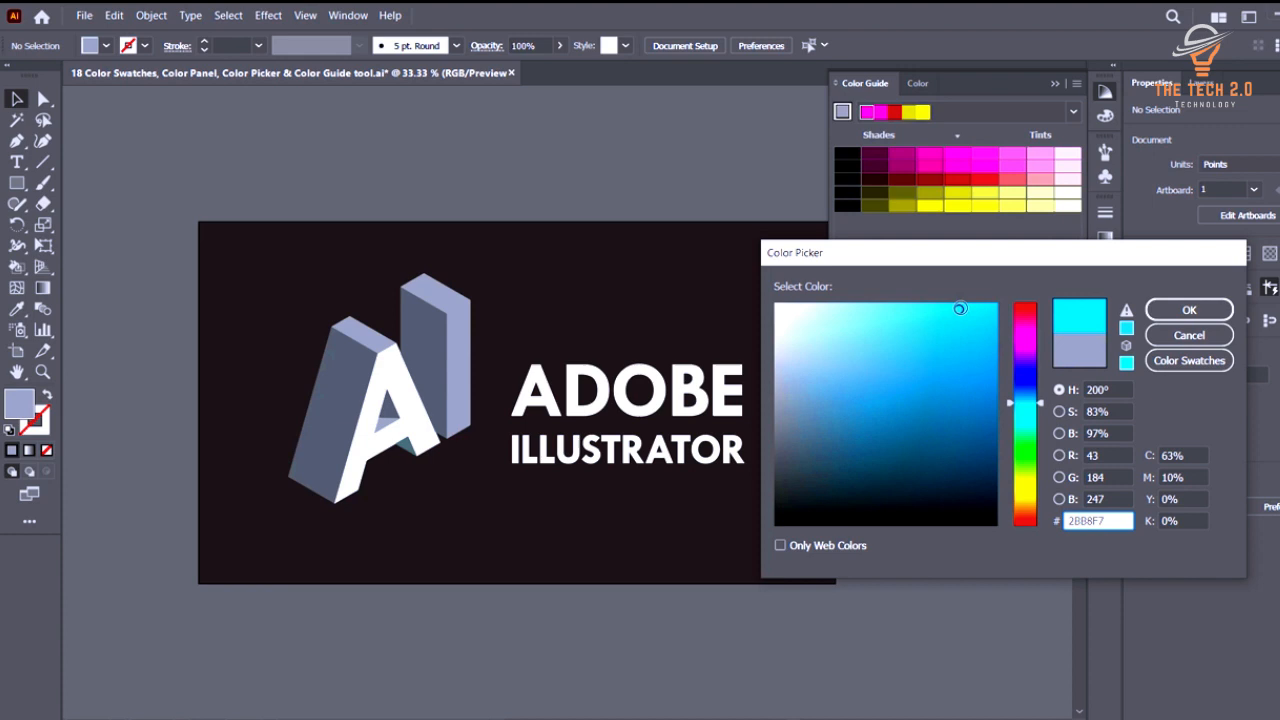
{"action": "left_click", "coordinate": [1218, 310]}
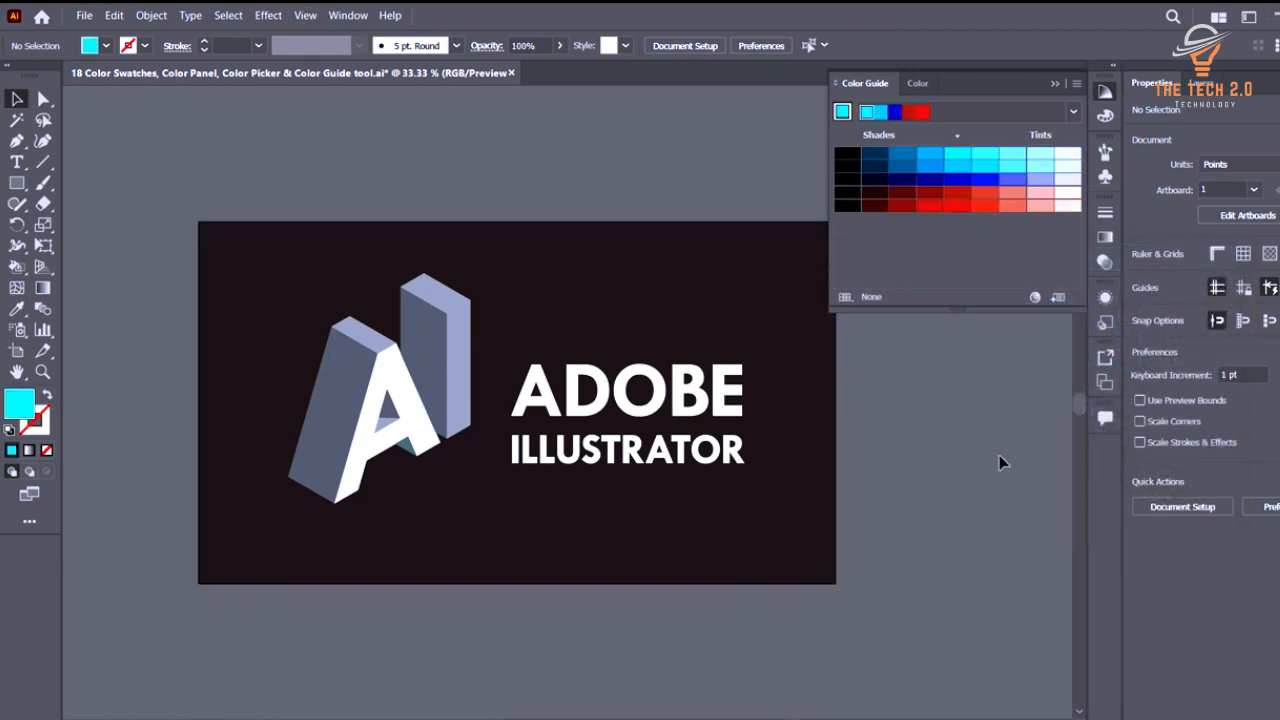
Ungroup the 3D letter I in the logo so its faces are separate objects.
{"action": "left_click", "coordinate": [923, 346]}
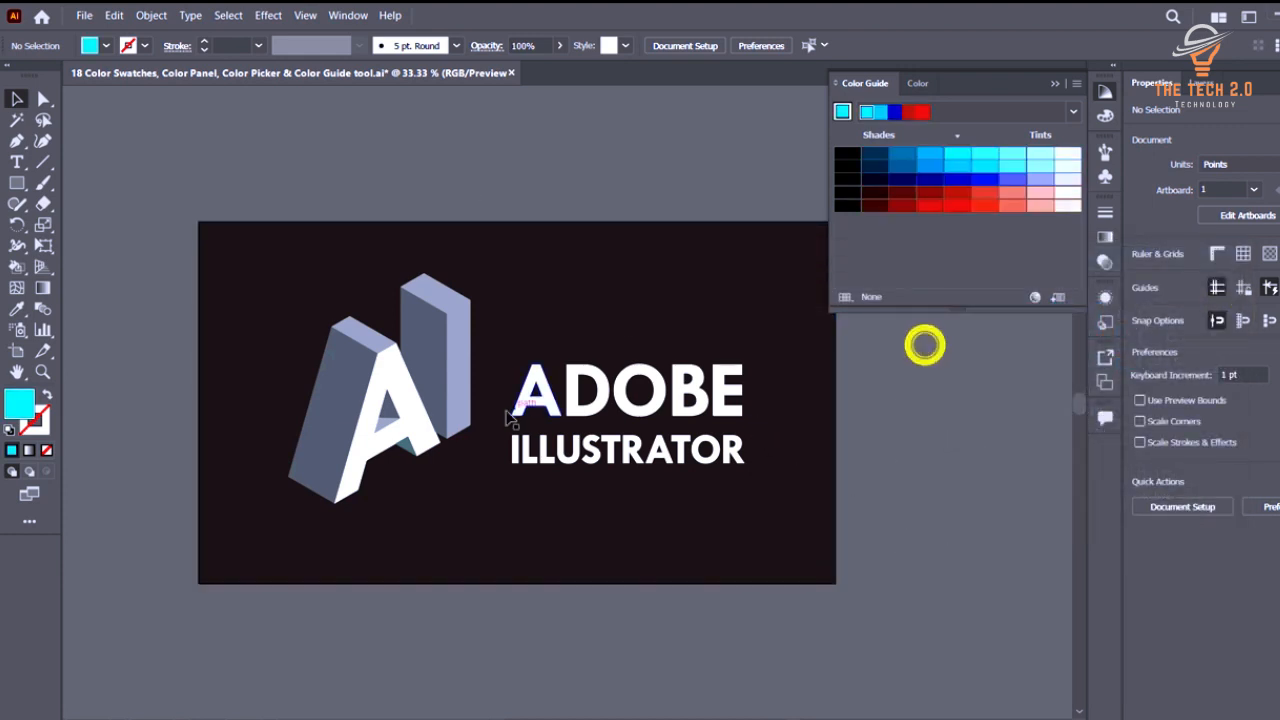
{"action": "left_click", "coordinate": [400, 372]}
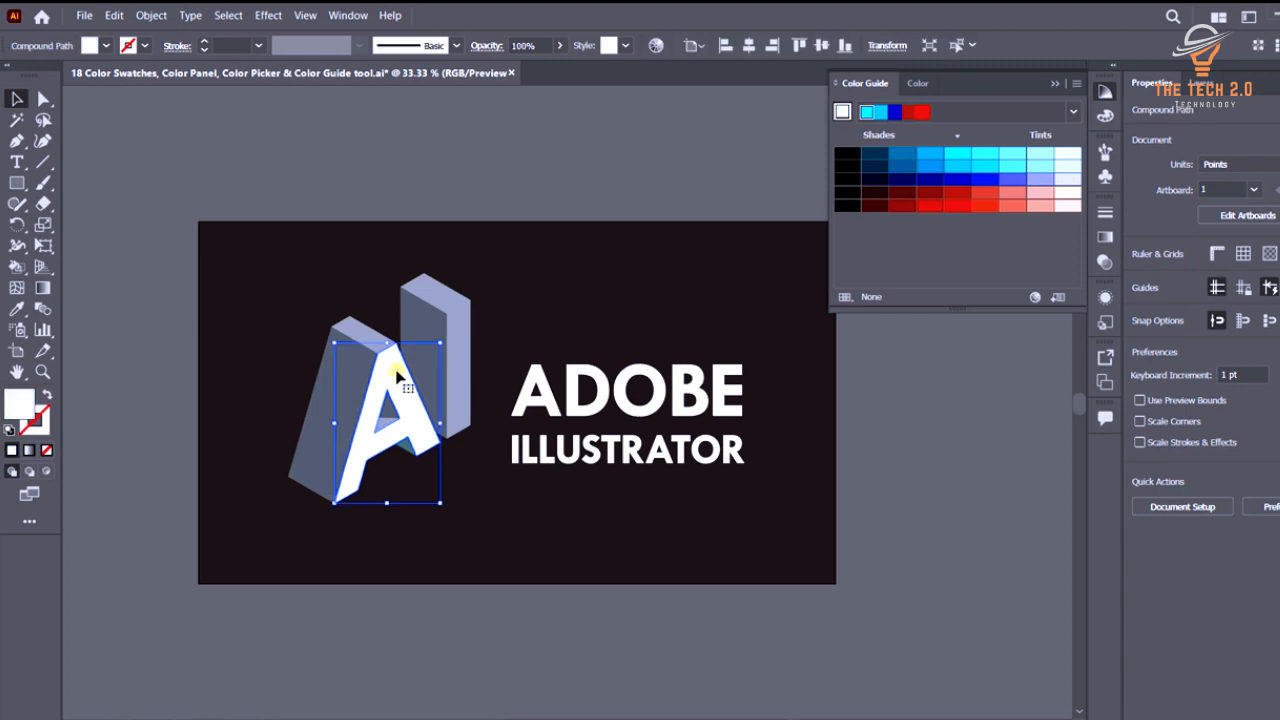
{"action": "left_click", "coordinate": [462, 340], "text": "shift"}
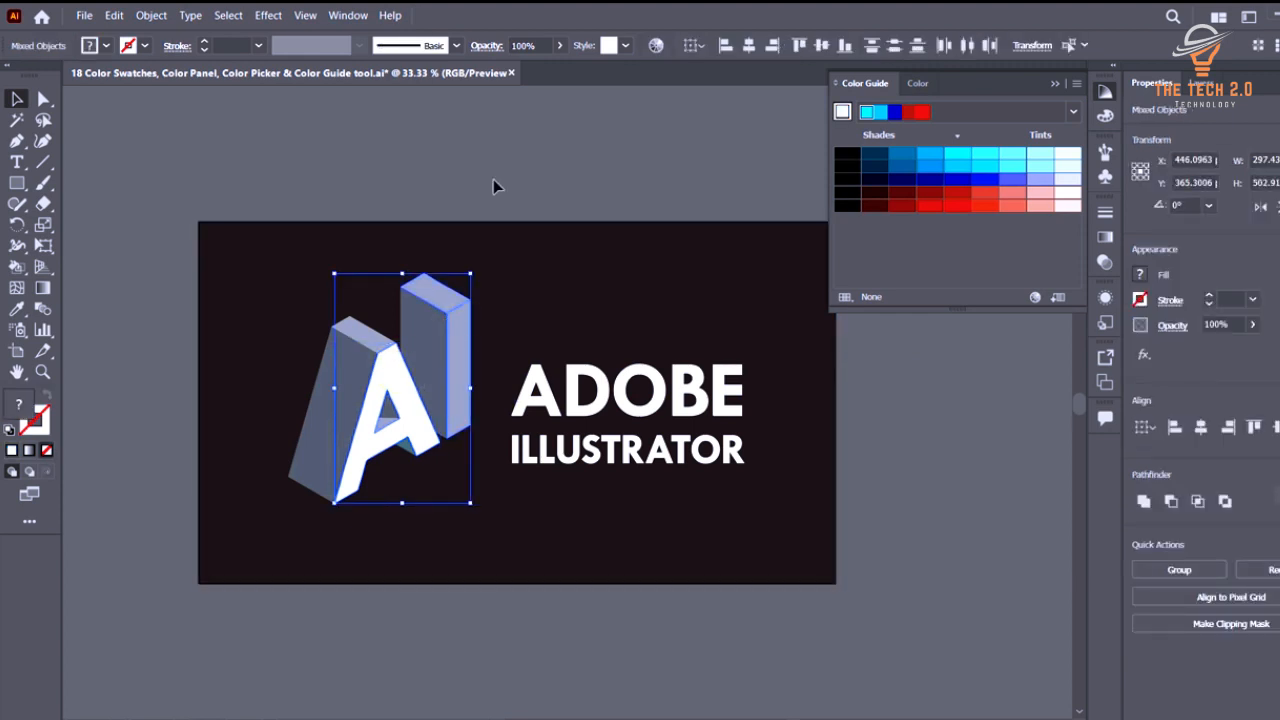
{"action": "left_click", "coordinate": [498, 217]}
{"action": "right_click", "coordinate": [425, 300]}
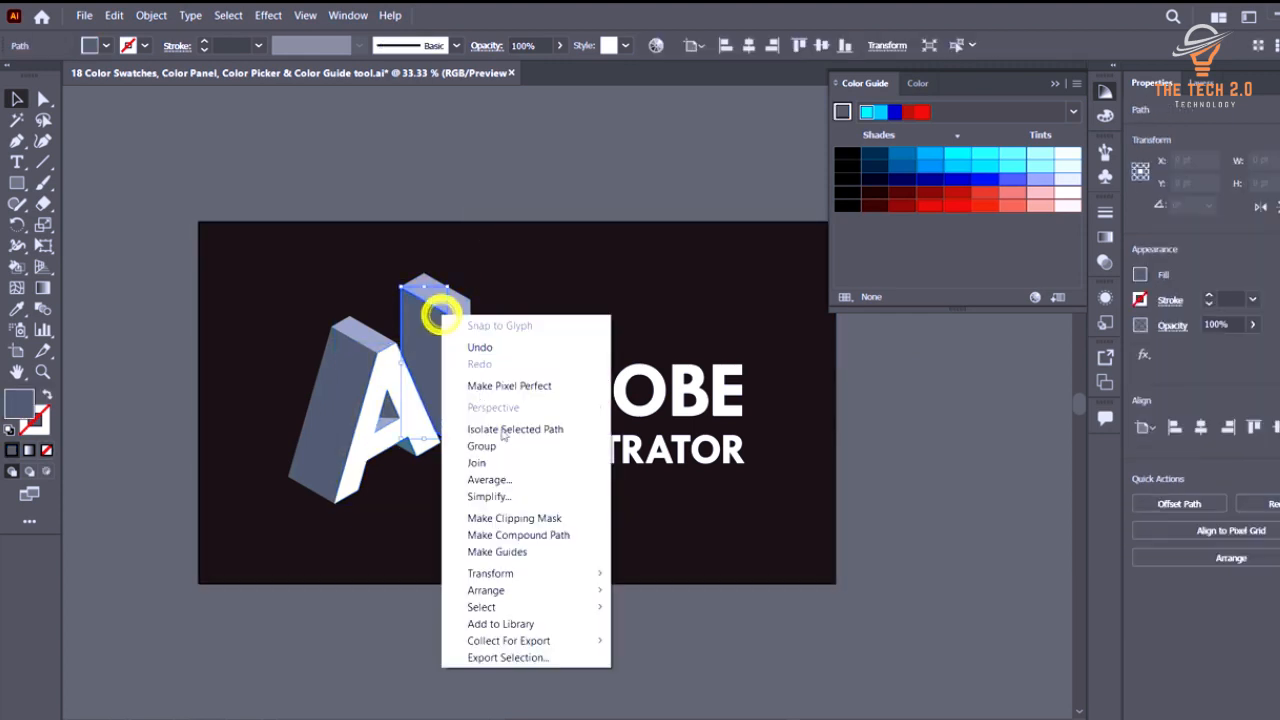
{"action": "left_click", "coordinate": [505, 190]}
{"action": "left_click", "coordinate": [460, 330]}
{"action": "right_click", "coordinate": [458, 324]}
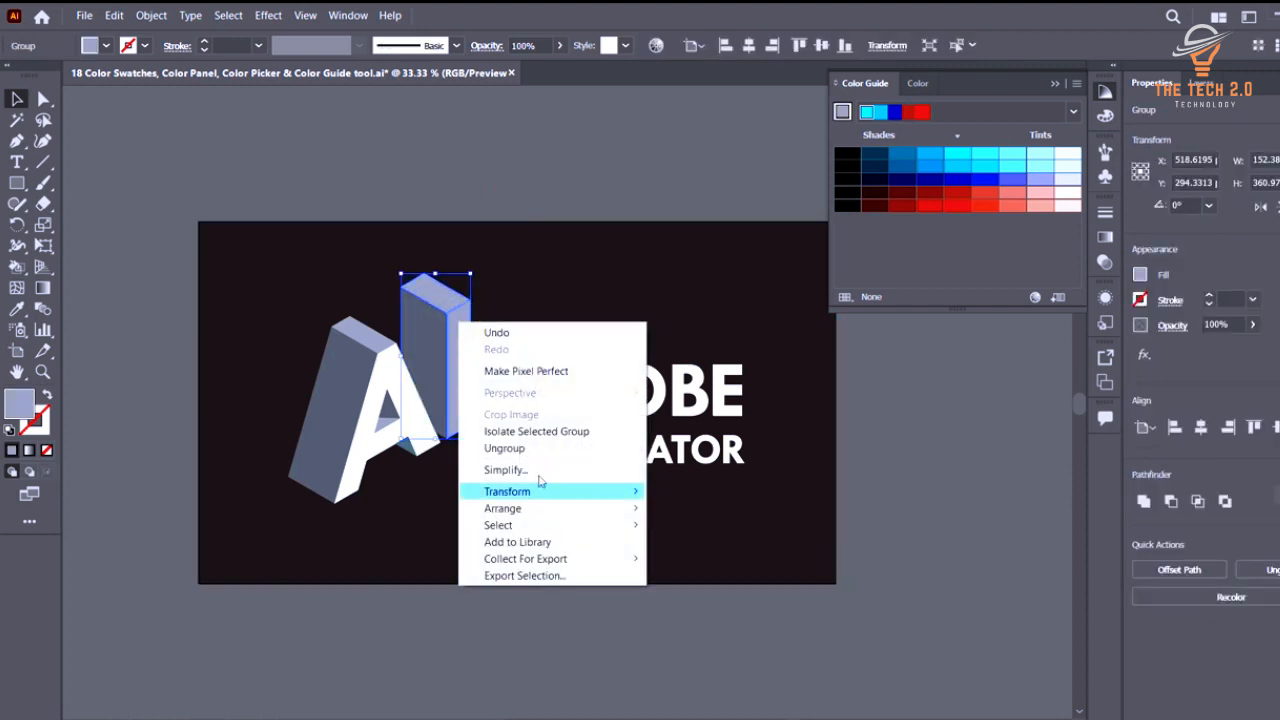
{"action": "left_click", "coordinate": [529, 443]}
{"action": "left_click", "coordinate": [505, 160]}
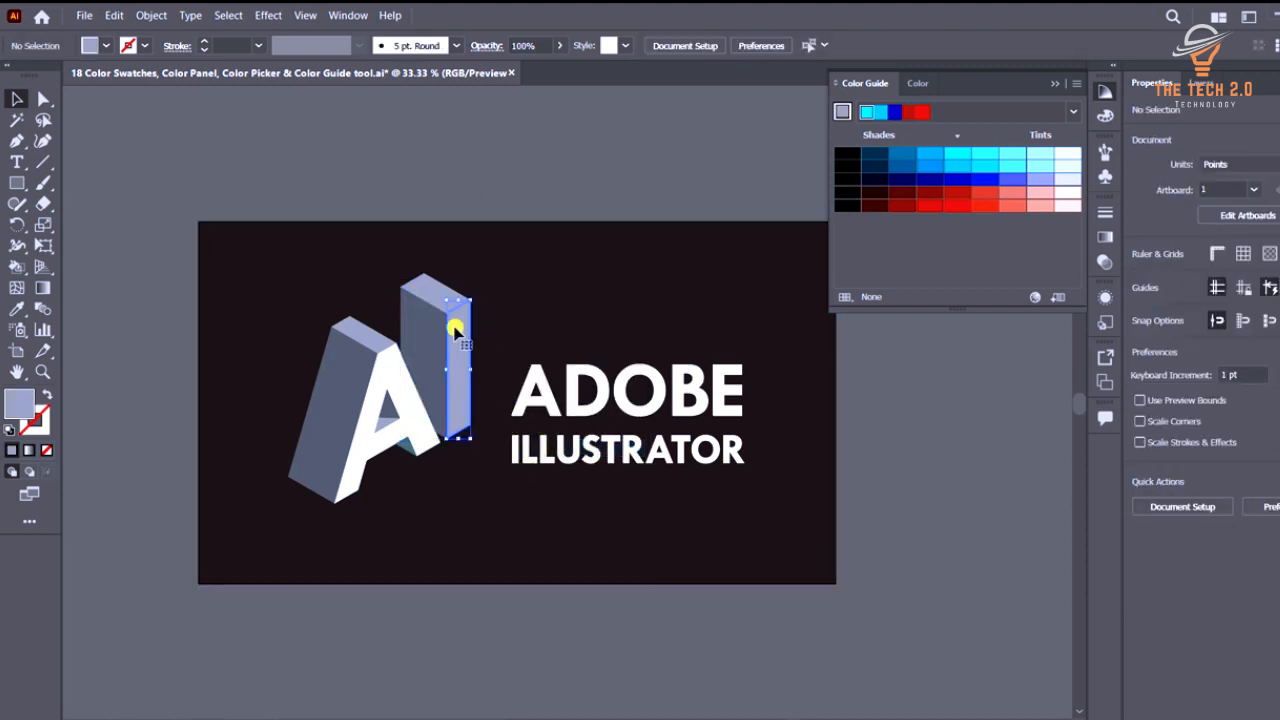
Fill the front faces of the 3D letters A and I with bright cyan from the Color Guide.
{"action": "left_click", "coordinate": [451, 324]}
{"action": "left_click", "coordinate": [392, 378], "text": "shift"}
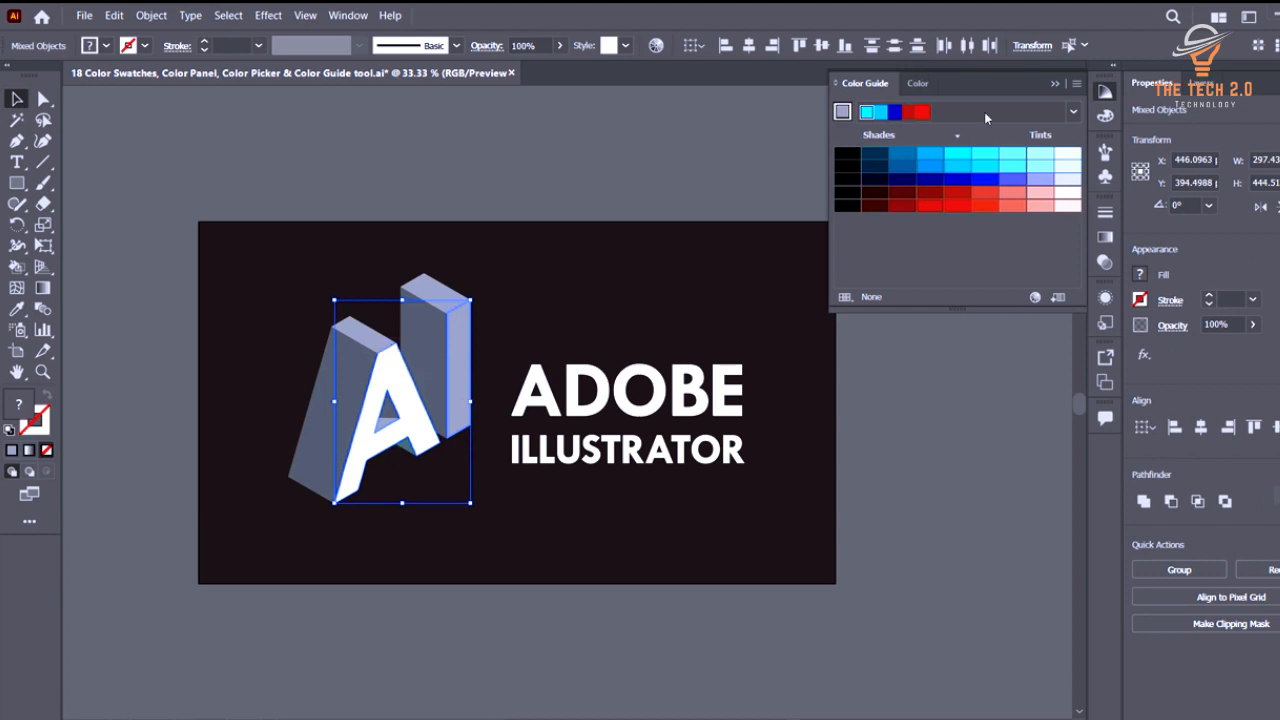
{"action": "left_click", "coordinate": [960, 158]}
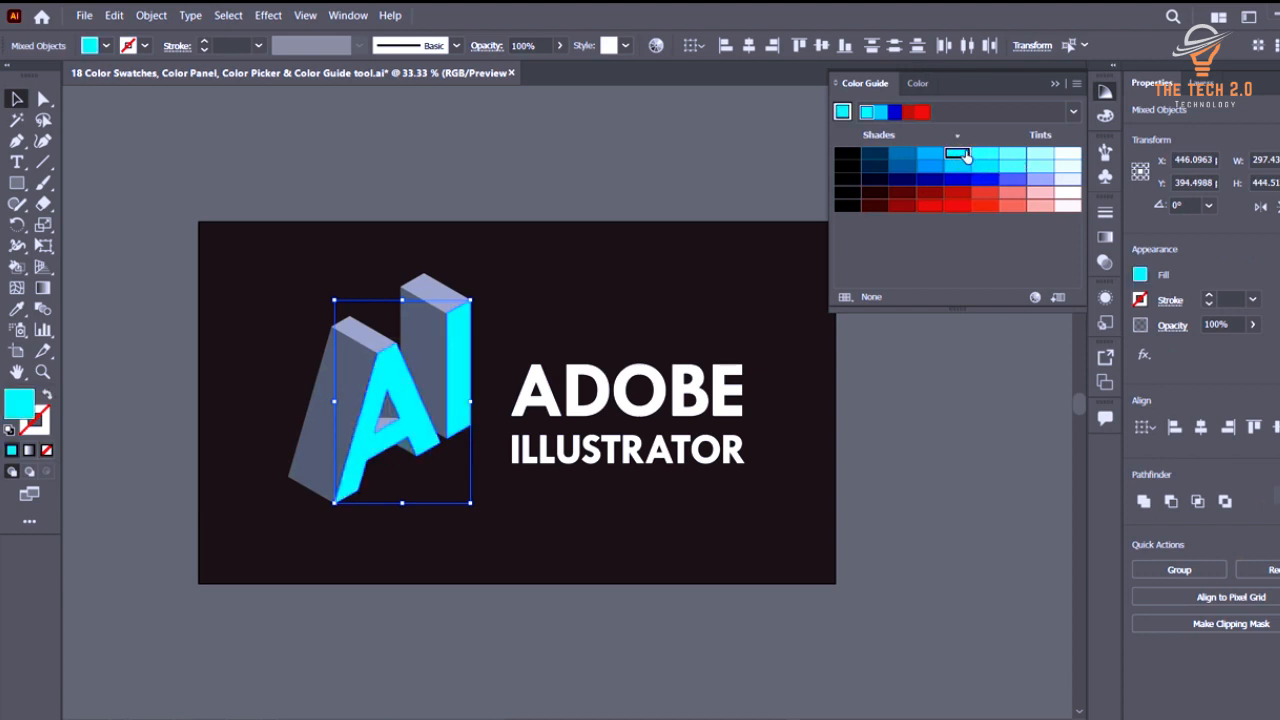
{"action": "left_click", "coordinate": [980, 158]}
{"action": "left_click", "coordinate": [957, 158]}
{"action": "left_click", "coordinate": [867, 113]}
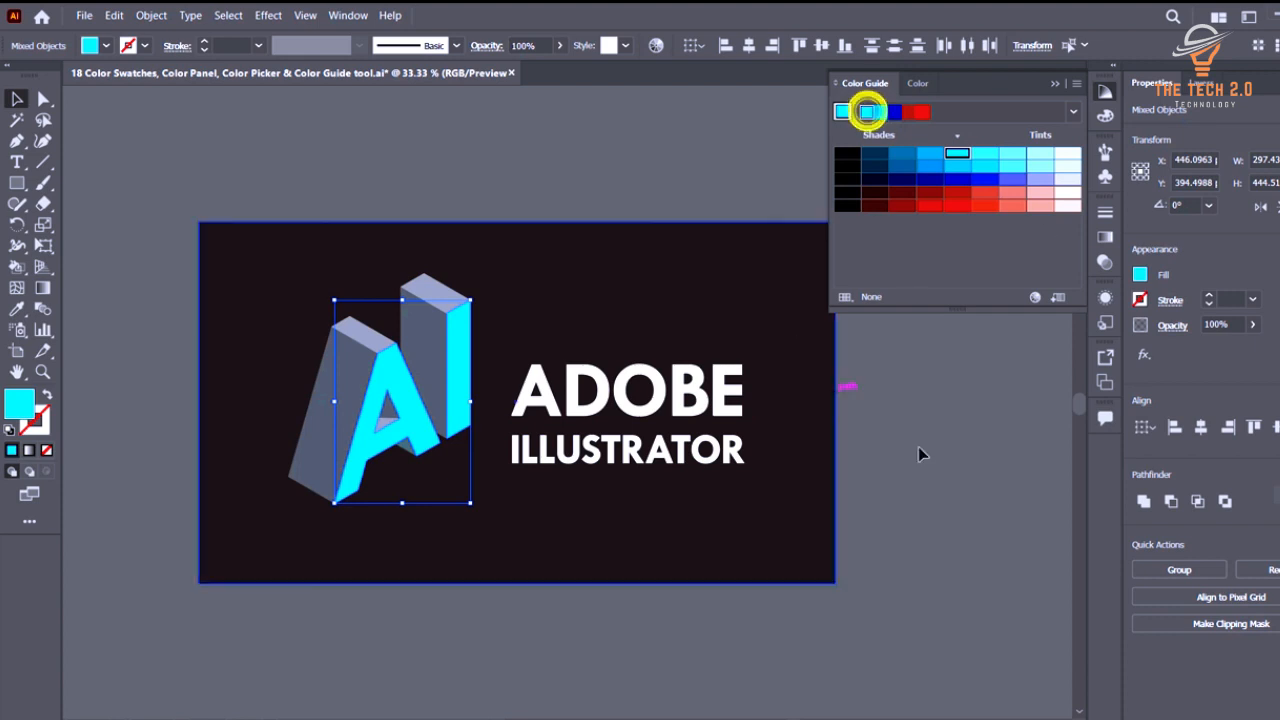
Fill the large side faces of the letters A and I with the medium blue shade from the Color Guide.
{"action": "scroll", "coordinate": [355, 388], "scroll_direction": "up", "scroll_amount": 1}
{"action": "left_click", "coordinate": [357, 353]}
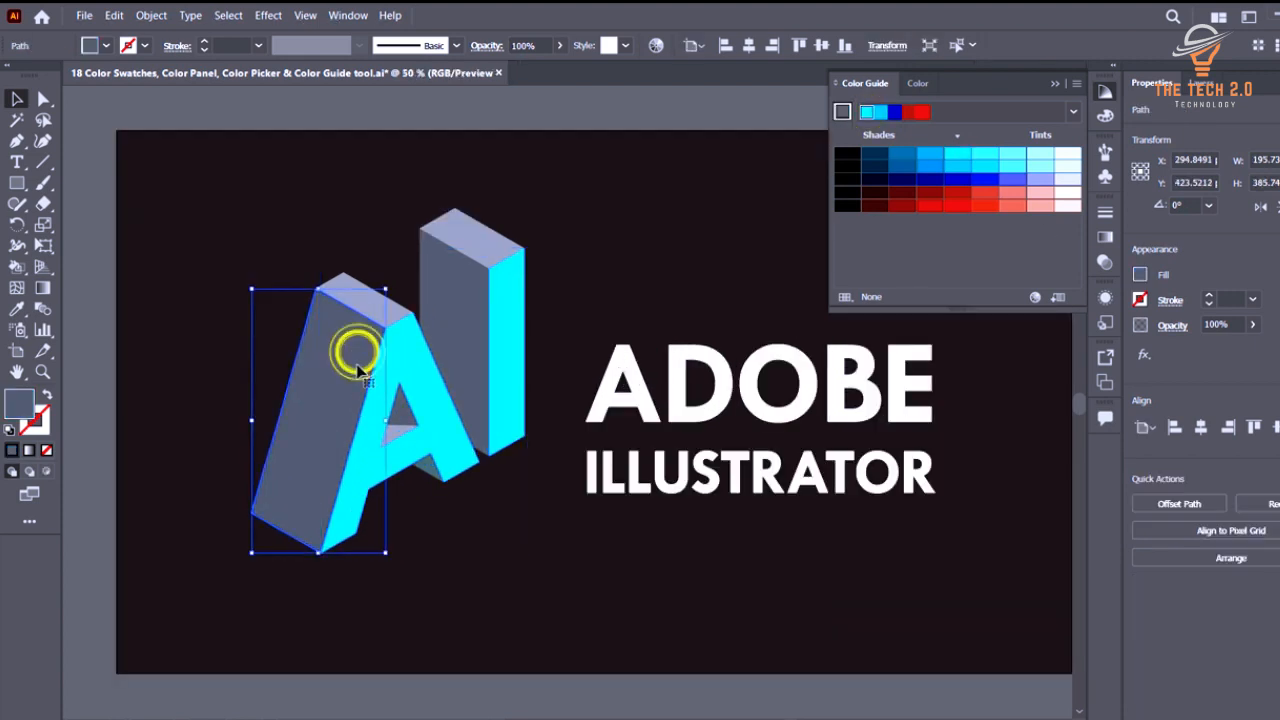
{"action": "scroll", "coordinate": [390, 405], "scroll_direction": "up", "scroll_amount": 1}
{"action": "left_click", "coordinate": [466, 360], "text": "shift"}
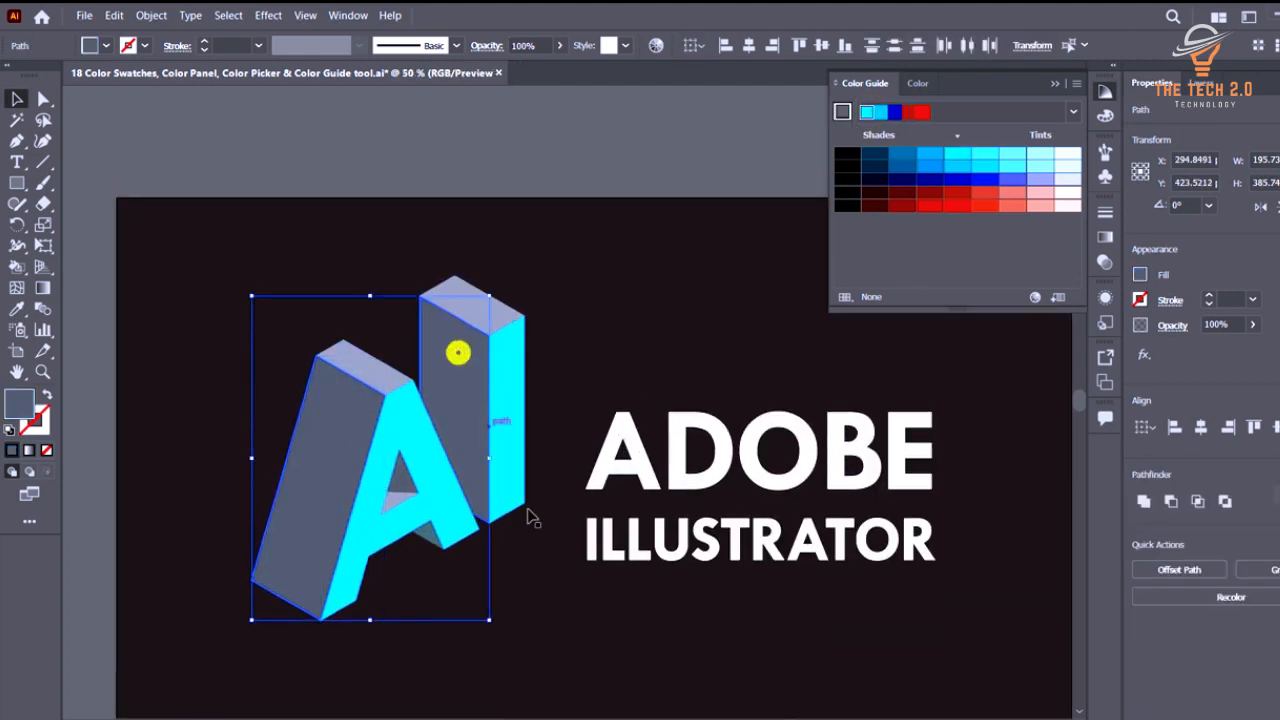
{"action": "left_click", "coordinate": [896, 156]}
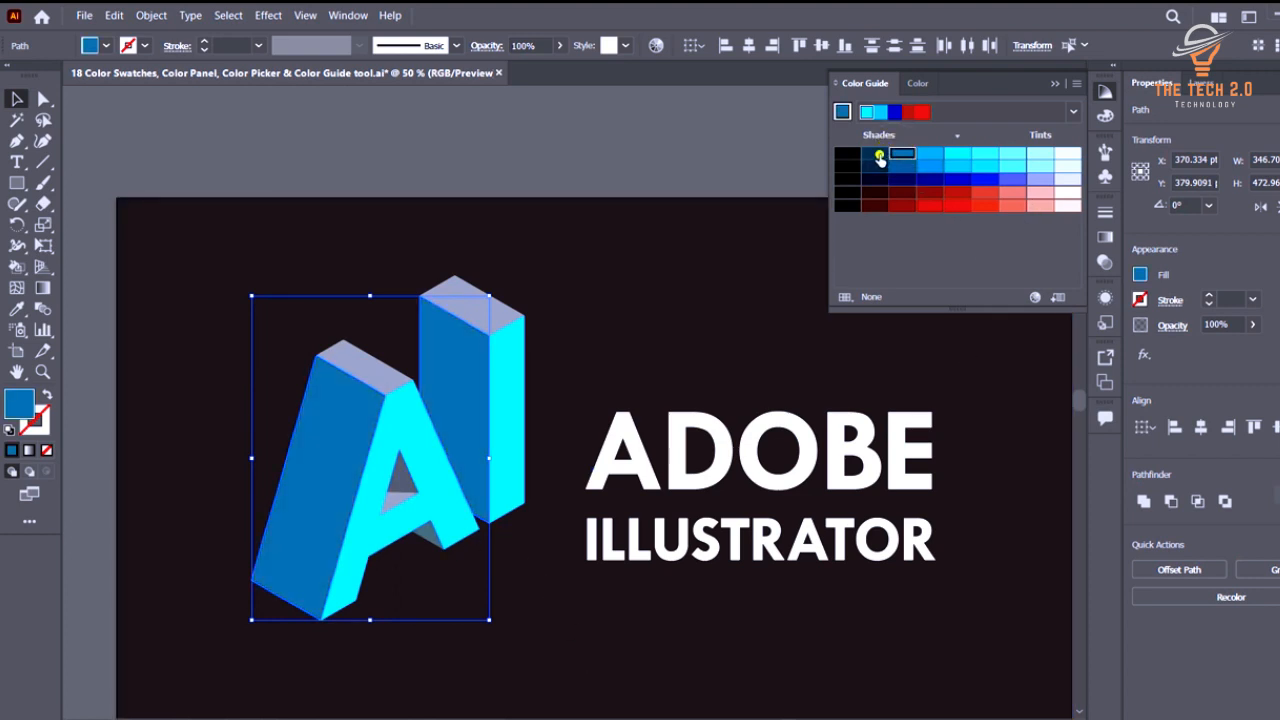
{"action": "left_click", "coordinate": [879, 157]}
{"action": "left_click", "coordinate": [892, 154]}
Fill the top faces of the letters A and I with a pale cyan tint from the Color Guide.
{"action": "left_click", "coordinate": [374, 375]}
{"action": "left_click", "coordinate": [491, 300], "text": "shift"}
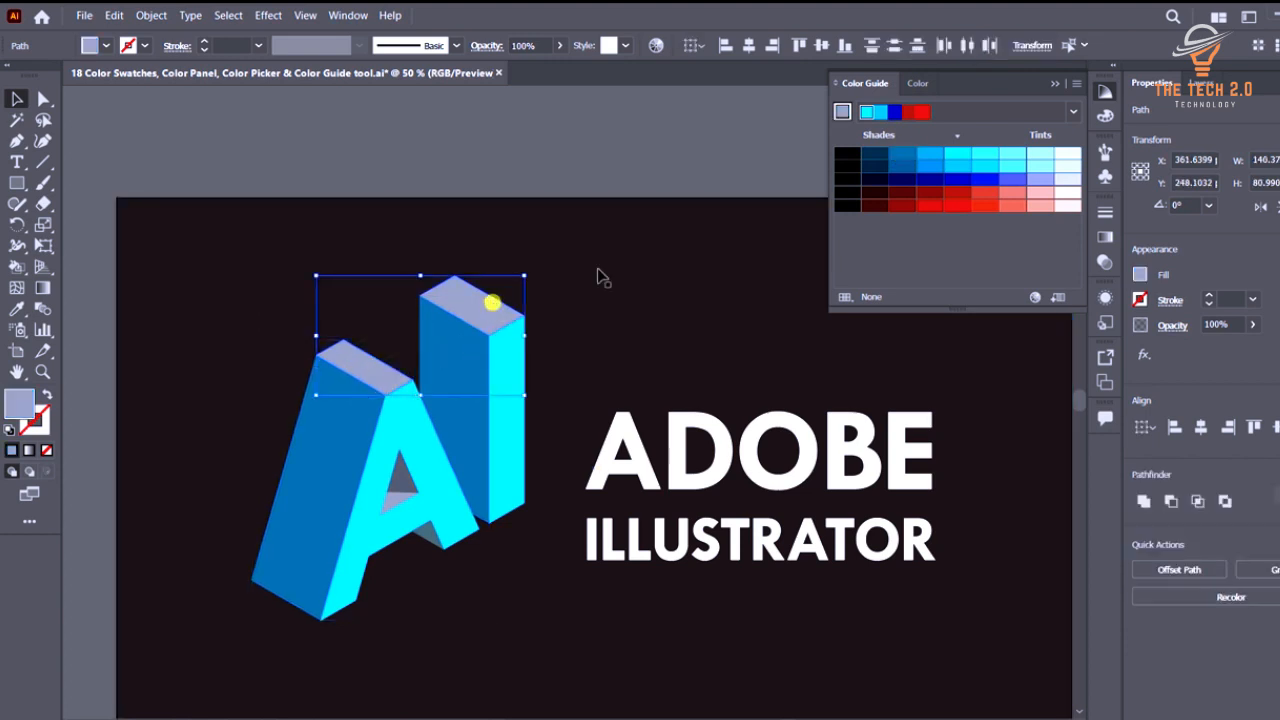
{"action": "left_click", "coordinate": [1031, 157]}
{"action": "left_click", "coordinate": [651, 158]}
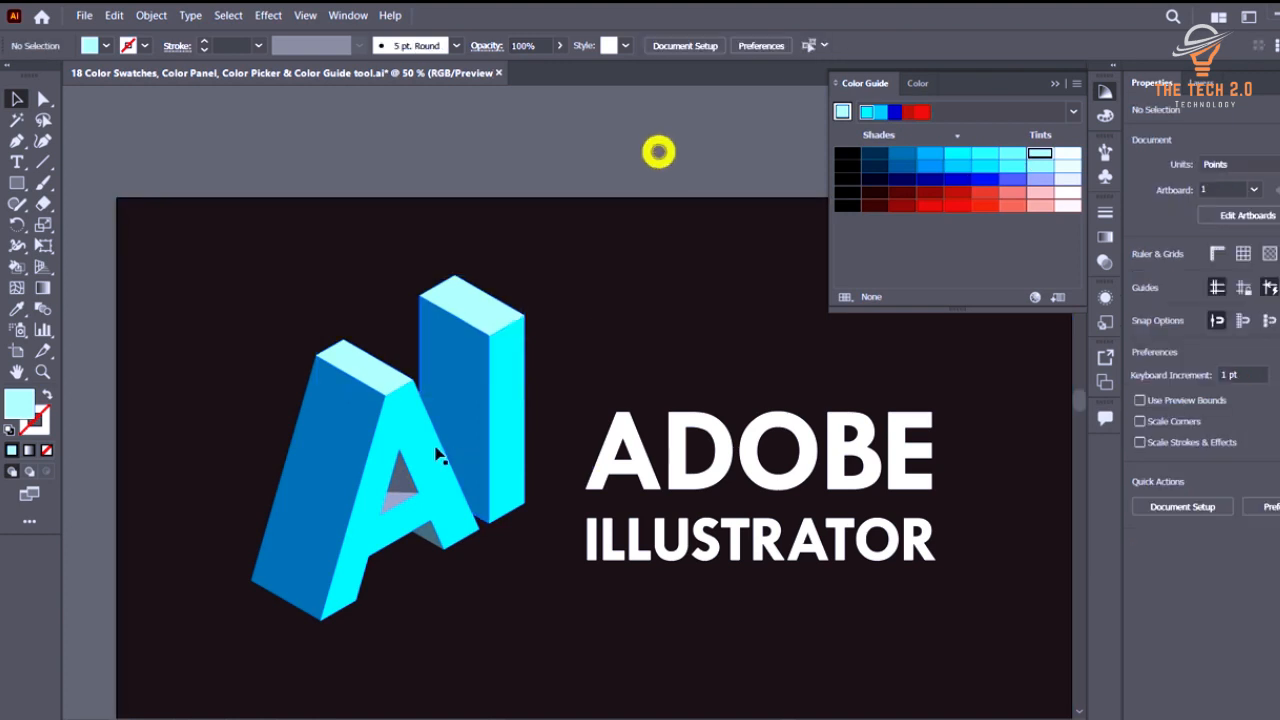
Fill the inner triangle in the letter A's opening with the very dark blue shade.
{"action": "left_click", "coordinate": [404, 480]}
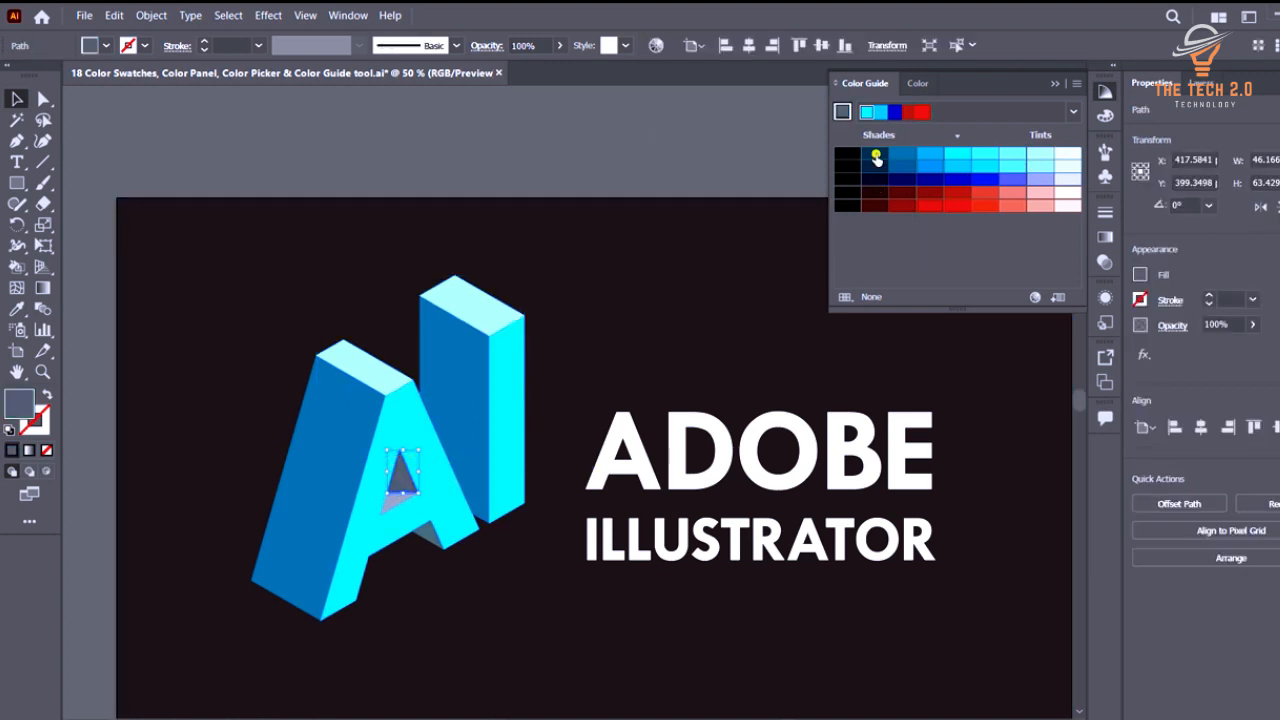
{"action": "left_click", "coordinate": [876, 155]}
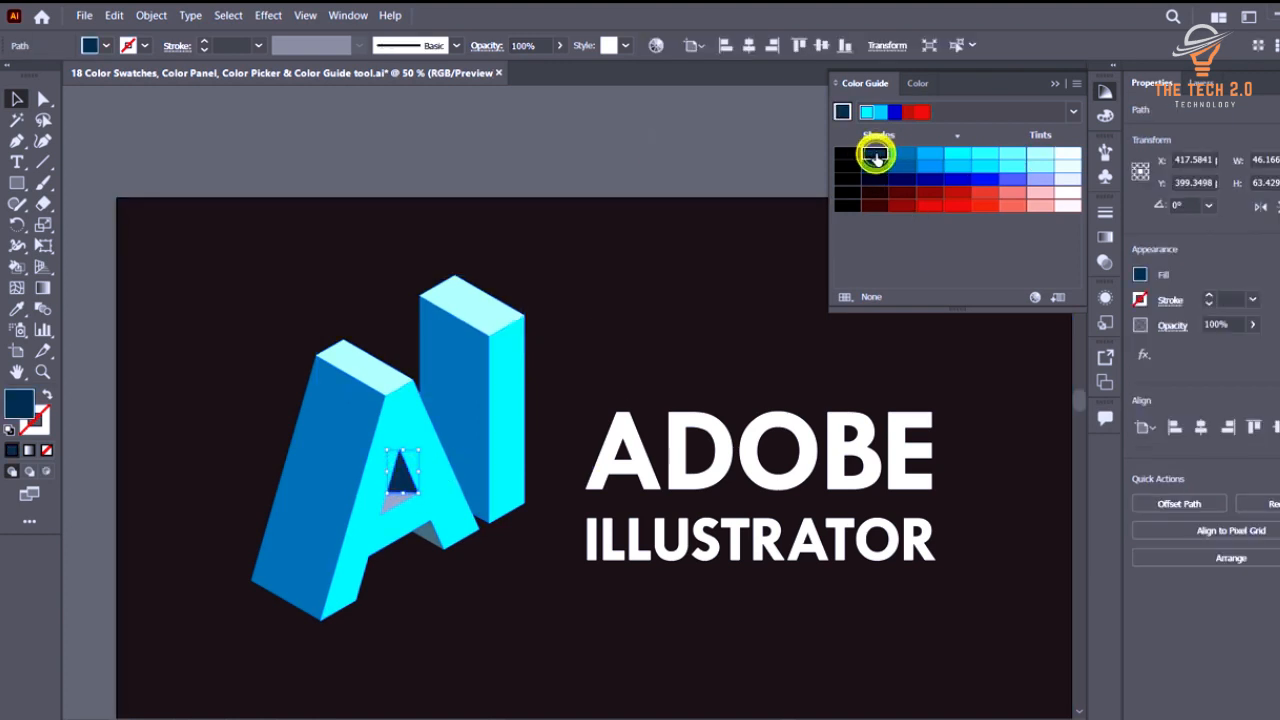
{"action": "left_click", "coordinate": [559, 117]}
Fill the small ledge below the inner triangle of the letter A with a light cyan tint.
{"action": "left_click", "coordinate": [396, 503]}
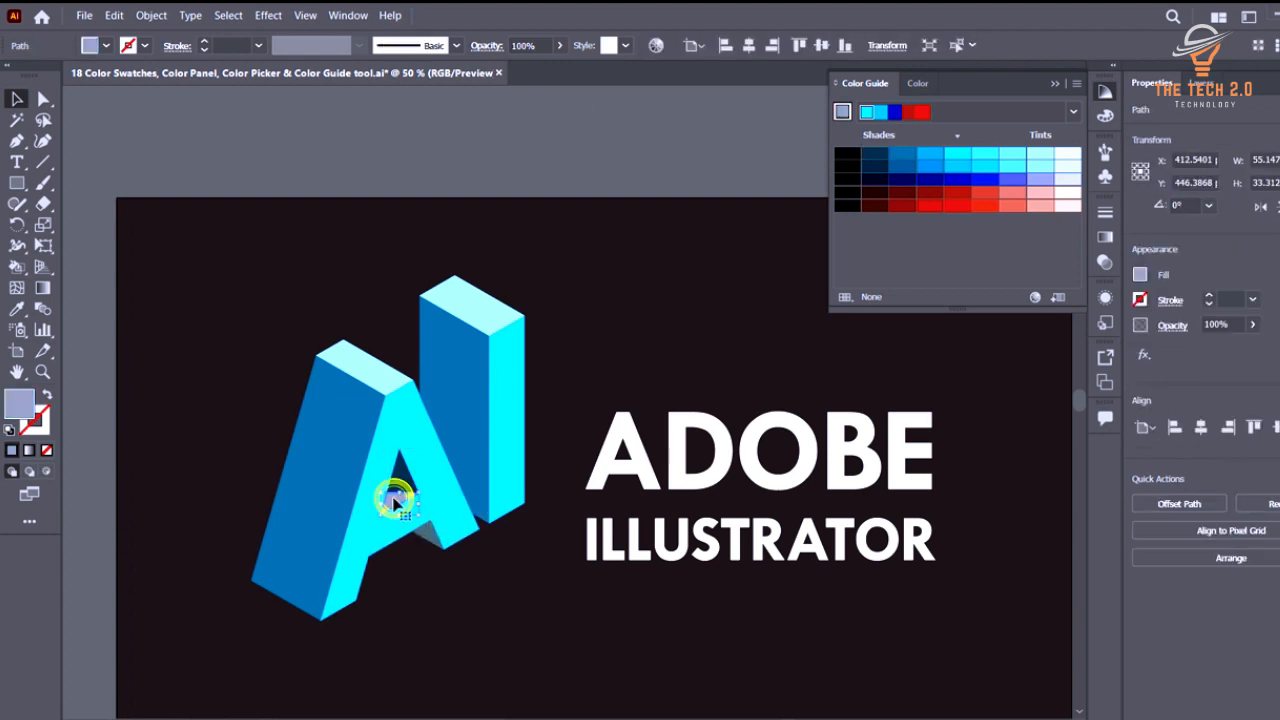
{"action": "left_click", "coordinate": [1030, 181]}
{"action": "left_click", "coordinate": [1014, 159]}
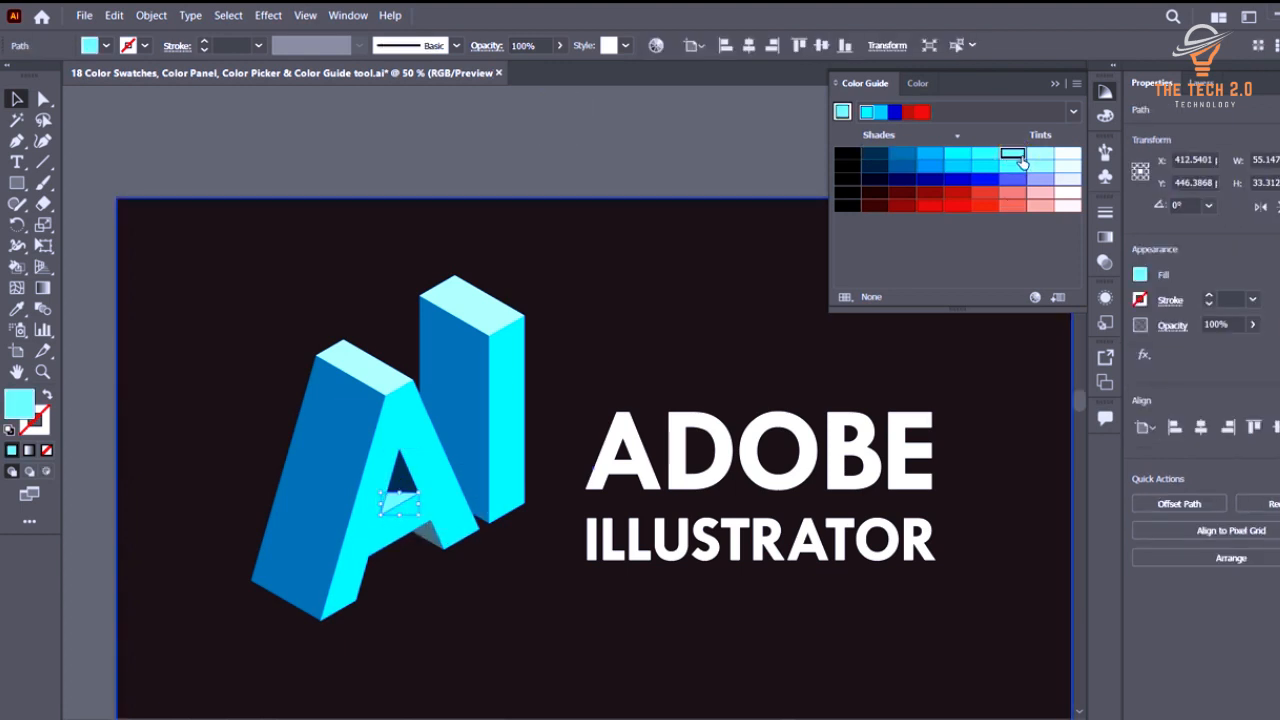
{"action": "left_click", "coordinate": [749, 177]}
Fill the small underside face between the legs of the letter A with the medium blue shade.
{"action": "key", "text": "ctrl+minus"}
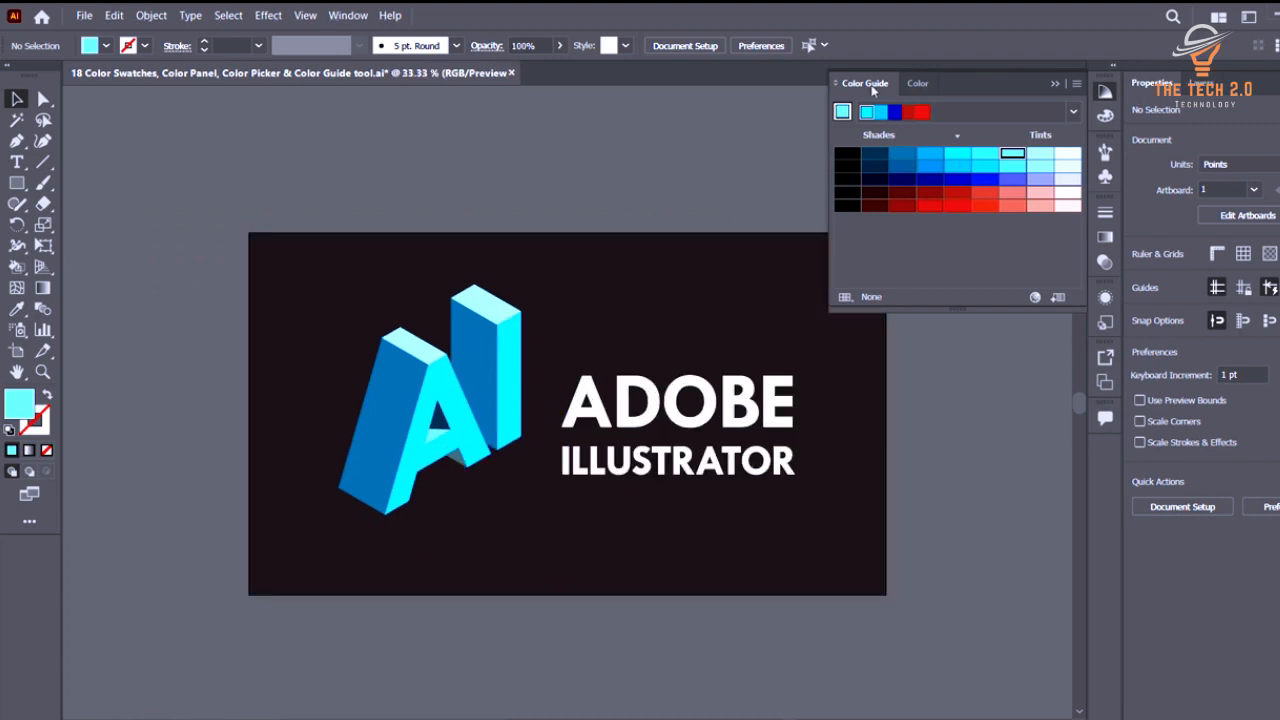
{"action": "scroll", "coordinate": [563, 320], "scroll_direction": "down", "scroll_amount": 1}
{"action": "scroll", "coordinate": [600, 343], "scroll_direction": "right", "scroll_amount": 1}
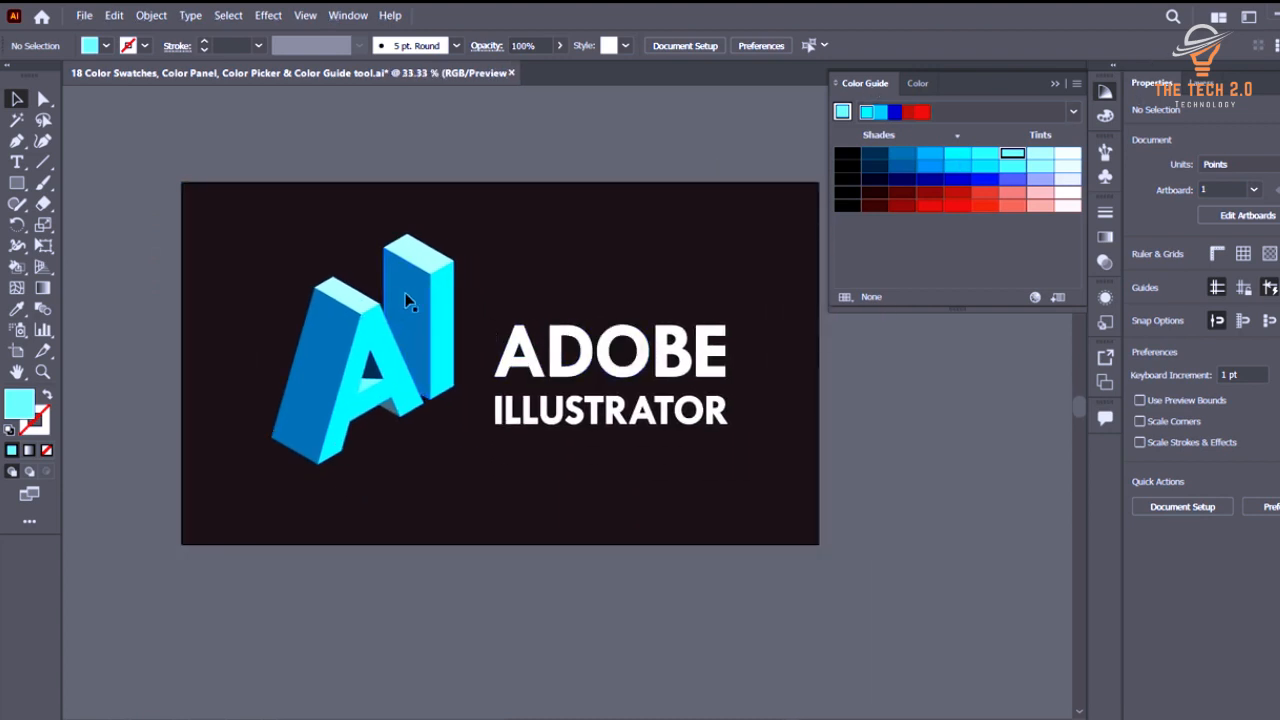
{"action": "scroll", "coordinate": [378, 333], "scroll_direction": "up", "scroll_amount": 1}
{"action": "scroll", "coordinate": [386, 423], "scroll_direction": "up", "scroll_amount": 2}
{"action": "left_click", "coordinate": [419, 397]}
{"action": "scroll", "coordinate": [424, 402], "scroll_direction": "down", "scroll_amount": 2}
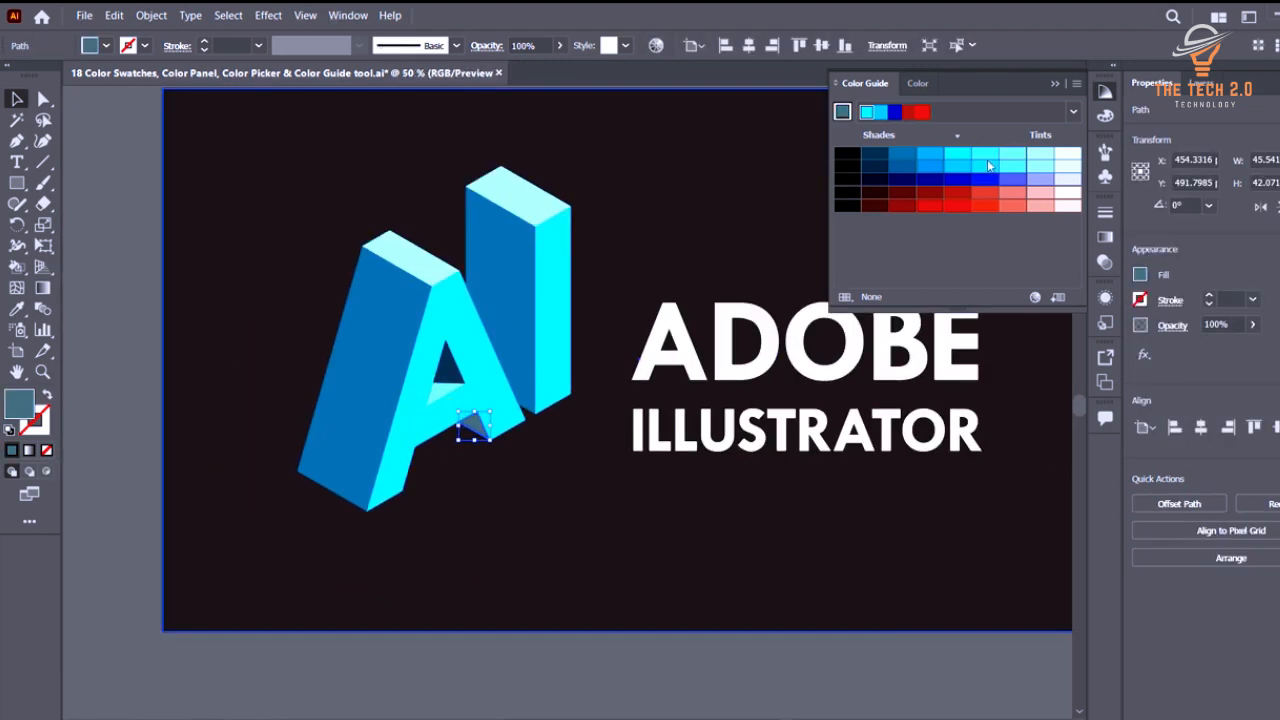
{"action": "left_click", "coordinate": [985, 160]}
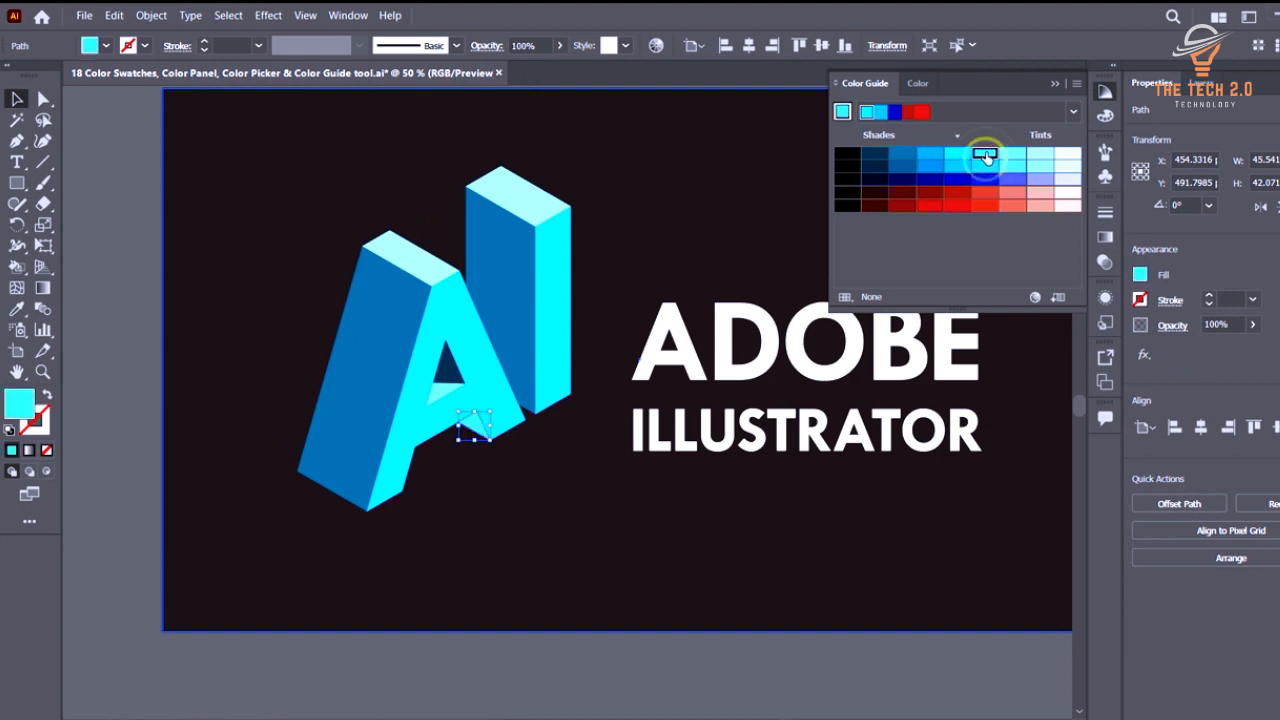
{"action": "left_click", "coordinate": [908, 155]}
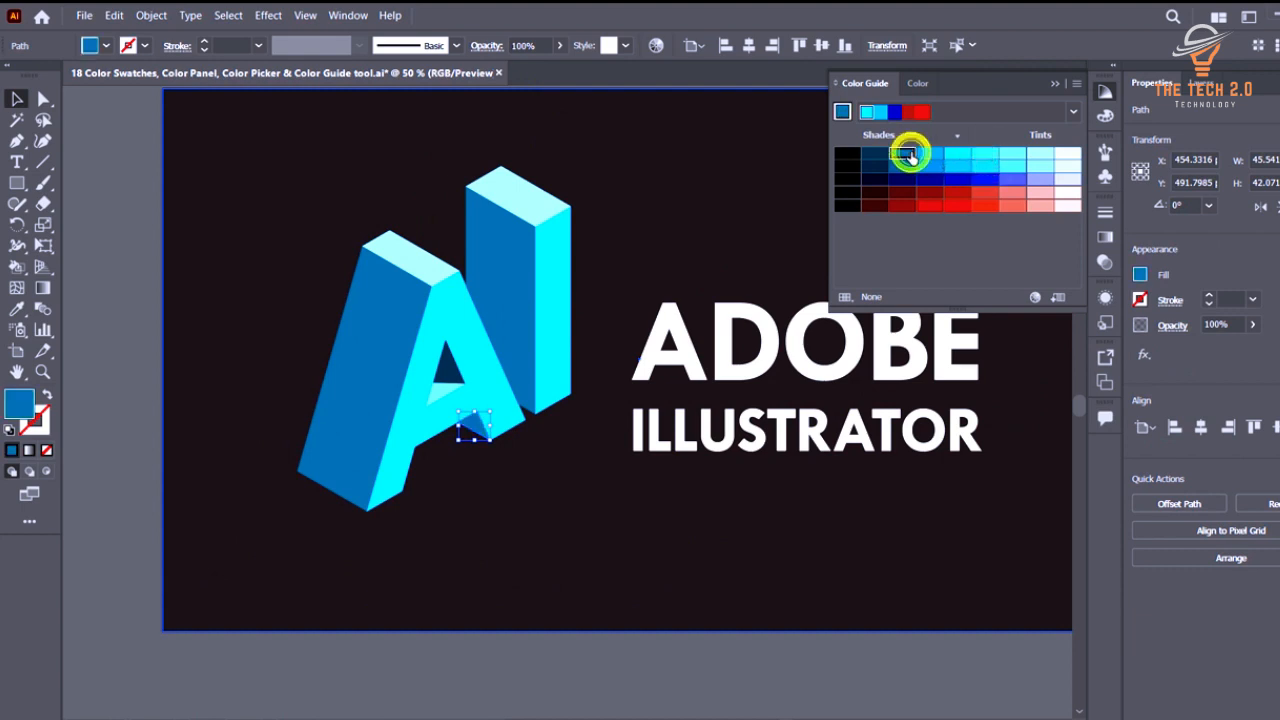
{"action": "left_click", "coordinate": [876, 642]}
Fill the word ADOBE with bright red and the word ILLUSTRATOR with a softer red tint from the Color Guide.
{"action": "scroll", "coordinate": [740, 556], "scroll_direction": "right", "scroll_amount": 1}
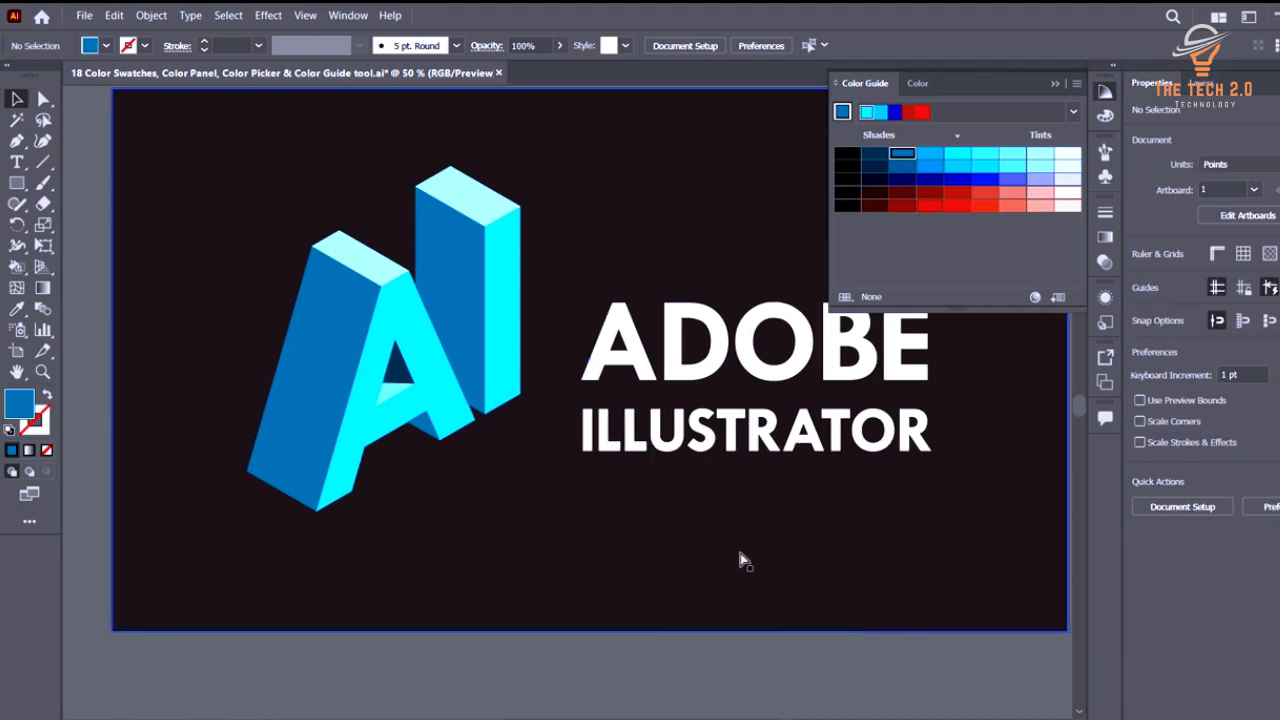
{"action": "scroll", "coordinate": [738, 538], "scroll_direction": "up", "scroll_amount": 1}
{"action": "scroll", "coordinate": [562, 491], "scroll_direction": "down", "scroll_amount": 1}
{"action": "scroll", "coordinate": [760, 443], "scroll_direction": "right", "scroll_amount": 1}
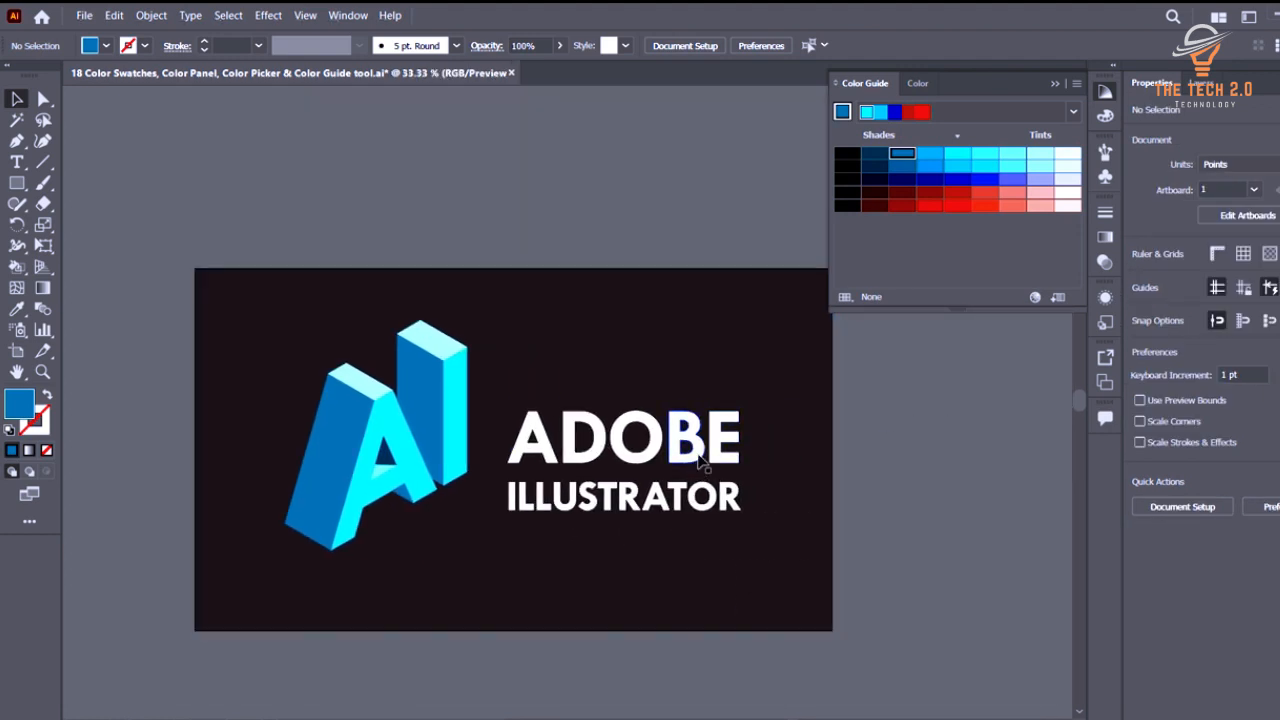
{"action": "left_click", "coordinate": [712, 447]}
{"action": "left_click", "coordinate": [956, 206]}
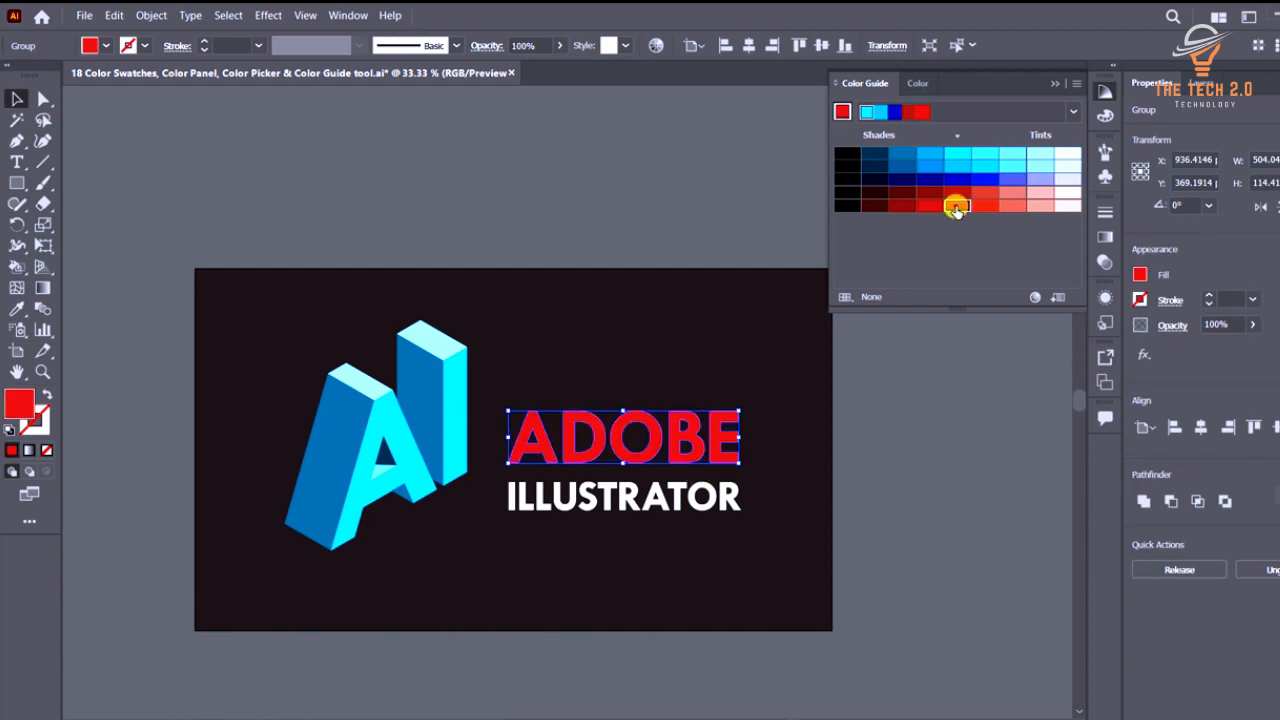
{"action": "left_click", "coordinate": [680, 505]}
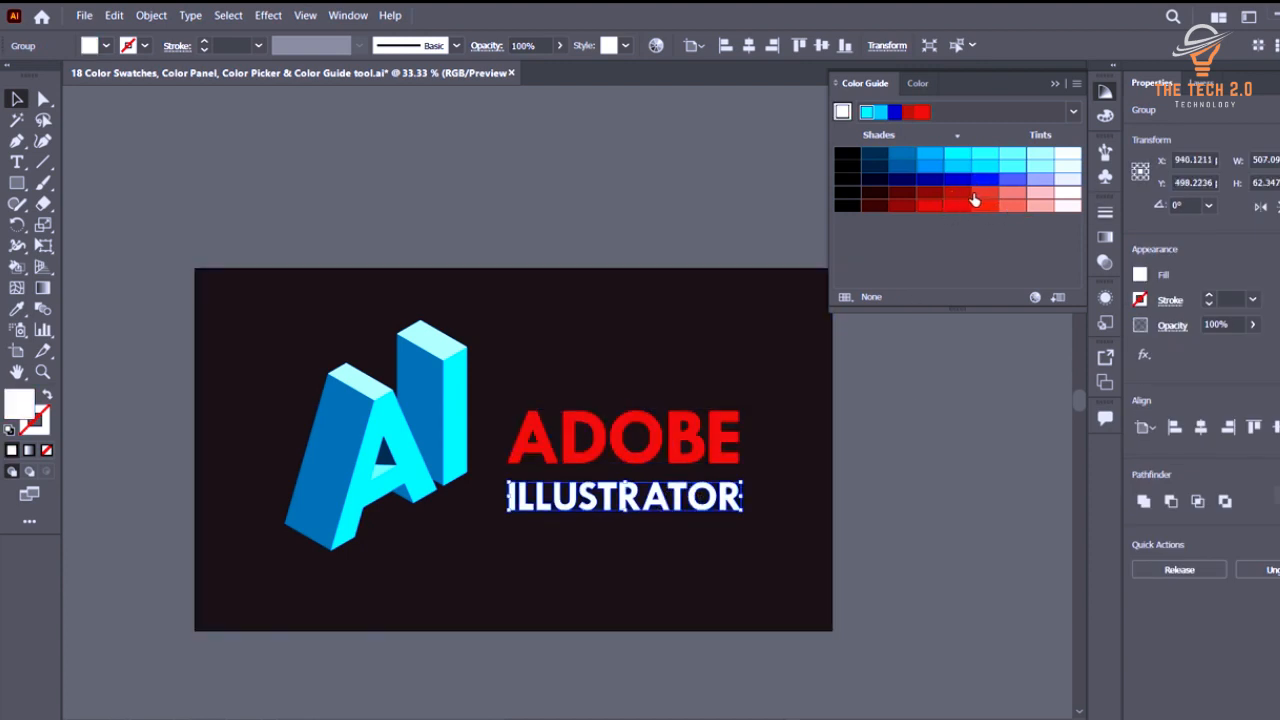
{"action": "left_click", "coordinate": [985, 195]}
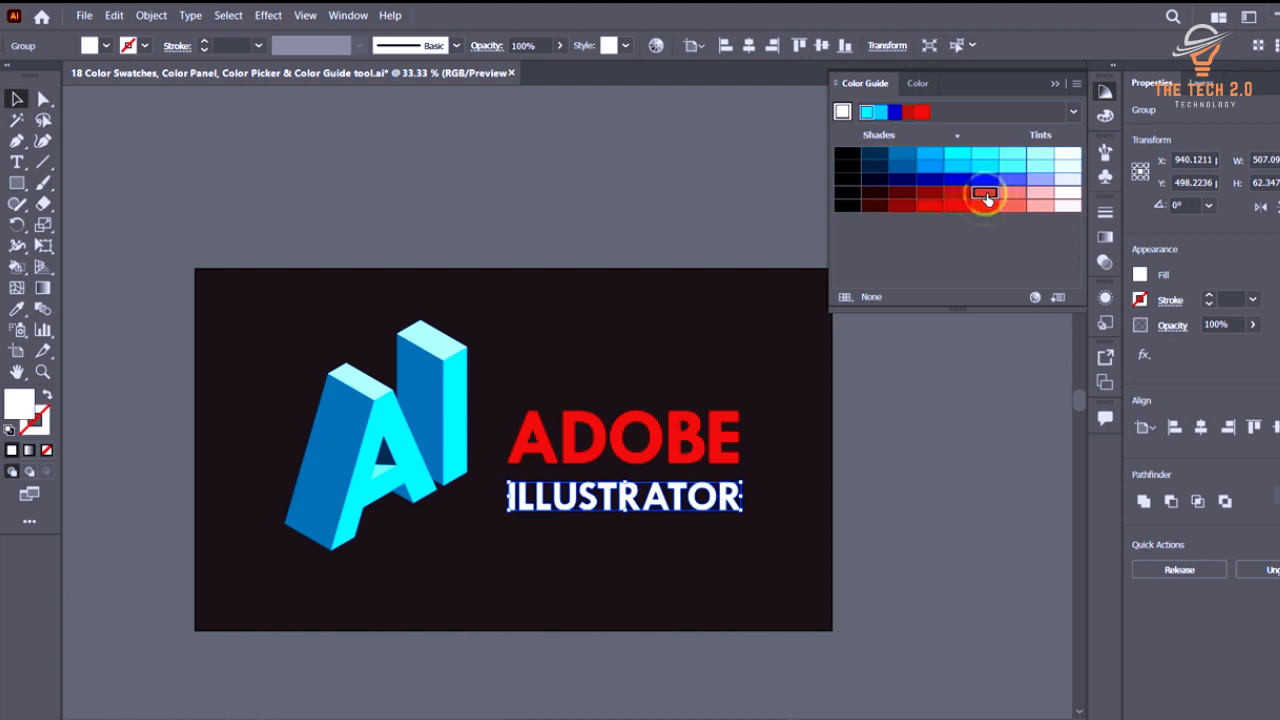
{"action": "left_click", "coordinate": [963, 362]}
Try pale cyan, pale blue and pink tints on the background rectangle, and fill it with the dark navy shade from the second row.
{"action": "left_click", "coordinate": [601, 298]}
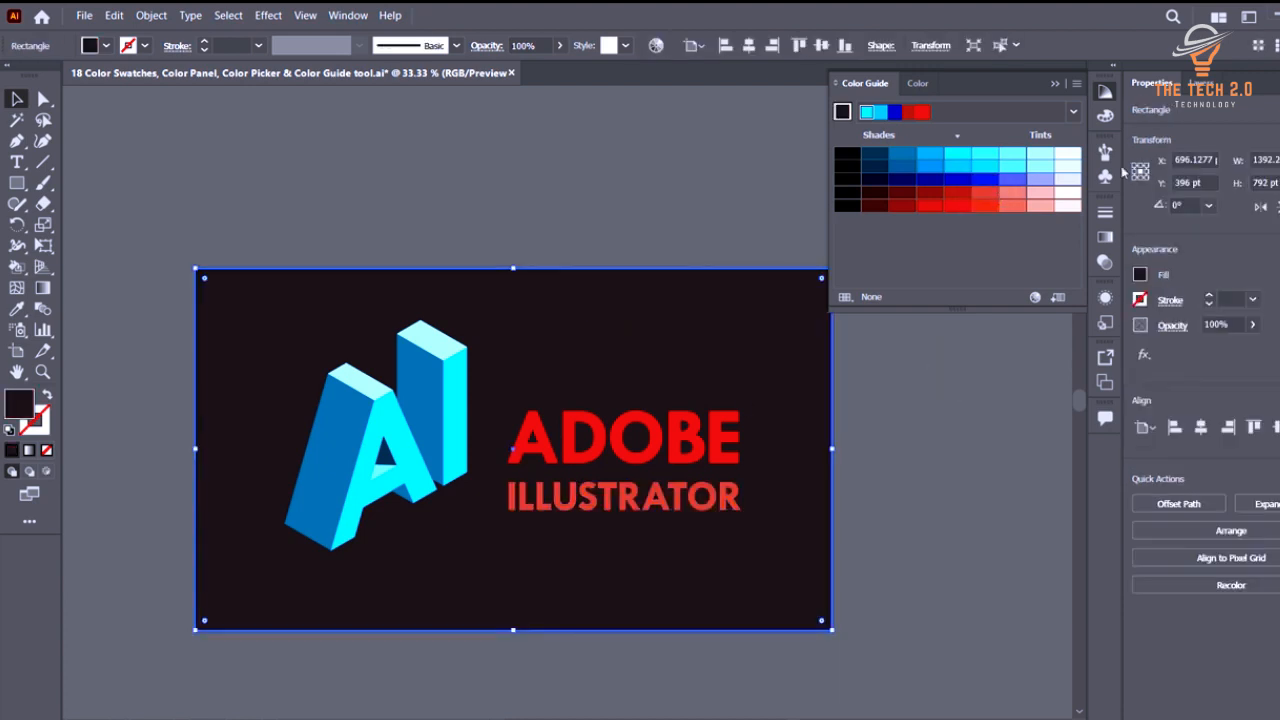
{"action": "left_click", "coordinate": [1068, 157]}
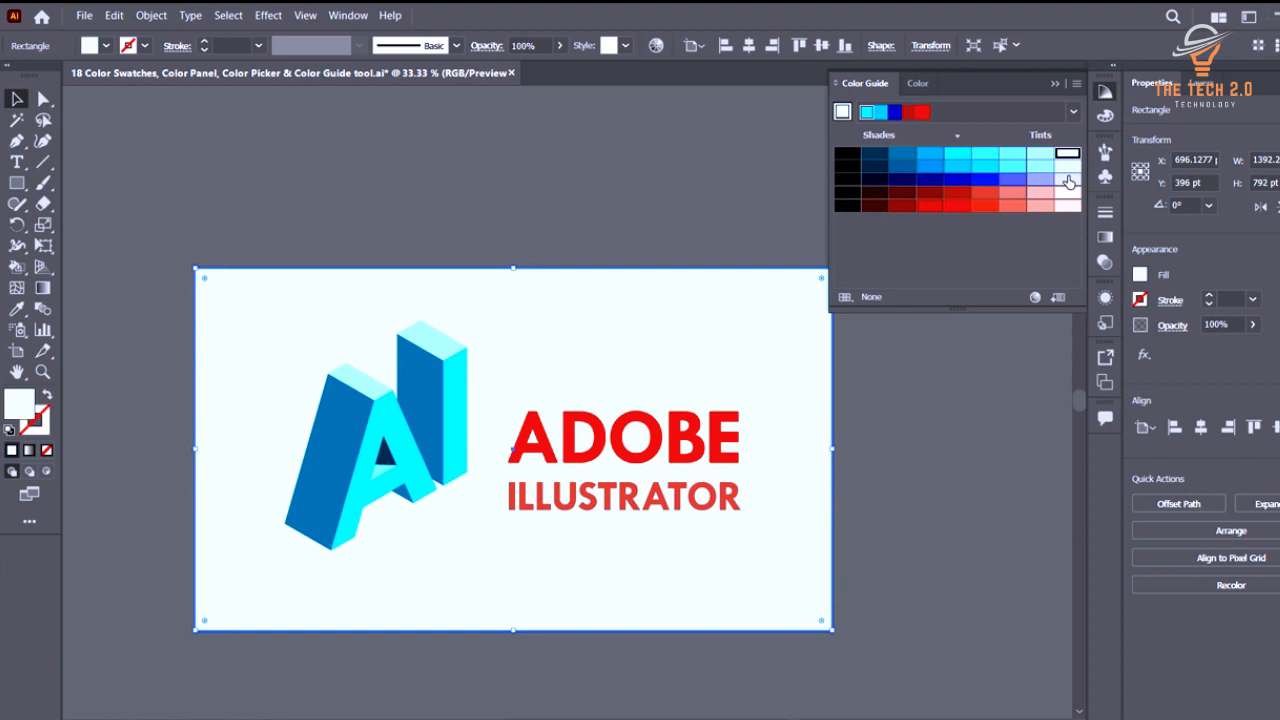
{"action": "left_click", "coordinate": [1068, 180]}
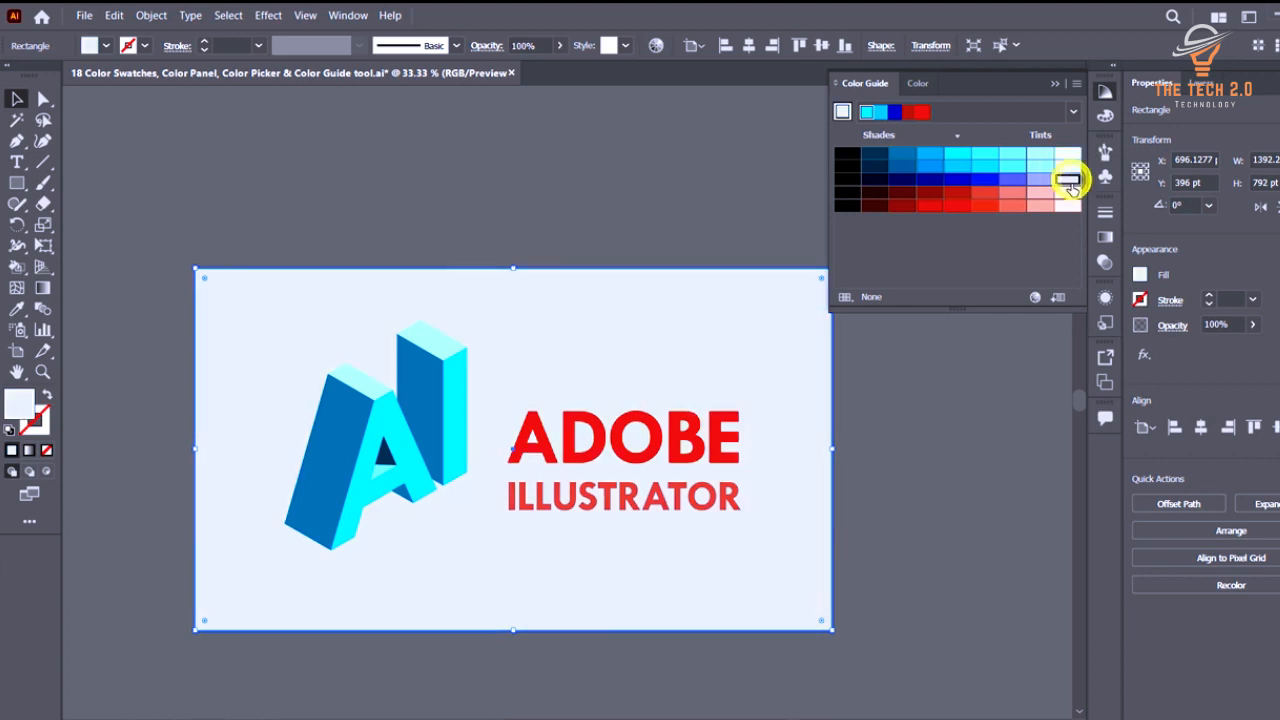
{"action": "left_click", "coordinate": [1013, 158]}
{"action": "left_click", "coordinate": [1040, 192]}
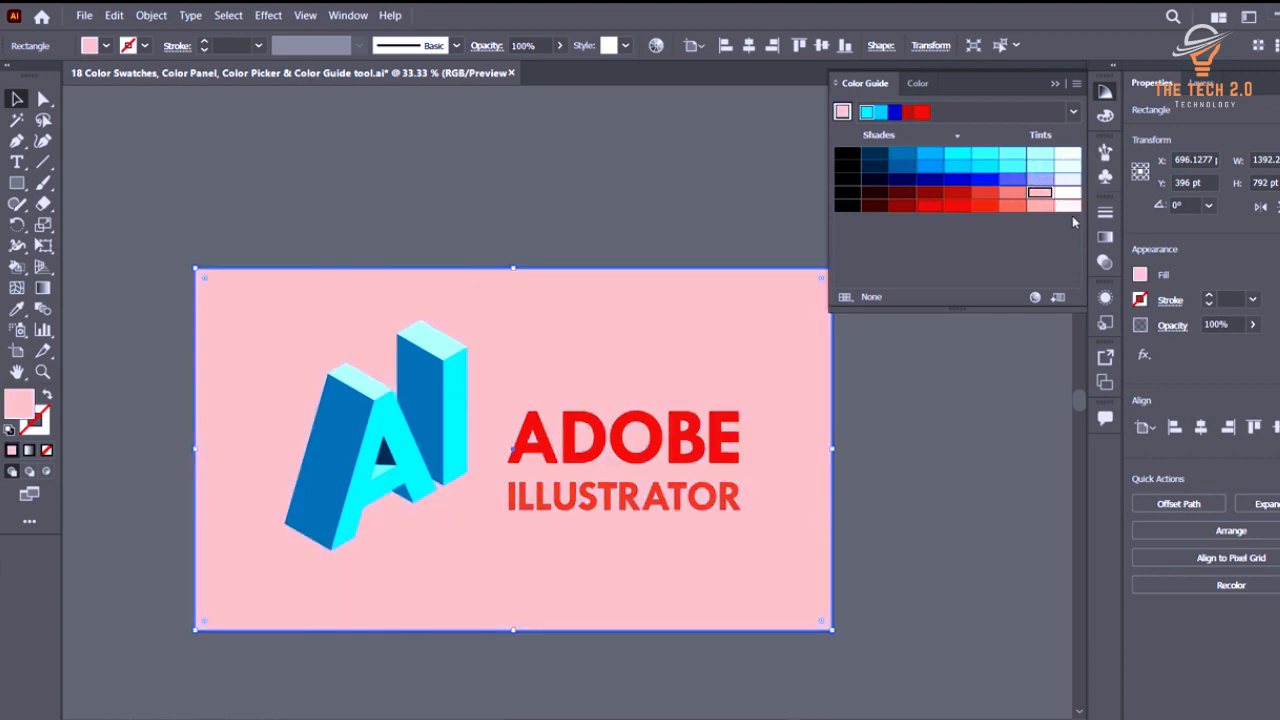
{"action": "left_click", "coordinate": [1068, 206]}
{"action": "left_click", "coordinate": [876, 180]}
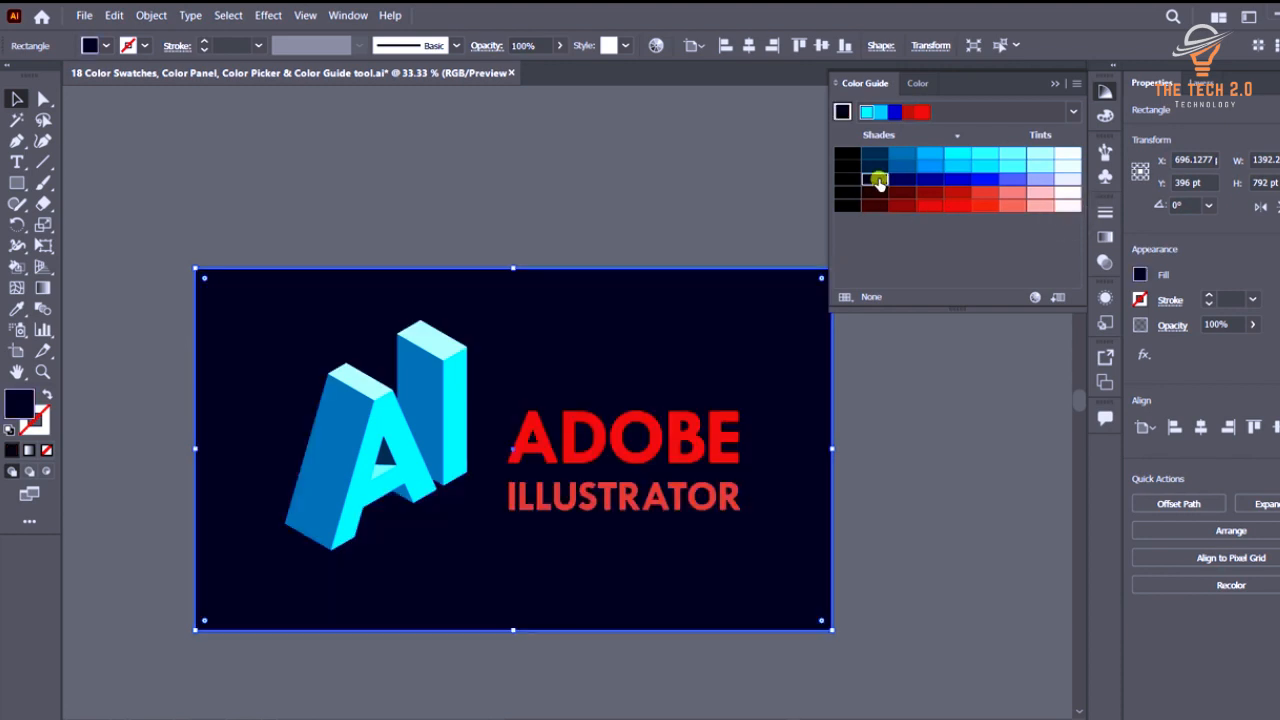
{"action": "left_click", "coordinate": [895, 181]}
{"action": "left_click", "coordinate": [876, 170]}
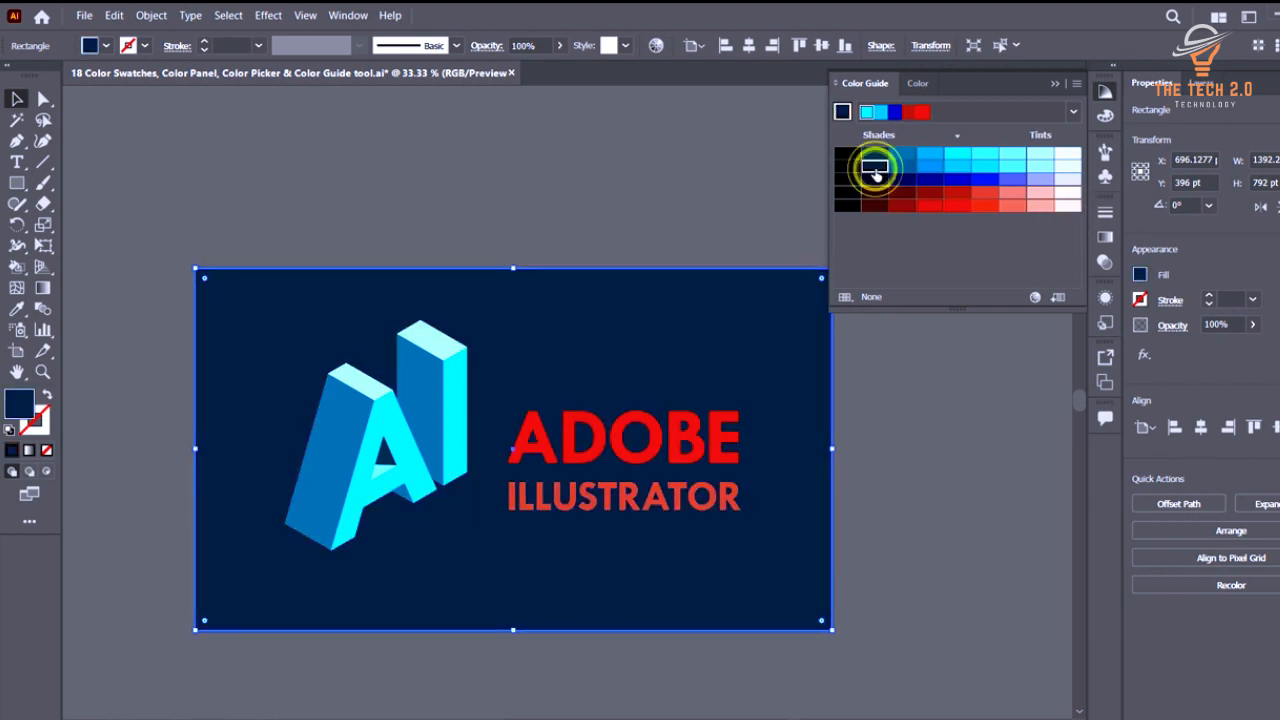
{"action": "left_click", "coordinate": [914, 343]}
{"action": "scroll", "coordinate": [700, 395], "scroll_direction": "left", "scroll_amount": 1}
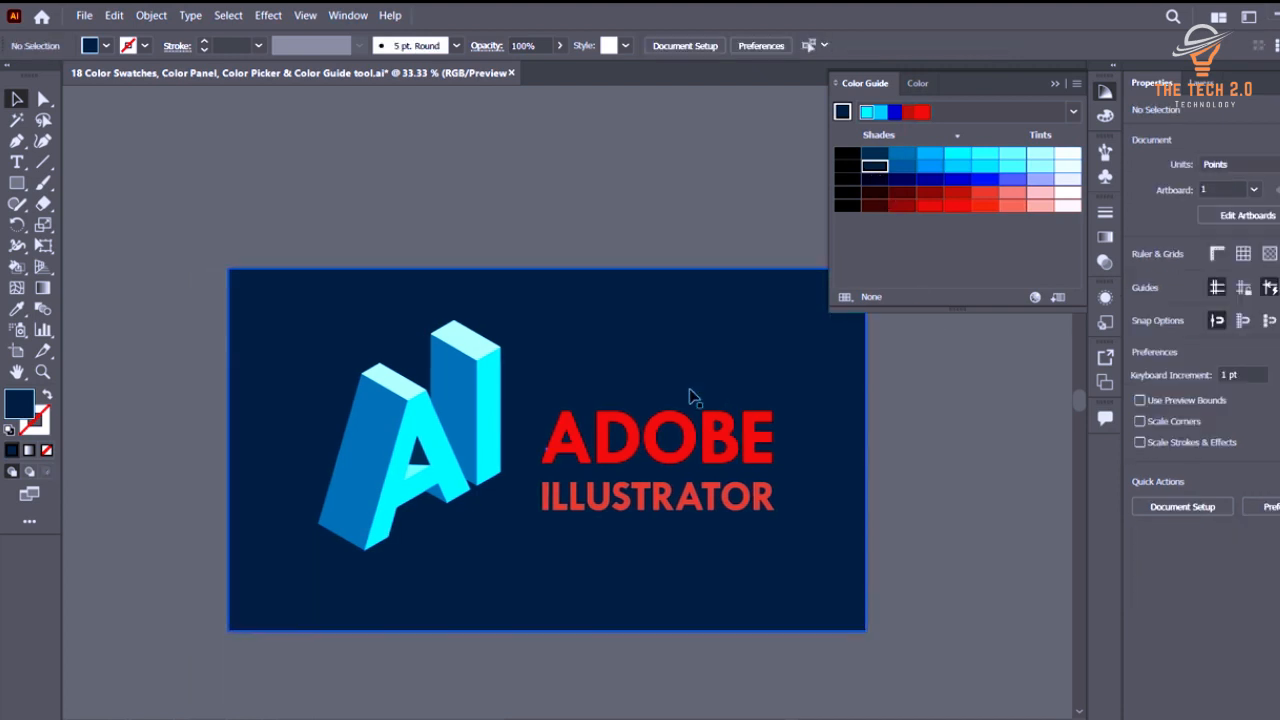
Try two near-white tints from the Color Guide on the word ADOBE and fill it with the palest tint of the second row.
{"action": "scroll", "coordinate": [610, 290], "scroll_direction": "down", "scroll_amount": 1}
{"action": "left_click", "coordinate": [750, 408]}
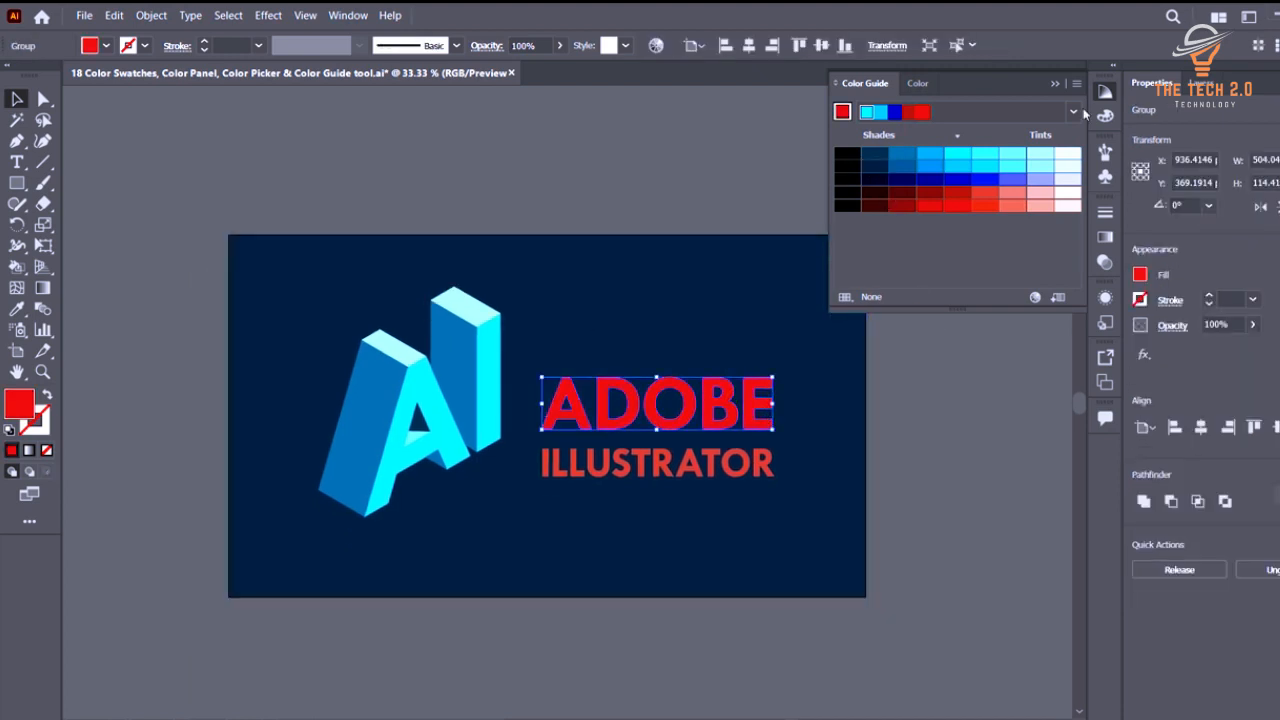
{"action": "left_click", "coordinate": [1068, 158]}
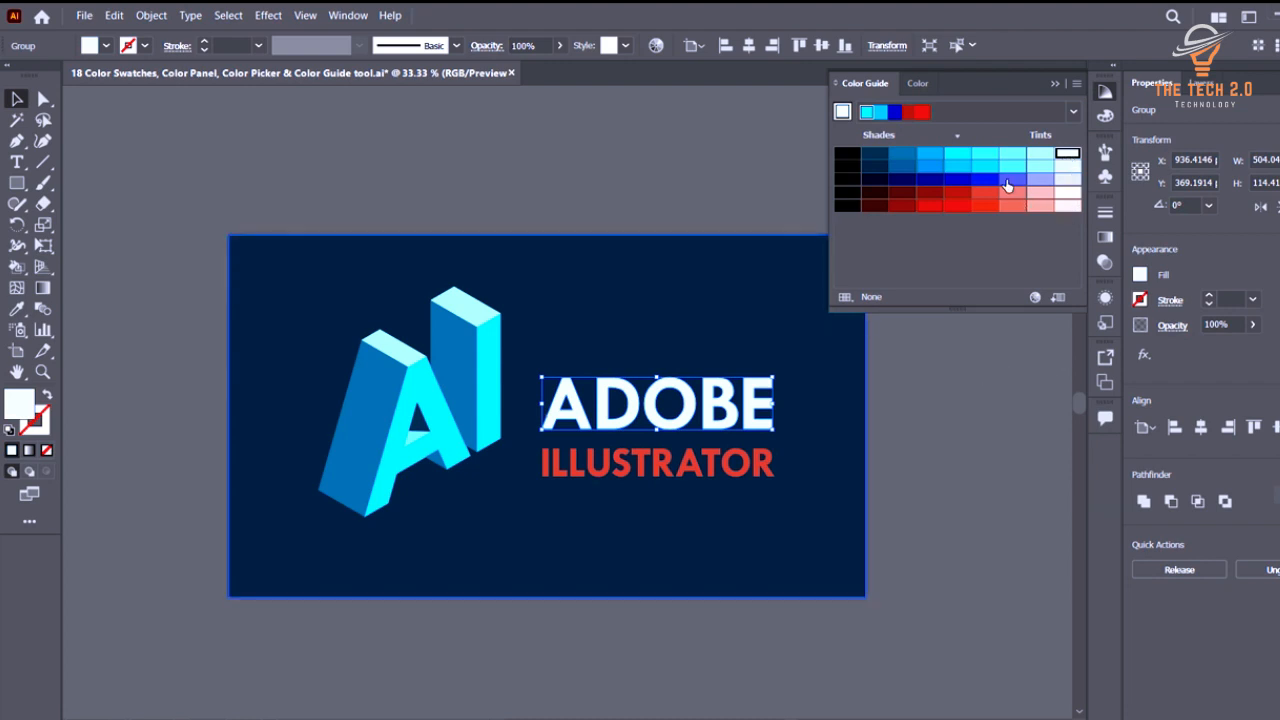
{"action": "left_click", "coordinate": [1068, 180]}
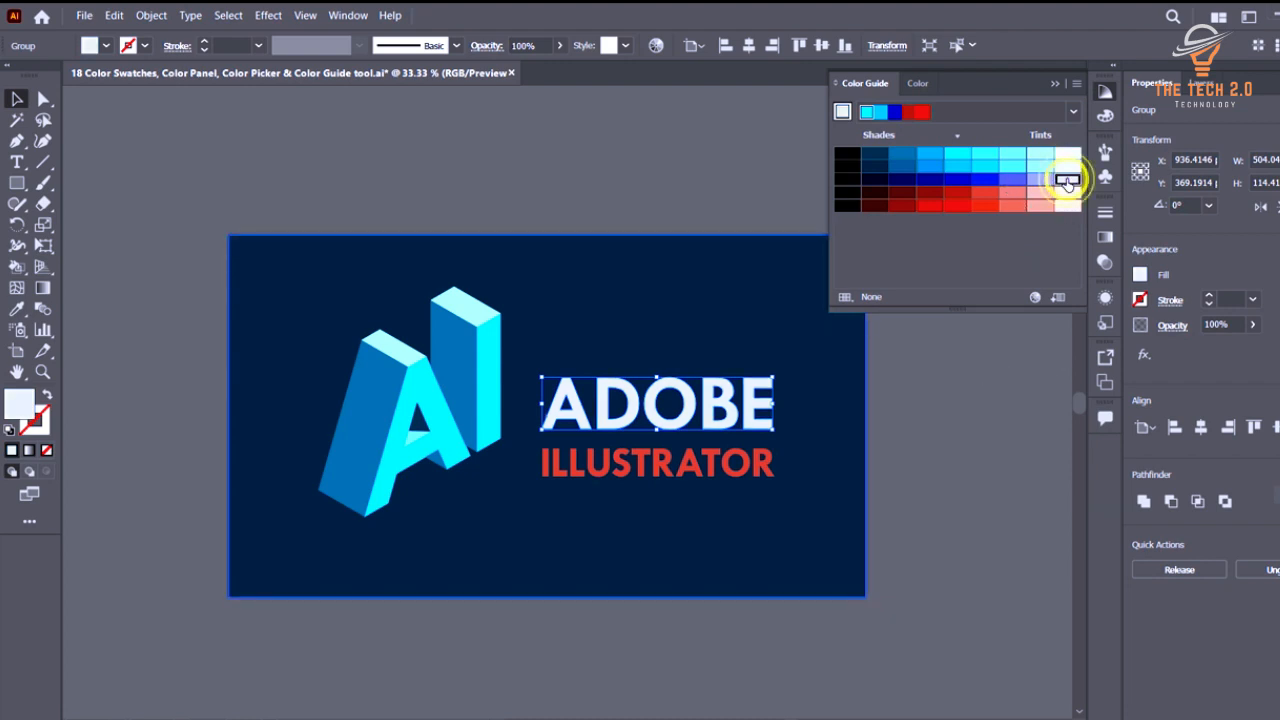
{"action": "left_click", "coordinate": [1007, 378]}
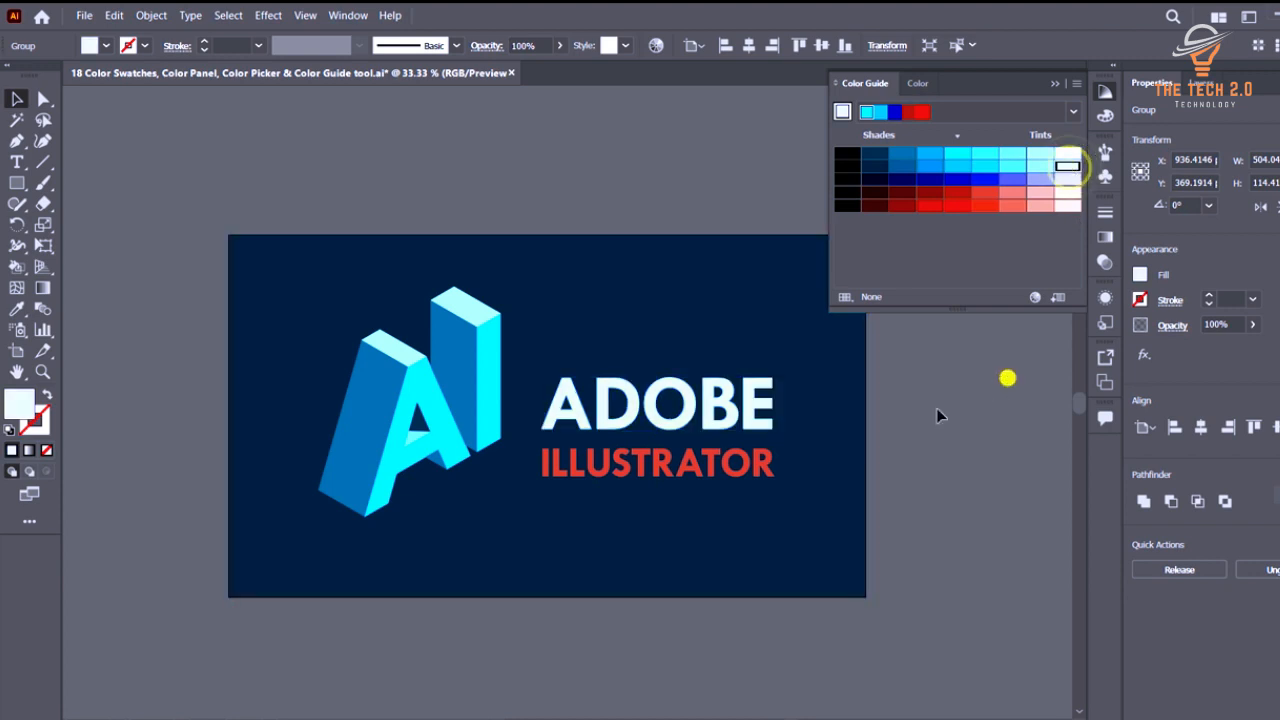
Try dark red and pink on the word ILLUSTRATOR, and refill it with the soft red tint from the fourth row.
{"action": "left_click", "coordinate": [737, 470]}
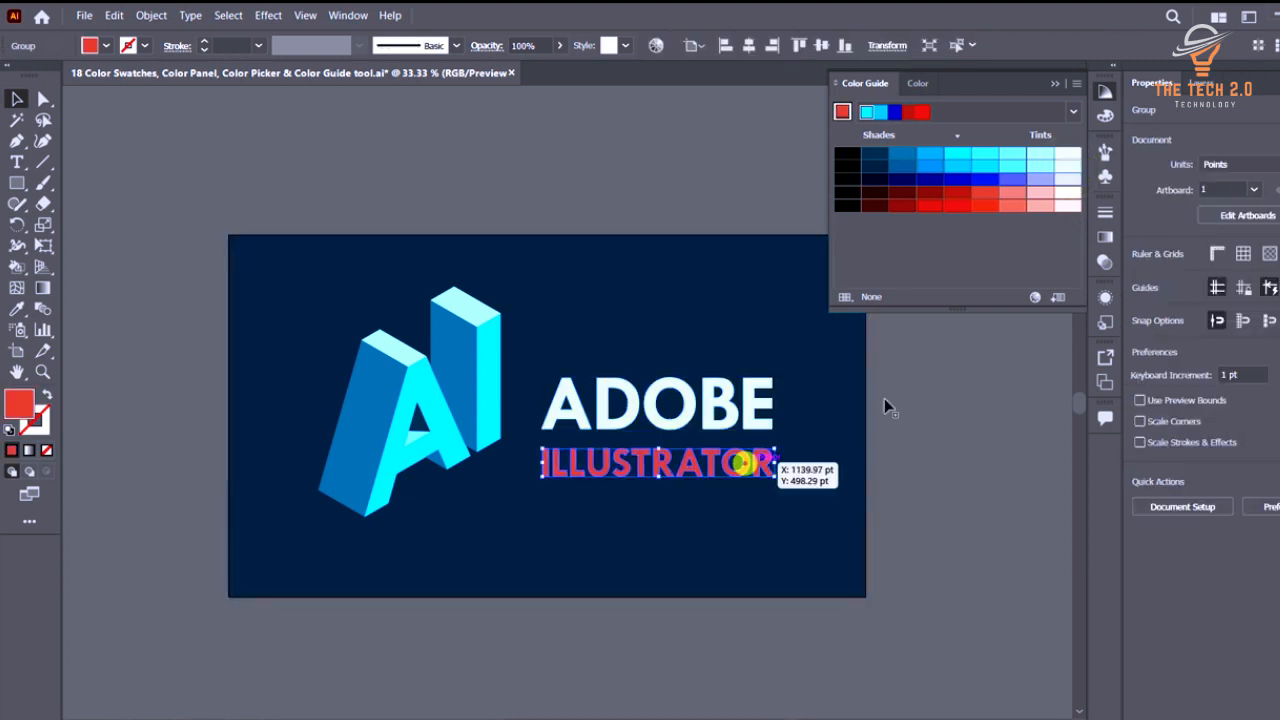
{"action": "left_click", "coordinate": [920, 195]}
{"action": "left_click", "coordinate": [960, 195]}
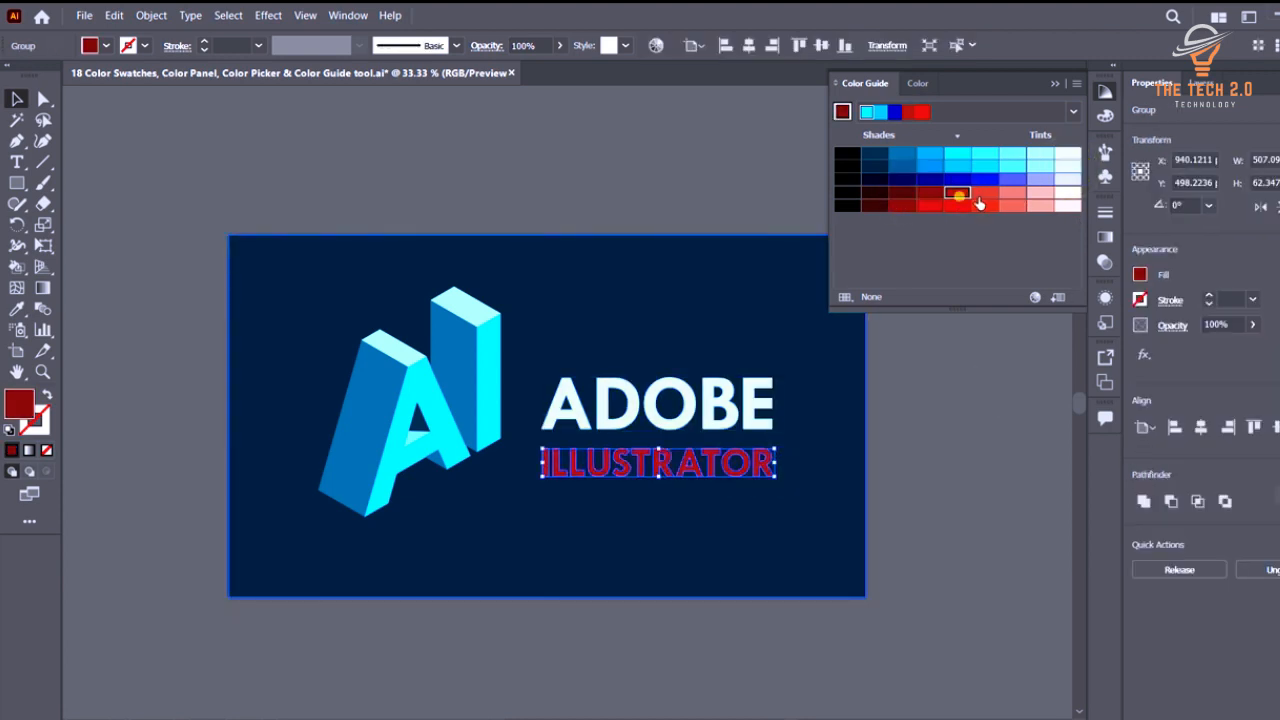
{"action": "left_click", "coordinate": [1012, 196]}
{"action": "left_click", "coordinate": [1042, 195]}
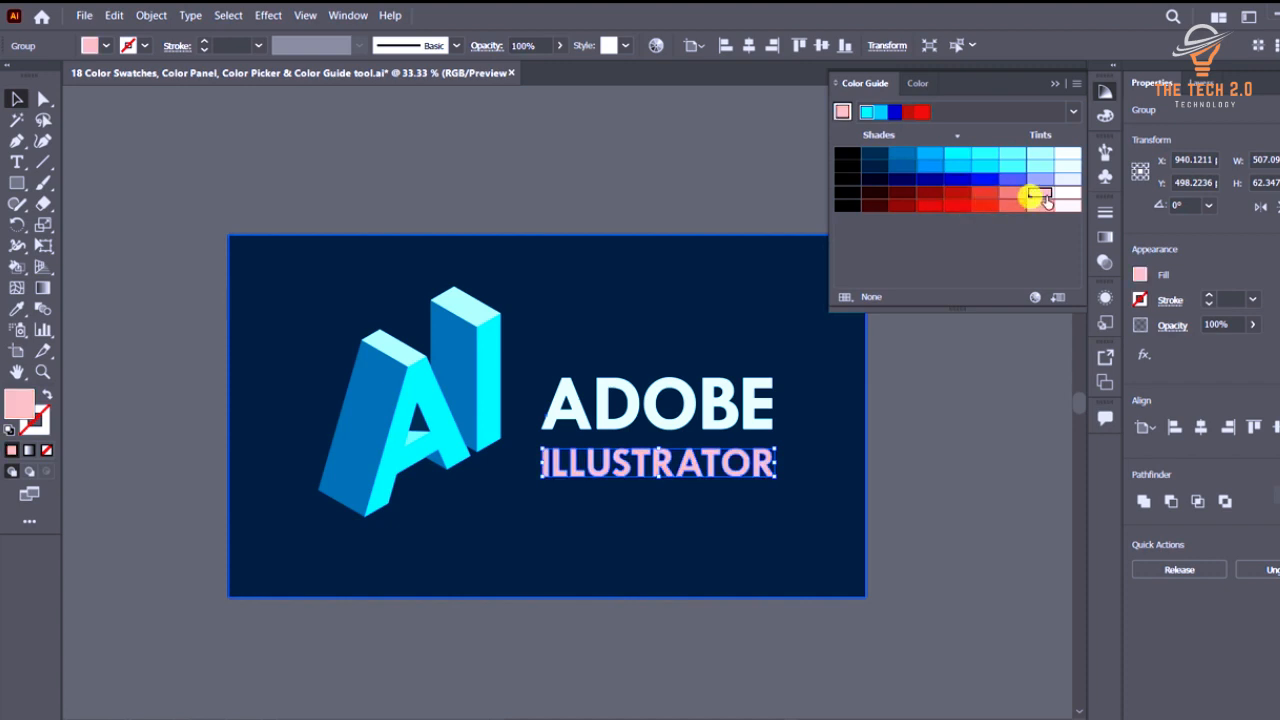
{"action": "left_click", "coordinate": [986, 193]}
{"action": "left_click", "coordinate": [1010, 388]}
Duplicate the logo artboard with its artwork directly below the original, and return to the Selection tool with nothing selected.
{"action": "scroll", "coordinate": [935, 330], "scroll_direction": "right", "scroll_amount": 2}
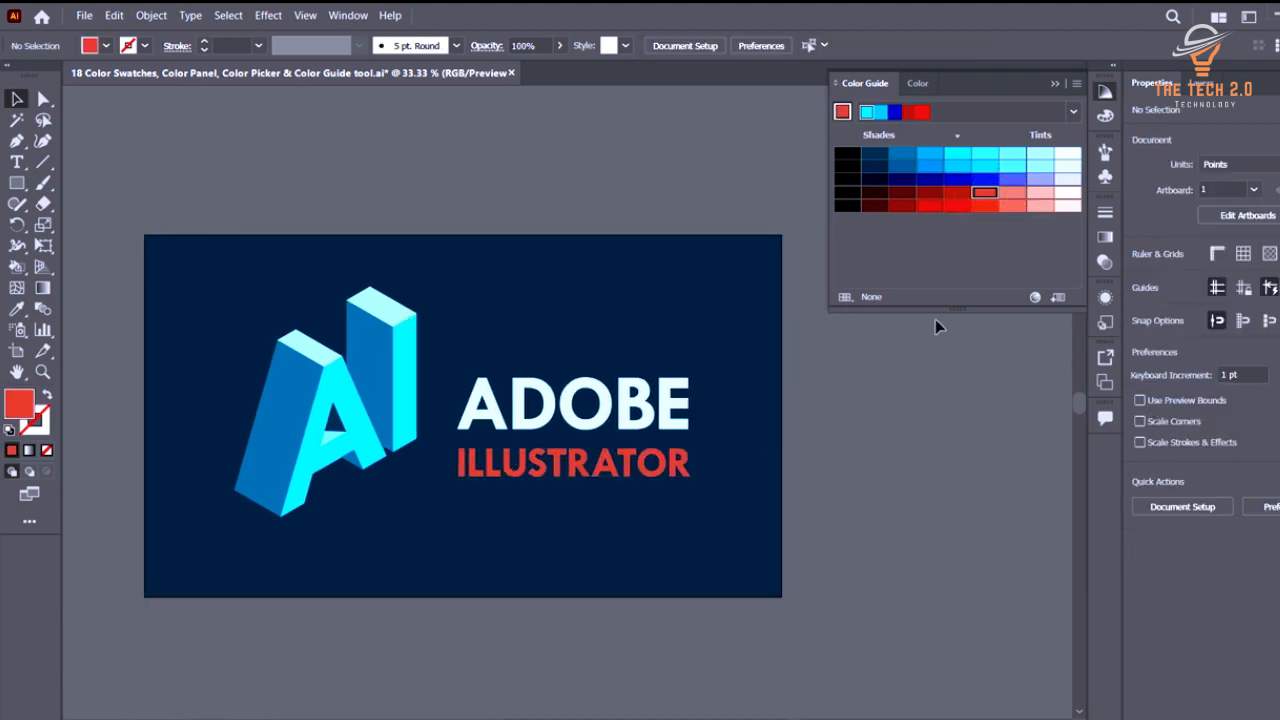
{"action": "scroll", "coordinate": [643, 449], "scroll_direction": "left", "scroll_amount": 2}
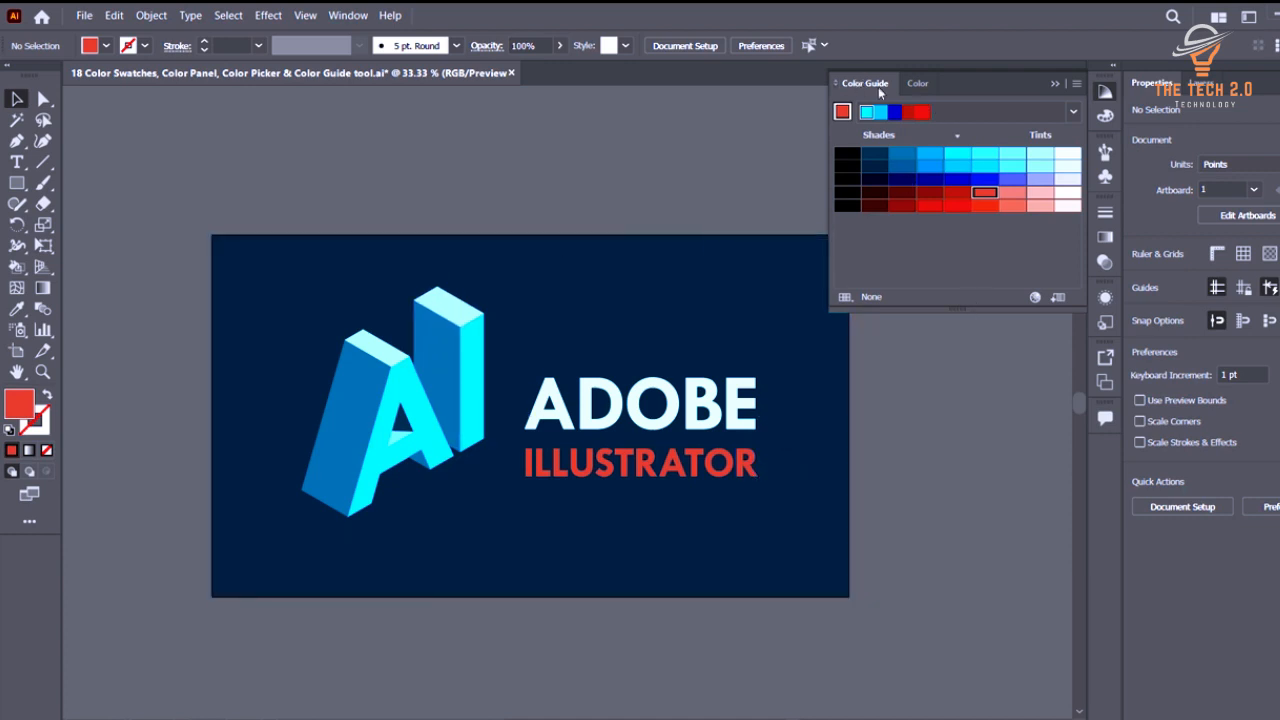
{"action": "scroll", "coordinate": [680, 452], "scroll_direction": "right", "scroll_amount": 2}
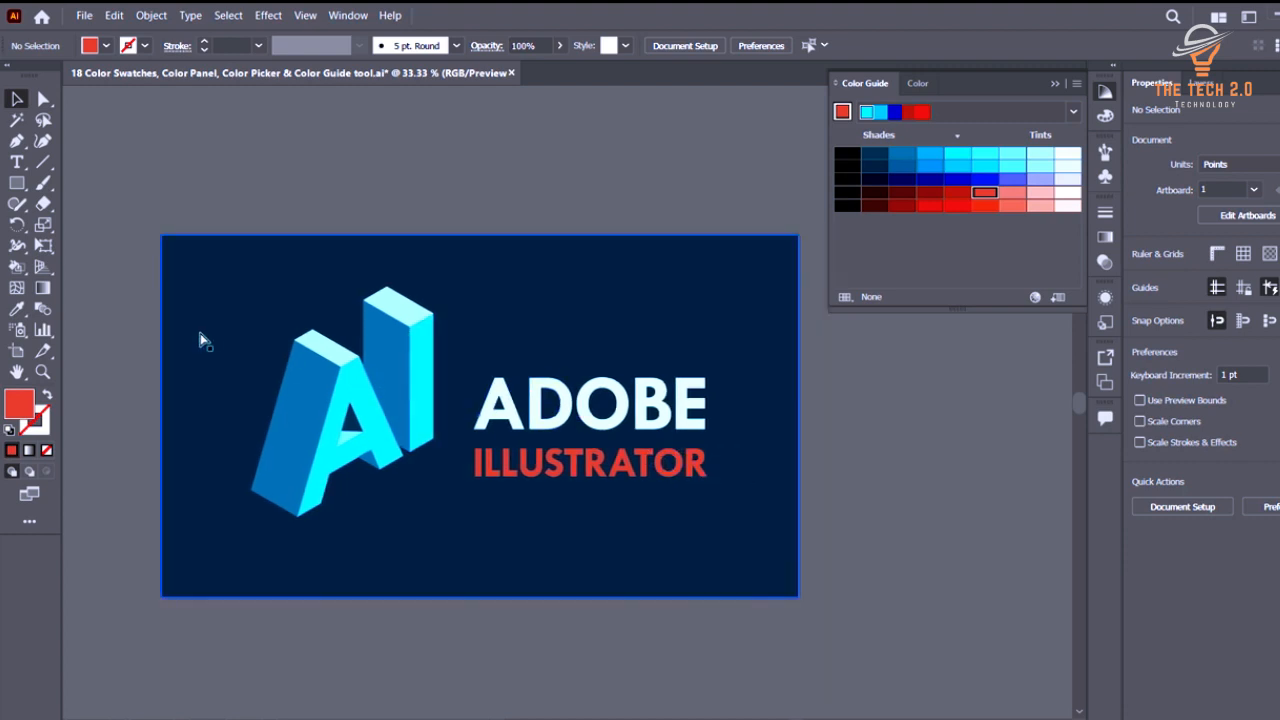
{"action": "scroll", "coordinate": [350, 310], "scroll_direction": "down", "scroll_amount": 1}
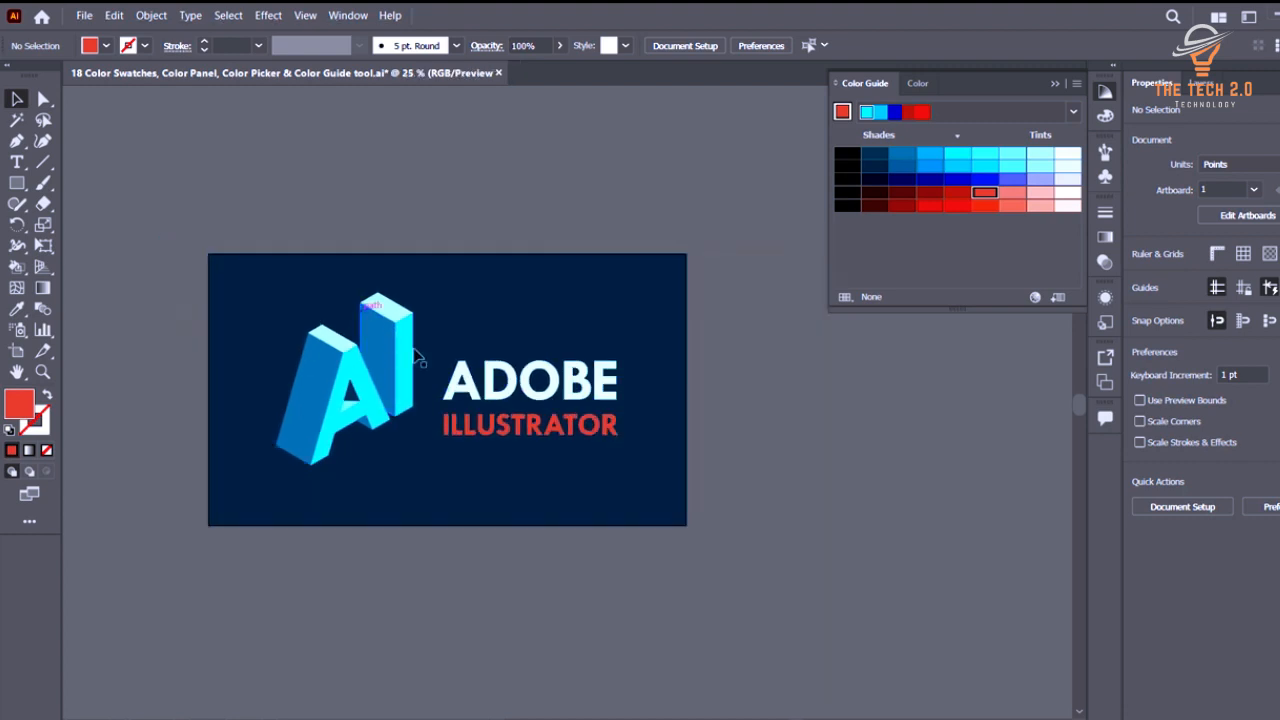
{"action": "left_click", "coordinate": [17, 350]}
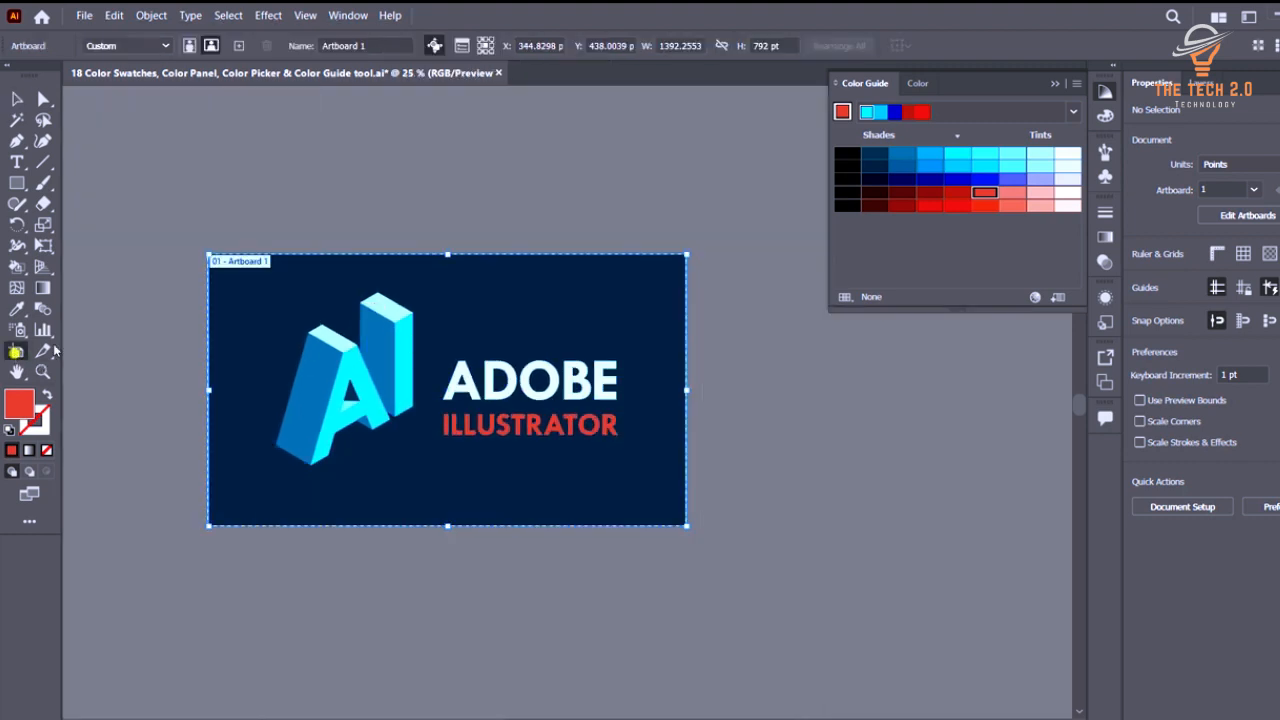
{"action": "left_click_drag", "start_coordinate": [240, 268], "coordinate": [168, 554]}
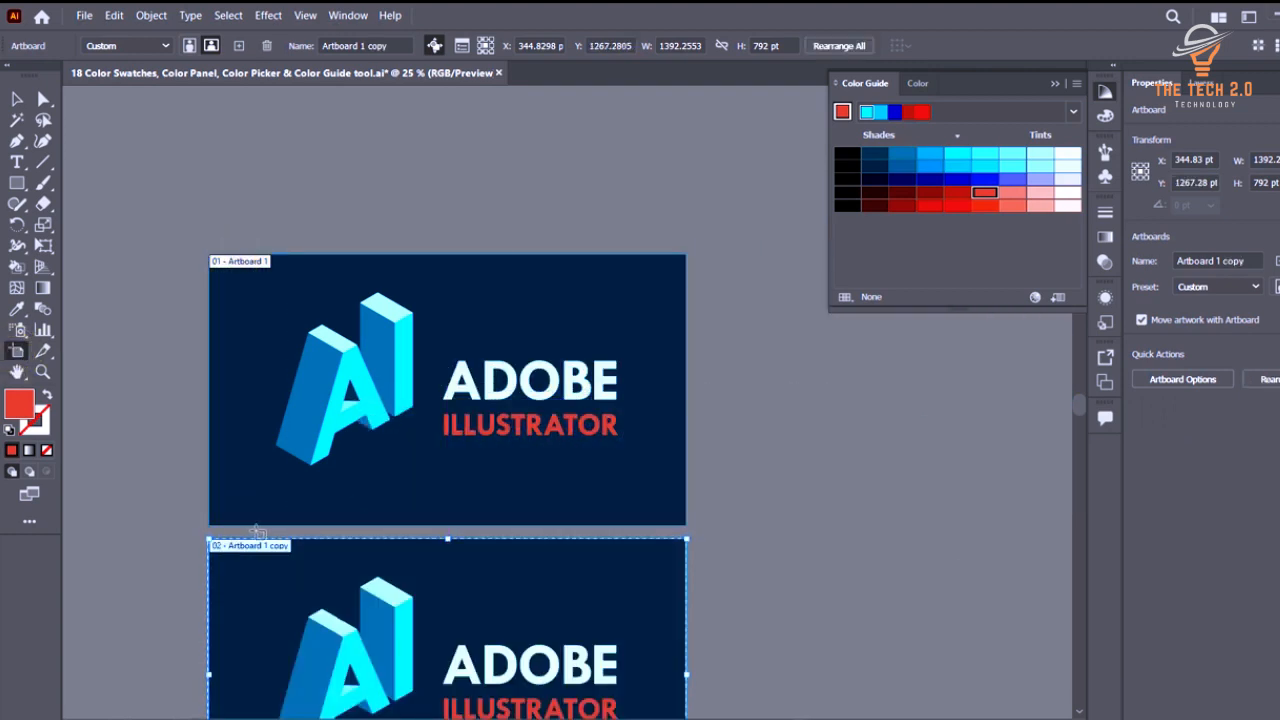
{"action": "scroll", "coordinate": [447, 450], "scroll_direction": "down", "scroll_amount": 3}
{"action": "key", "text": "v"}
{"action": "left_click", "coordinate": [942, 448]}
Set the Color Guide harmony rule to Complementary 2 with the upper word ADOBE selected.
{"action": "scroll", "coordinate": [514, 360], "scroll_direction": "up", "scroll_amount": 2}
{"action": "scroll", "coordinate": [631, 407], "scroll_direction": "up", "scroll_amount": 1}
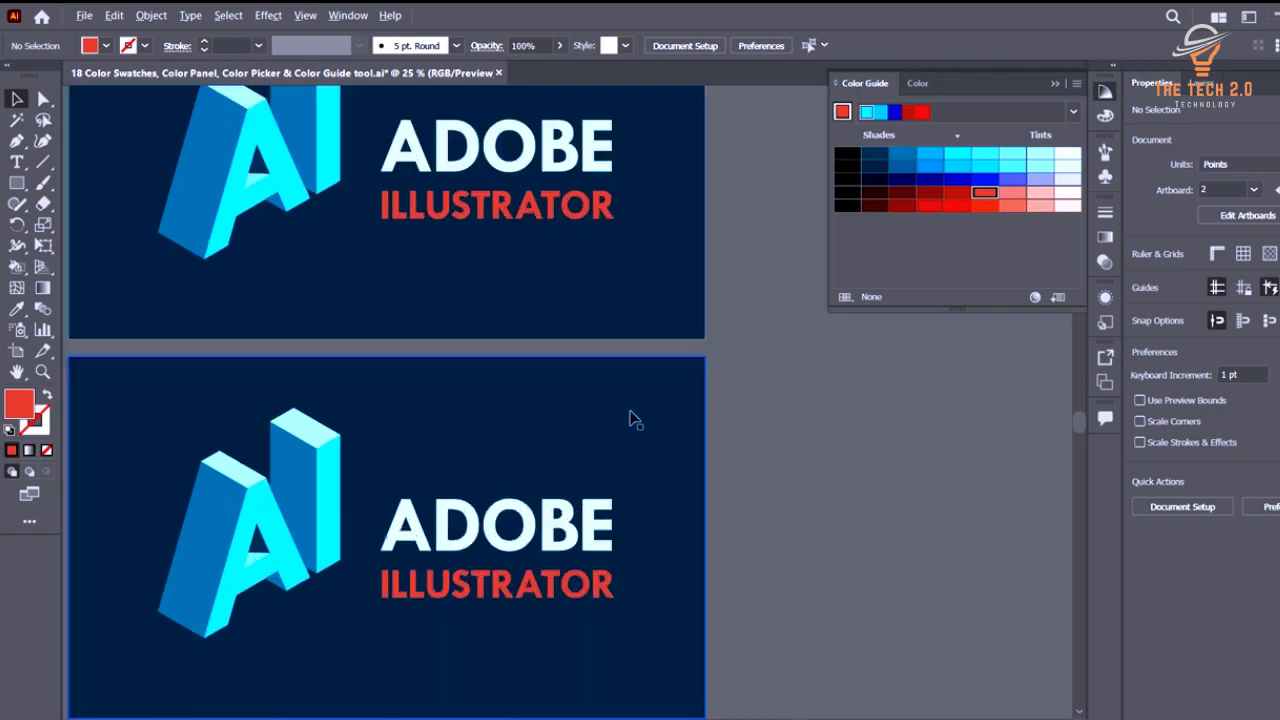
{"action": "scroll", "coordinate": [345, 305], "scroll_direction": "up", "scroll_amount": 3}
{"action": "left_click", "coordinate": [471, 194]}
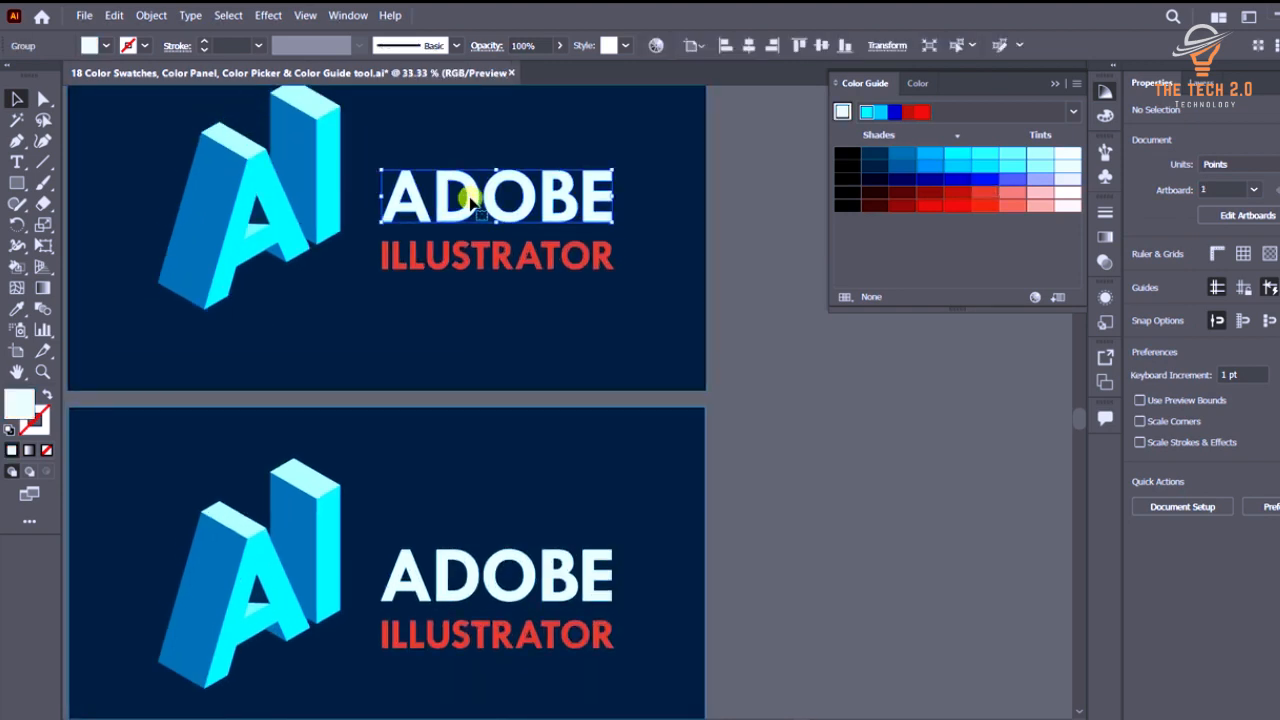
{"action": "scroll", "coordinate": [403, 335], "scroll_direction": "up", "scroll_amount": 1}
{"action": "scroll", "coordinate": [399, 337], "scroll_direction": "down", "scroll_amount": 1}
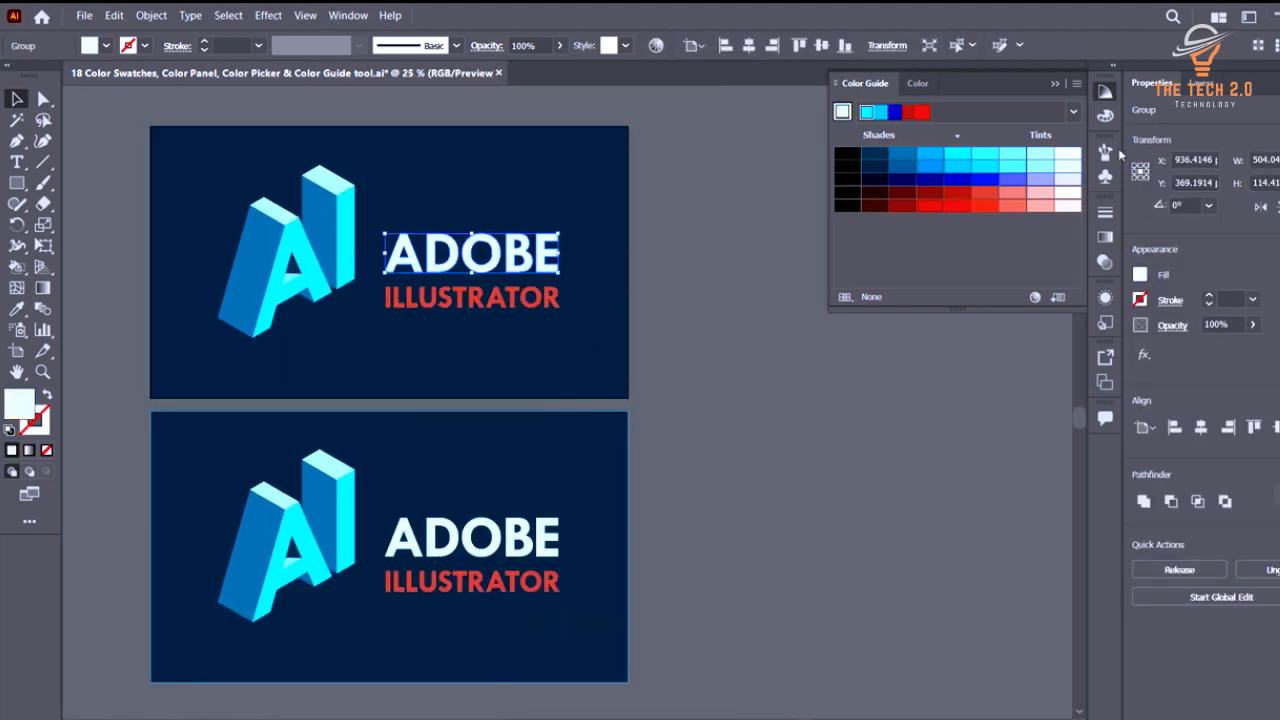
{"action": "left_click", "coordinate": [1069, 112]}
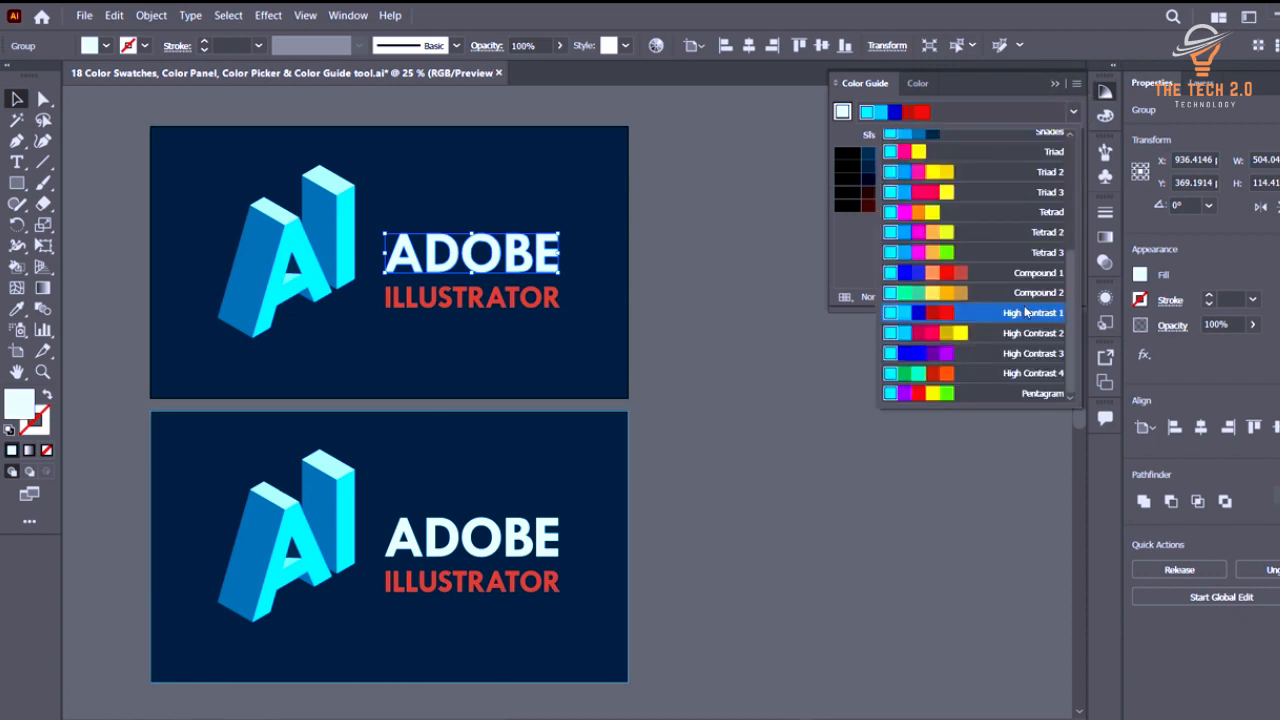
{"action": "scroll", "coordinate": [1024, 296], "scroll_direction": "up", "scroll_amount": 3}
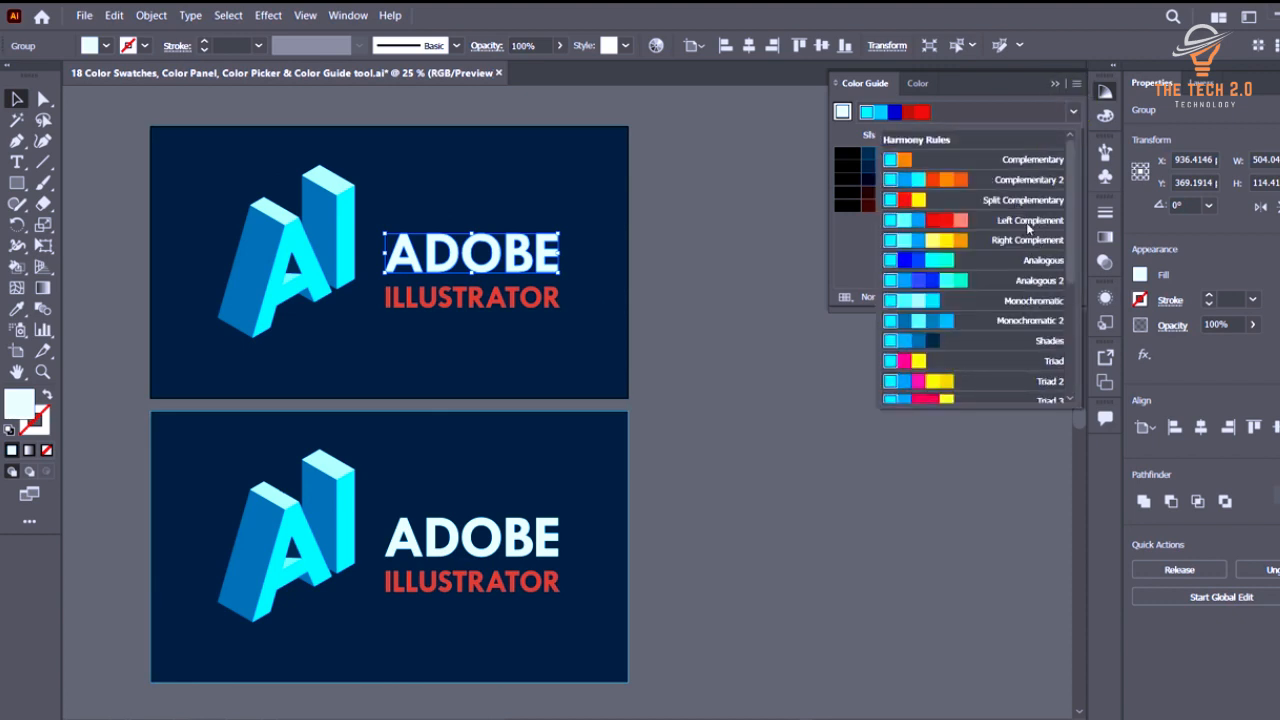
{"action": "left_click", "coordinate": [1041, 181]}
Fill the word ILLUSTRATOR on the lower artboard with the light orange tint from the fifth row of the Color Guide.
{"action": "scroll", "coordinate": [735, 350], "scroll_direction": "down", "scroll_amount": 4}
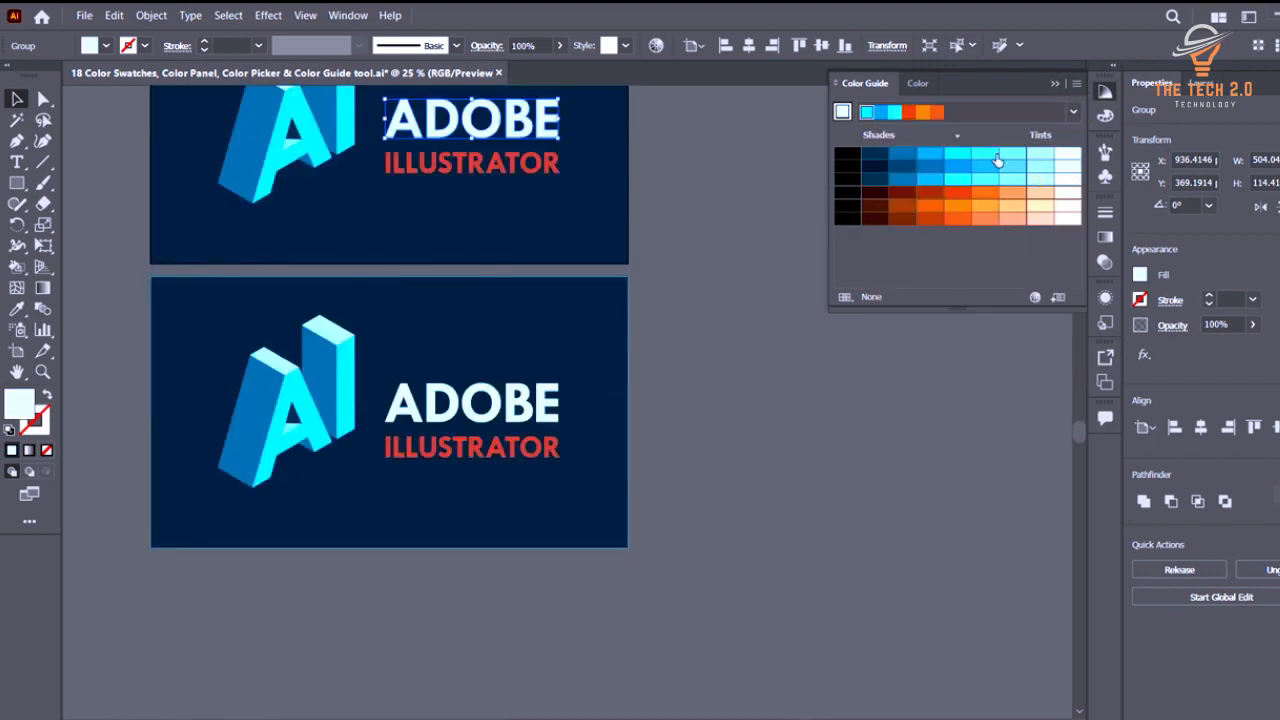
{"action": "scroll", "coordinate": [408, 377], "scroll_direction": "up", "scroll_amount": 1}
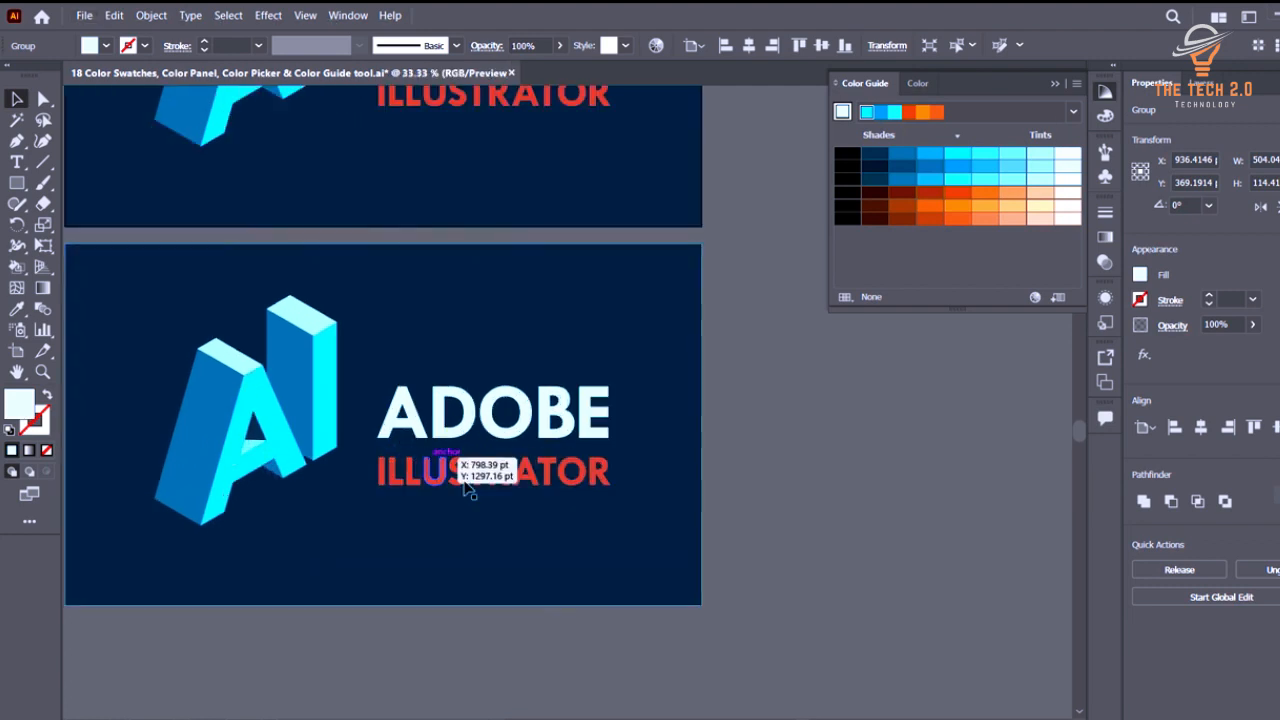
{"action": "left_click", "coordinate": [478, 485]}
{"action": "left_click", "coordinate": [980, 200]}
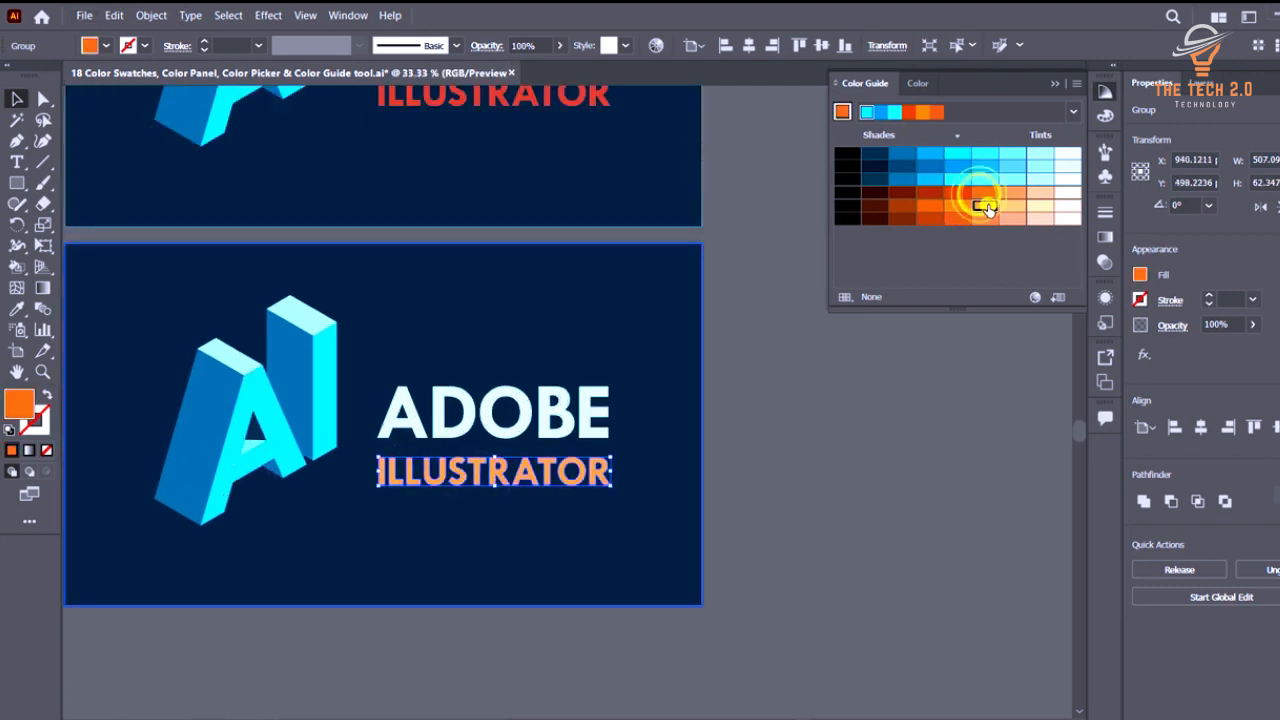
Try several blue and cyan shades on the lower artboard's background rectangle, and fill it with the pale cyan tint from the first row.
{"action": "scroll", "coordinate": [688, 336], "scroll_direction": "left", "scroll_amount": 2}
{"action": "left_click", "coordinate": [685, 330]}
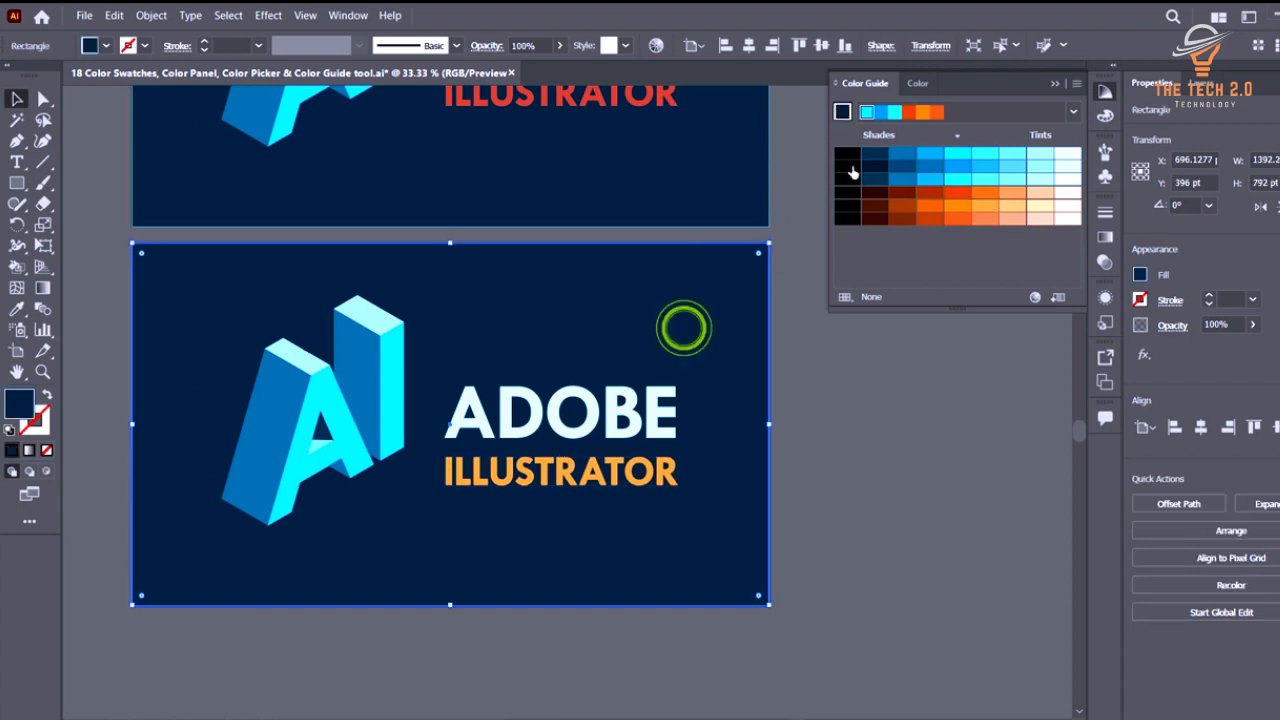
{"action": "left_click", "coordinate": [872, 165]}
{"action": "left_click", "coordinate": [924, 162]}
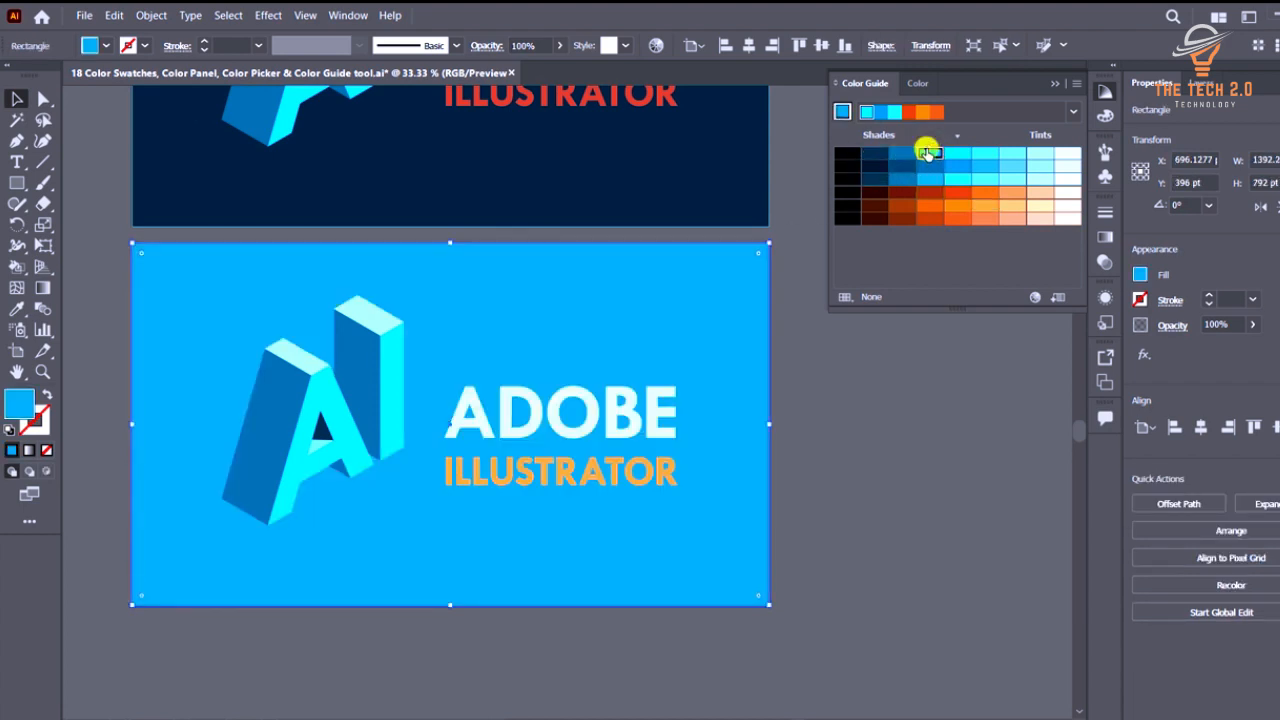
{"action": "left_click", "coordinate": [930, 155]}
{"action": "left_click", "coordinate": [956, 156]}
{"action": "left_click", "coordinate": [1035, 160]}
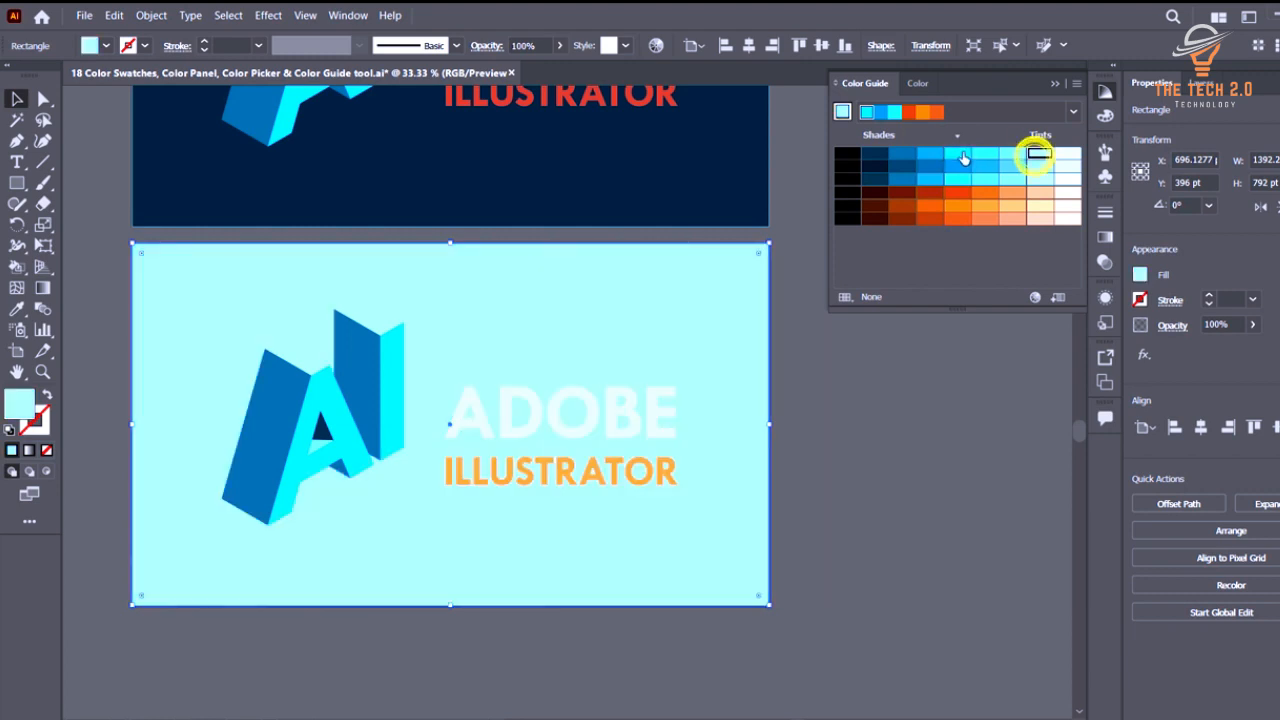
{"action": "left_click", "coordinate": [957, 155]}
{"action": "left_click", "coordinate": [1037, 158]}
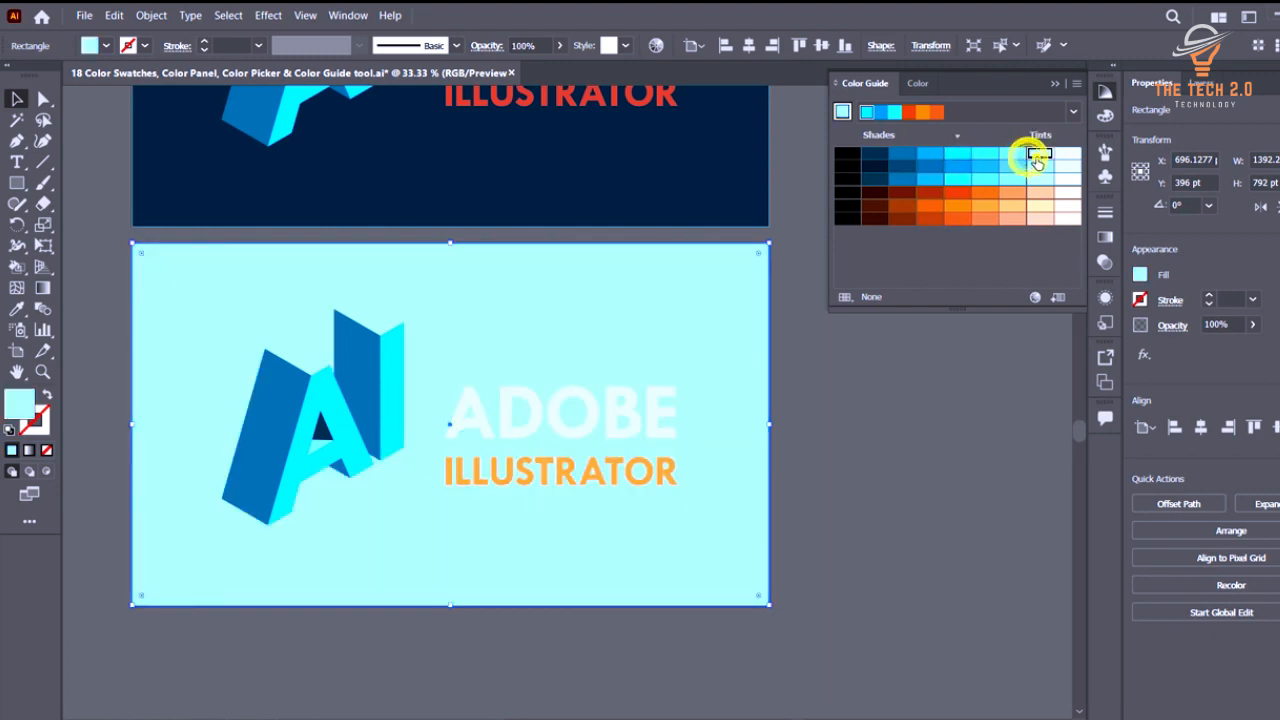
{"action": "left_click", "coordinate": [876, 428]}
Try dark red, white and peach on the front faces of the lower A and I, and fill them with the fourth-row bright orange.
{"action": "scroll", "coordinate": [343, 428], "scroll_direction": "up", "scroll_amount": 1}
{"action": "left_click", "coordinate": [342, 425]}
{"action": "left_click", "coordinate": [424, 368], "text": "shift"}
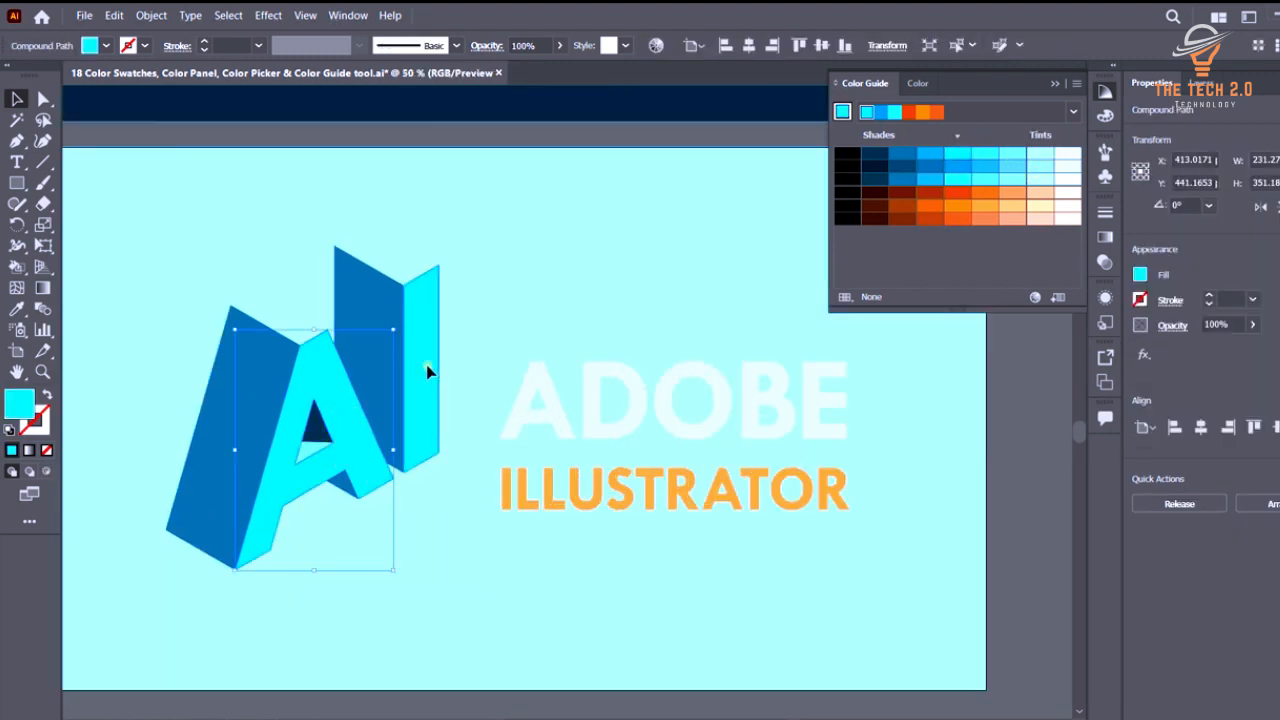
{"action": "left_click", "coordinate": [921, 199]}
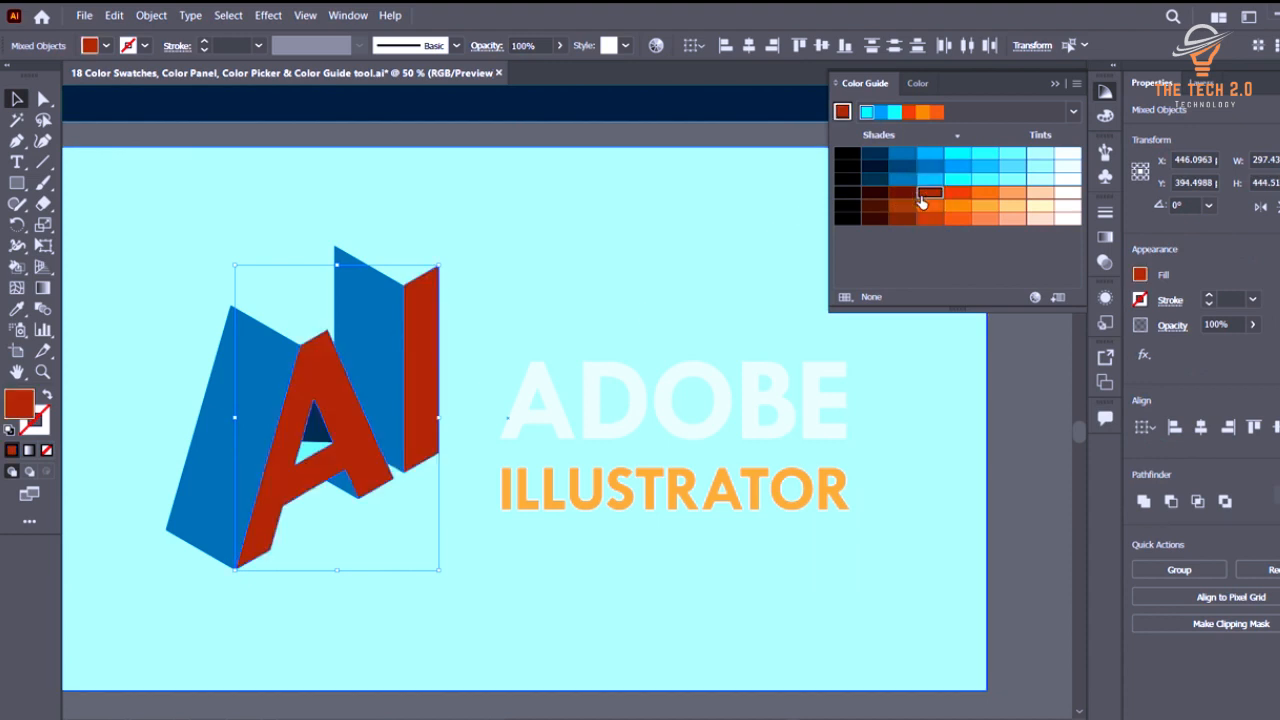
{"action": "left_click", "coordinate": [1076, 196]}
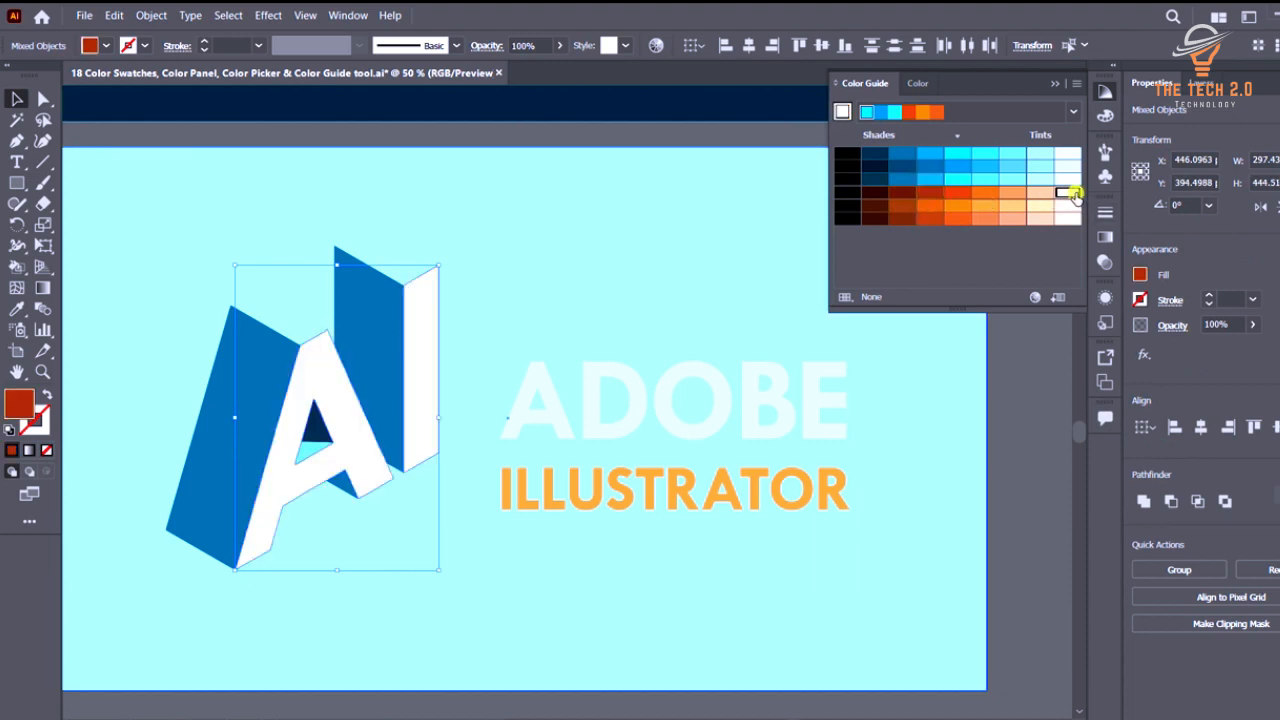
{"action": "left_click", "coordinate": [1042, 196]}
{"action": "left_click", "coordinate": [1014, 196]}
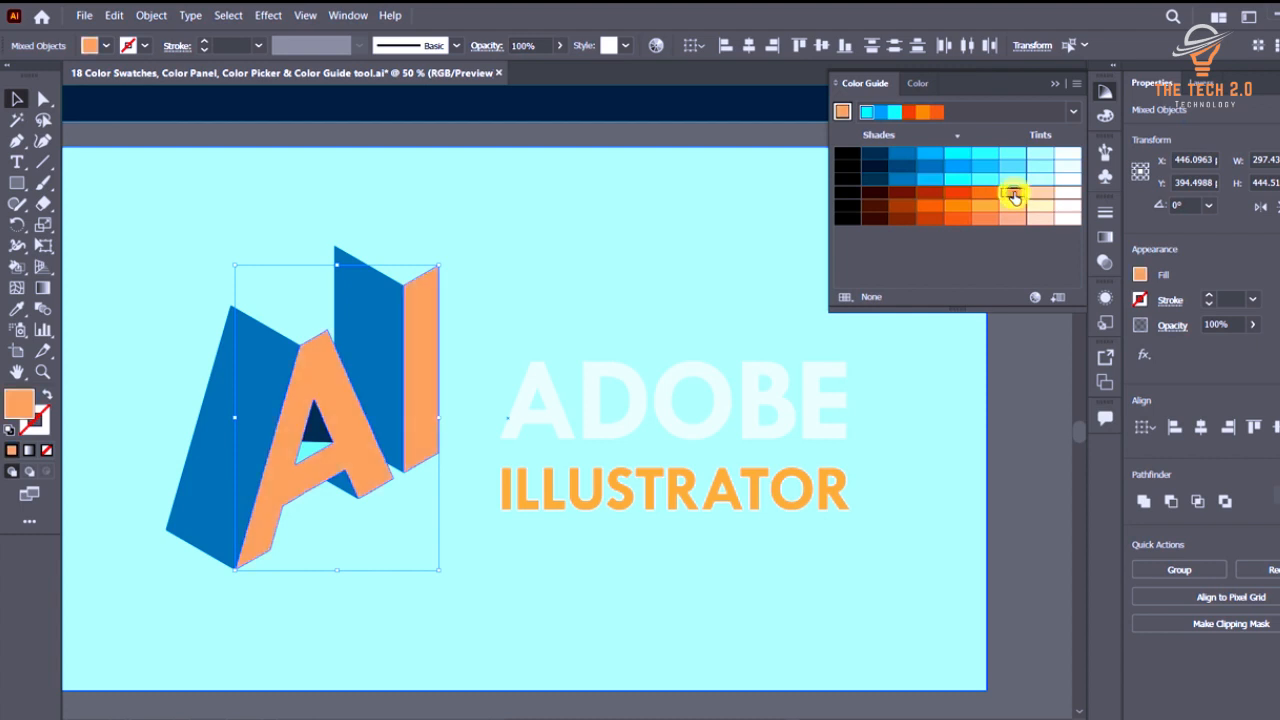
{"action": "left_click", "coordinate": [985, 197]}
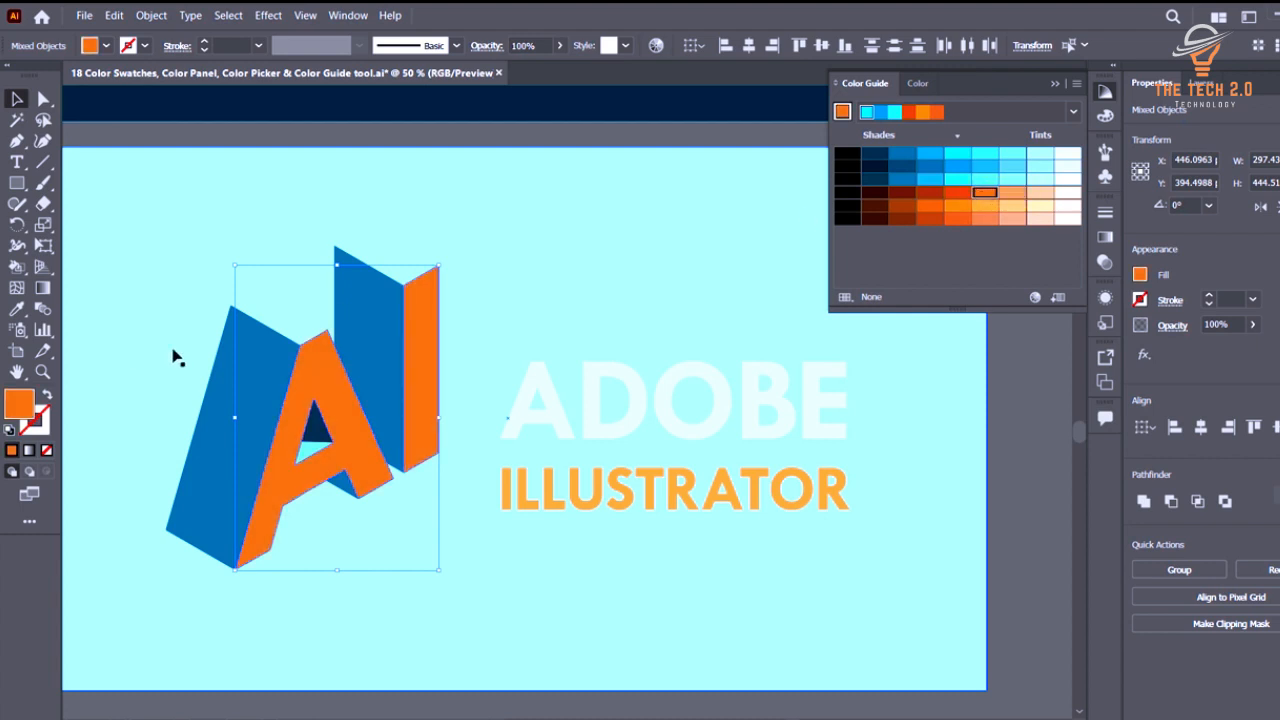
Fill the large side faces of the lower letters A and I with the dark maroon shade from the fourth row.
{"action": "left_click", "coordinate": [253, 400]}
{"action": "left_click", "coordinate": [364, 330], "text": "shift"}
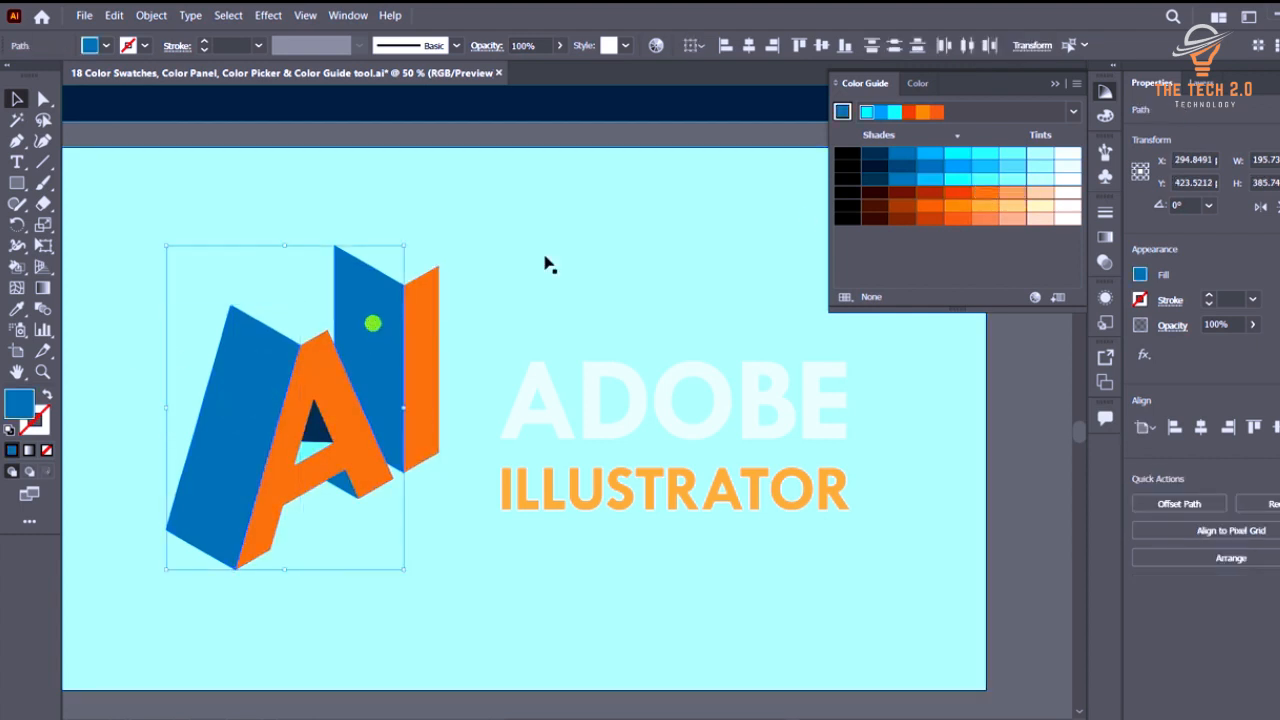
{"action": "left_click", "coordinate": [899, 195]}
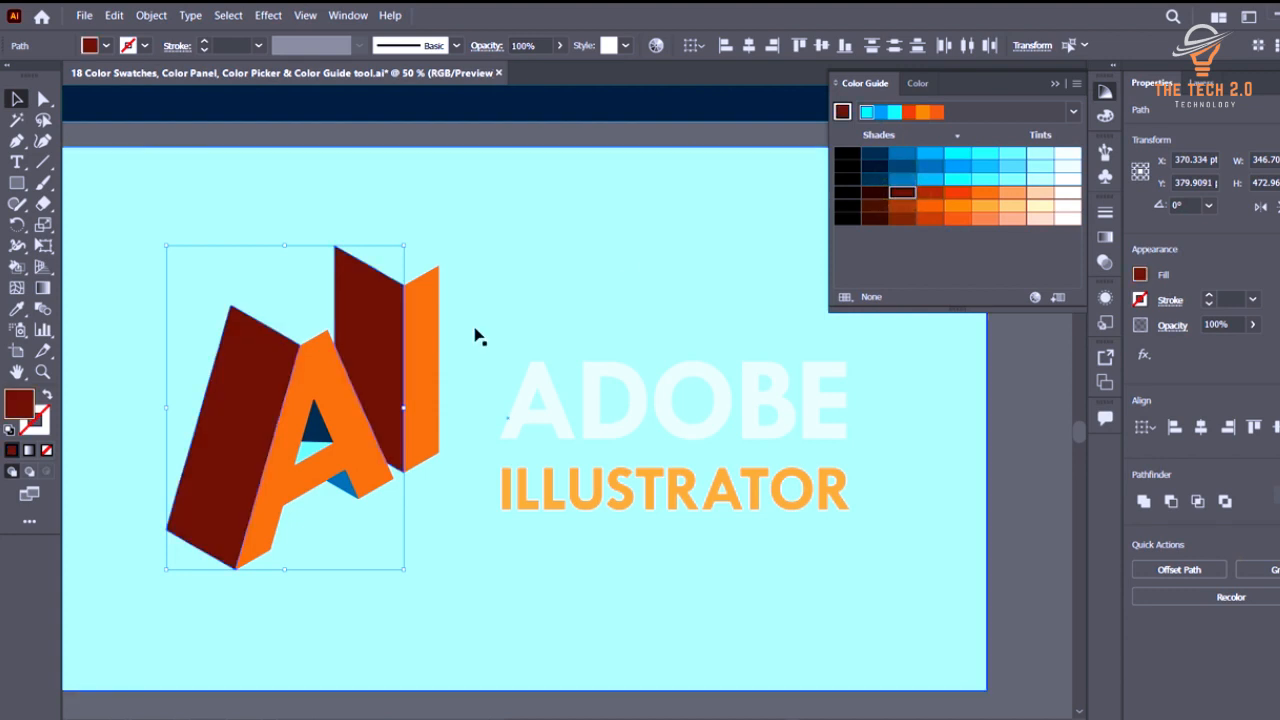
Fill the lower A's inner triangle with the near-black maroon shade and the underside face between its legs with dark maroon.
{"action": "left_click", "coordinate": [321, 431]}
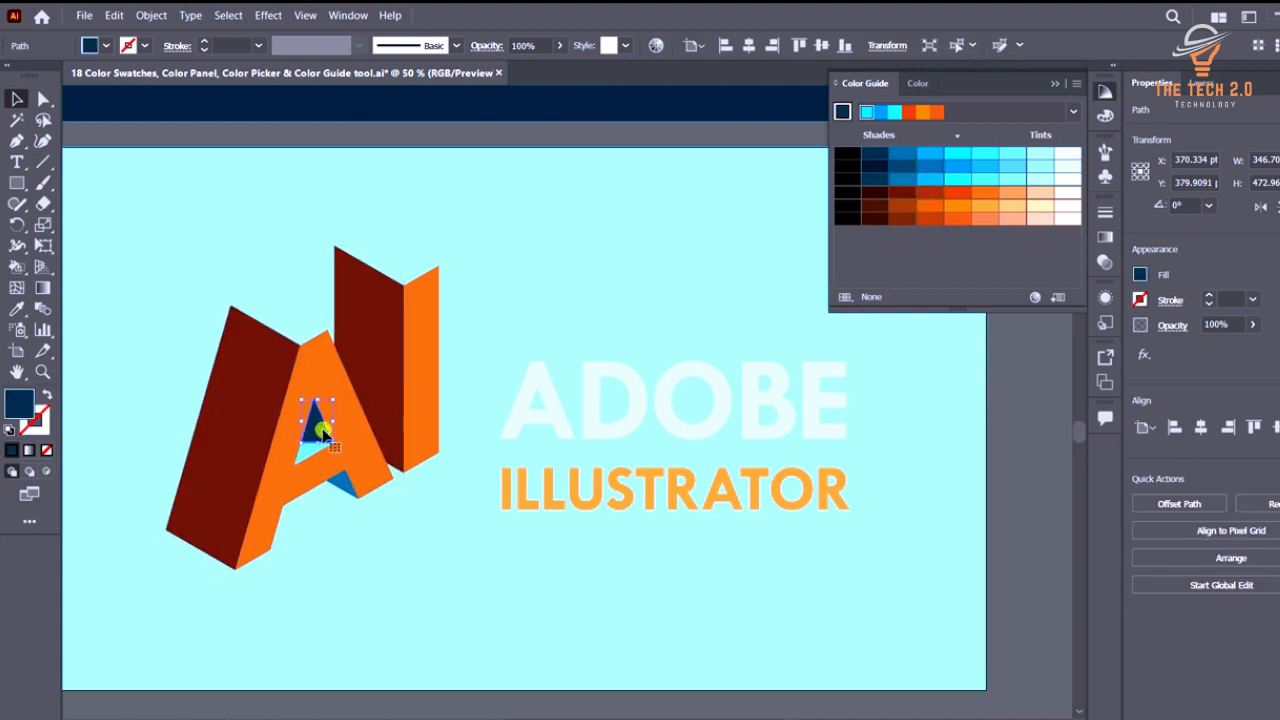
{"action": "left_click", "coordinate": [868, 193]}
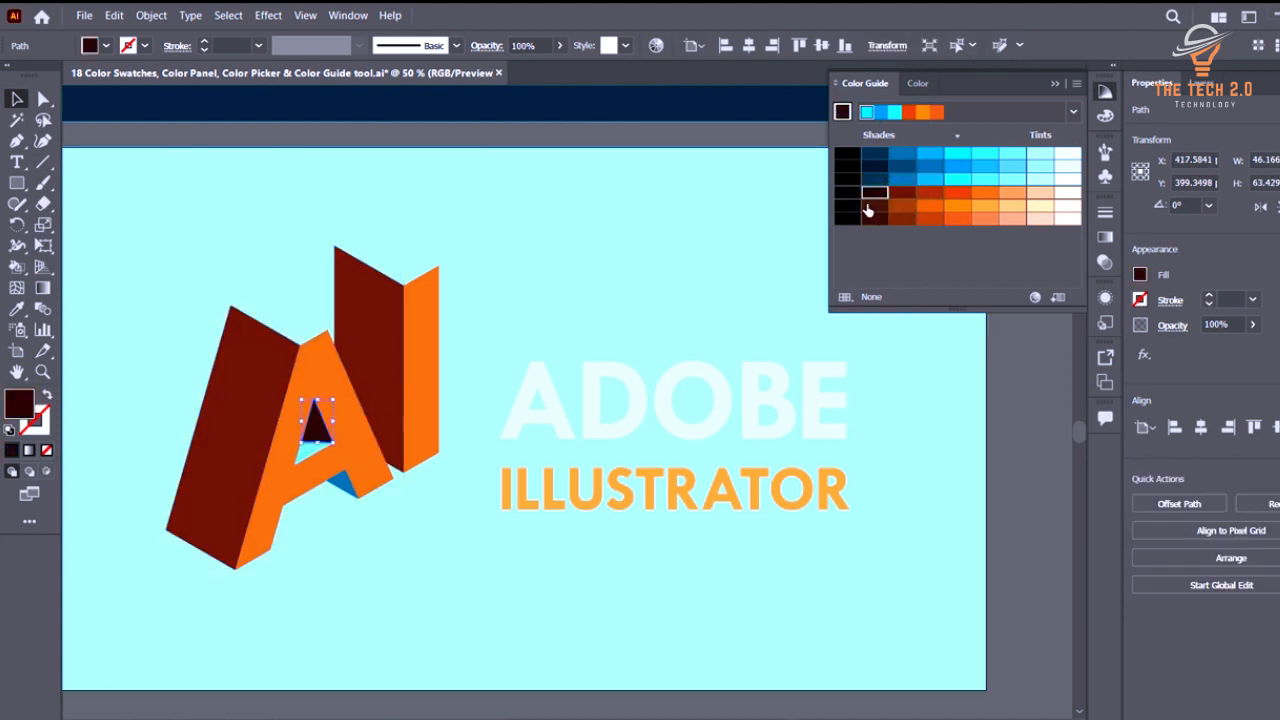
{"action": "left_click", "coordinate": [342, 486]}
{"action": "left_click", "coordinate": [900, 192]}
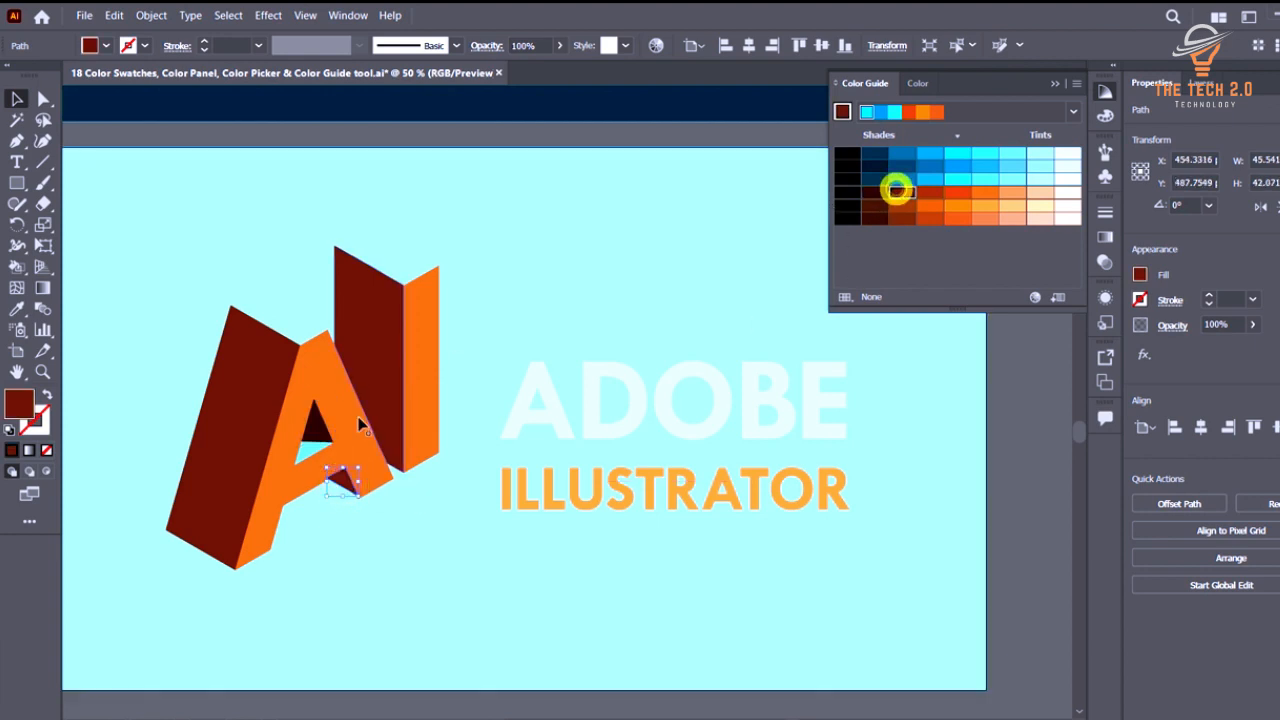
Fill the lower A's crossbar top face with fourth-row light orange, and the top faces of the lower A and I with fourth-row pale peach.
{"action": "left_click", "coordinate": [312, 451]}
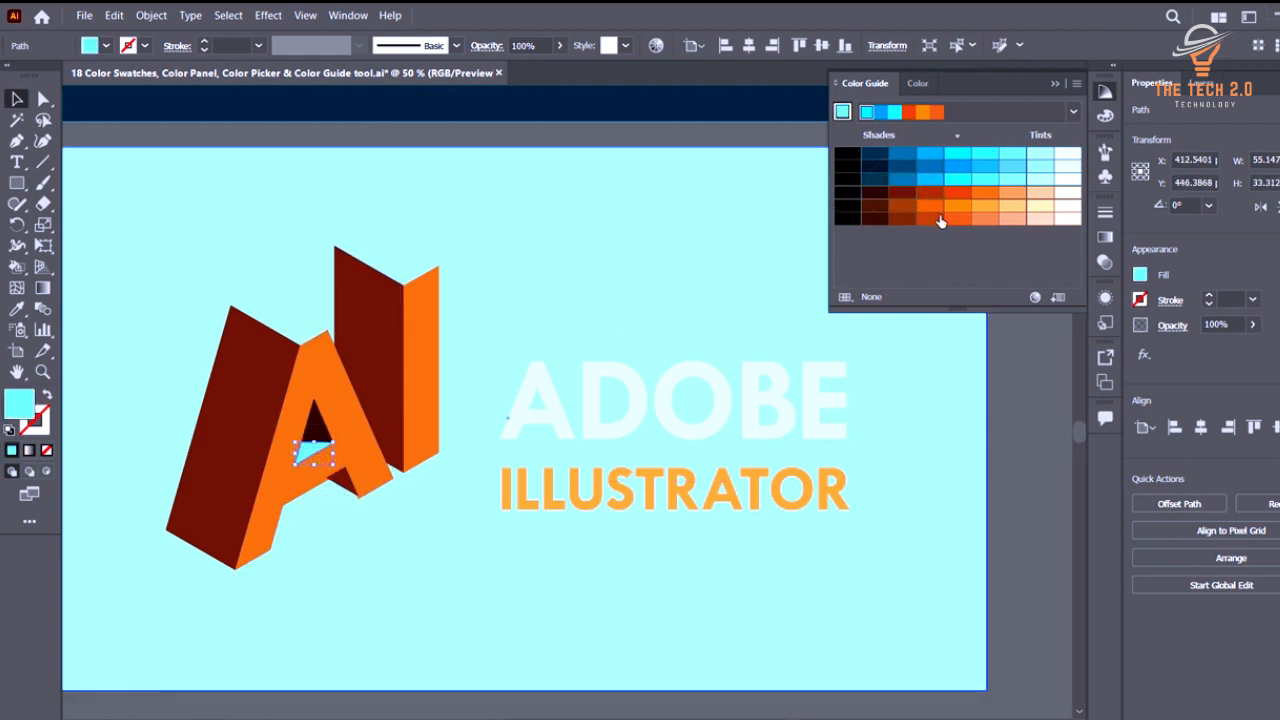
{"action": "left_click", "coordinate": [1010, 193]}
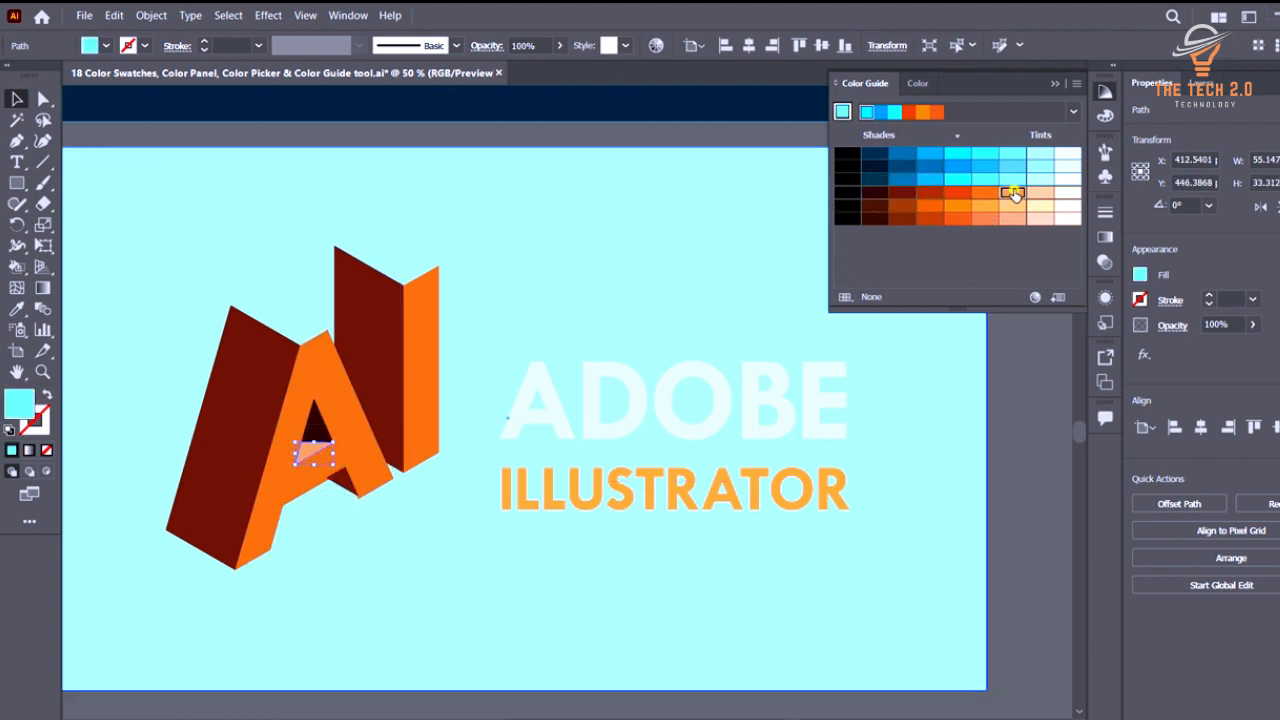
{"action": "left_click", "coordinate": [417, 255]}
{"action": "left_click", "coordinate": [270, 310], "text": "shift"}
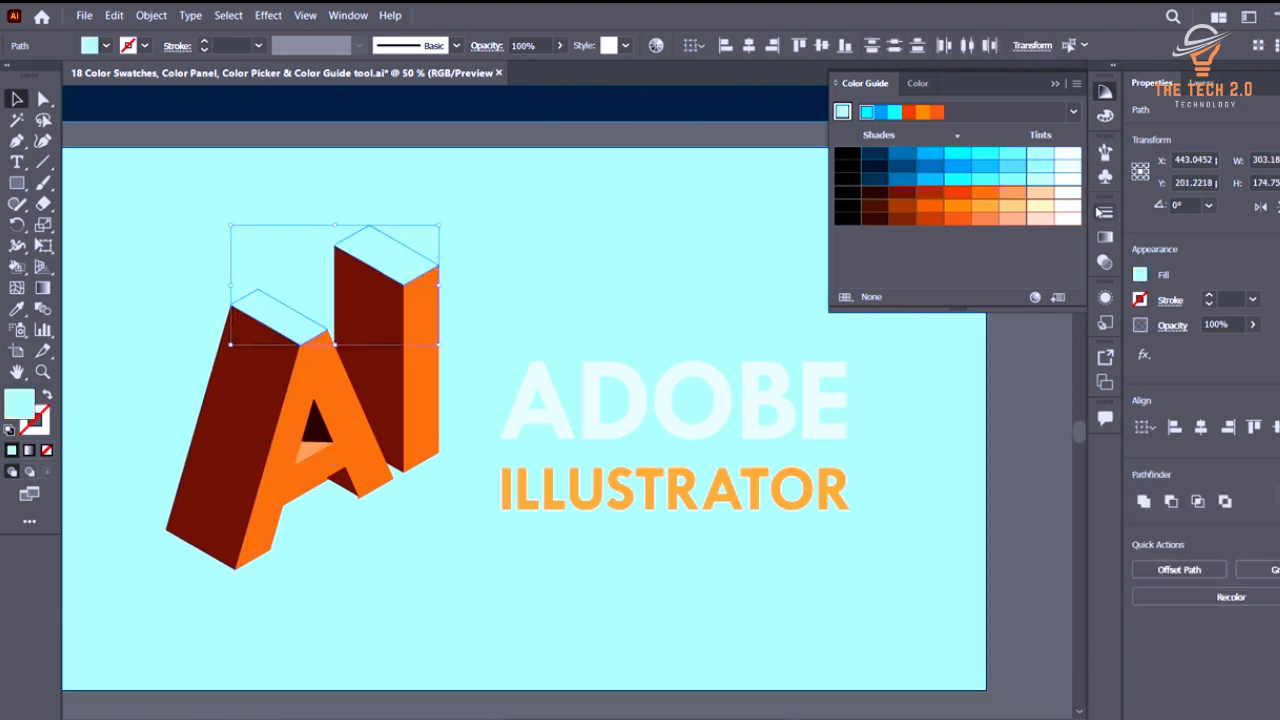
{"action": "left_click", "coordinate": [1068, 193]}
{"action": "left_click", "coordinate": [1040, 192]}
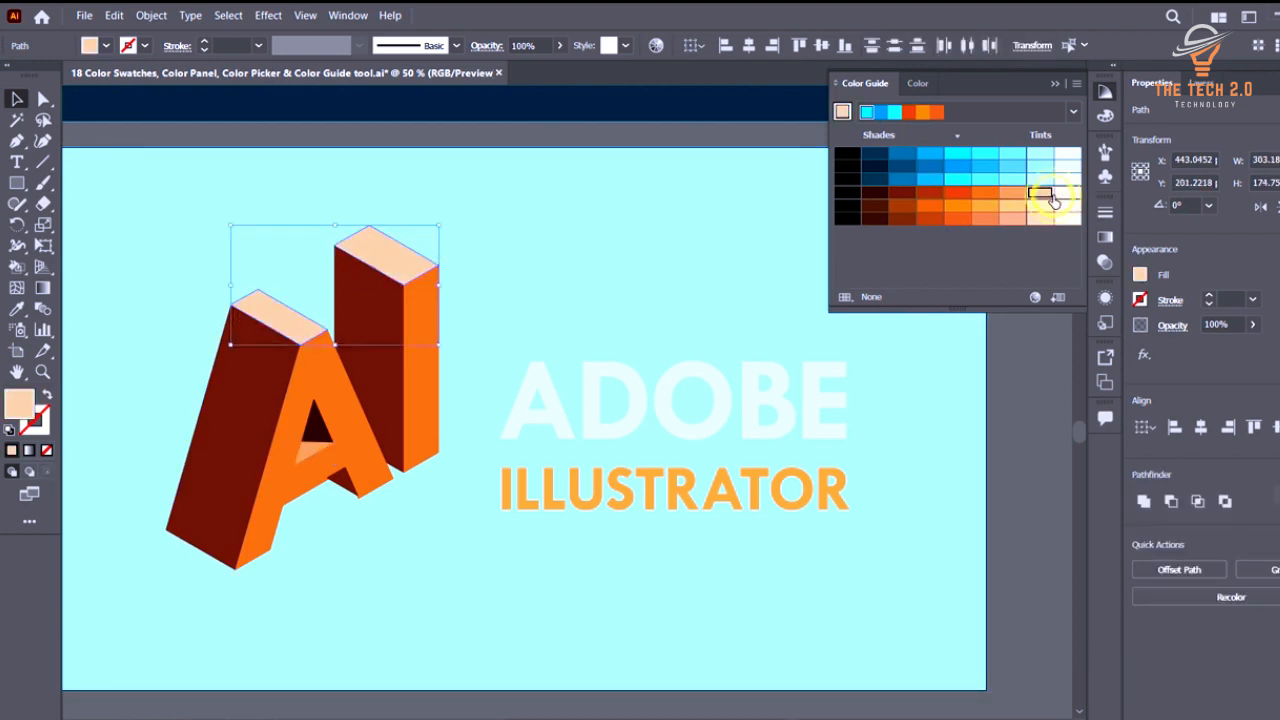
{"action": "scroll", "coordinate": [699, 284], "scroll_direction": "down", "scroll_amount": 2}
{"action": "left_click", "coordinate": [915, 475]}
{"action": "scroll", "coordinate": [786, 354], "scroll_direction": "up", "scroll_amount": 1}
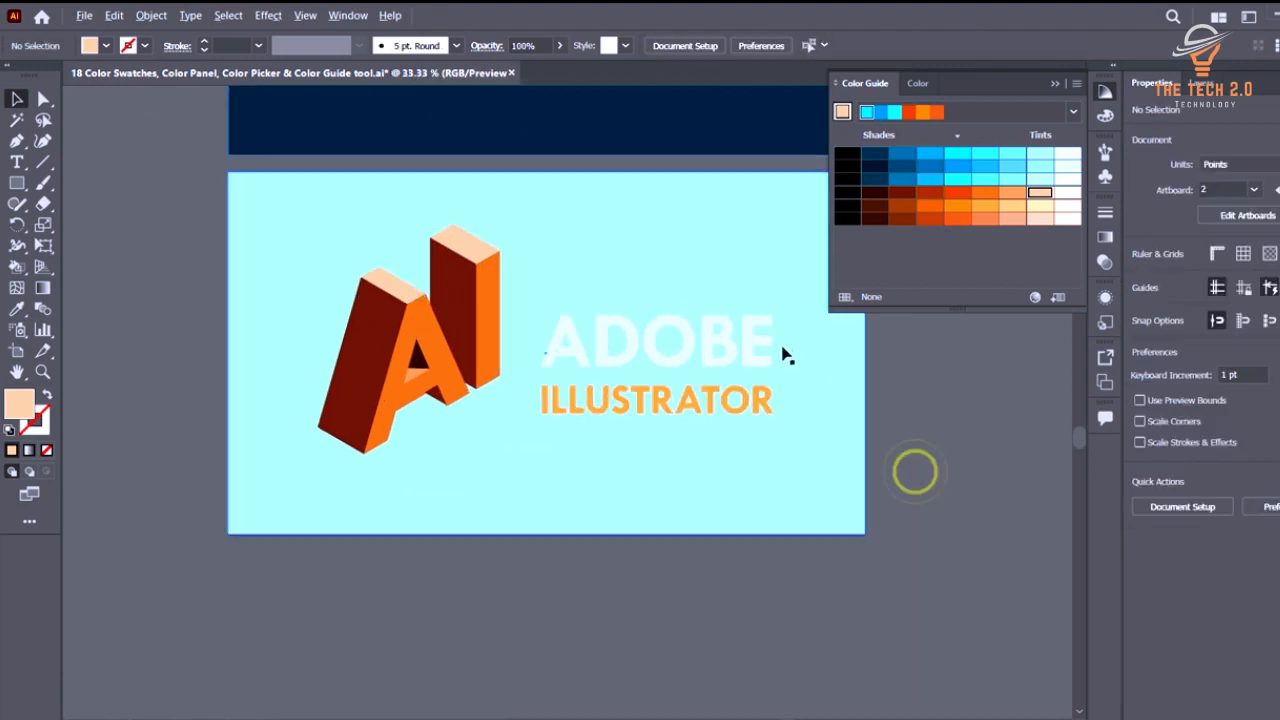
Fill the lower artboard's ADOBE text with the medium blue shade from the first row.
{"action": "scroll", "coordinate": [771, 354], "scroll_direction": "up", "scroll_amount": 3}
{"action": "left_click", "coordinate": [710, 346]}
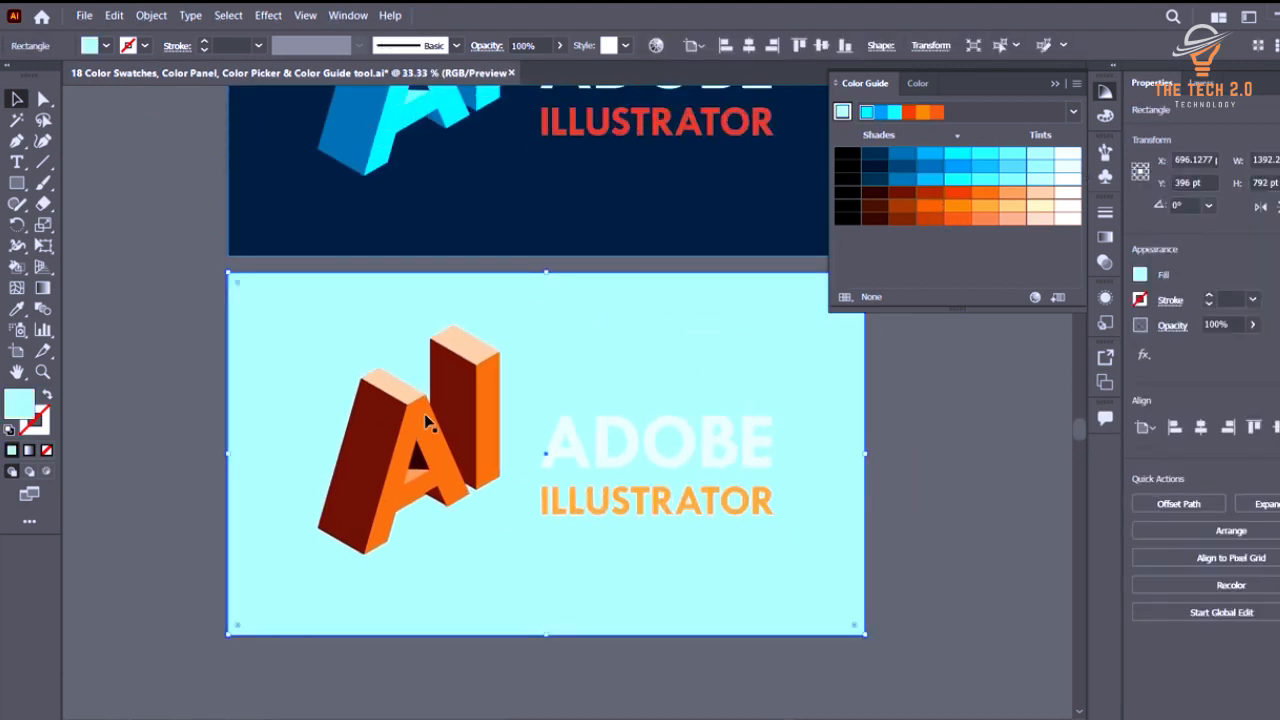
{"action": "left_click", "coordinate": [882, 420]}
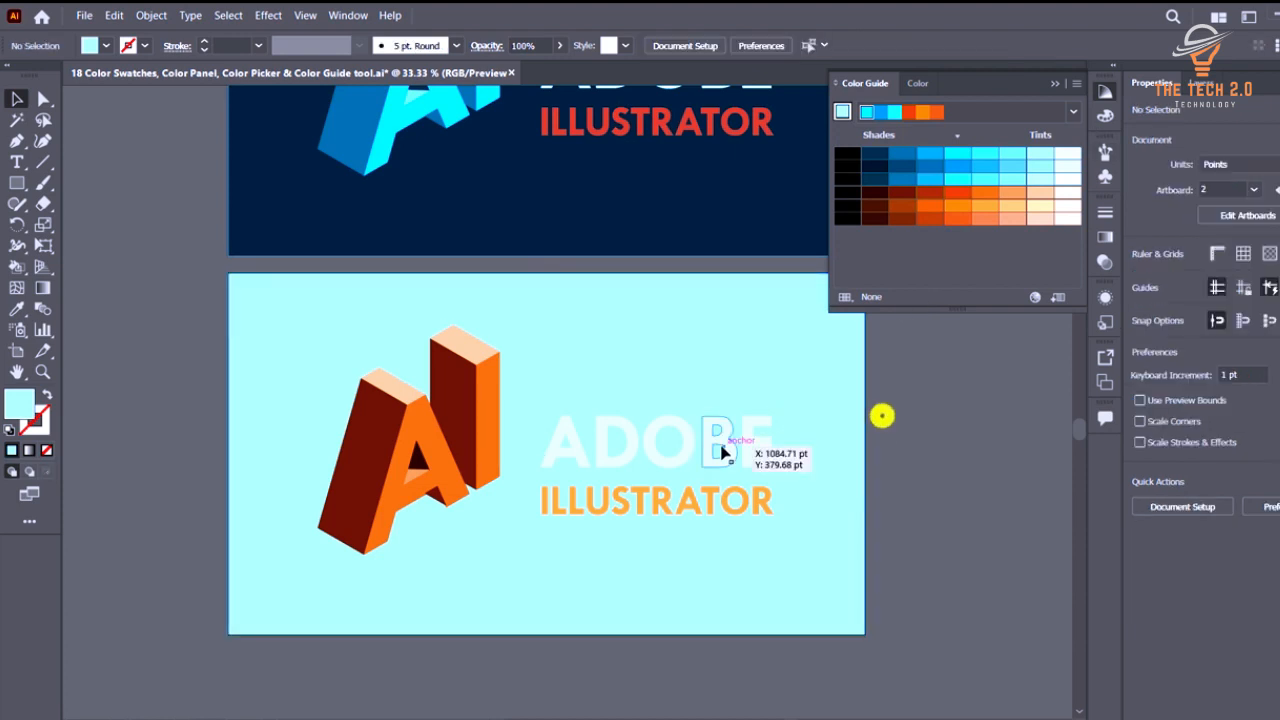
{"action": "left_click", "coordinate": [755, 445]}
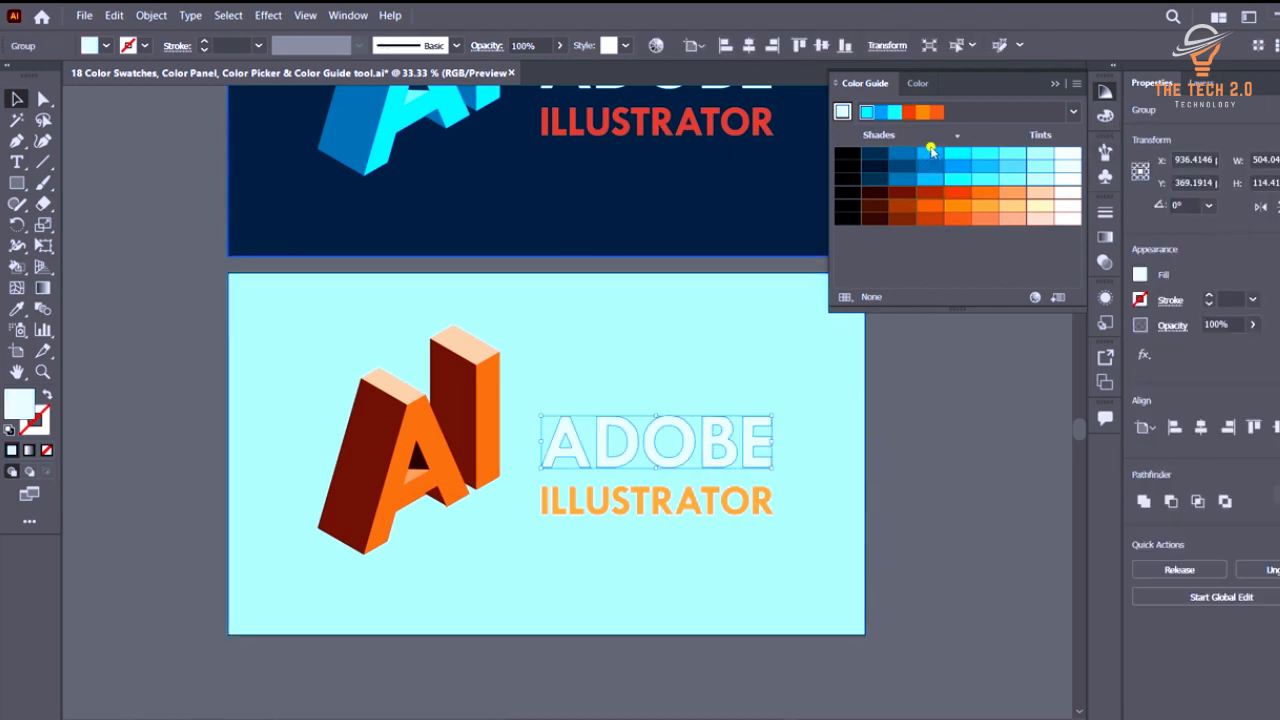
{"action": "left_click", "coordinate": [931, 150]}
{"action": "left_click", "coordinate": [903, 155]}
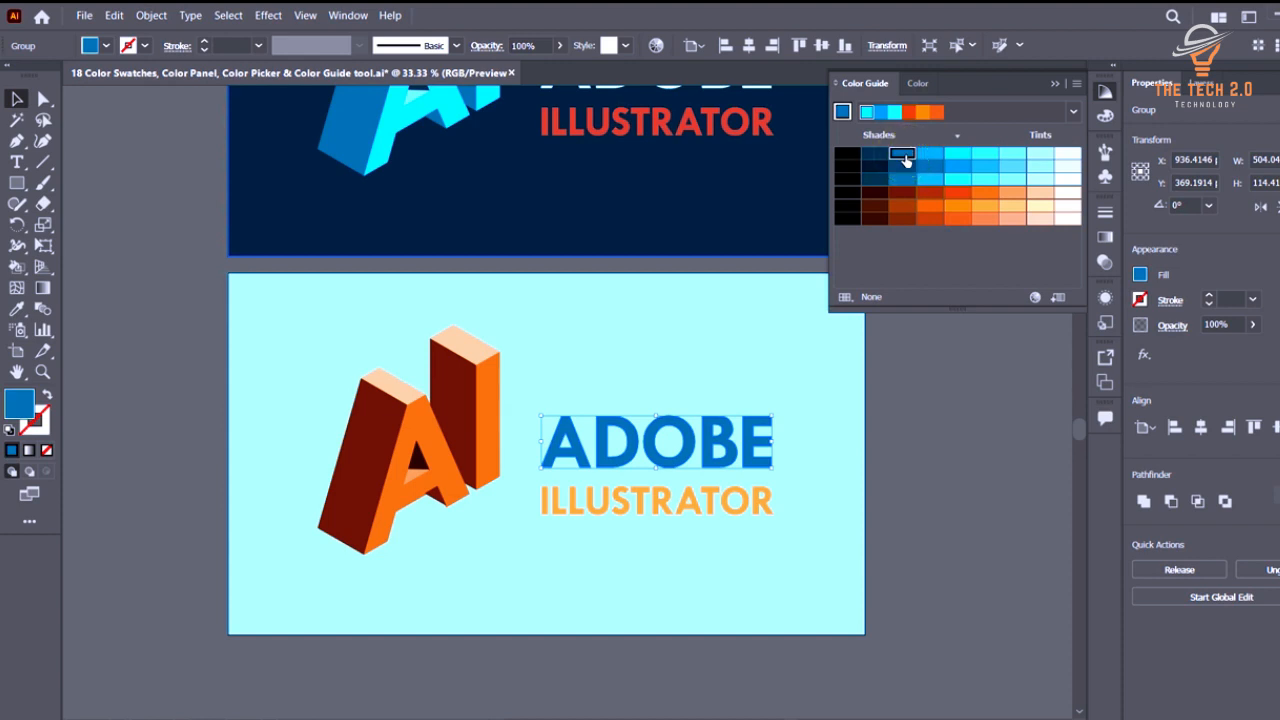
{"action": "left_click", "coordinate": [1008, 377]}
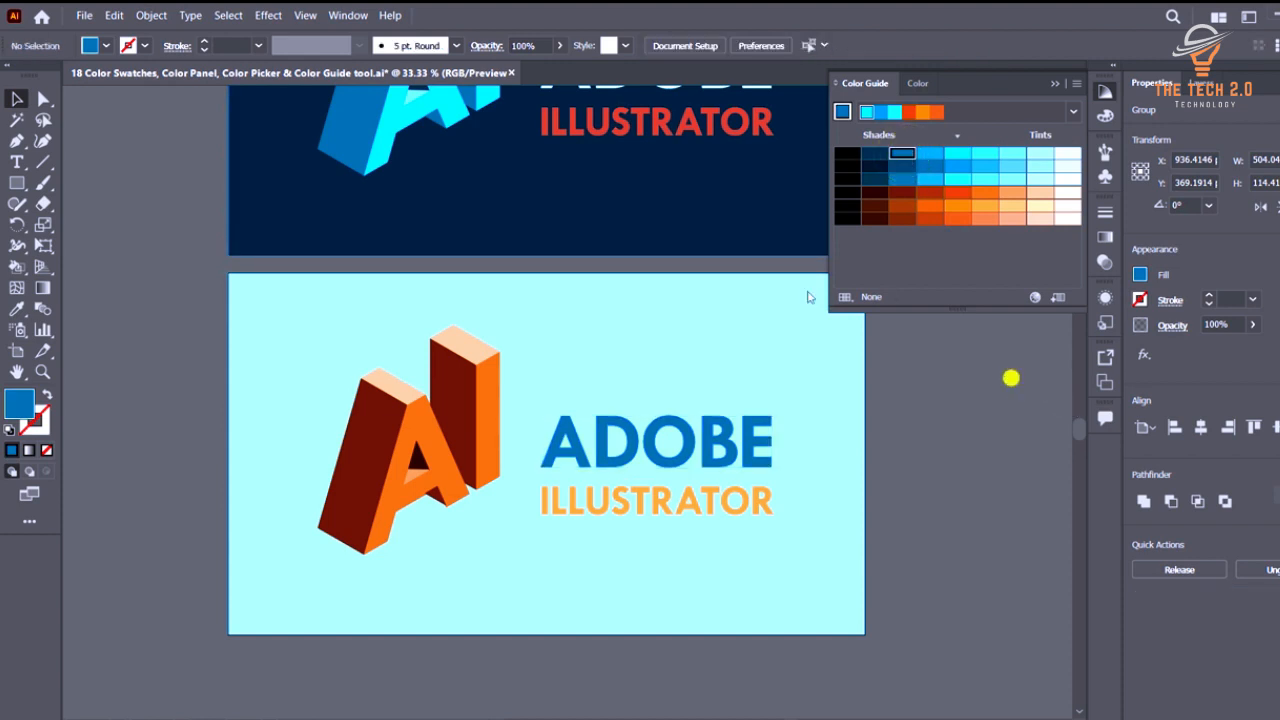
Try pale first-row tints on the lower artboard's ILLUSTRATOR text, and fill it with the bright blue from the second row.
{"action": "left_click", "coordinate": [749, 497]}
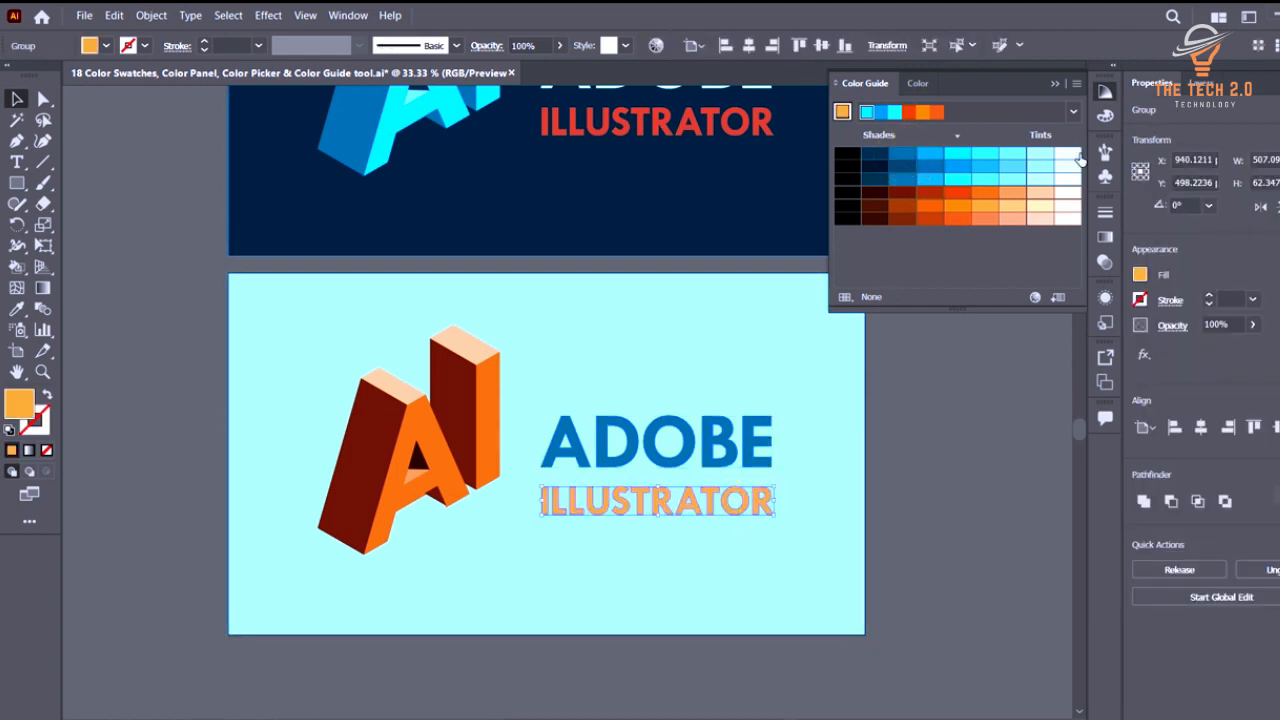
{"action": "left_click", "coordinate": [1068, 157]}
{"action": "left_click", "coordinate": [1036, 157]}
{"action": "left_click", "coordinate": [960, 165]}
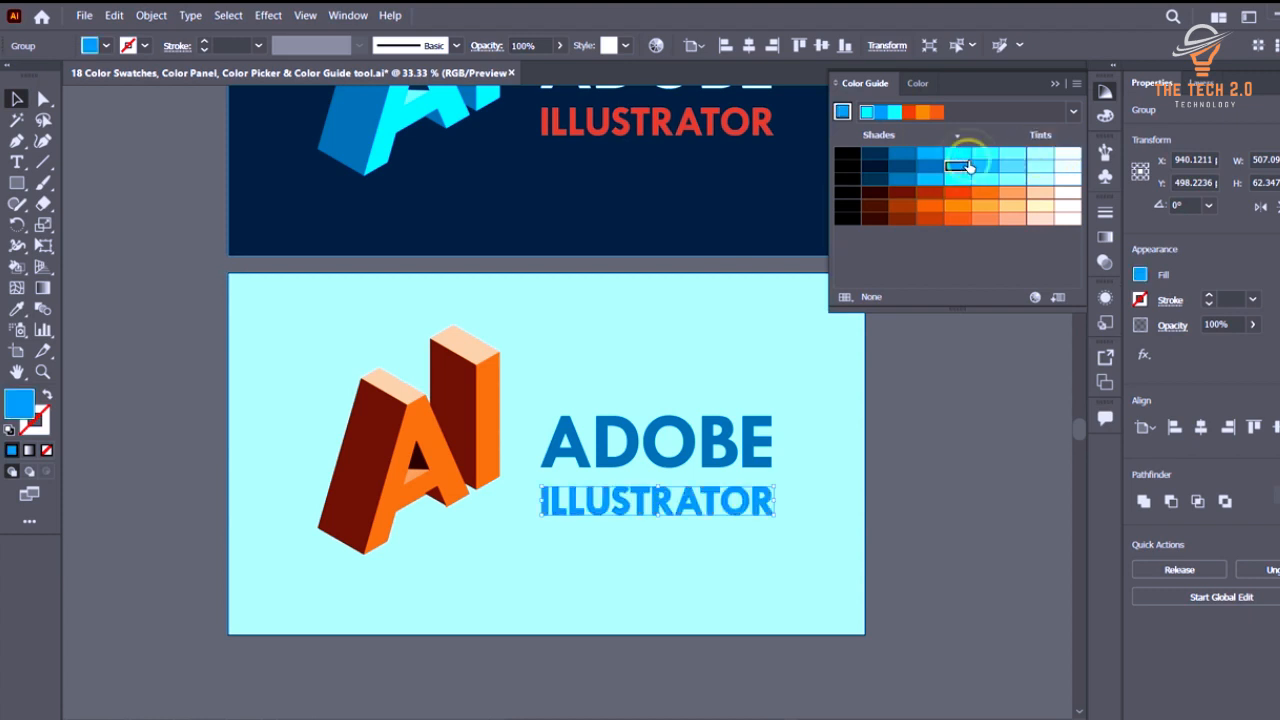
{"action": "left_click", "coordinate": [980, 363]}
Refill the top faces of the lower letters A and I with the light amber orange from the fifth row.
{"action": "scroll", "coordinate": [730, 380], "scroll_direction": "up", "scroll_amount": 1}
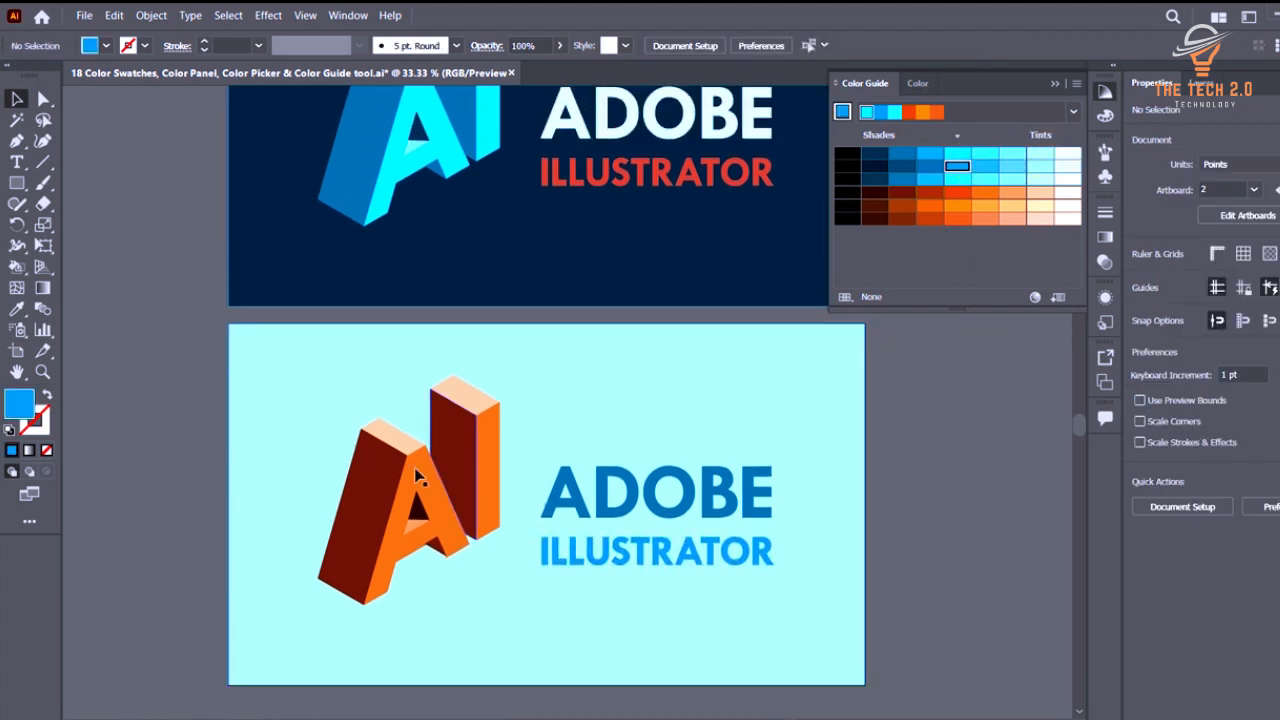
{"action": "scroll", "coordinate": [690, 410], "scroll_direction": "down", "scroll_amount": 1}
{"action": "scroll", "coordinate": [752, 432], "scroll_direction": "up", "scroll_amount": 1}
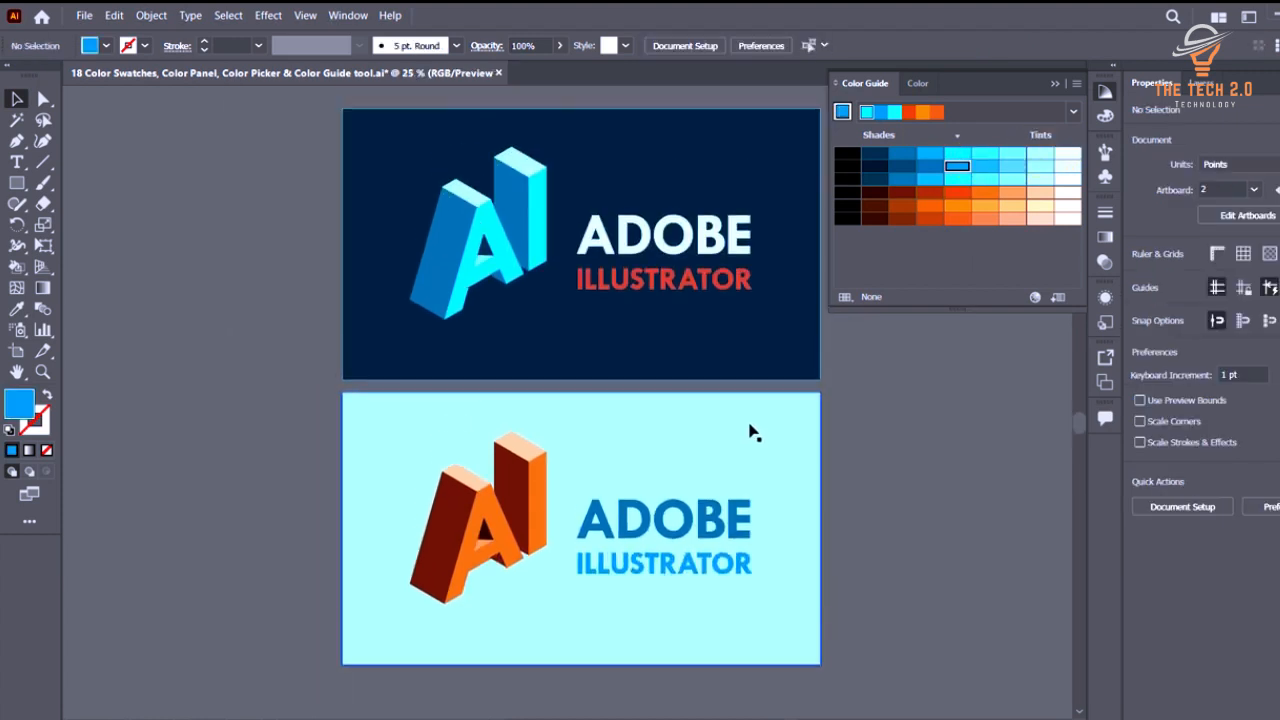
{"action": "scroll", "coordinate": [542, 440], "scroll_direction": "up", "scroll_amount": 4}
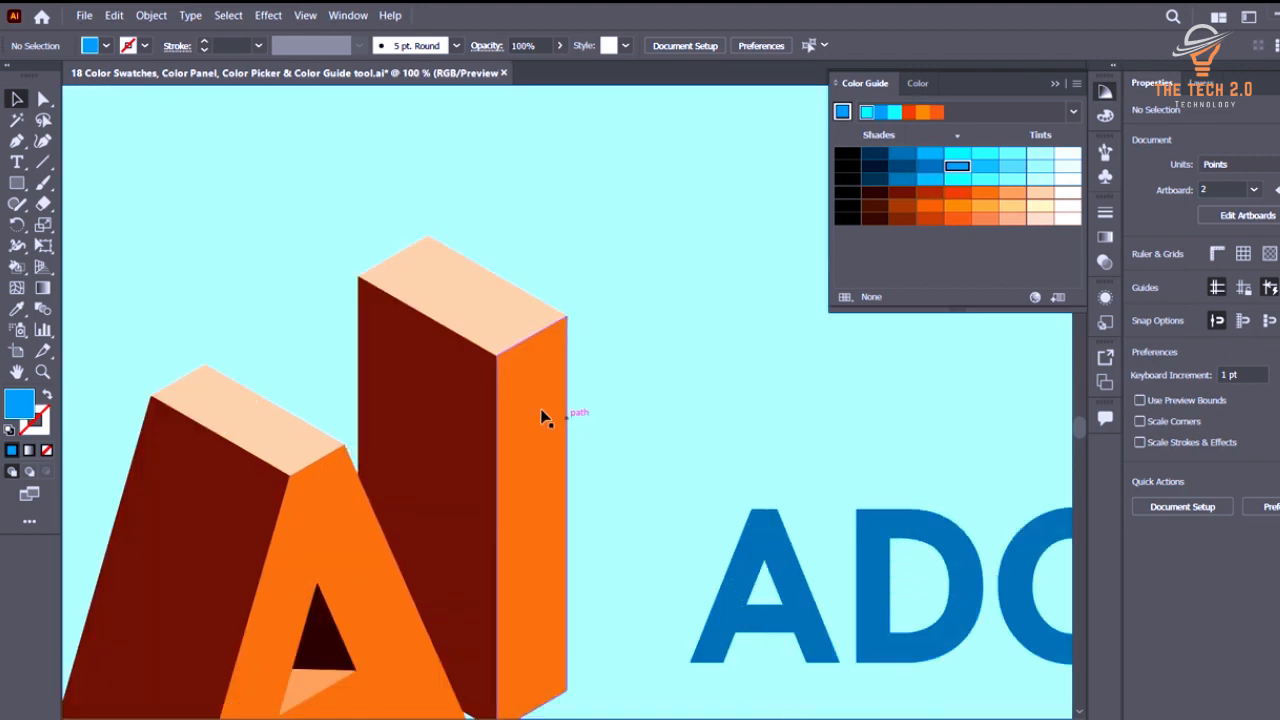
{"action": "left_click", "coordinate": [514, 327]}
{"action": "left_click", "coordinate": [260, 417], "text": "shift"}
{"action": "scroll", "coordinate": [617, 320], "scroll_direction": "down", "scroll_amount": 1}
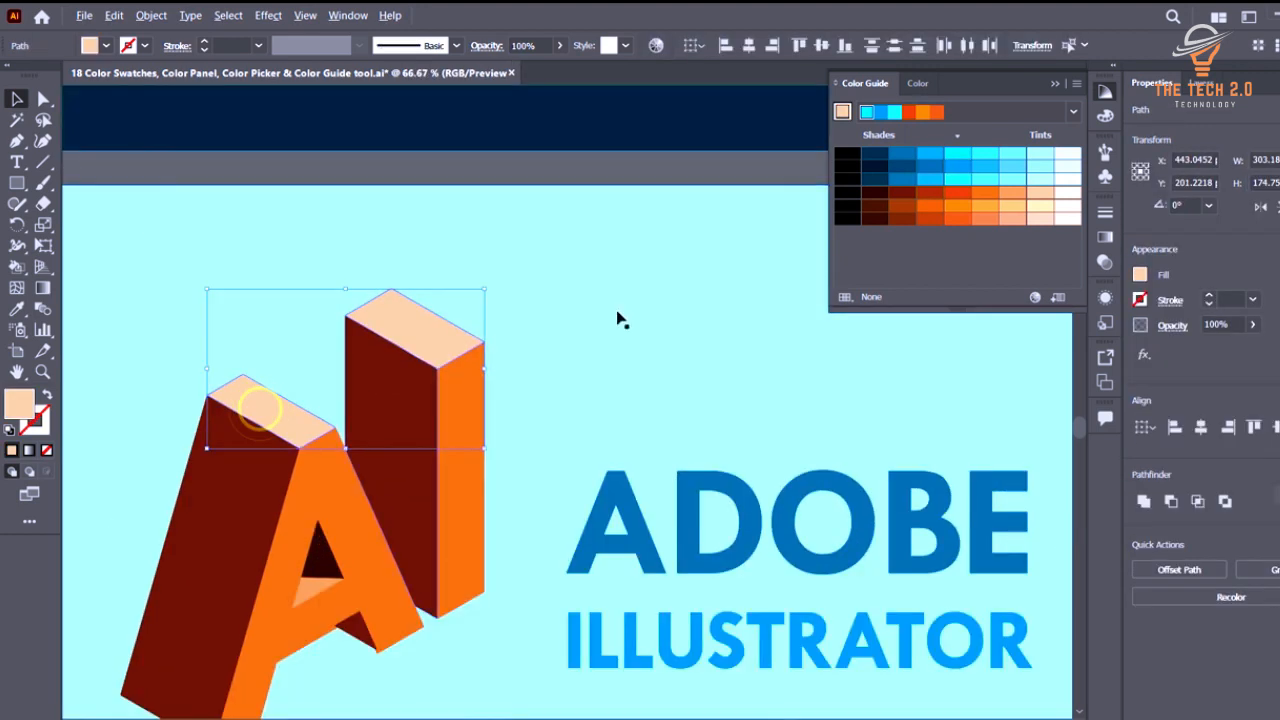
{"action": "scroll", "coordinate": [899, 242], "scroll_direction": "down", "scroll_amount": 1}
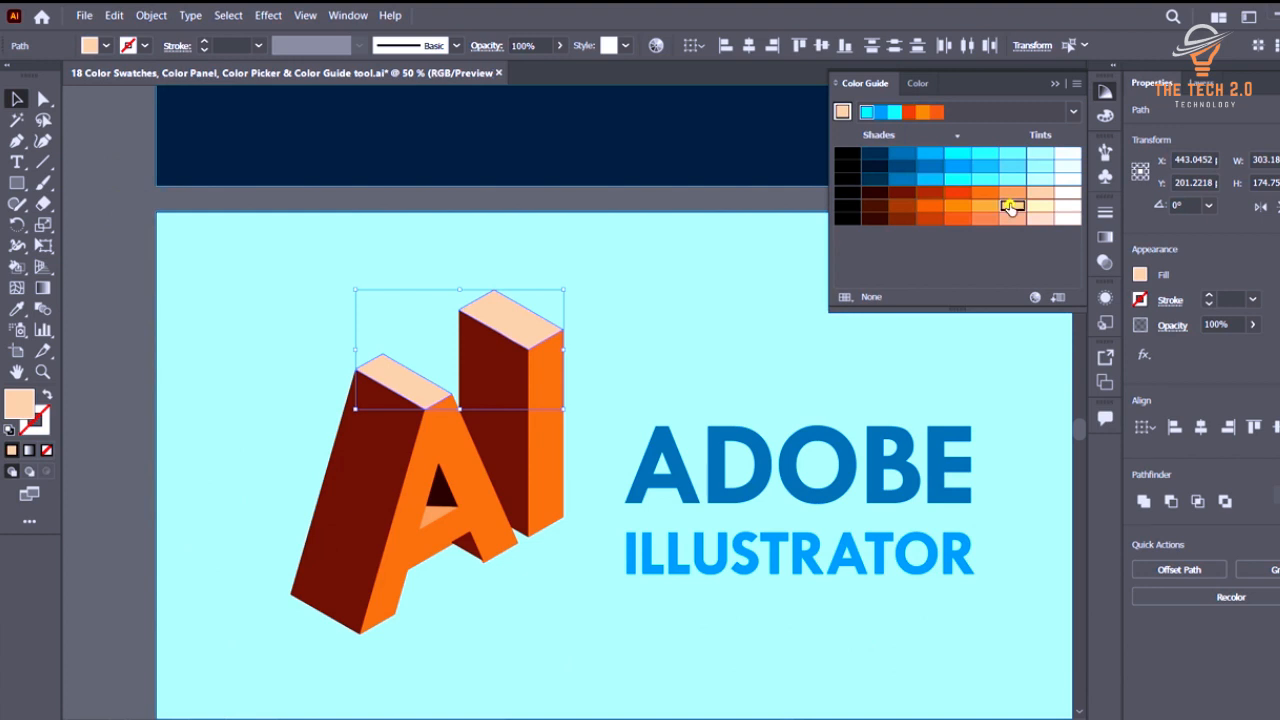
{"action": "left_click", "coordinate": [985, 206]}
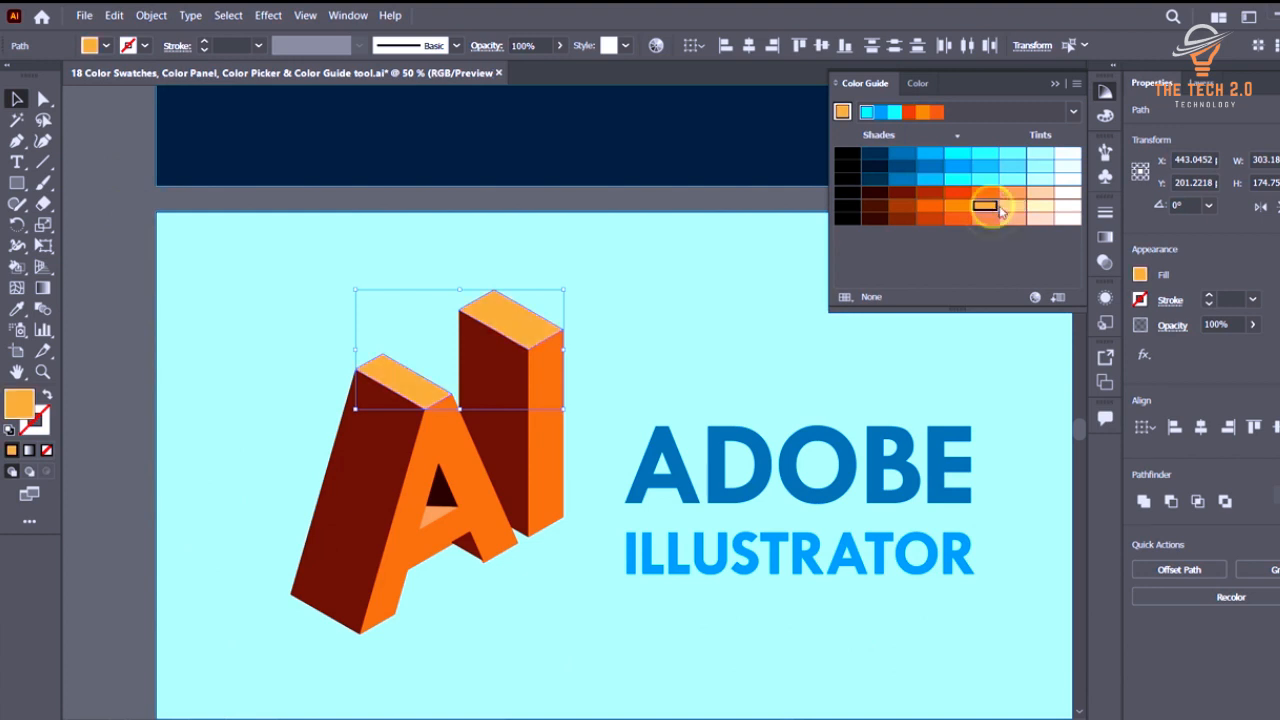
{"action": "scroll", "coordinate": [643, 380], "scroll_direction": "down", "scroll_amount": 2}
{"action": "left_click", "coordinate": [957, 471]}
{"action": "scroll", "coordinate": [858, 385], "scroll_direction": "left", "scroll_amount": 1}
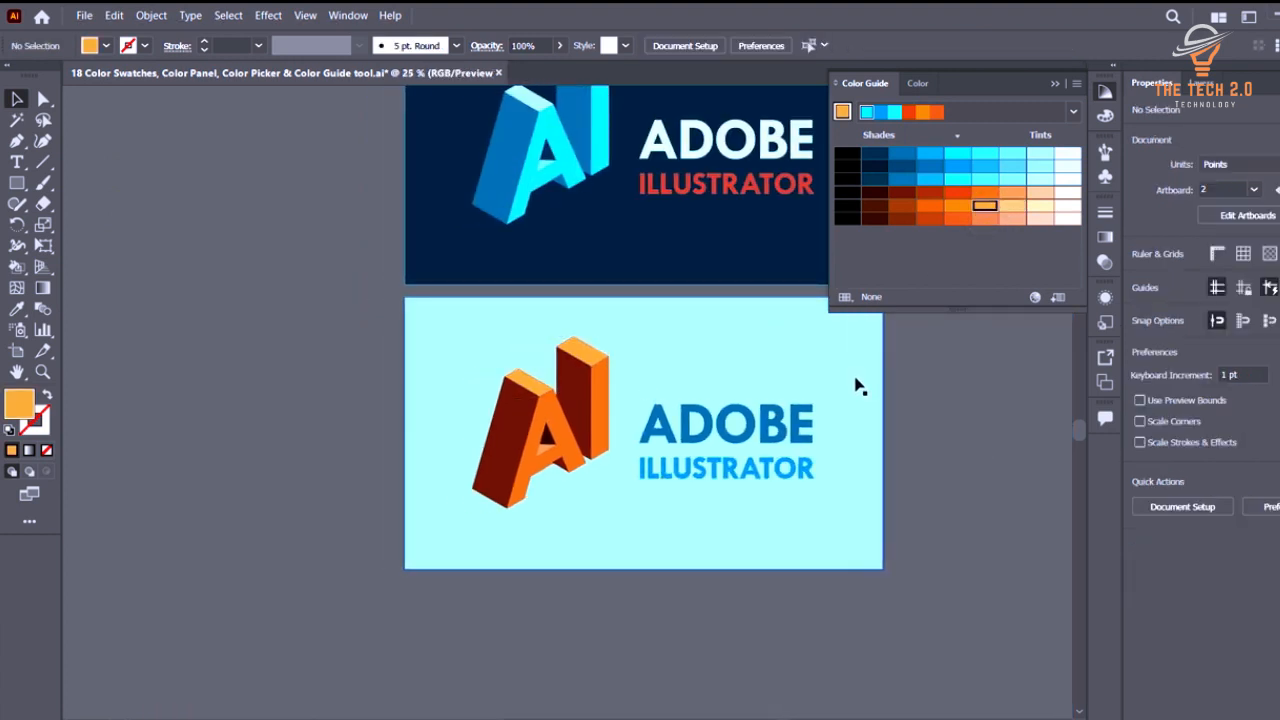
Compare the color schemes of the upper and lower logo artboards at different zoom levels.
{"action": "scroll", "coordinate": [858, 380], "scroll_direction": "up", "scroll_amount": 3}
{"action": "scroll", "coordinate": [859, 370], "scroll_direction": "right", "scroll_amount": 2}
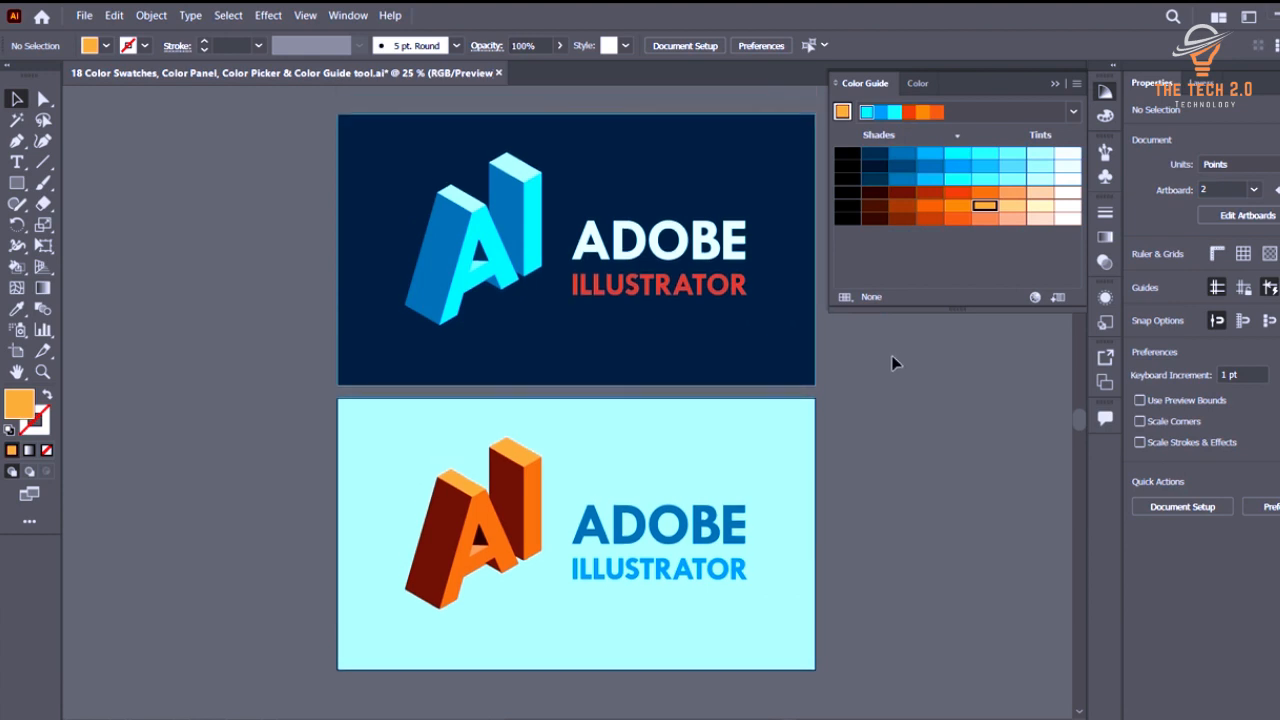
{"action": "scroll", "coordinate": [668, 498], "scroll_direction": "down", "scroll_amount": 1}
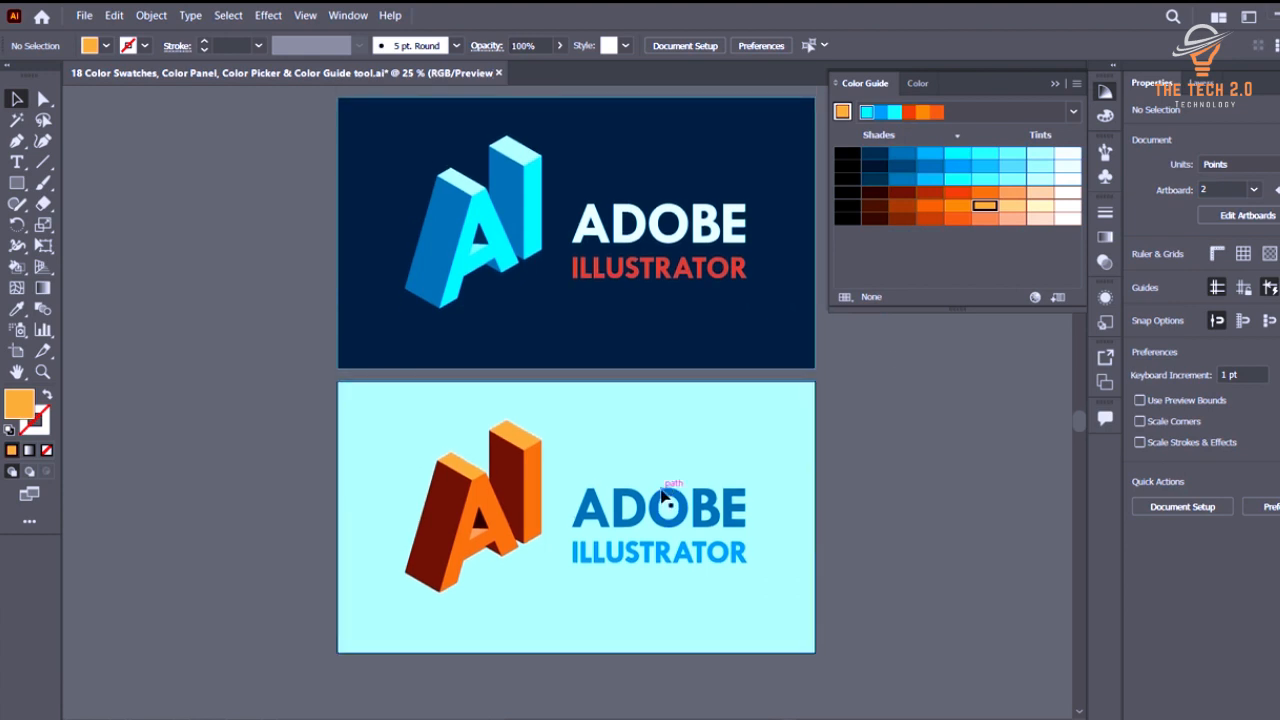
{"action": "scroll", "coordinate": [534, 341], "scroll_direction": "down", "scroll_amount": 1}
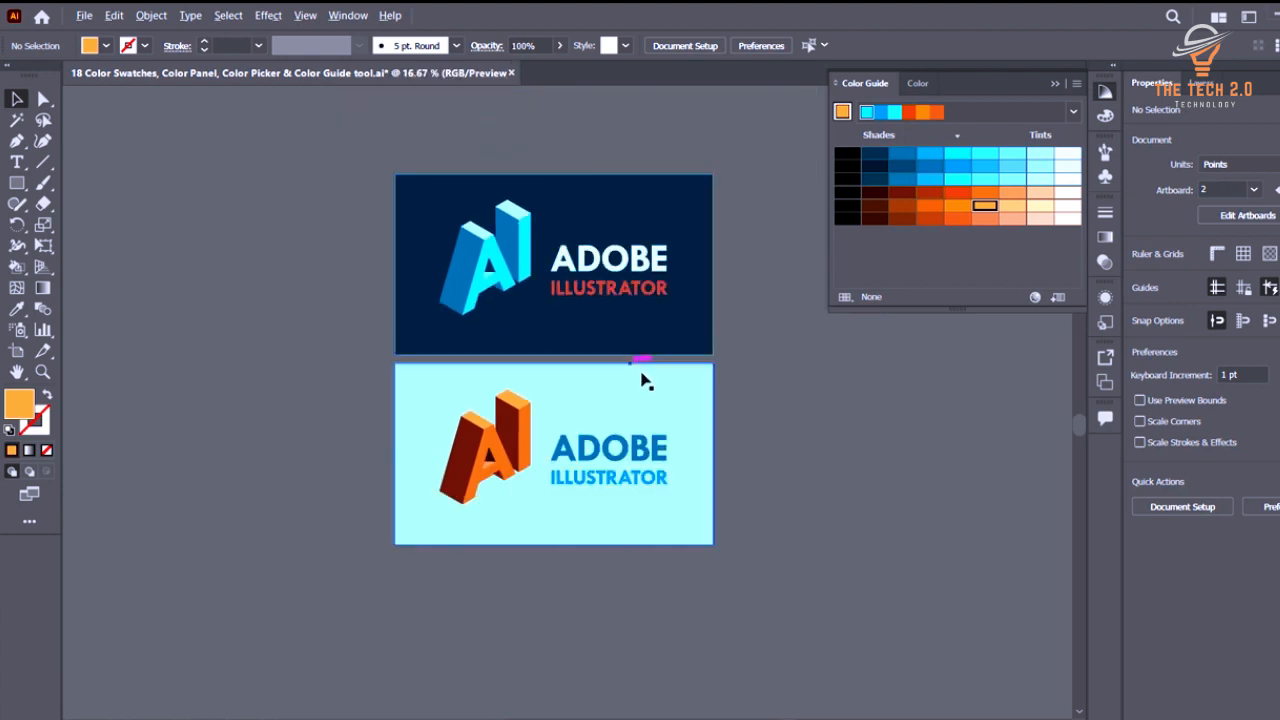
{"action": "scroll", "coordinate": [591, 337], "scroll_direction": "up", "scroll_amount": 1}
{"action": "scroll", "coordinate": [551, 291], "scroll_direction": "up", "scroll_amount": 1}
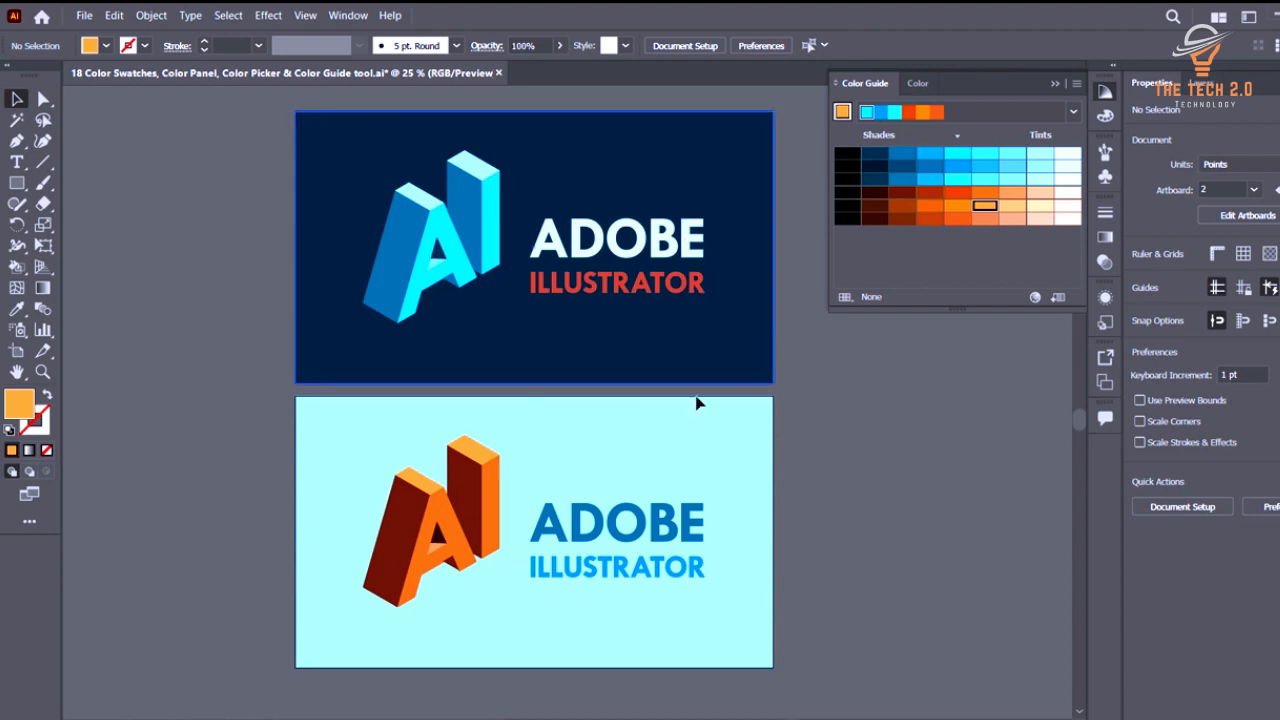
{"action": "scroll", "coordinate": [657, 334], "scroll_direction": "right", "scroll_amount": 1}
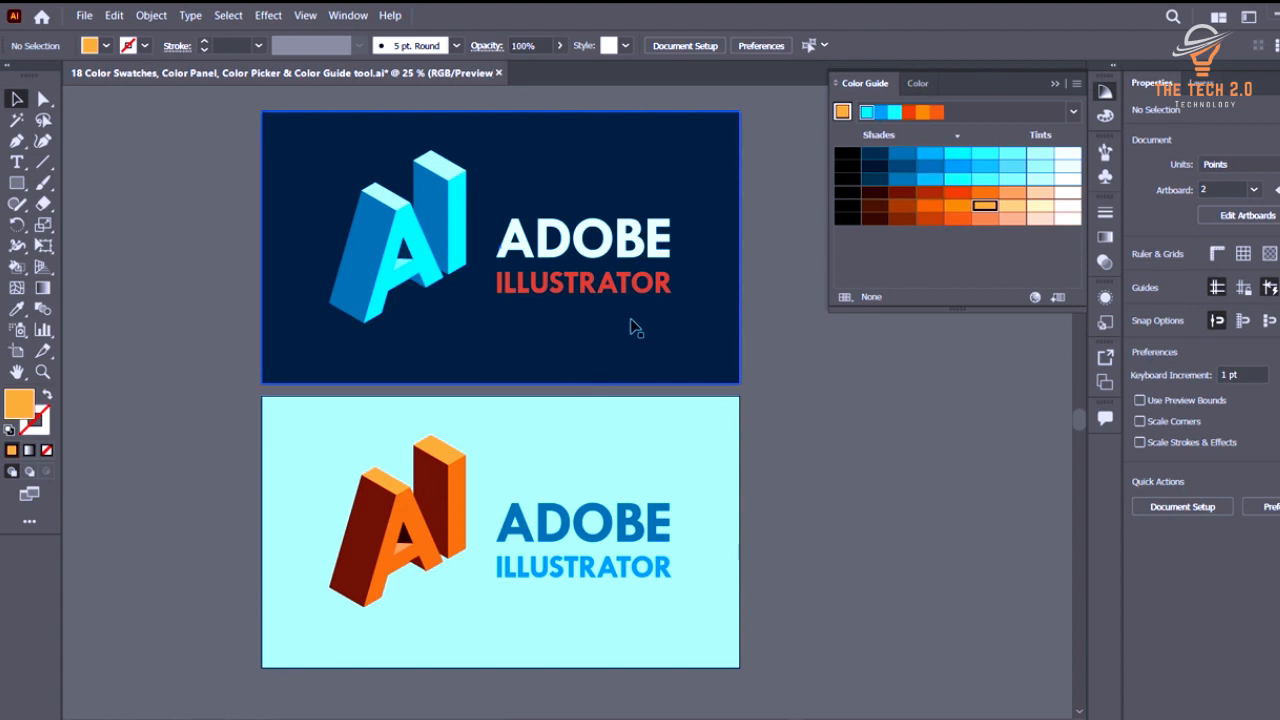
{"action": "scroll", "coordinate": [545, 362], "scroll_direction": "left", "scroll_amount": 1}
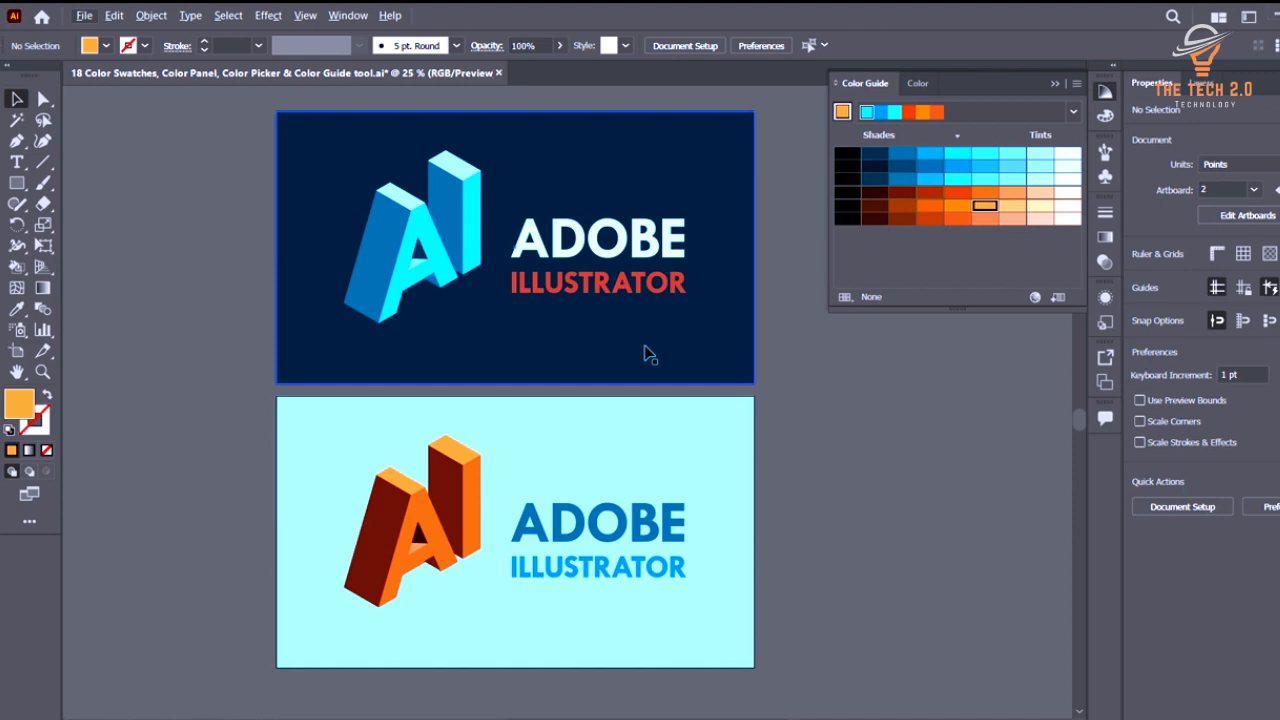
Select the ILLUSTRATOR text on the upper navy artboard.
{"action": "left_click", "coordinate": [678, 287]}
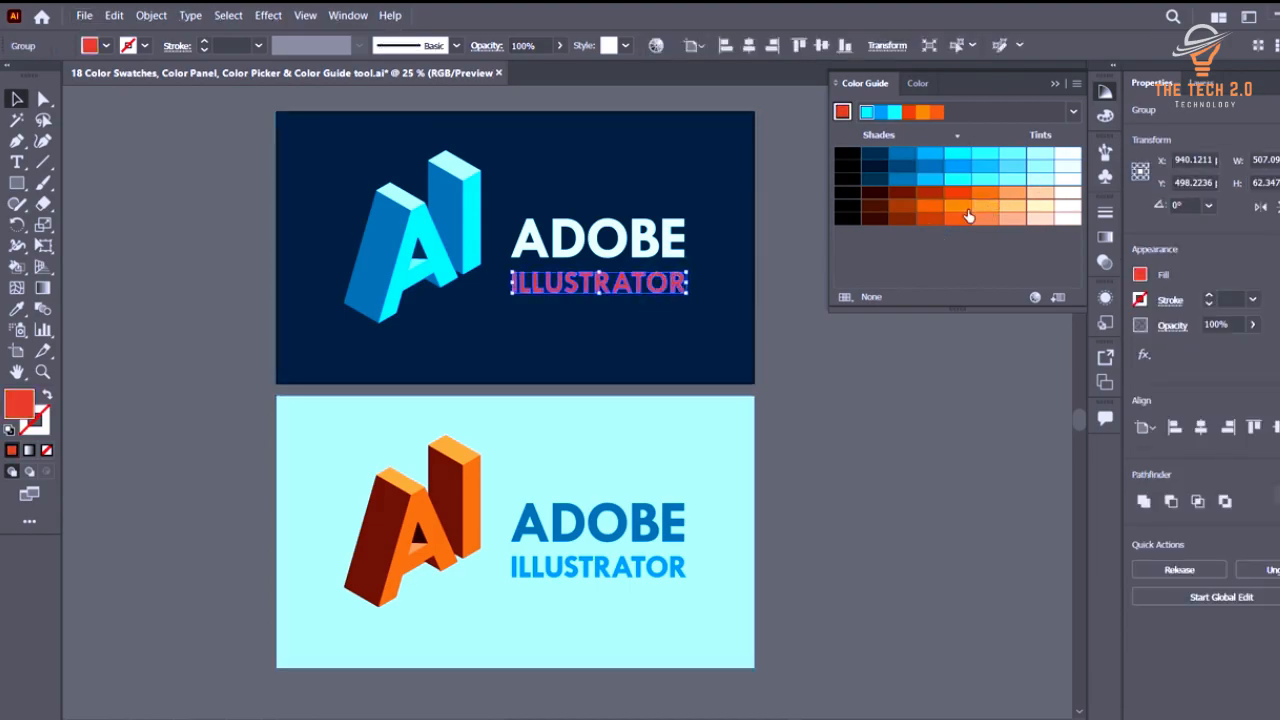